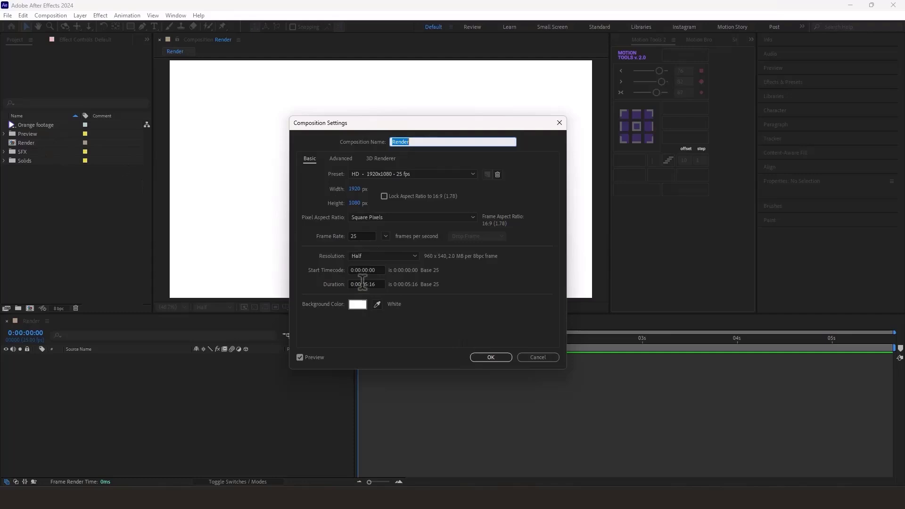
Create a composition from the Orange footage clip and close the Render composition's timeline
{"action": "left_click", "coordinate": [491, 357]}
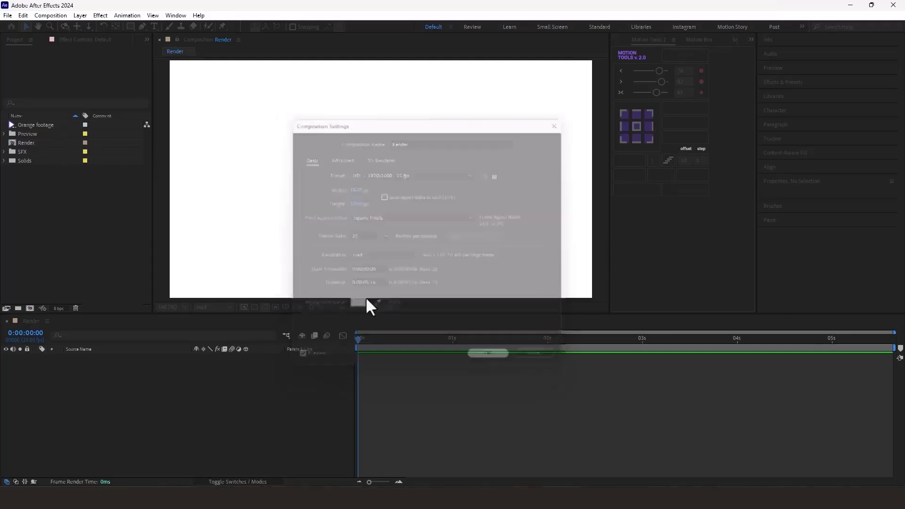
{"action": "left_click", "coordinate": [47, 125]}
{"action": "left_click_drag", "start_coordinate": [38, 124], "coordinate": [30, 308]}
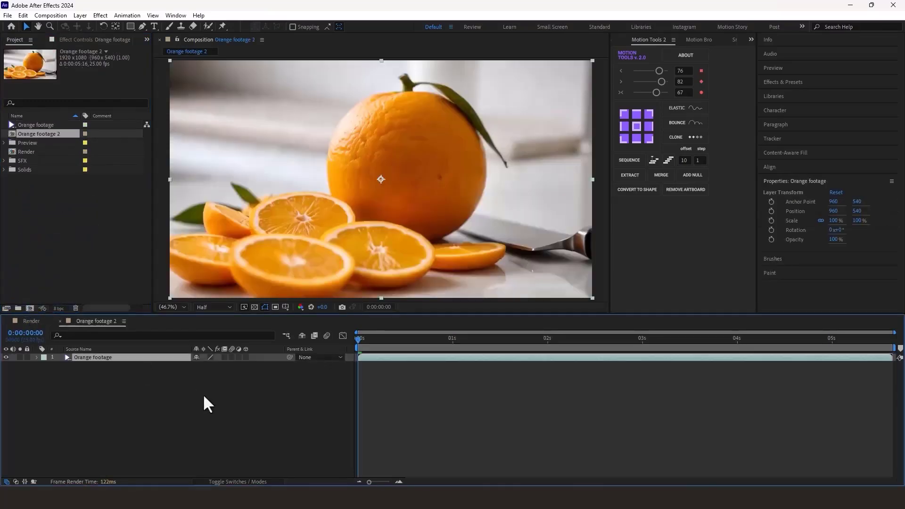
{"action": "left_click", "coordinate": [7, 320]}
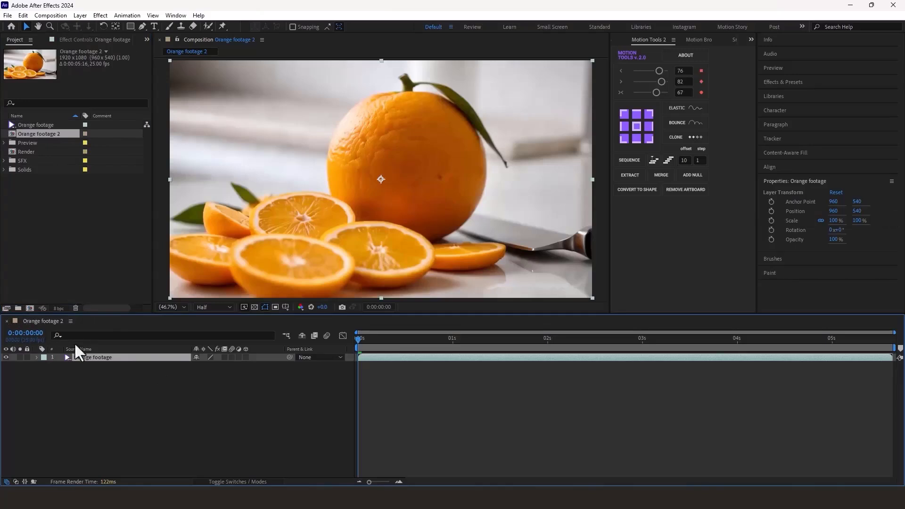
Play back the orange footage and scrub through it to check the camera movement, returning to the first frame
{"action": "left_click", "coordinate": [267, 417]}
{"action": "key", "text": "space"}
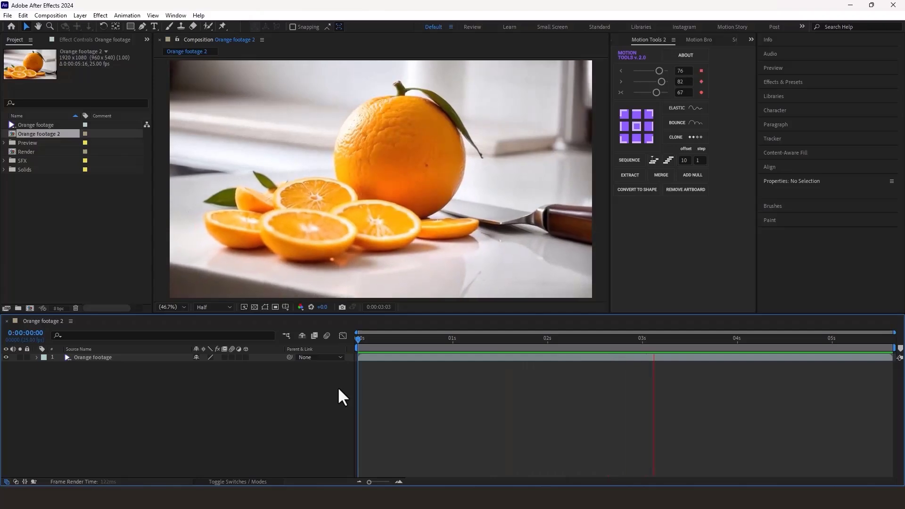
{"action": "key", "text": "space"}
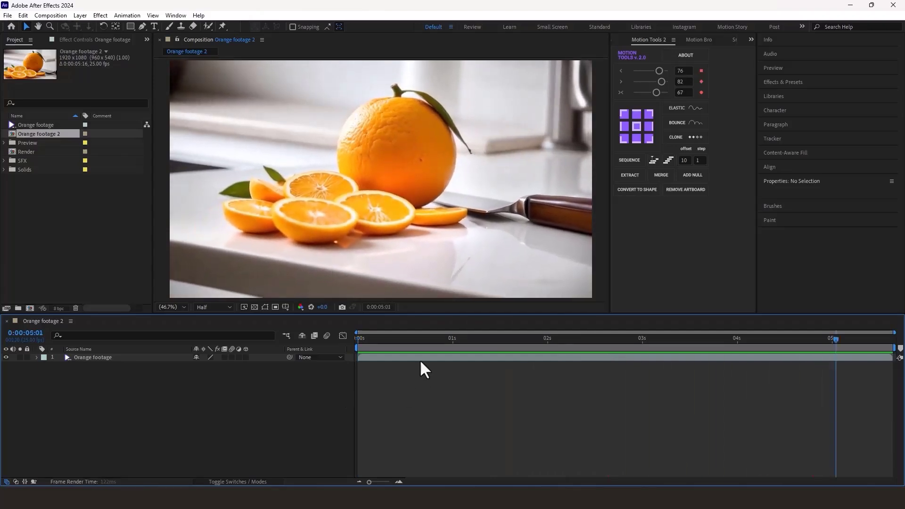
{"action": "left_click_drag", "start_coordinate": [410, 343], "coordinate": [513, 342]}
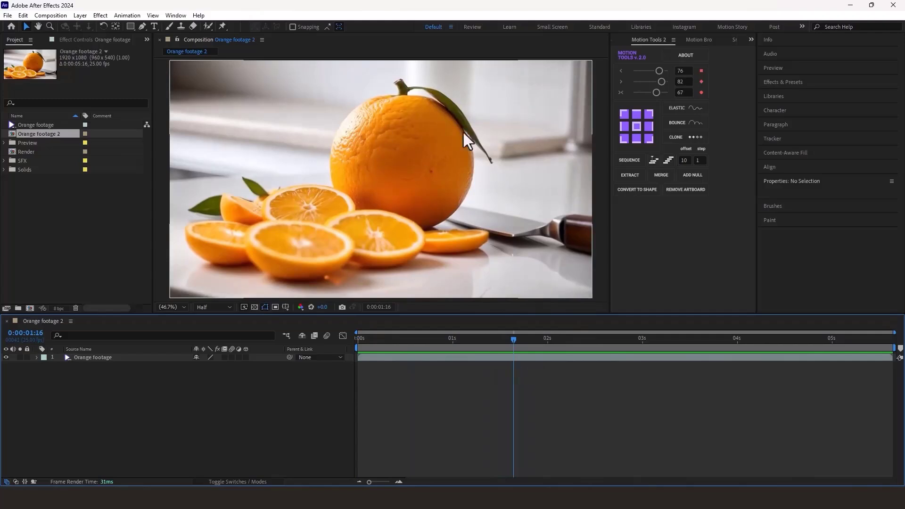
{"action": "left_click_drag", "start_coordinate": [505, 341], "coordinate": [601, 342]}
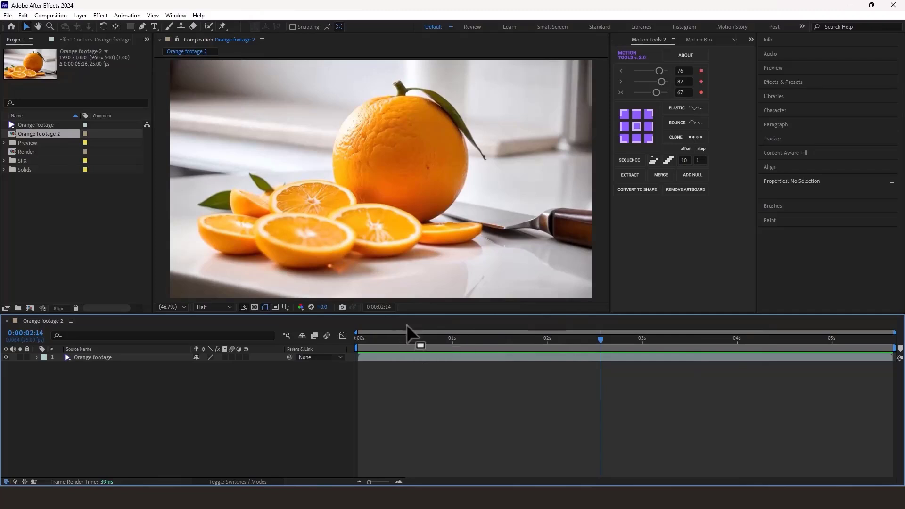
{"action": "left_click_drag", "start_coordinate": [376, 338], "coordinate": [356, 374]}
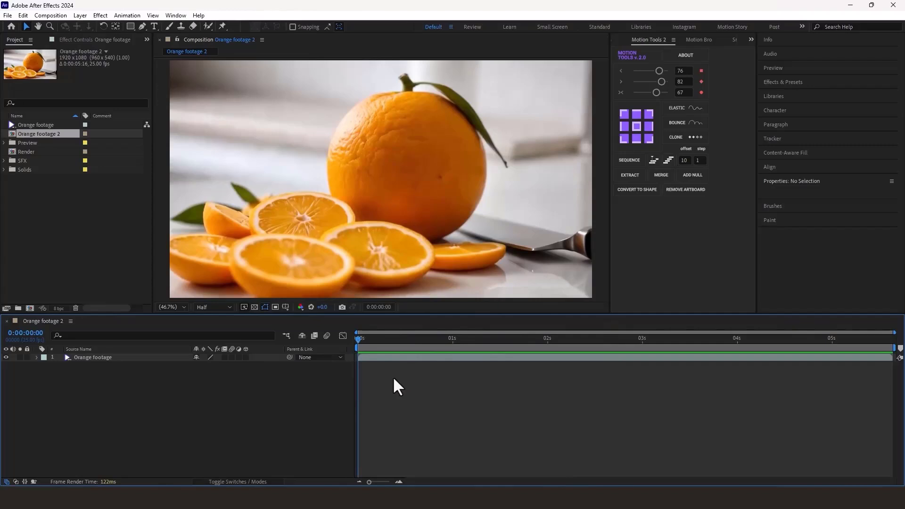
Create a new square composition named Face with a width of 1080 px
{"action": "left_click", "coordinate": [30, 308]}
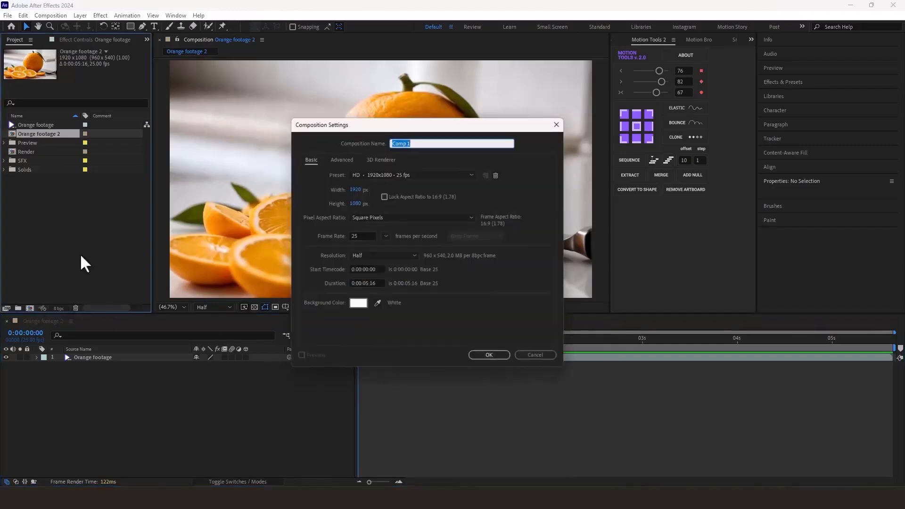
{"action": "left_click", "coordinate": [355, 189]}
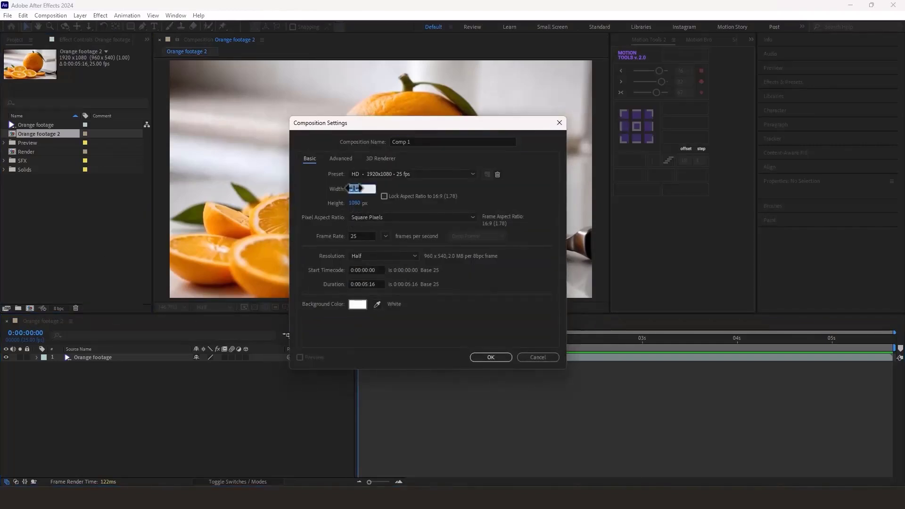
{"action": "type", "text": "1080"}
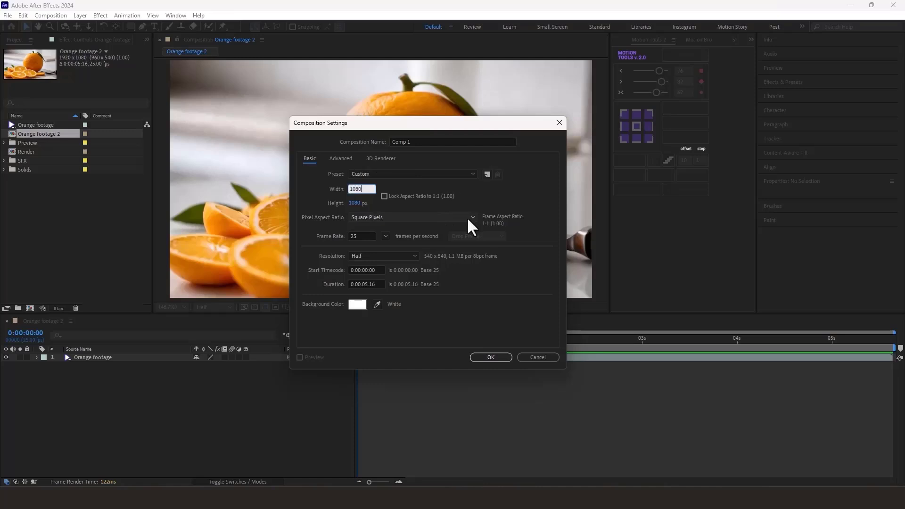
{"action": "left_click", "coordinate": [430, 141]}
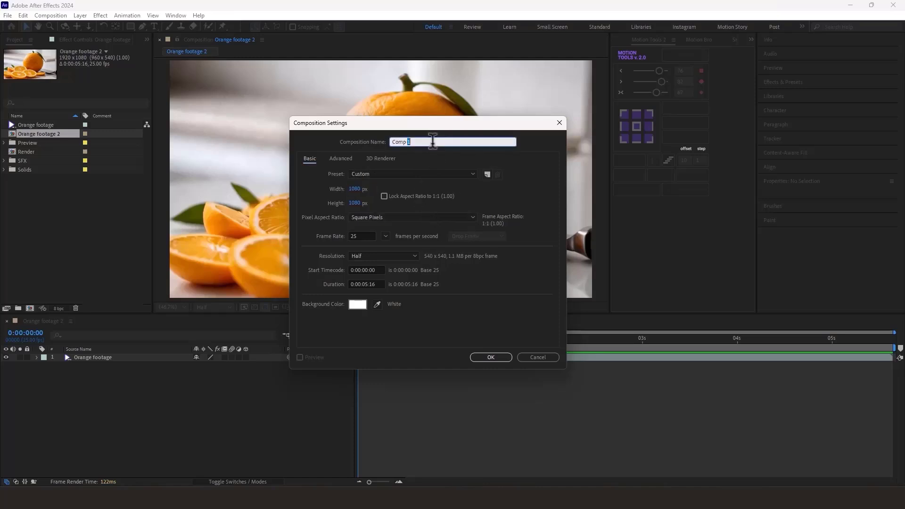
{"action": "double_click", "coordinate": [430, 137]}
{"action": "type", "text": "Face"}
{"action": "left_click", "coordinate": [490, 358]}
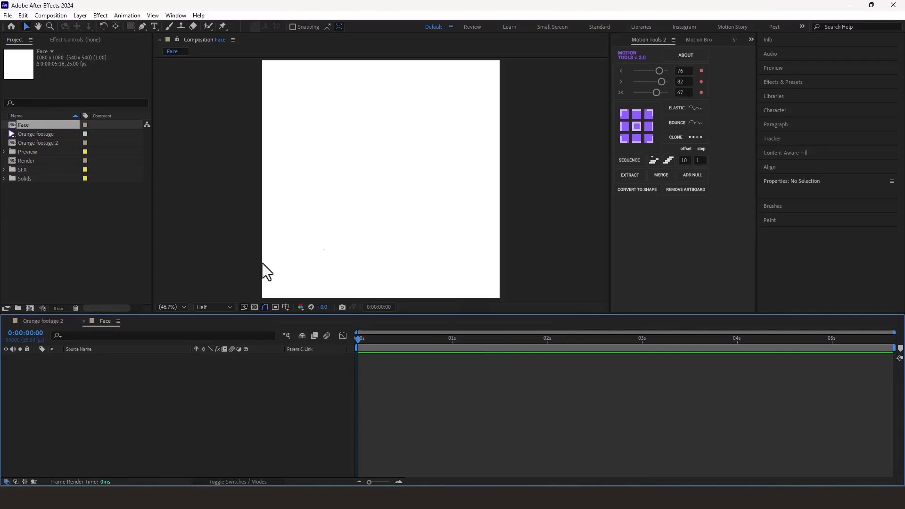
Change the Face composition's background color to a medium gray
{"action": "key", "text": "ctrl+k"}
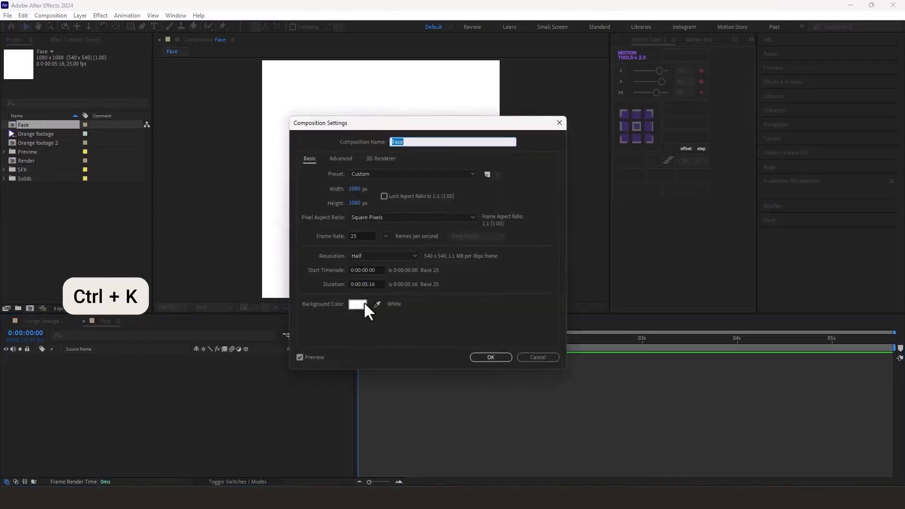
{"action": "left_click", "coordinate": [363, 306]}
{"action": "left_click_drag", "start_coordinate": [648, 211], "coordinate": [628, 217]}
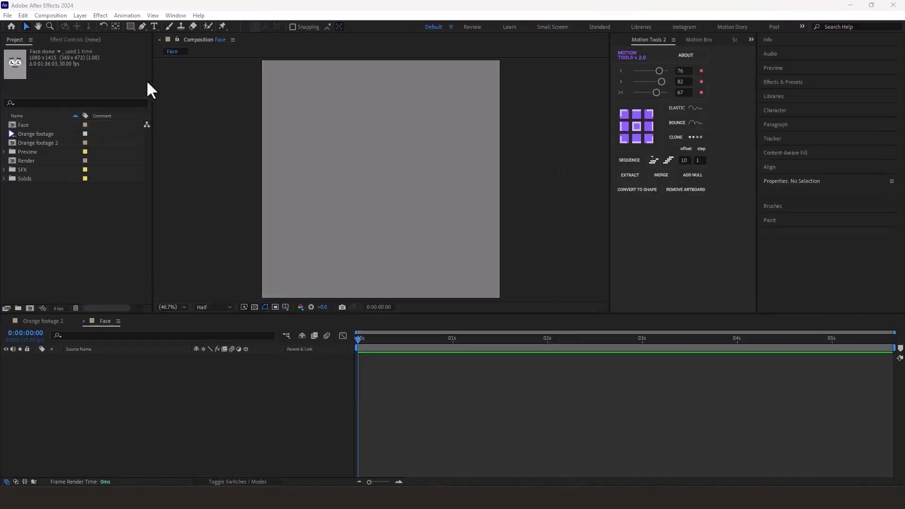
Draw a circle filled with ffffff using the Ellipse Tool, in the left half of the Face composition just above the middle
{"action": "left_click", "coordinate": [131, 26]}
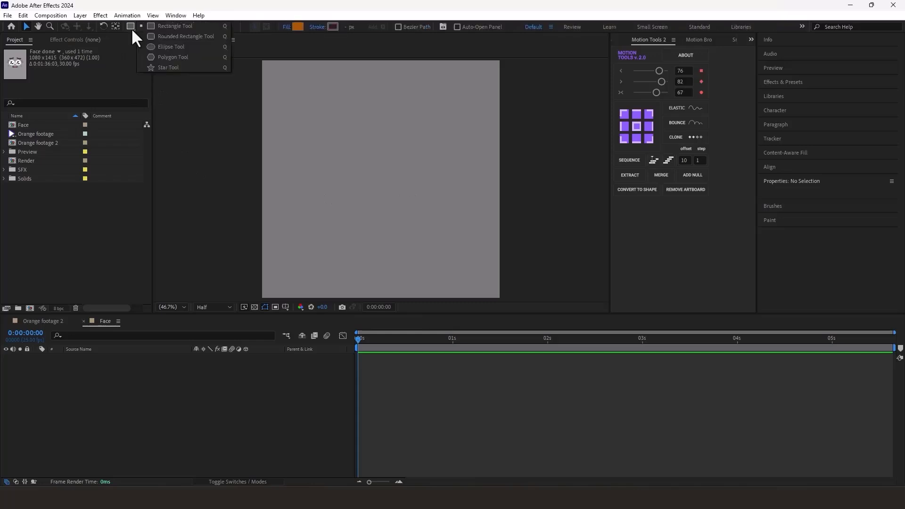
{"action": "left_click", "coordinate": [164, 48]}
{"action": "left_click", "coordinate": [297, 26]}
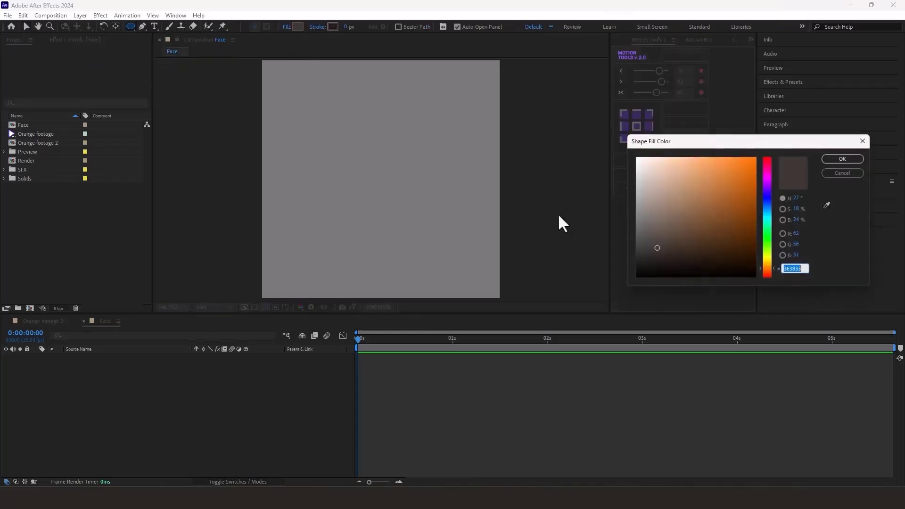
{"action": "type", "text": "ffffff"}
{"action": "left_click", "coordinate": [843, 159]}
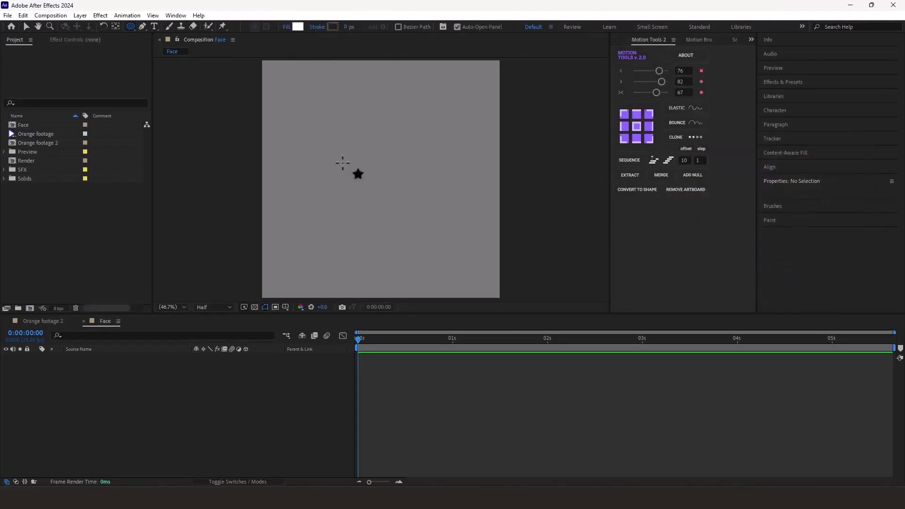
{"action": "left_click_drag", "start_coordinate": [340, 164], "coordinate": [363, 176]}
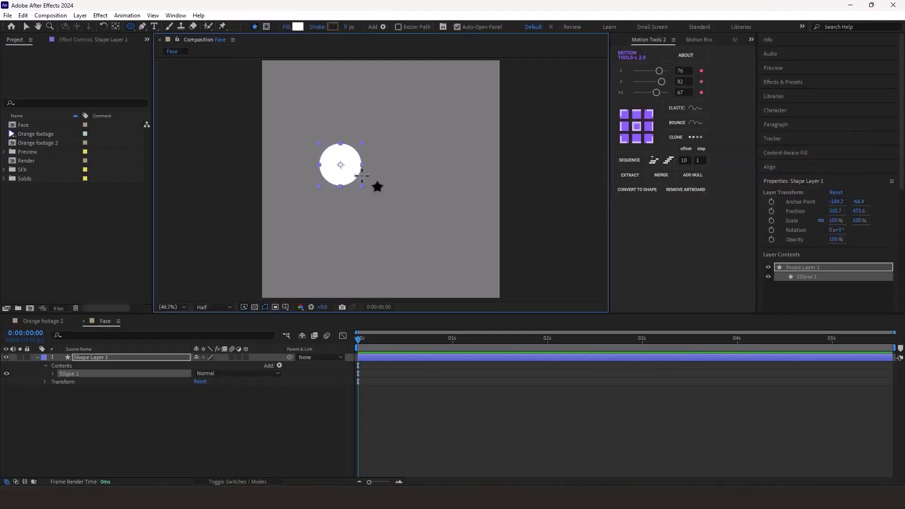
{"action": "key", "text": "v"}
Rename the white circle's shape layer to Eye 1
{"action": "key", "text": "period"}
{"action": "key", "text": "period"}
{"action": "key", "text": "period"}
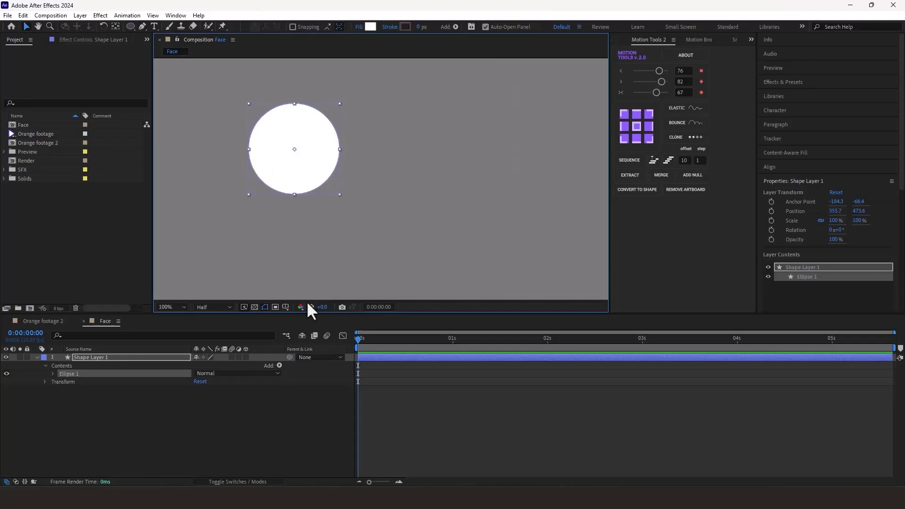
{"action": "left_click", "coordinate": [80, 357]}
{"action": "key", "text": "Return"}
{"action": "type", "text": "Eye"}
{"action": "key", "text": "Return"}
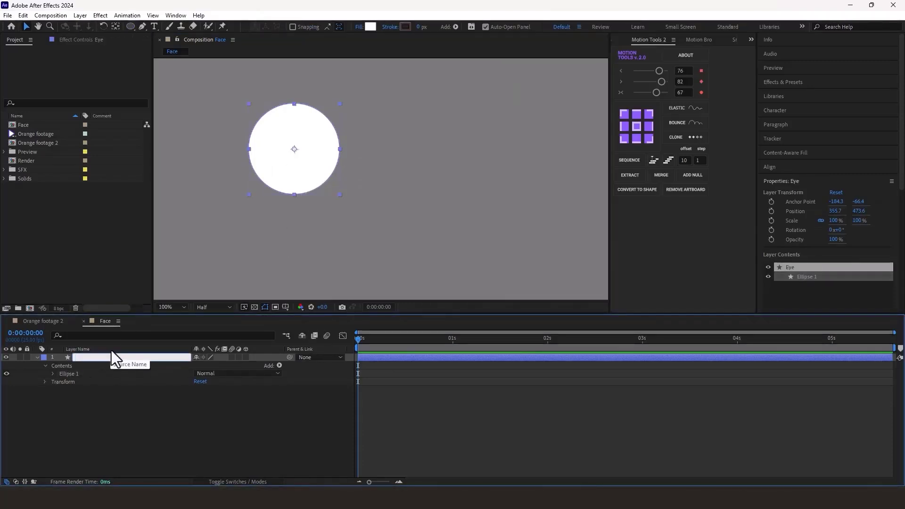
{"action": "type", "text": "Eye 1"}
{"action": "key", "text": "Return"}
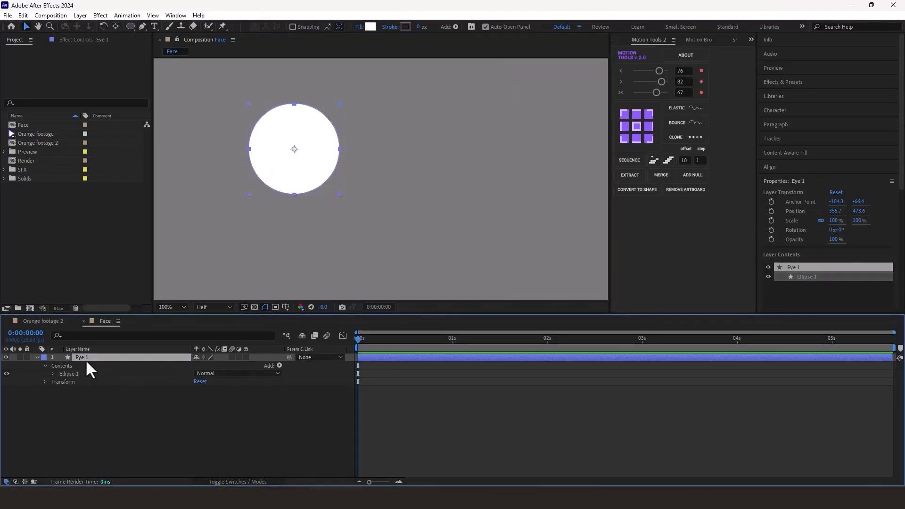
Add a smaller concentric circle to the Eye 1 layer as the pupil and fill it with 000000
{"action": "left_click", "coordinate": [129, 26]}
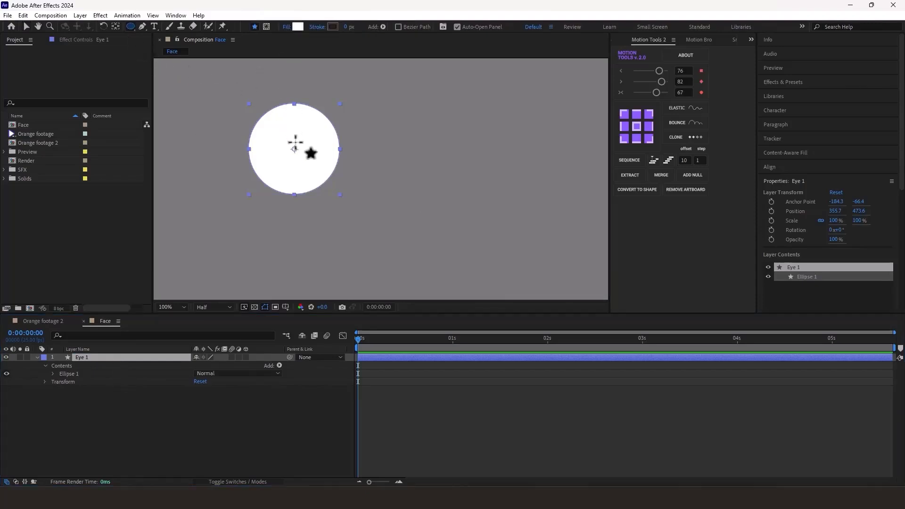
{"action": "left_click_drag", "start_coordinate": [294, 149], "coordinate": [319, 153]}
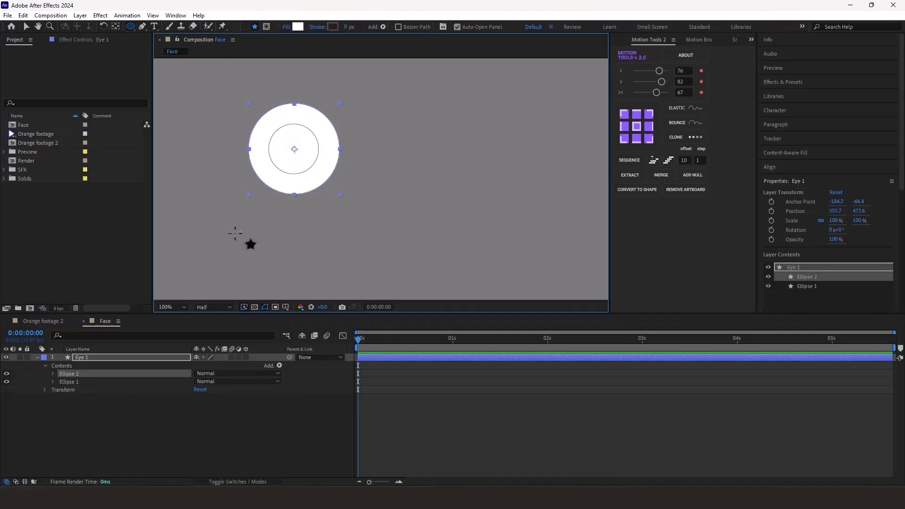
{"action": "left_click", "coordinate": [298, 27]}
{"action": "type", "text": "000000"}
{"action": "left_click", "coordinate": [843, 159]}
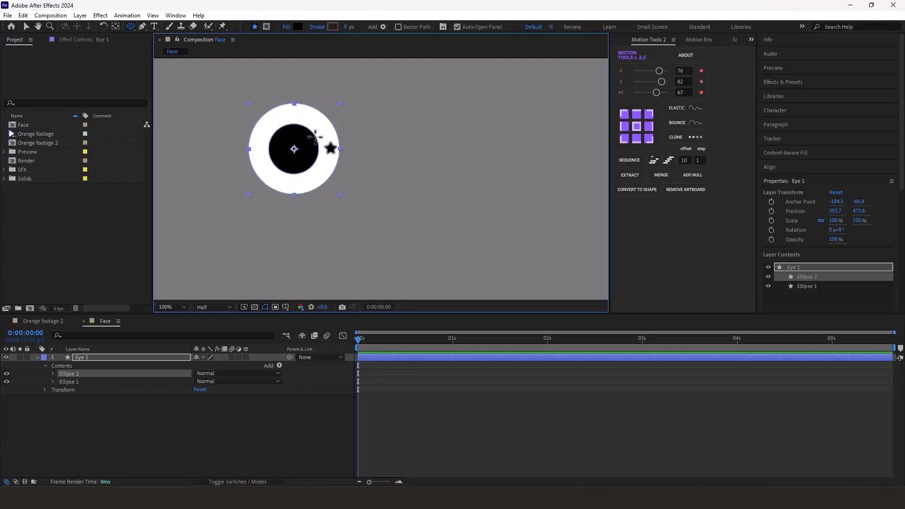
Add three white highlight circles to the pupil: a large one at its upper right, smaller ones near its lower center and upper left
{"action": "left_click_drag", "start_coordinate": [315, 137], "coordinate": [329, 142]}
{"action": "left_click", "coordinate": [297, 26]}
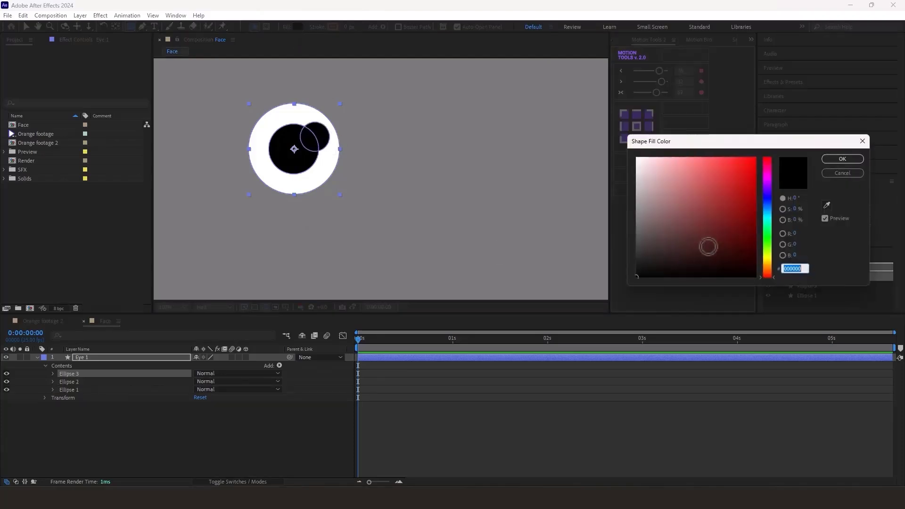
{"action": "left_click", "coordinate": [832, 159]}
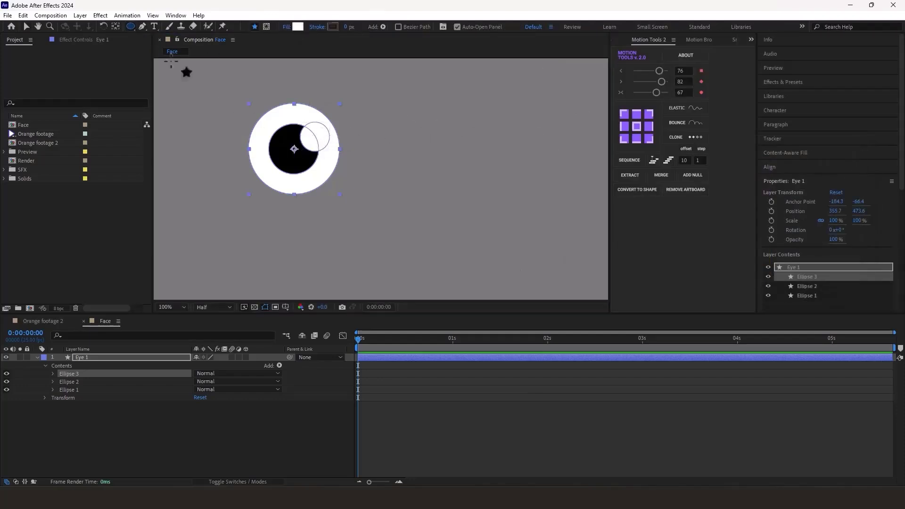
{"action": "left_click_drag", "start_coordinate": [282, 153], "coordinate": [300, 168]}
{"action": "left_click_drag", "start_coordinate": [269, 128], "coordinate": [287, 147]}
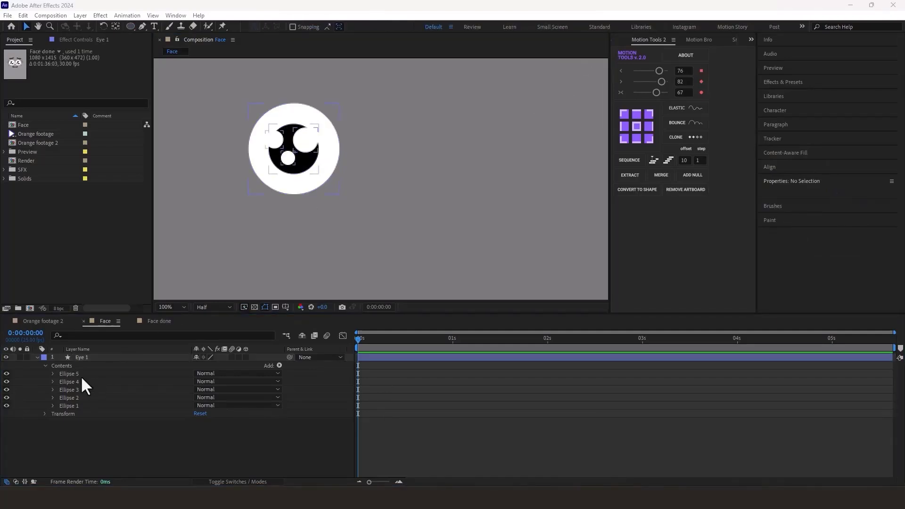
Group the black circle and its three highlights, Ellipse 2 to Ellipse 5, and name the group pupil
{"action": "left_click", "coordinate": [72, 374]}
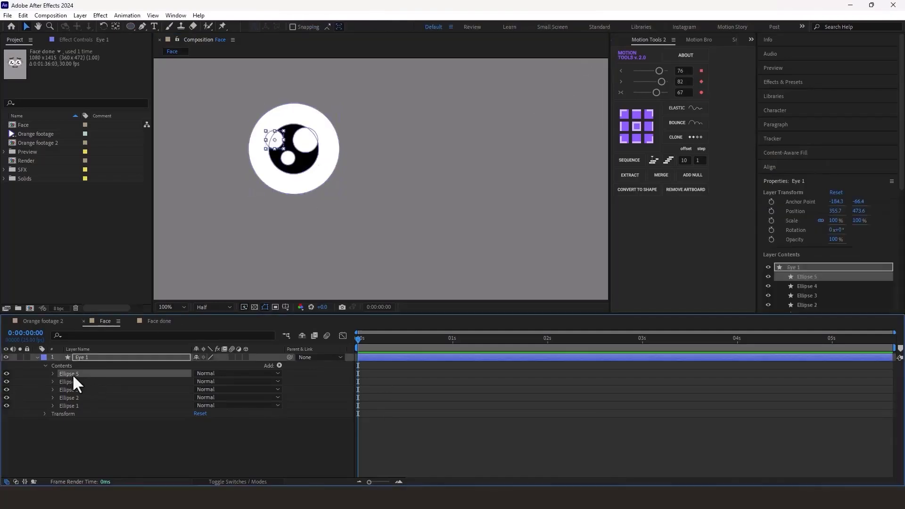
{"action": "key", "text": "v"}
{"action": "left_click", "coordinate": [75, 396], "text": "shift"}
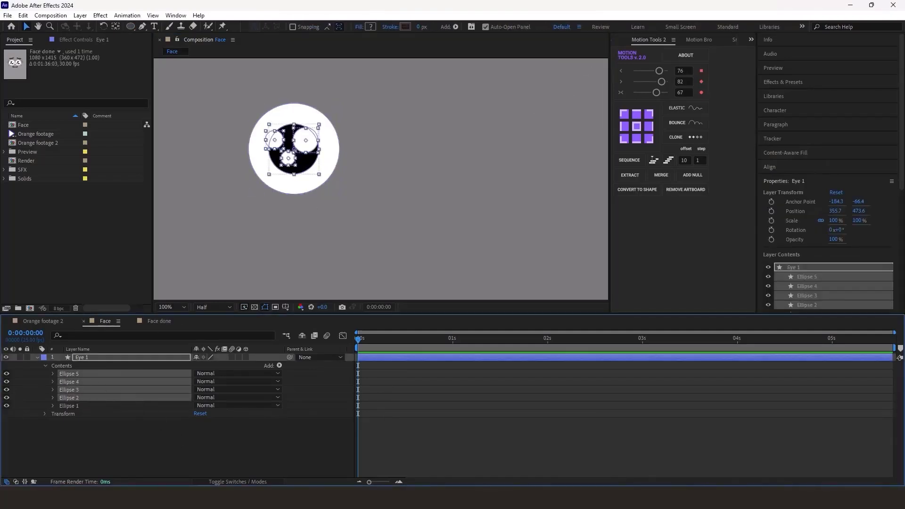
{"action": "key", "text": "ctrl+g"}
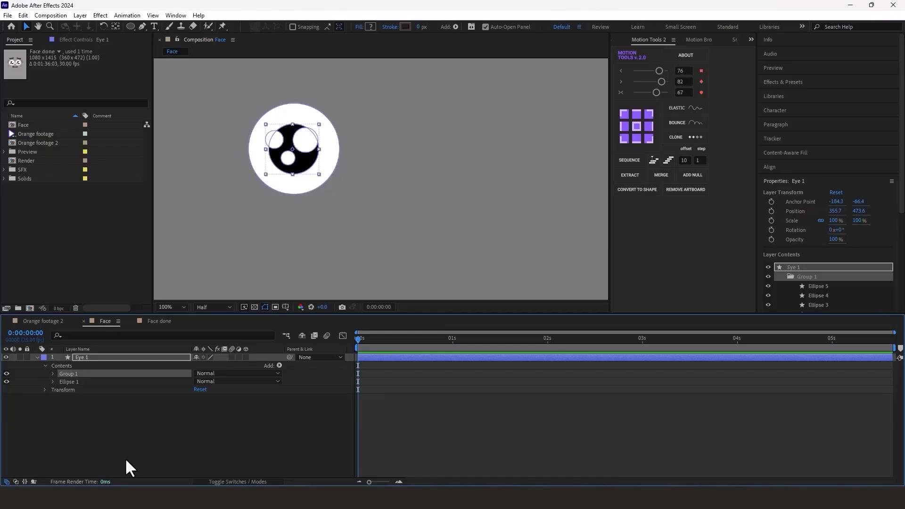
{"action": "key", "text": "Return"}
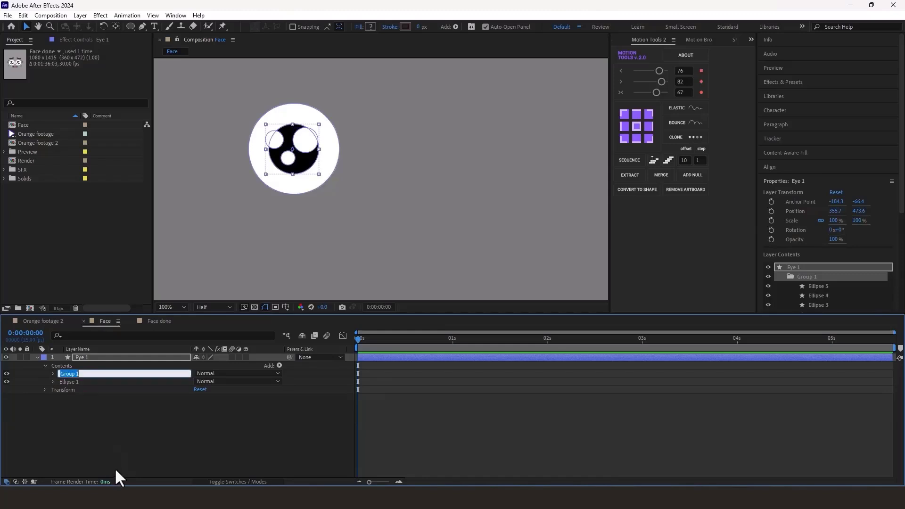
{"action": "type", "text": "pupil"}
{"action": "key", "text": "Return"}
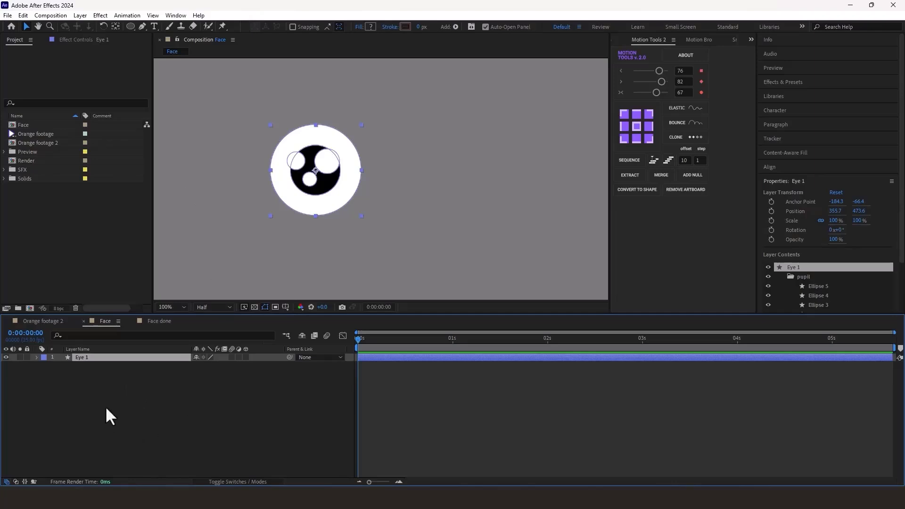
Duplicate the Eye 1 layer and rename the copy Eye lid 1
{"action": "key", "text": "ctrl+d"}
{"action": "key", "text": "Return"}
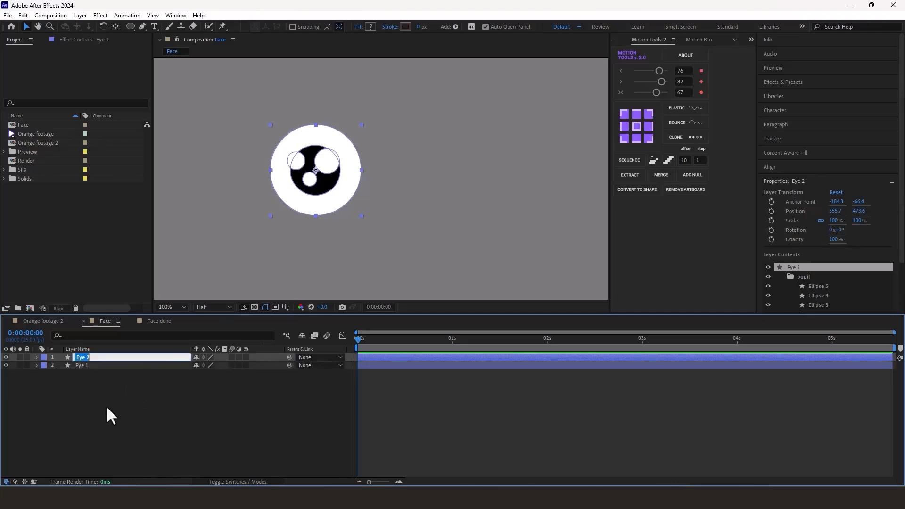
{"action": "key", "text": "Right"}
{"action": "key", "text": "BackSpace"}
{"action": "type", "text": "lid 1"}
{"action": "key", "text": "Return"}
Set the label colour of both the Eye lid 1 and Eye 1 layers to Purple
{"action": "left_click", "coordinate": [90, 366], "text": "shift"}
{"action": "left_click", "coordinate": [43, 358]}
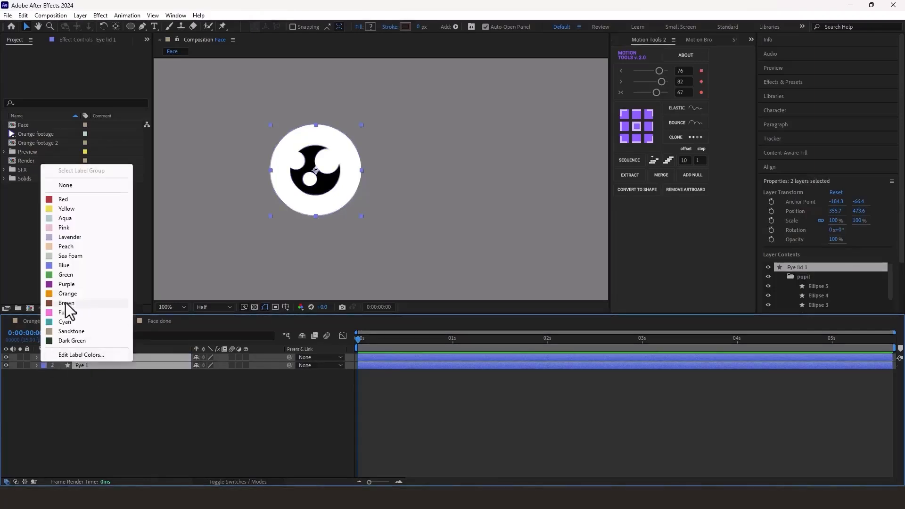
{"action": "left_click", "coordinate": [68, 289]}
Delete the pupil group from the contents of the Eye lid 1 layer
{"action": "left_click", "coordinate": [37, 357]}
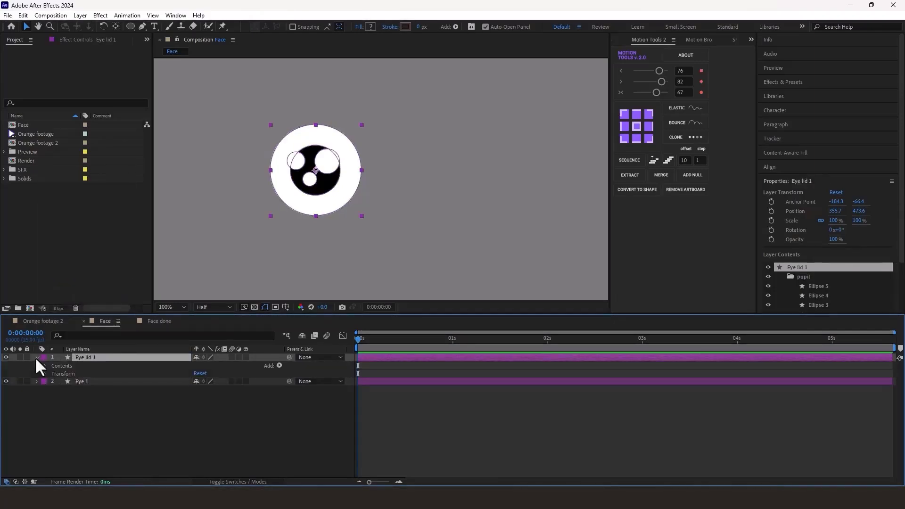
{"action": "left_click", "coordinate": [44, 365]}
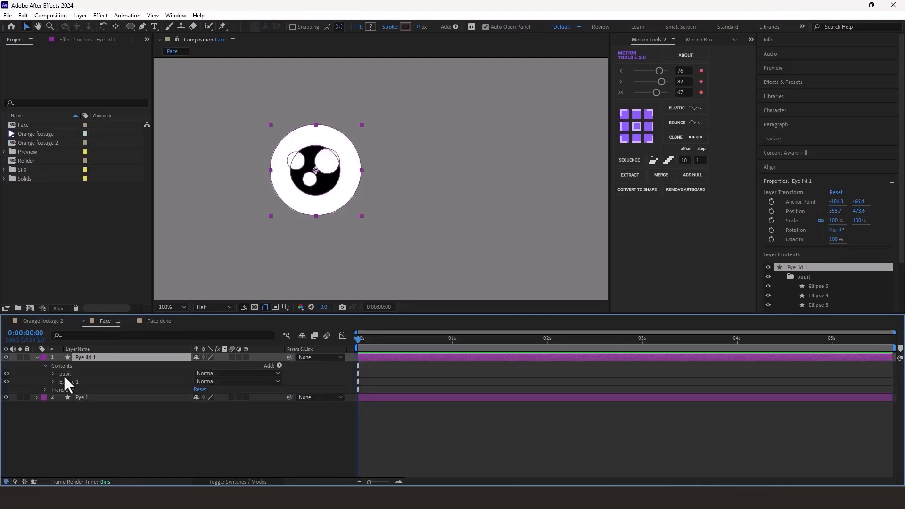
{"action": "left_click", "coordinate": [64, 374]}
{"action": "key", "text": "Delete"}
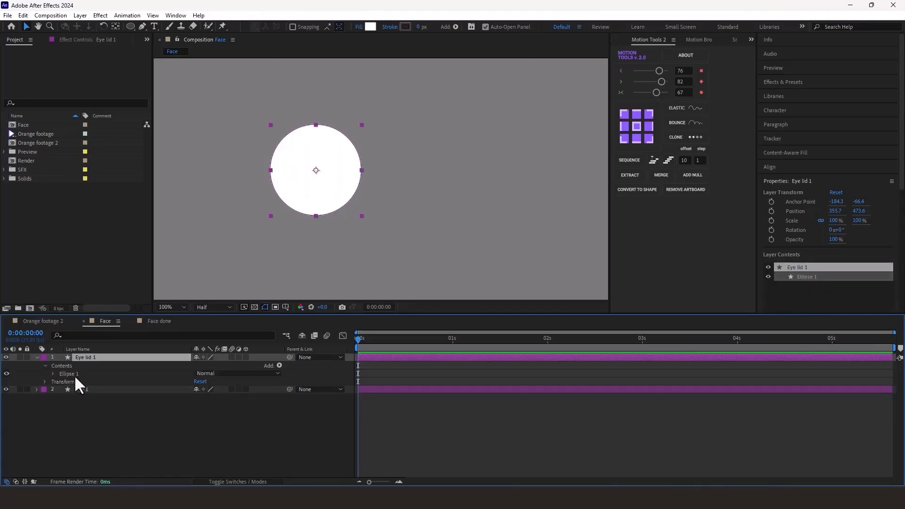
Convert the ellipse path of Ellipse 1 in Eye lid 1 to a Bezier path and select its bottom point
{"action": "left_click", "coordinate": [75, 375]}
{"action": "left_click", "coordinate": [52, 373]}
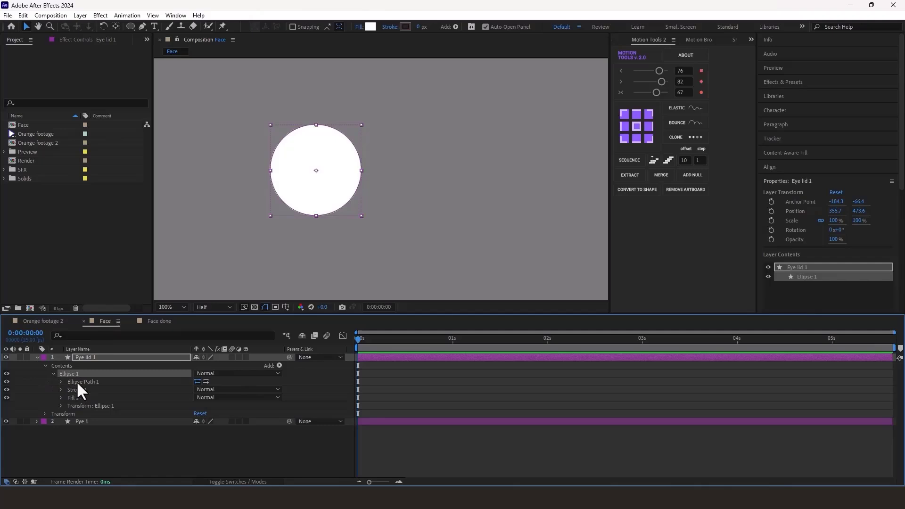
{"action": "left_click", "coordinate": [76, 381]}
{"action": "right_click", "coordinate": [74, 381]}
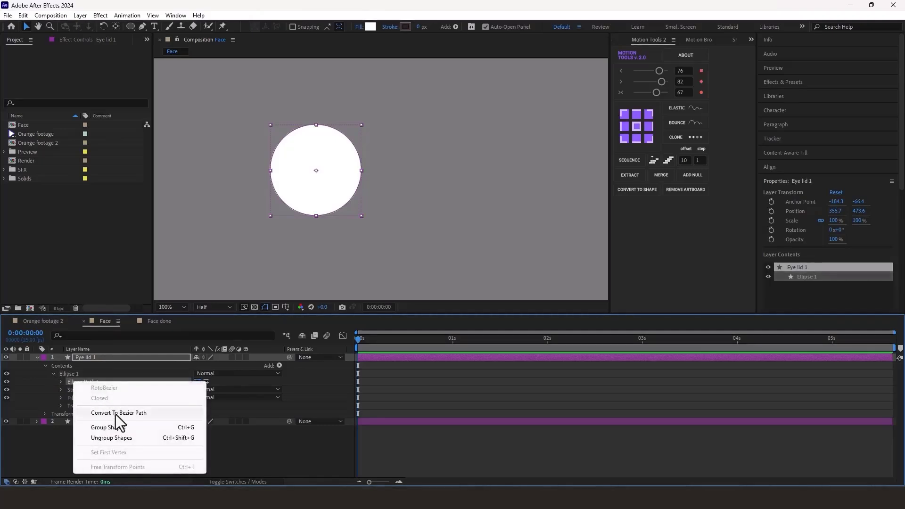
{"action": "left_click", "coordinate": [109, 413]}
{"action": "left_click", "coordinate": [73, 382]}
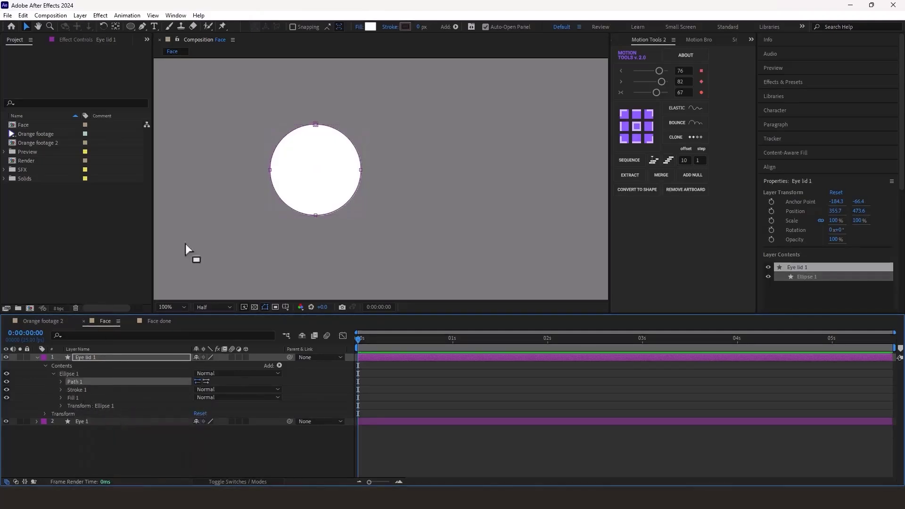
{"action": "left_click_drag", "start_coordinate": [242, 182], "coordinate": [333, 198]}
{"action": "left_click", "coordinate": [342, 271]}
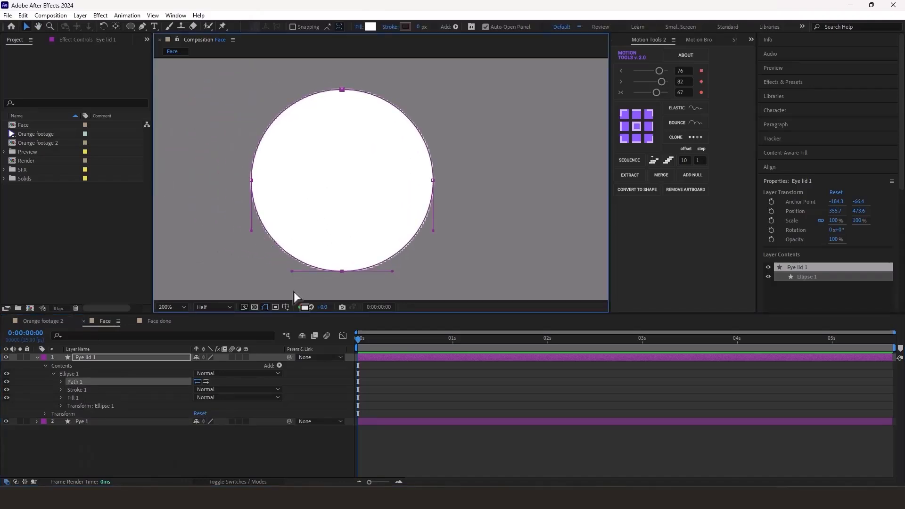
Duplicate Ellipse 1 within the Eye lid 1 layer and hide the original
{"action": "left_click", "coordinate": [53, 373]}
{"action": "left_click", "coordinate": [61, 373]}
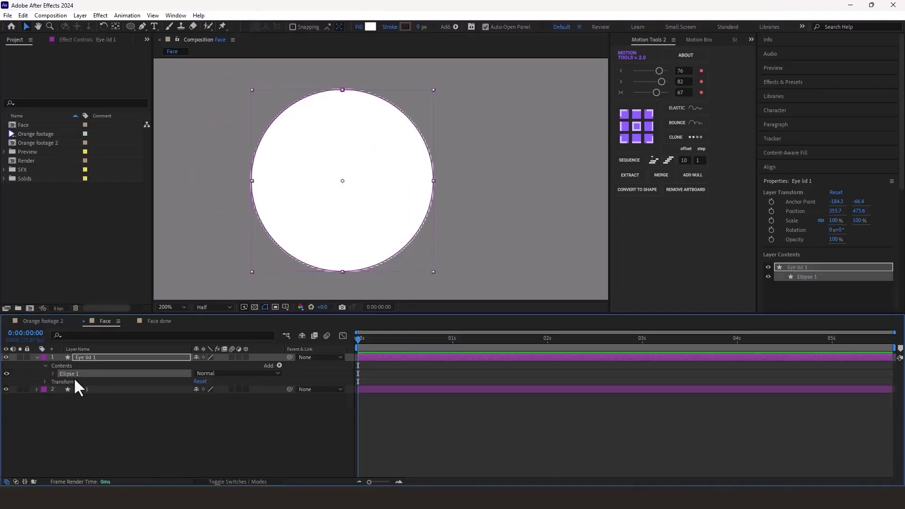
{"action": "key", "text": "ctrl+d"}
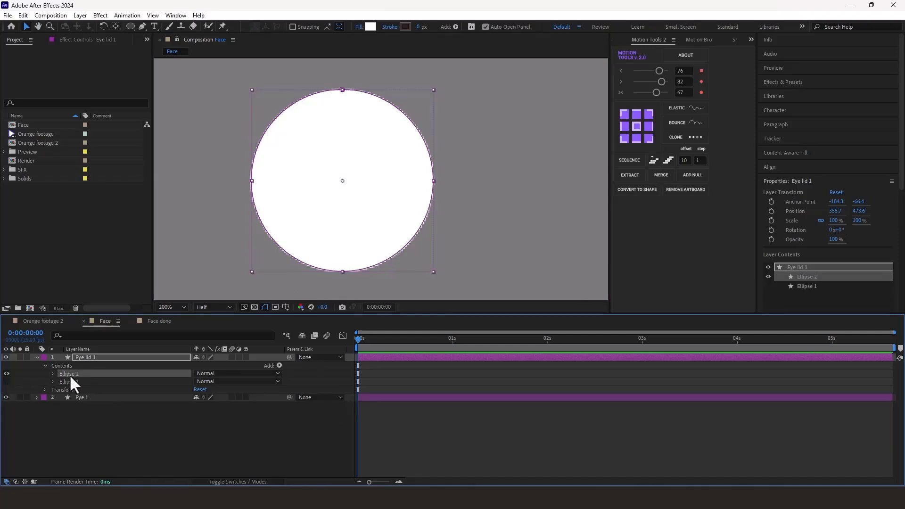
Change the fill of the duplicate, Ellipse 2, to the yellow-orange EDC351
{"action": "left_click", "coordinate": [52, 373]}
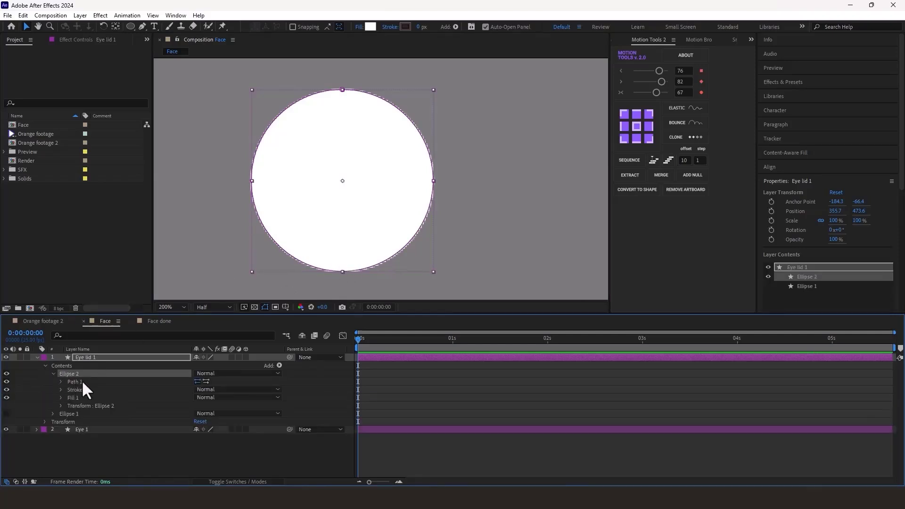
{"action": "left_click", "coordinate": [71, 382]}
{"action": "left_click_drag", "start_coordinate": [363, 257], "coordinate": [335, 283]}
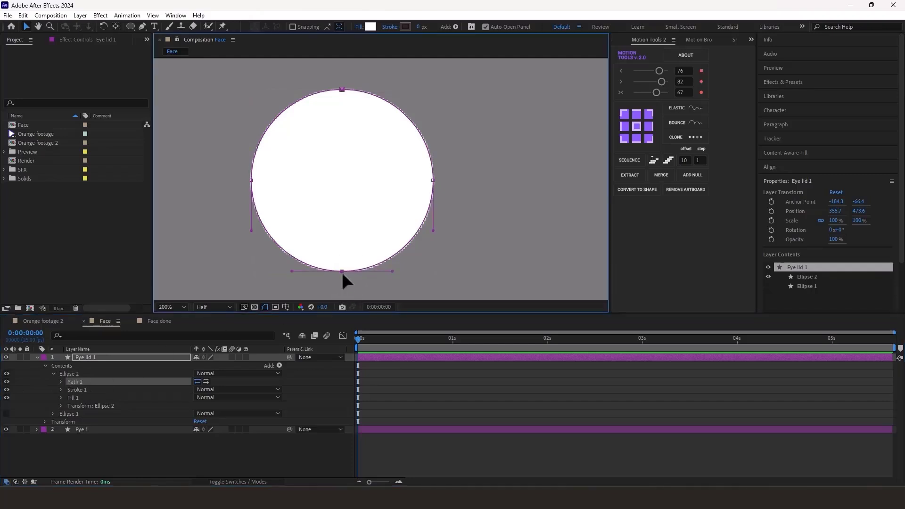
{"action": "left_click", "coordinate": [370, 26]}
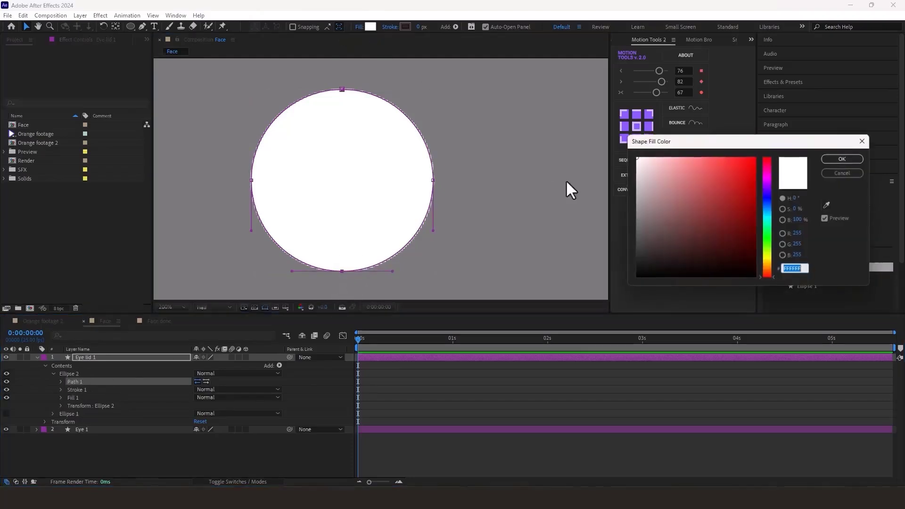
{"action": "left_click_drag", "start_coordinate": [766, 268], "coordinate": [762, 262]}
{"action": "left_click", "coordinate": [673, 157]}
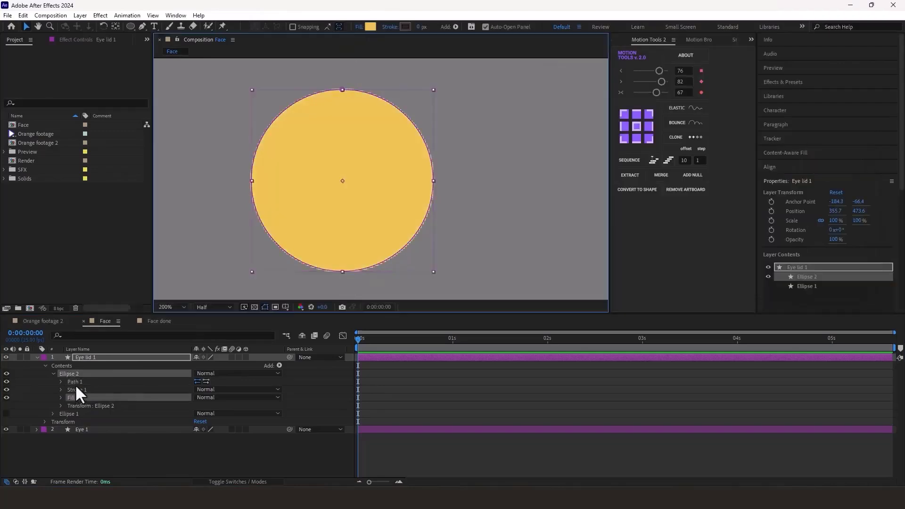
Shape Ellipse 2 into an upper eyelid by raising its bottom point over the pupil and adjusting handles for a gently downward-curved lower edge
{"action": "left_click", "coordinate": [76, 382]}
{"action": "left_click_drag", "start_coordinate": [363, 270], "coordinate": [349, 209]}
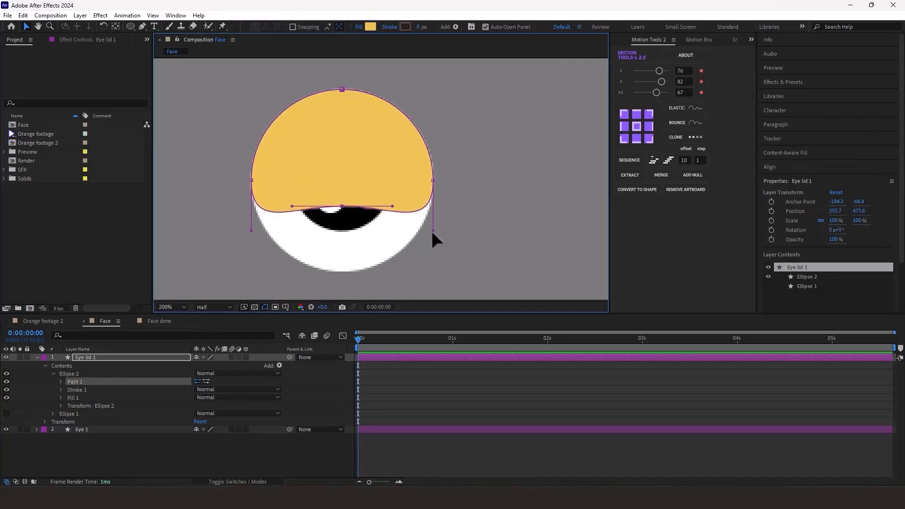
{"action": "left_click", "coordinate": [433, 181]}
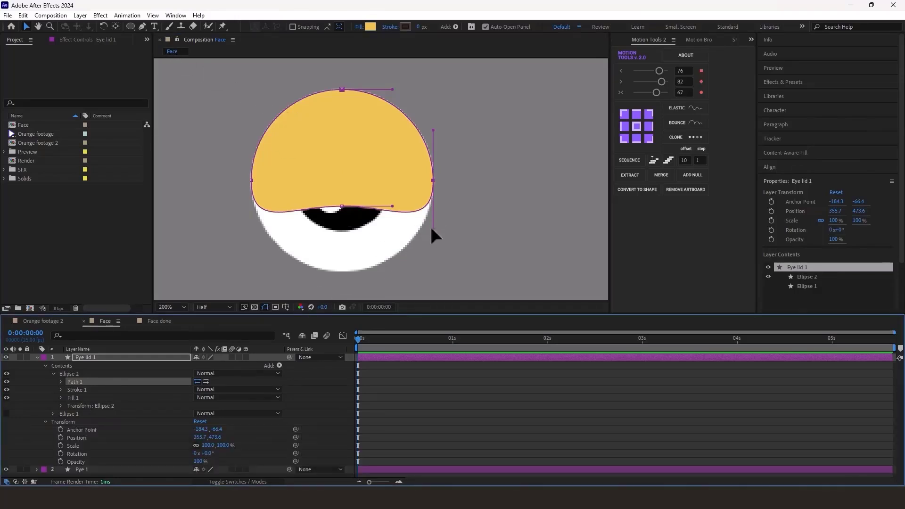
{"action": "key", "text": "g"}
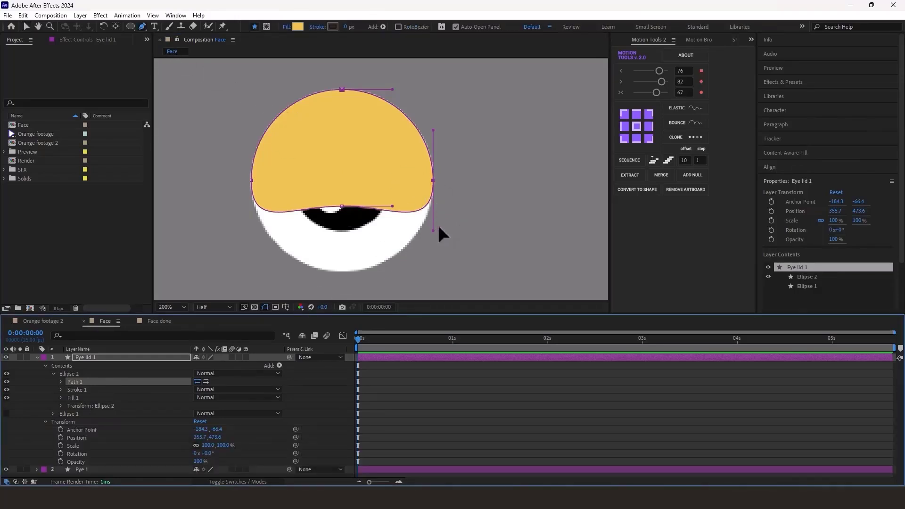
{"action": "left_click_drag", "start_coordinate": [433, 230], "coordinate": [422, 212]}
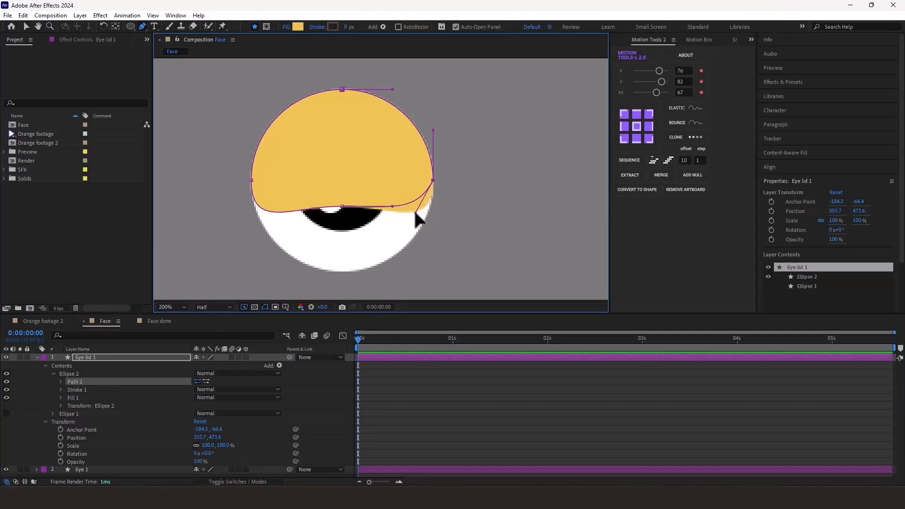
{"action": "left_click_drag", "start_coordinate": [251, 180], "coordinate": [280, 211]}
{"action": "left_click_drag", "start_coordinate": [341, 206], "coordinate": [388, 212]}
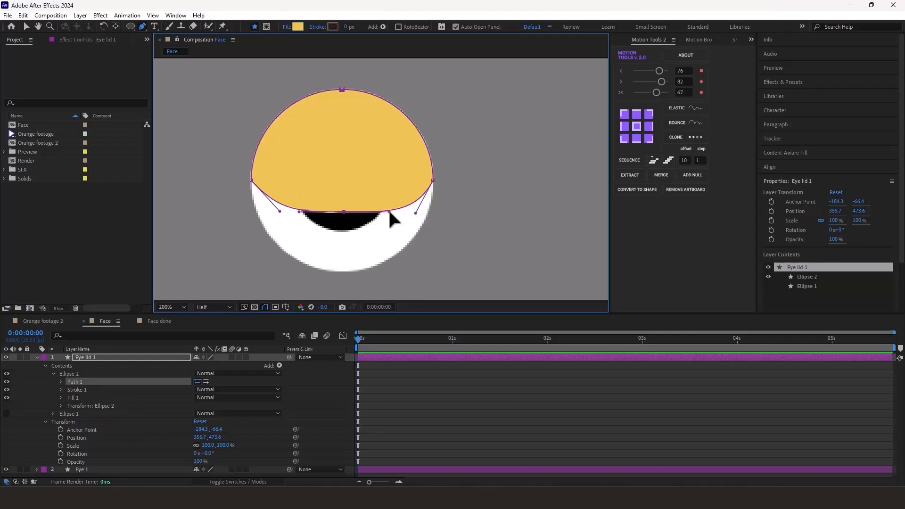
{"action": "left_click_drag", "start_coordinate": [390, 218], "coordinate": [381, 210]}
{"action": "left_click_drag", "start_coordinate": [379, 211], "coordinate": [359, 211]}
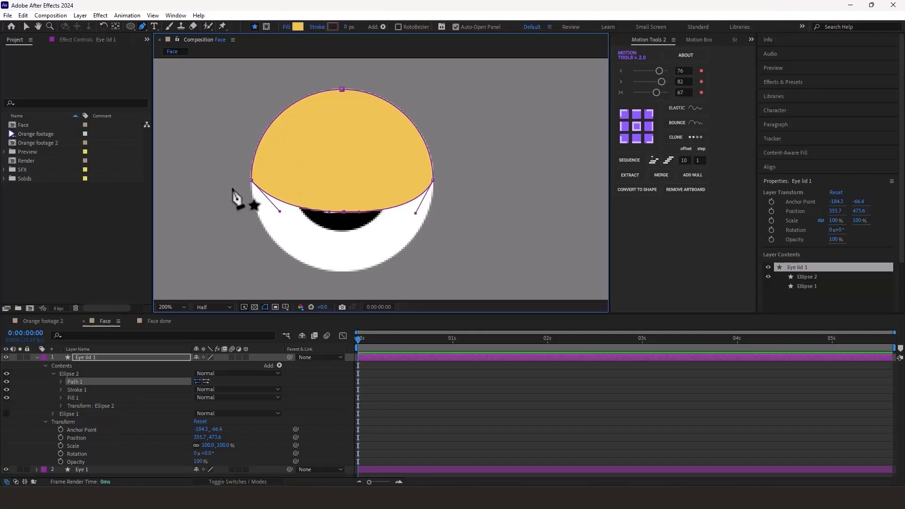
Show Ellipse 1 and fill it with the yellow-orange EDC351 sampled from the upper eyelid
{"action": "left_click", "coordinate": [52, 374]}
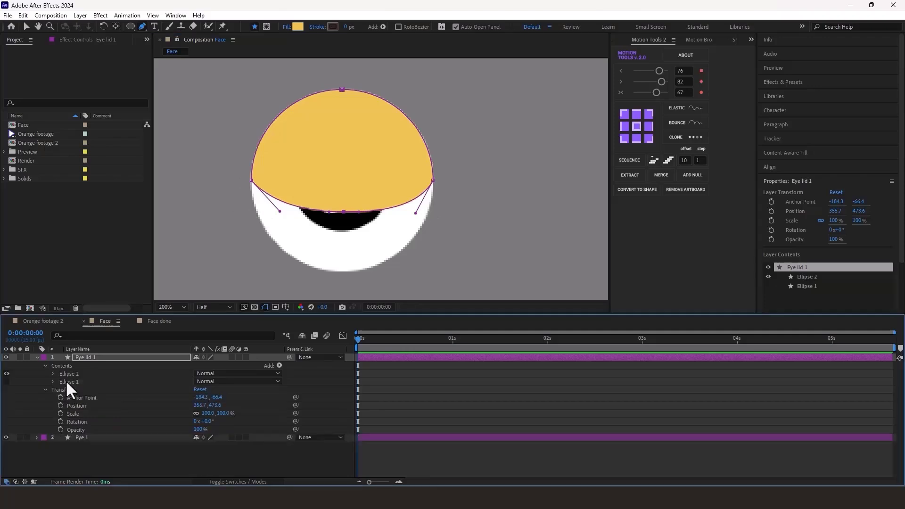
{"action": "left_click", "coordinate": [6, 381]}
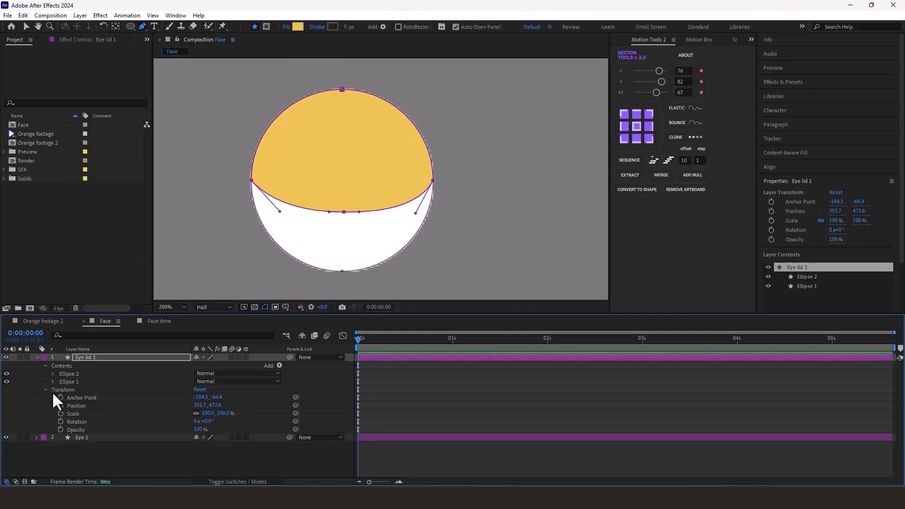
{"action": "left_click", "coordinate": [66, 381]}
{"action": "left_click", "coordinate": [297, 27]}
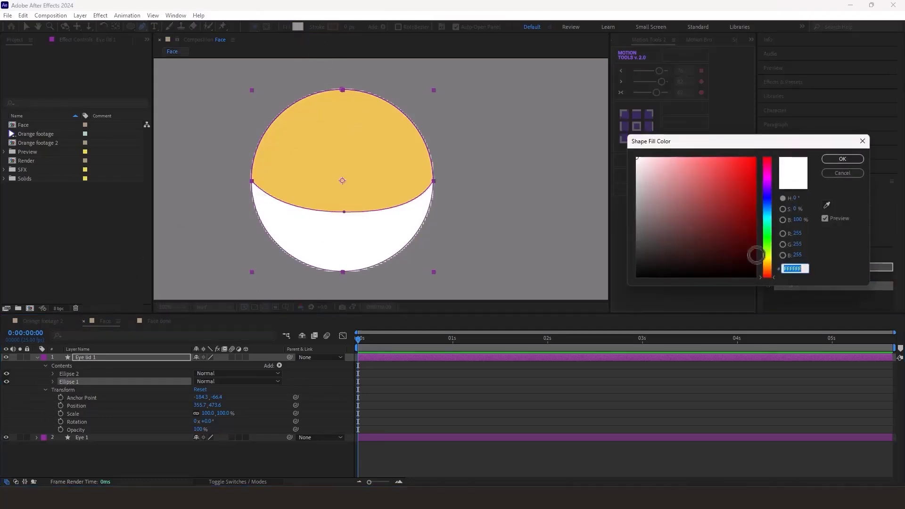
{"action": "left_click", "coordinate": [827, 205]}
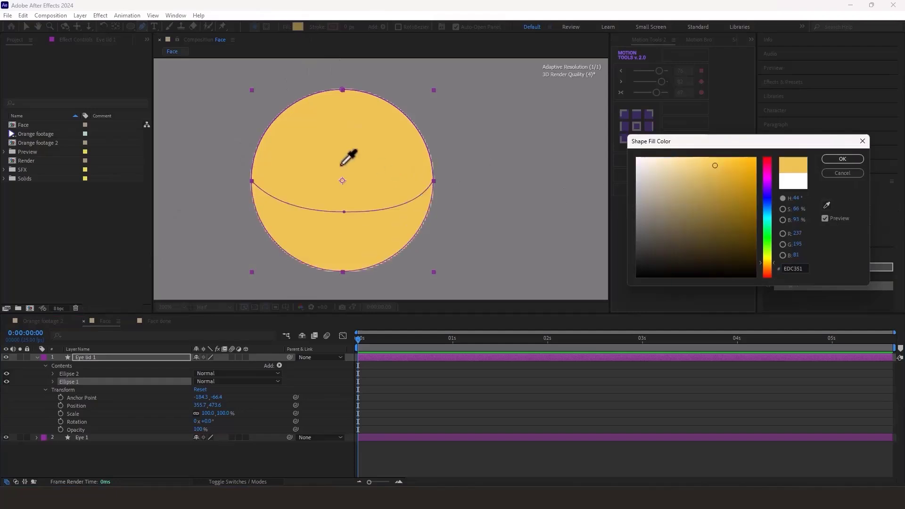
{"action": "left_click", "coordinate": [849, 173]}
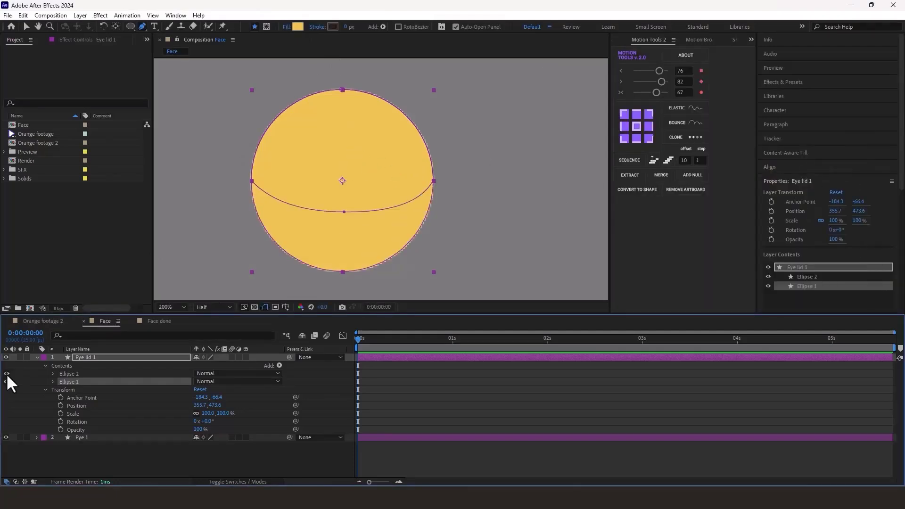
Hide Ellipse 2 and shape Ellipse 1 into a lower eyelid by lowering its top point to the pupil's bottom and bending both side handles inward
{"action": "left_click", "coordinate": [6, 373]}
{"action": "left_click", "coordinate": [343, 90]}
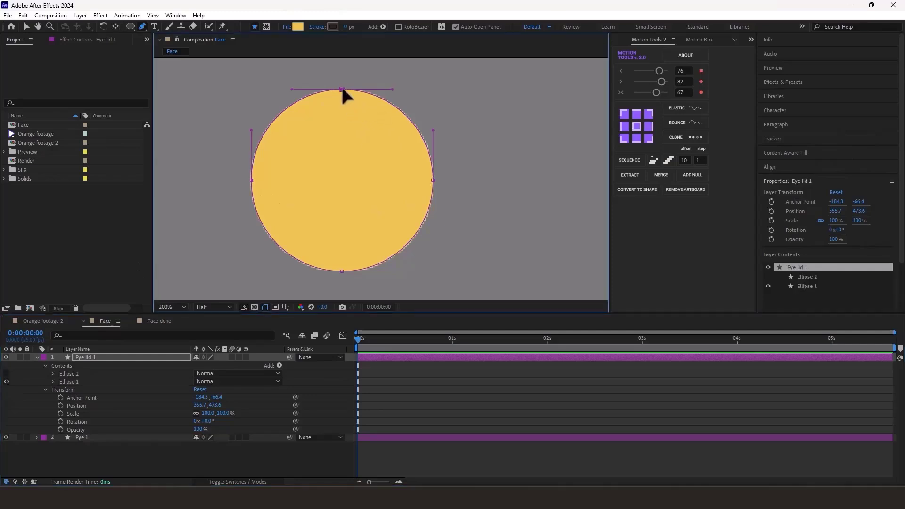
{"action": "left_click_drag", "start_coordinate": [342, 89], "coordinate": [341, 226]}
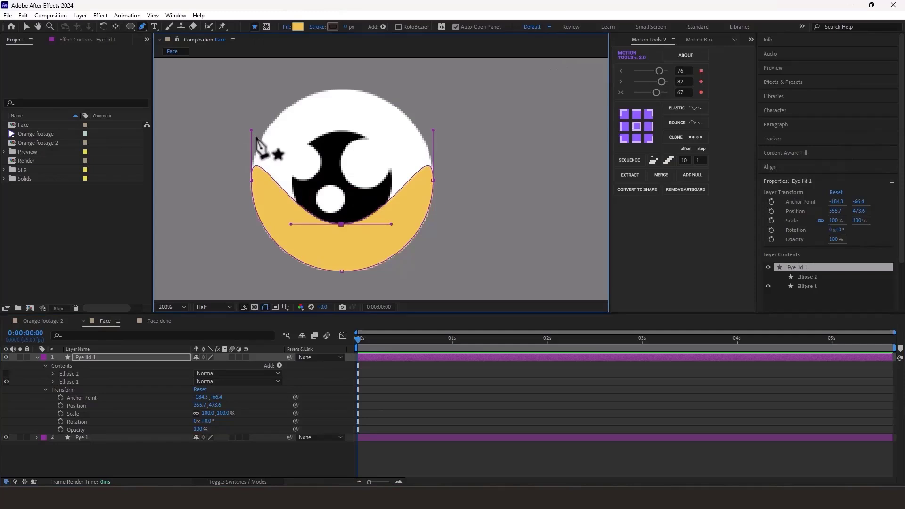
{"action": "left_click_drag", "start_coordinate": [252, 130], "coordinate": [255, 164]}
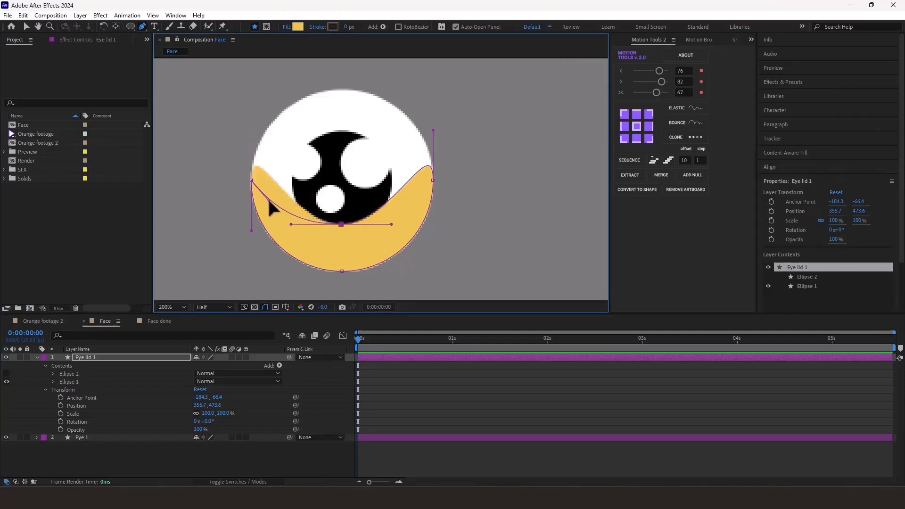
{"action": "left_click_drag", "start_coordinate": [432, 130], "coordinate": [410, 210]}
{"action": "left_click_drag", "start_coordinate": [341, 224], "coordinate": [342, 227]}
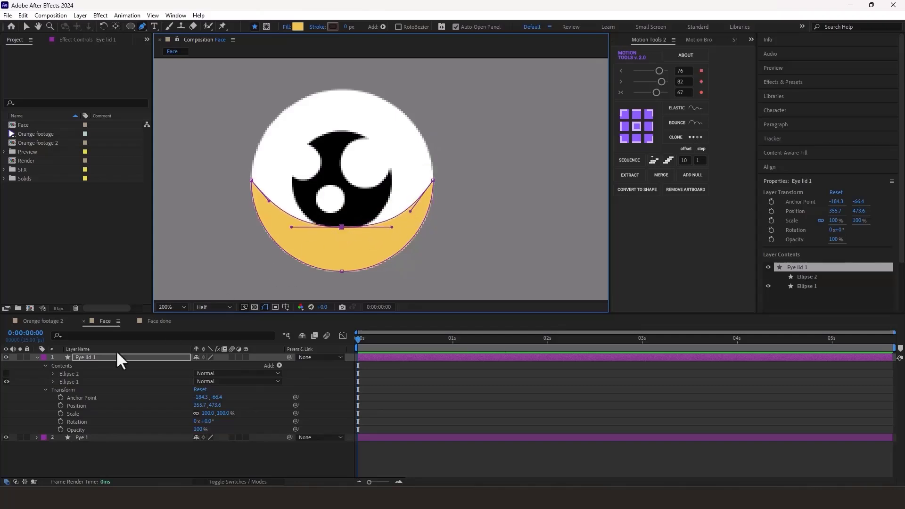
Show Ellipse 2 again and raise the lower eyelid's top edge to meet the upper eyelid, closing the eye
{"action": "left_click", "coordinate": [7, 373]}
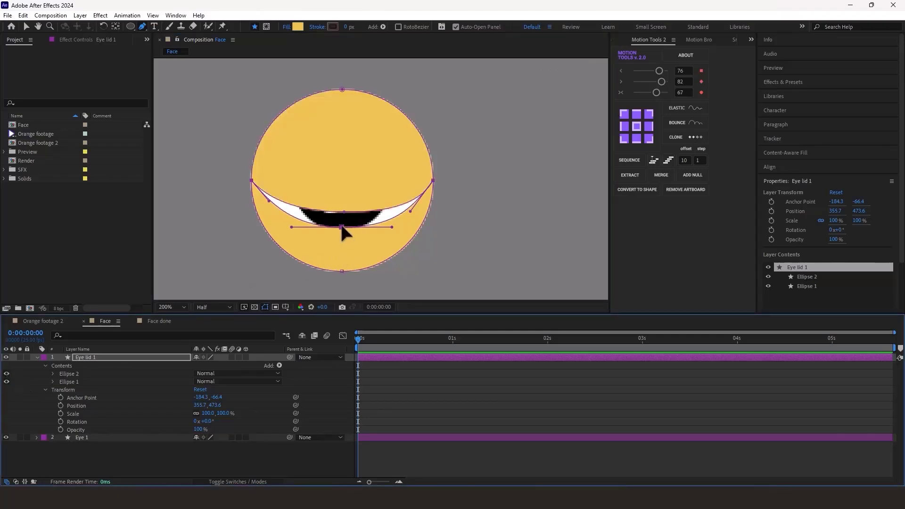
{"action": "left_click_drag", "start_coordinate": [341, 227], "coordinate": [345, 213]}
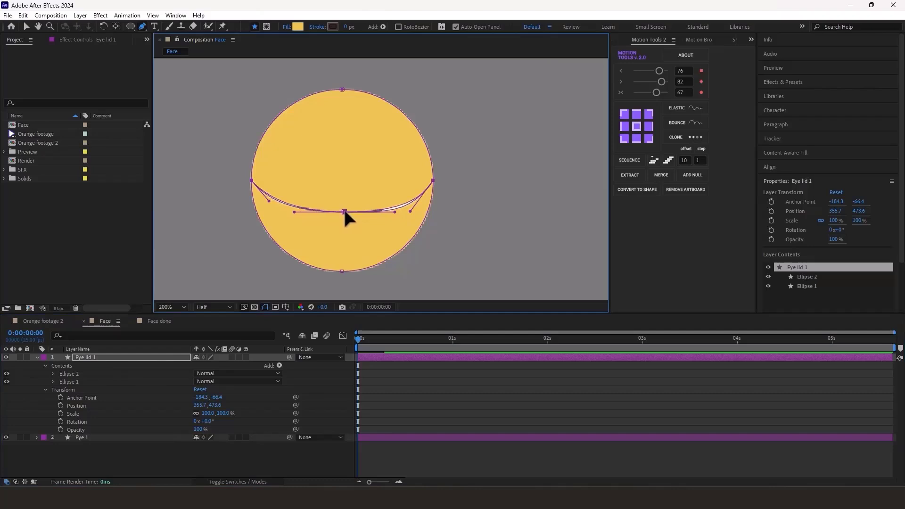
{"action": "scroll", "coordinate": [359, 195], "scroll_direction": "up", "scroll_amount": 1}
{"action": "left_click_drag", "start_coordinate": [409, 246], "coordinate": [370, 241]}
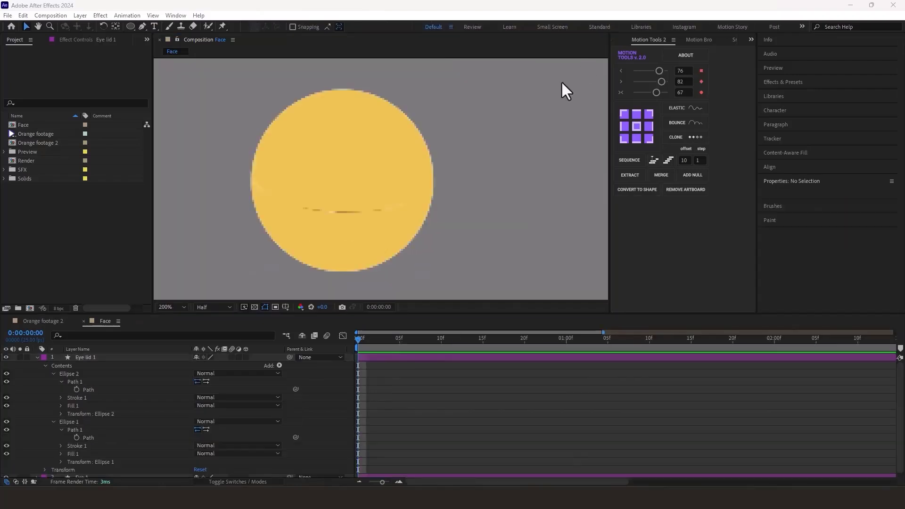
Add Path keyframes at frame 0 to both Ellipse 2 and Ellipse 1 of Eye lid 1
{"action": "left_click", "coordinate": [282, 189]}
{"action": "left_click", "coordinate": [358, 185]}
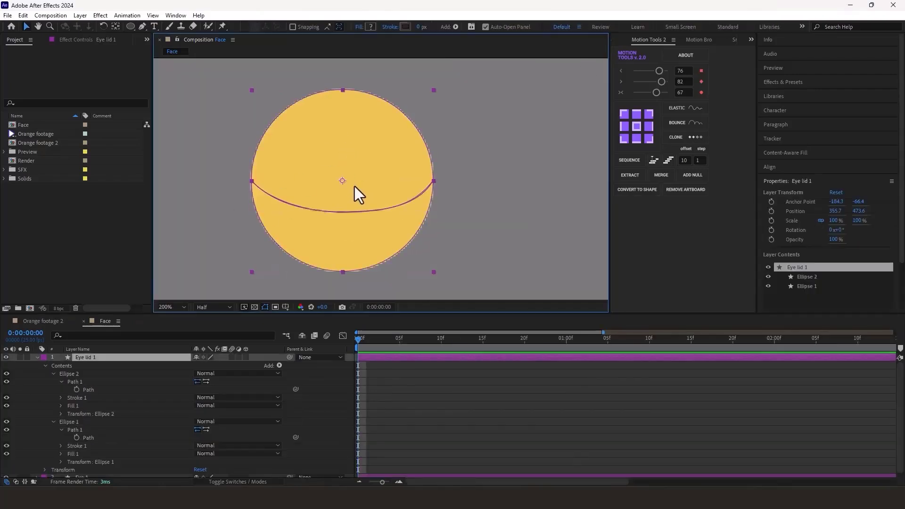
{"action": "left_click", "coordinate": [77, 389]}
{"action": "left_click", "coordinate": [76, 437]}
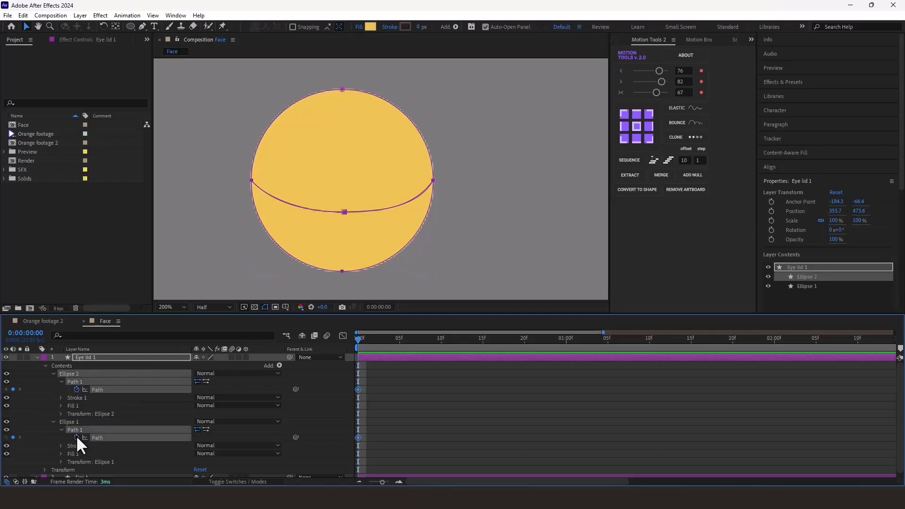
Move both eyelid Path keyframes to about frame 6 and select the Path property of Ellipse 2
{"action": "left_click_drag", "start_coordinate": [383, 381], "coordinate": [352, 440]}
{"action": "left_click_drag", "start_coordinate": [357, 390], "coordinate": [408, 391]}
{"action": "left_click", "coordinate": [383, 390]}
{"action": "left_click", "coordinate": [99, 389]}
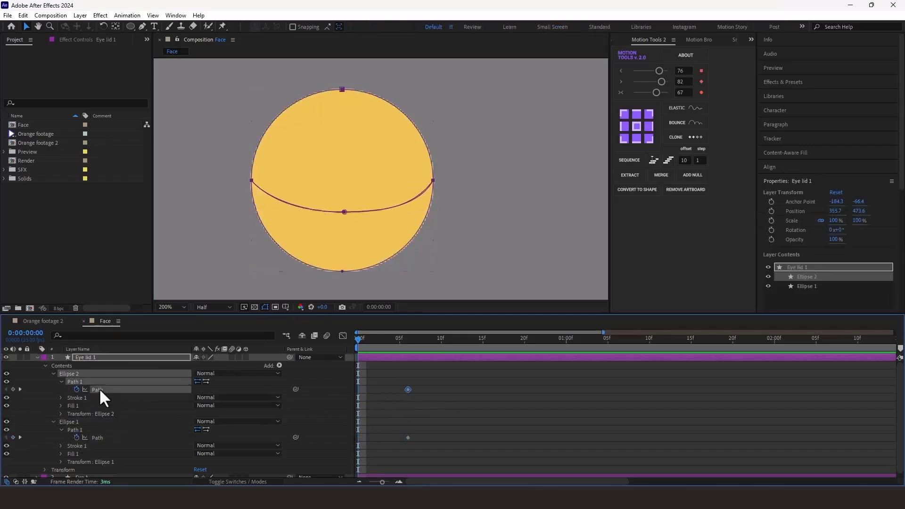
Hide Ellipse 1 and open the upper eyelid at frame 0 by raising Ellipse 2's lower point and side handles to the eye's top edge
{"action": "left_click", "coordinate": [7, 421]}
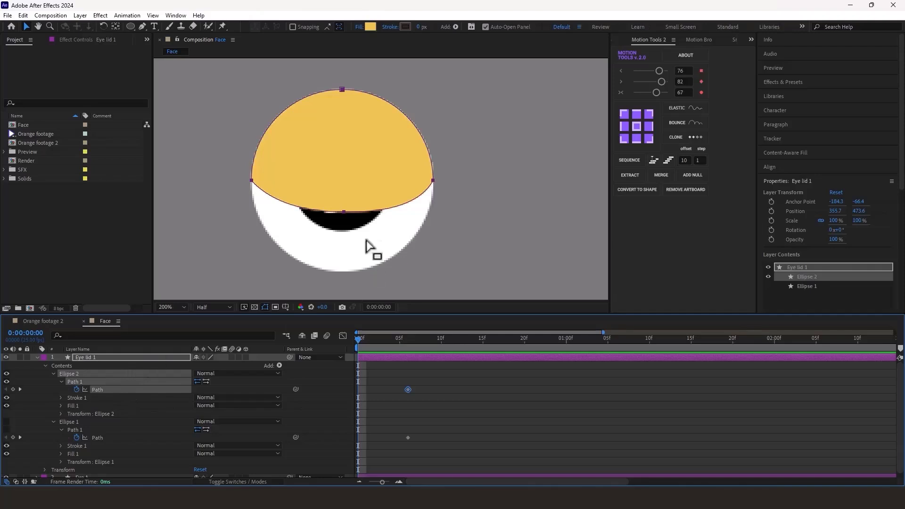
{"action": "left_click_drag", "start_coordinate": [360, 205], "coordinate": [342, 89]}
{"action": "left_click_drag", "start_coordinate": [278, 207], "coordinate": [250, 89]}
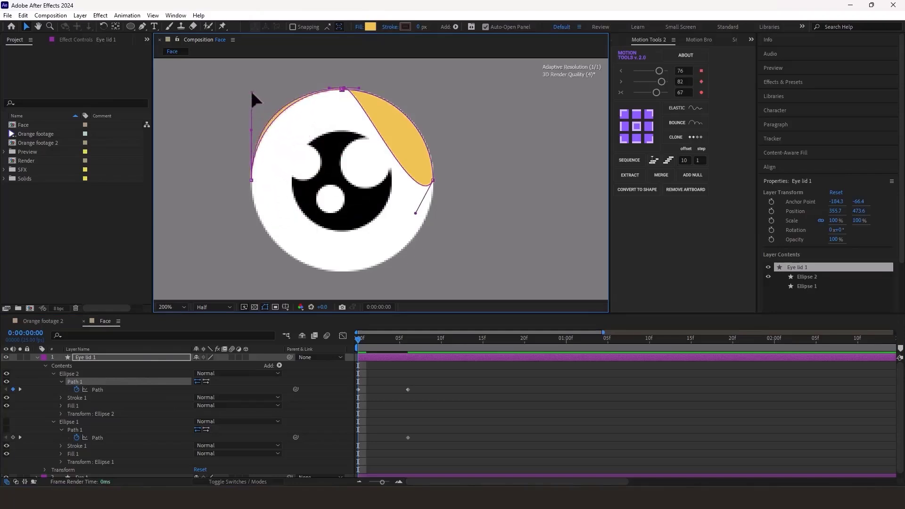
{"action": "left_click_drag", "start_coordinate": [415, 213], "coordinate": [430, 89]}
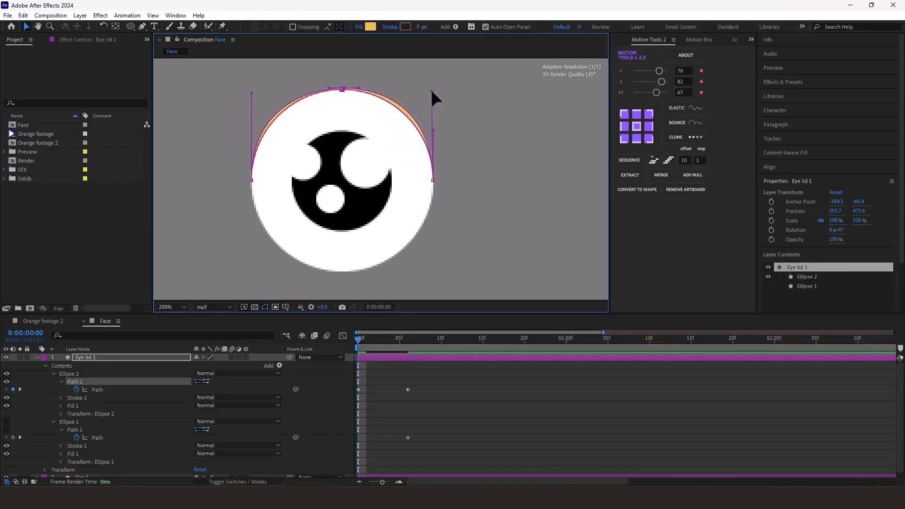
{"action": "left_click_drag", "start_coordinate": [329, 88], "coordinate": [327, 86]}
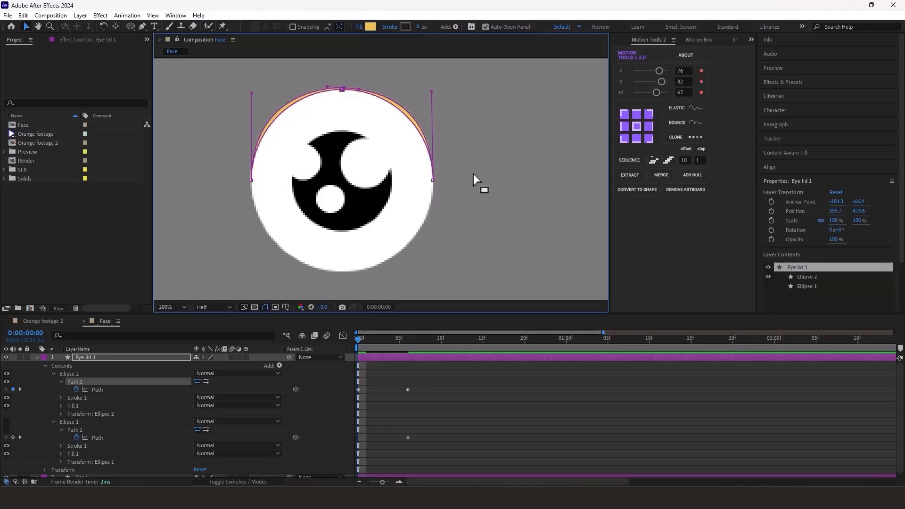
Set Eye 1 as the track matte for Eye lid 1 and turn the Eye 1 layer's visibility back on
{"action": "left_click", "coordinate": [37, 358]}
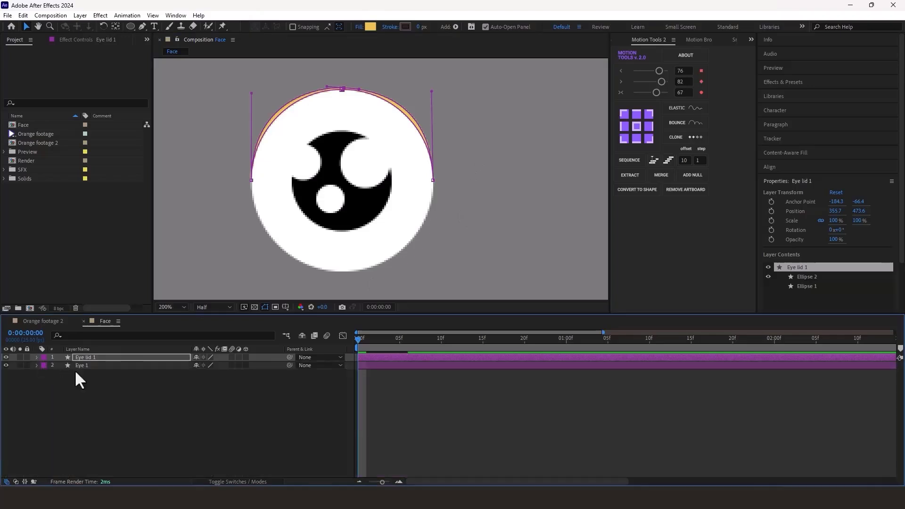
{"action": "left_click", "coordinate": [227, 482]}
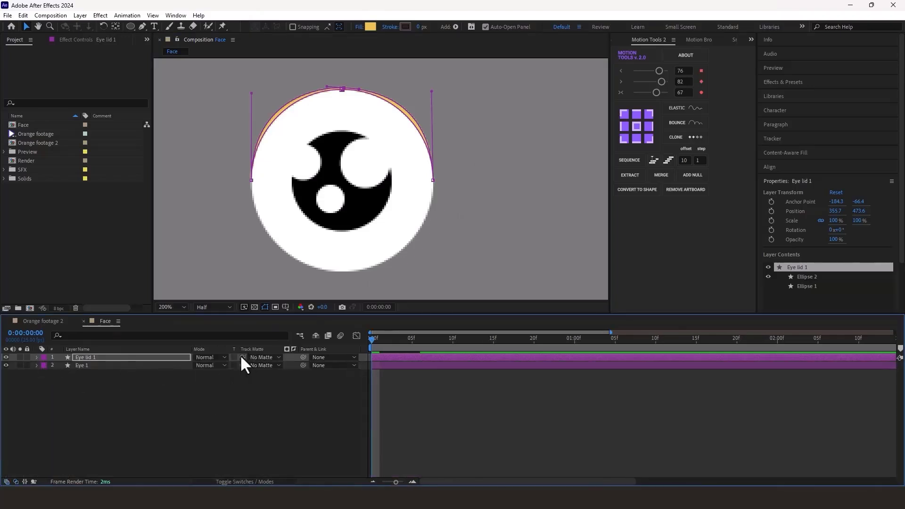
{"action": "left_click_drag", "start_coordinate": [239, 355], "coordinate": [187, 363]}
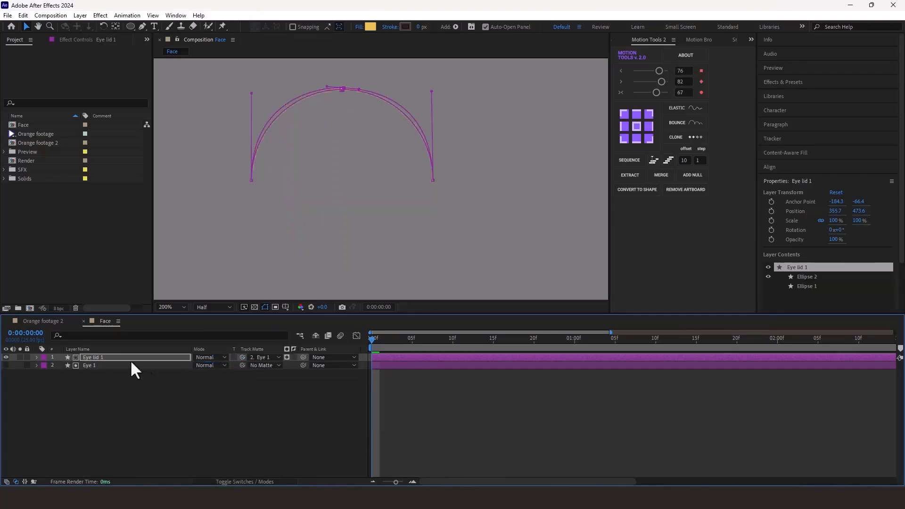
{"action": "left_click", "coordinate": [6, 365]}
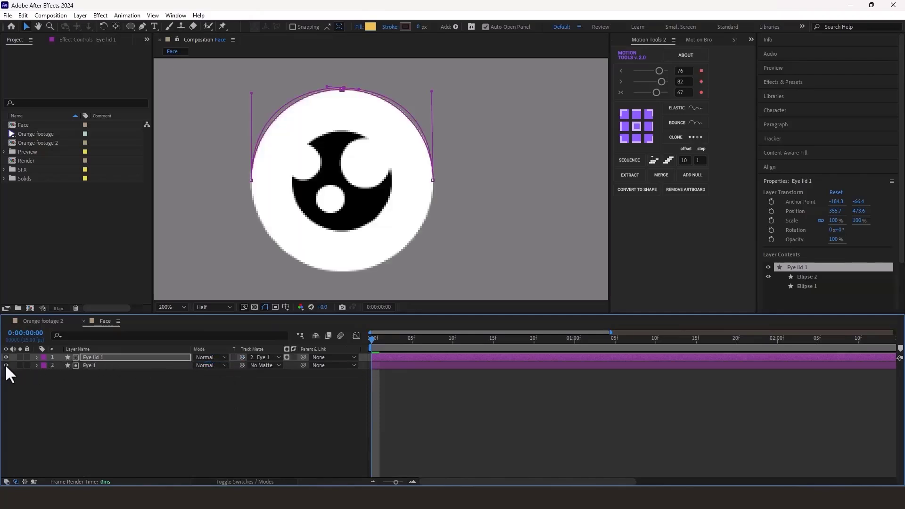
{"action": "left_click", "coordinate": [174, 405]}
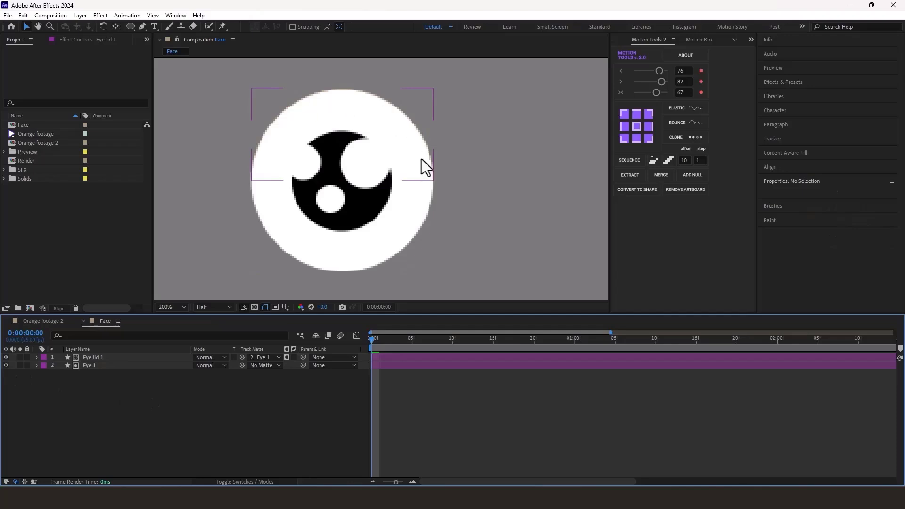
With only Ellipse 1 visible at frame 0, open the lower eyelid by lowering its top point and side handles to the eye's bottom edge
{"action": "left_click", "coordinate": [36, 357]}
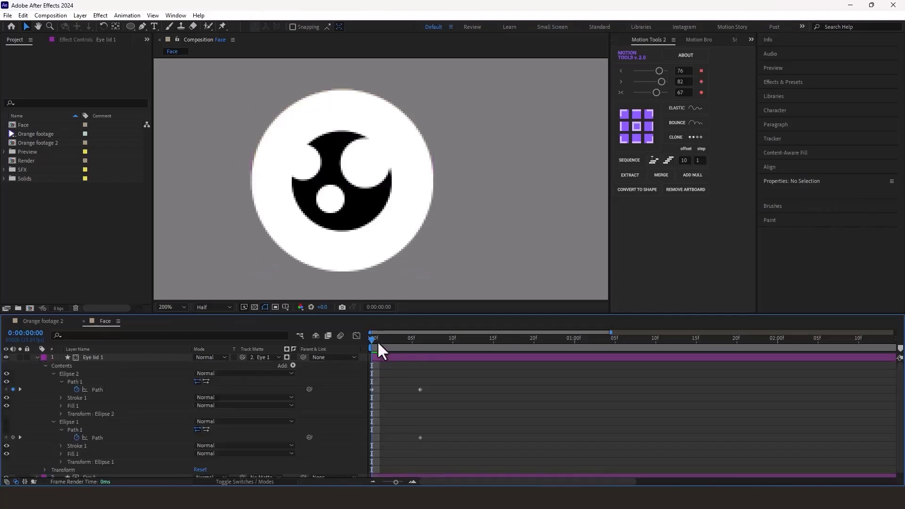
{"action": "mouse_move", "coordinate": [377, 339]}
{"action": "left_mouse_down"}
{"action": "mouse_move", "coordinate": [413, 341]}
{"action": "mouse_move", "coordinate": [401, 351]}
{"action": "mouse_move", "coordinate": [362, 345]}
{"action": "mouse_move", "coordinate": [418, 345]}
{"action": "mouse_move", "coordinate": [371, 347]}
{"action": "left_mouse_up"}
{"action": "left_click", "coordinate": [6, 429]}
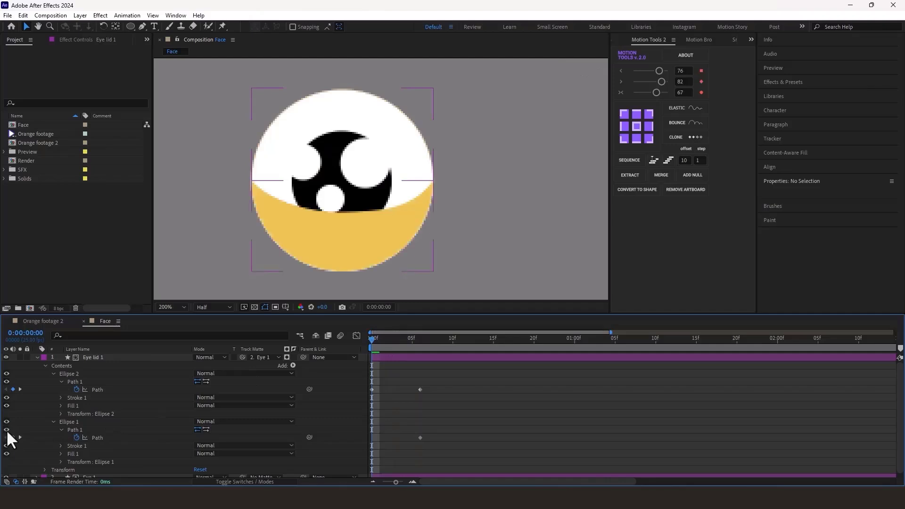
{"action": "left_click", "coordinate": [6, 375]}
{"action": "left_click", "coordinate": [6, 381]}
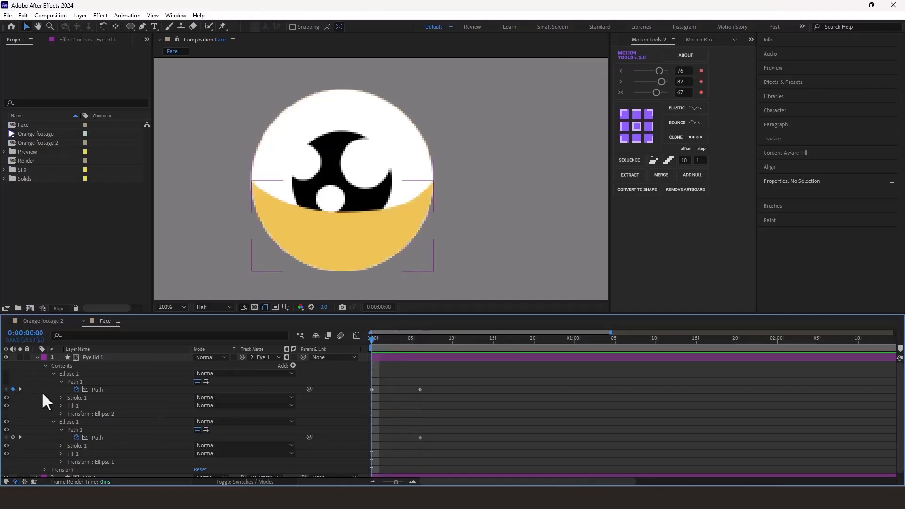
{"action": "left_click", "coordinate": [349, 234]}
{"action": "double_click", "coordinate": [343, 237]}
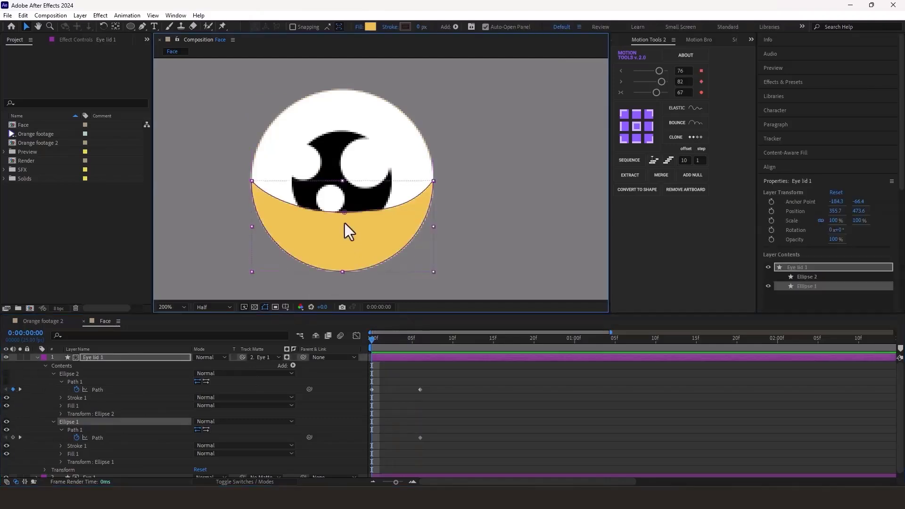
{"action": "left_click", "coordinate": [344, 212]}
{"action": "left_click_drag", "start_coordinate": [344, 212], "coordinate": [343, 270]}
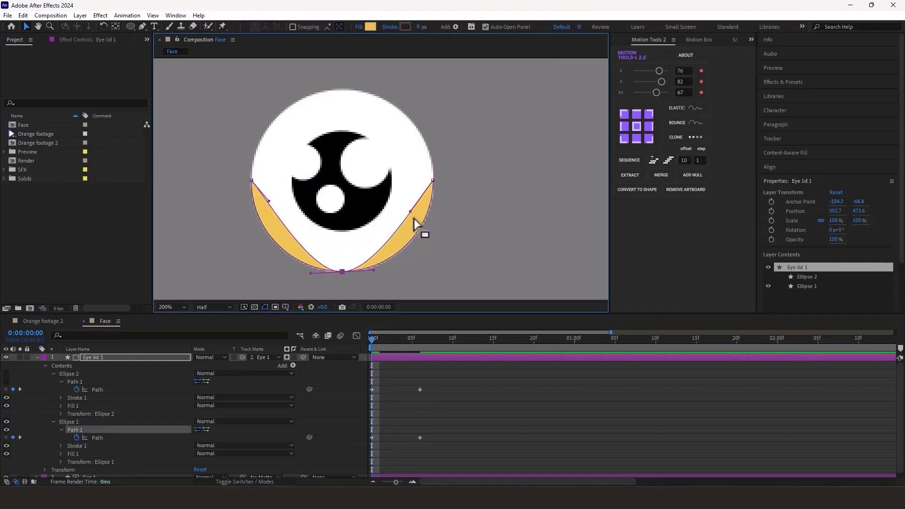
{"action": "left_click_drag", "start_coordinate": [410, 210], "coordinate": [436, 250]}
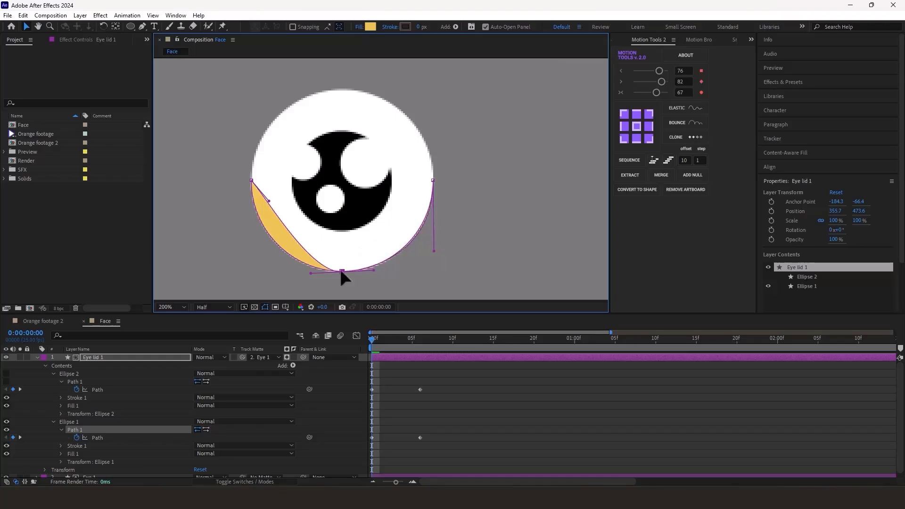
{"action": "left_click_drag", "start_coordinate": [297, 246], "coordinate": [248, 243]}
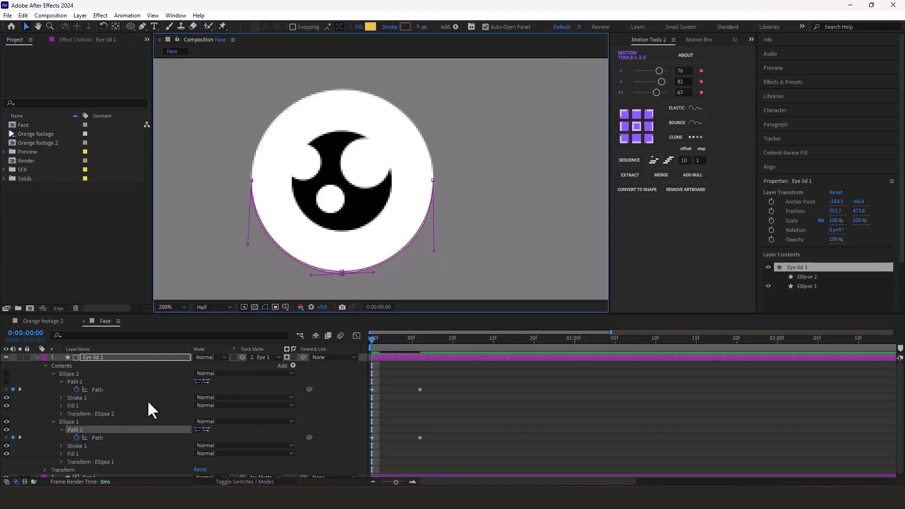
Show Ellipse 2 again and move the closed-eye Path keyframes of both eyelids to frame 5
{"action": "left_click", "coordinate": [6, 373]}
{"action": "key", "text": "space"}
{"action": "left_click_drag", "start_coordinate": [370, 345], "coordinate": [415, 442]}
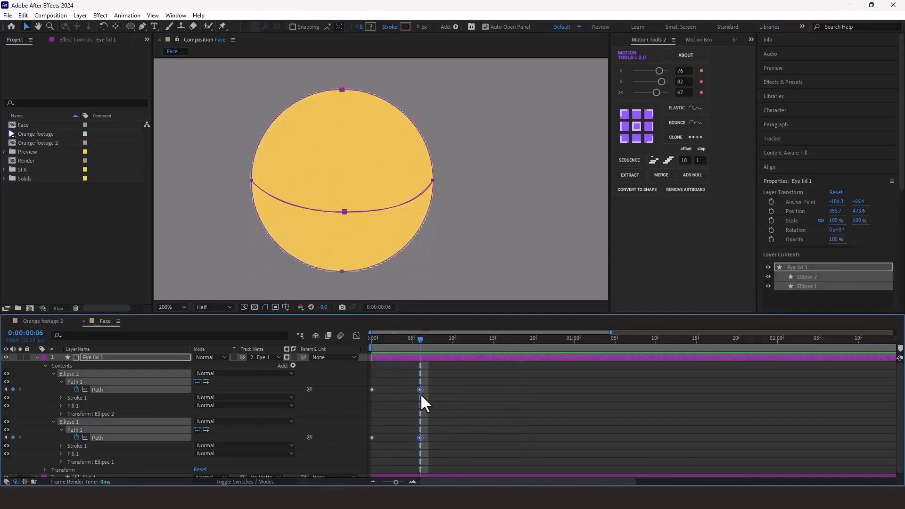
{"action": "left_click_drag", "start_coordinate": [420, 389], "coordinate": [412, 391]}
Copy both open-eye Path keyframes from frame 0 and paste them at frame 10
{"action": "left_click_drag", "start_coordinate": [408, 342], "coordinate": [452, 340]}
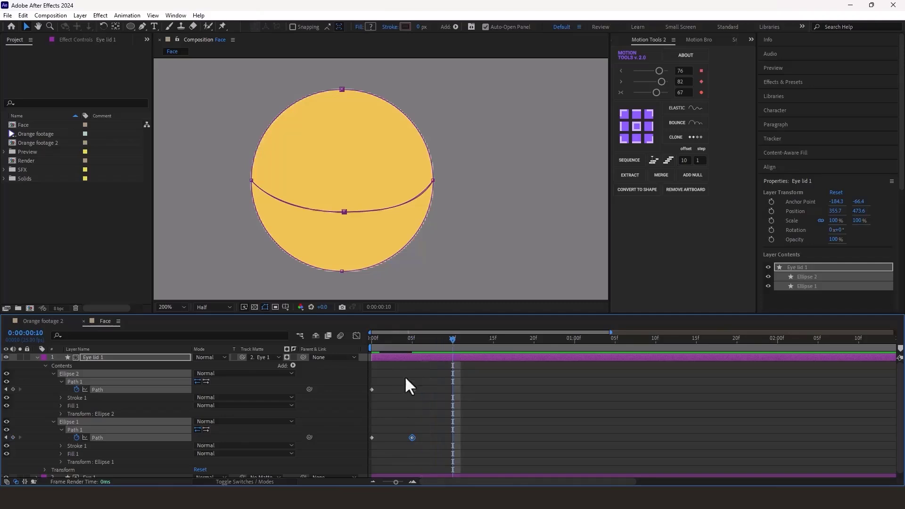
{"action": "left_click_drag", "start_coordinate": [384, 381], "coordinate": [363, 447]}
{"action": "key", "text": "ctrl+c"}
{"action": "key", "text": "ctrl+v"}
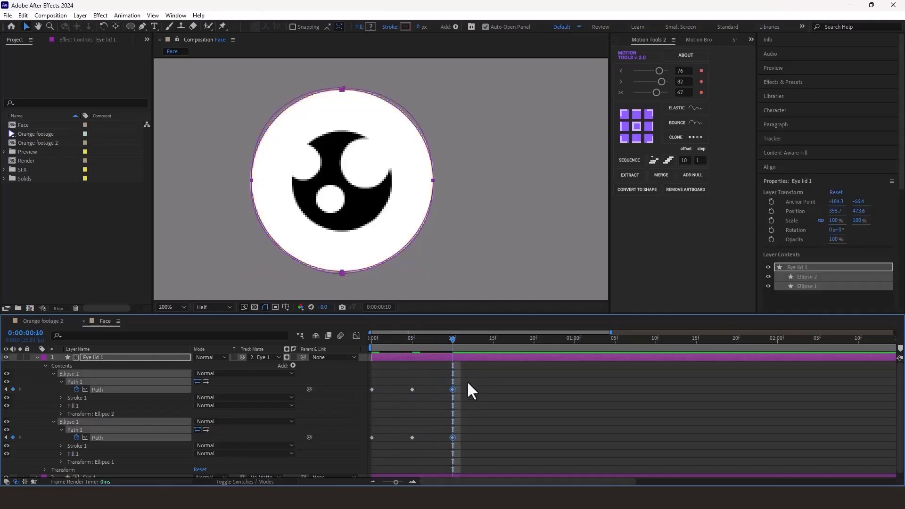
Apply Easy Ease to all Path keyframes of both eyelids and preview the blink from the start
{"action": "left_click_drag", "start_coordinate": [489, 372], "coordinate": [356, 455]}
{"action": "key", "text": "F9"}
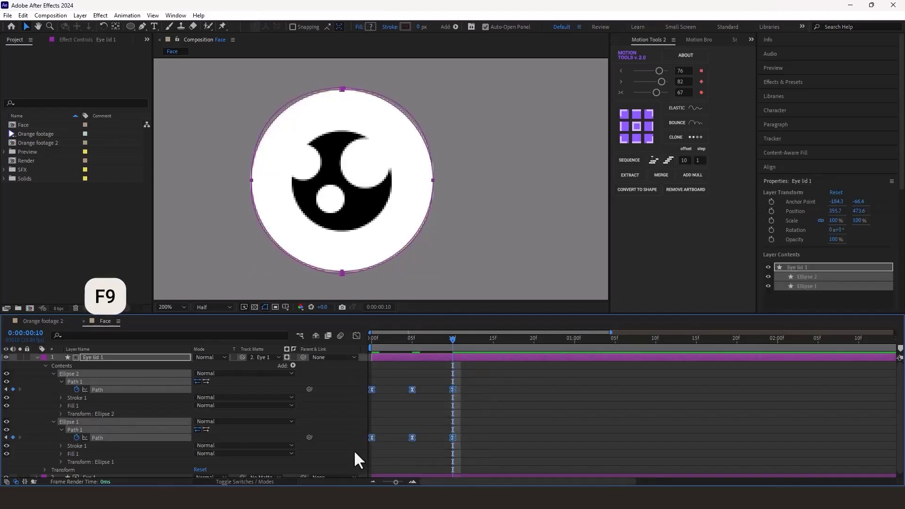
{"action": "key", "text": "Home"}
{"action": "left_click", "coordinate": [392, 373]}
{"action": "key", "text": "space"}
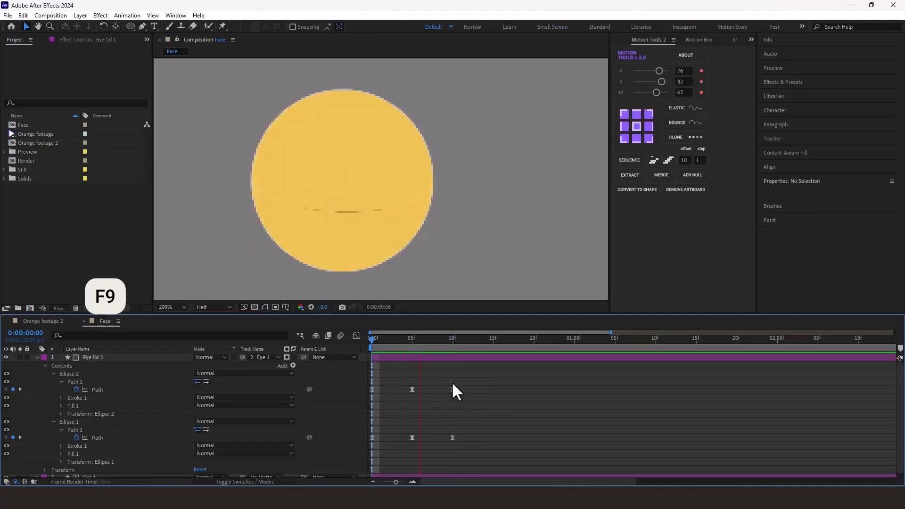
Move the closed-eye Path keyframes of both ellipses from frame 5 to frame 3
{"action": "left_click_drag", "start_coordinate": [465, 387], "coordinate": [367, 448]}
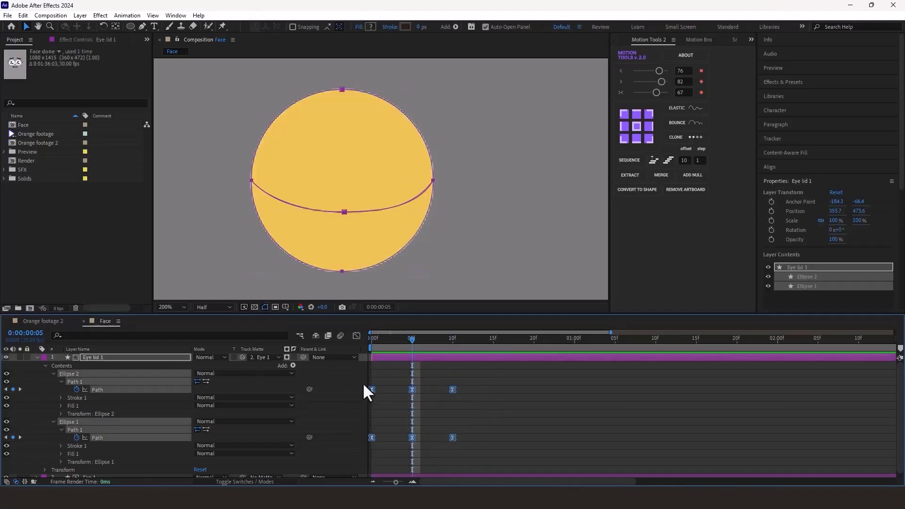
{"action": "key", "text": "equal"}
{"action": "left_click", "coordinate": [377, 341]}
{"action": "left_click_drag", "start_coordinate": [379, 341], "coordinate": [416, 359]}
{"action": "left_click_drag", "start_coordinate": [472, 375], "coordinate": [451, 427]}
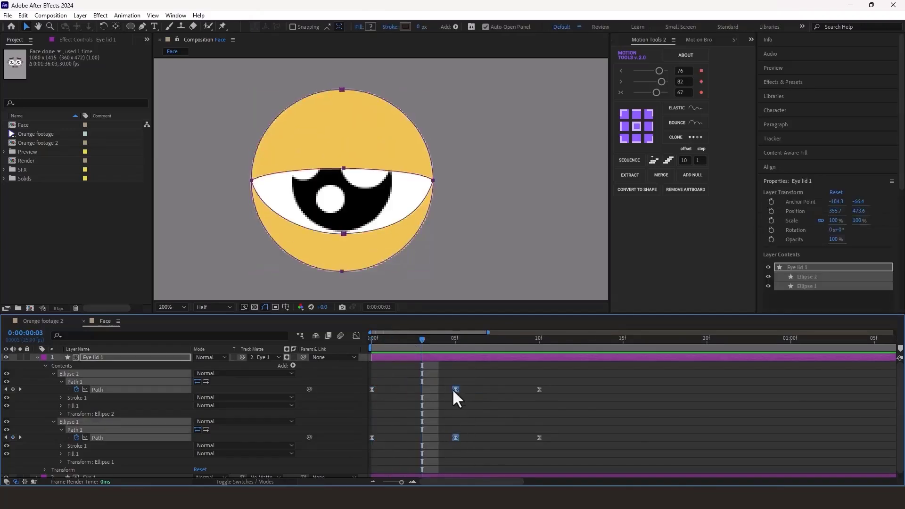
{"action": "left_click_drag", "start_coordinate": [452, 389], "coordinate": [408, 445]}
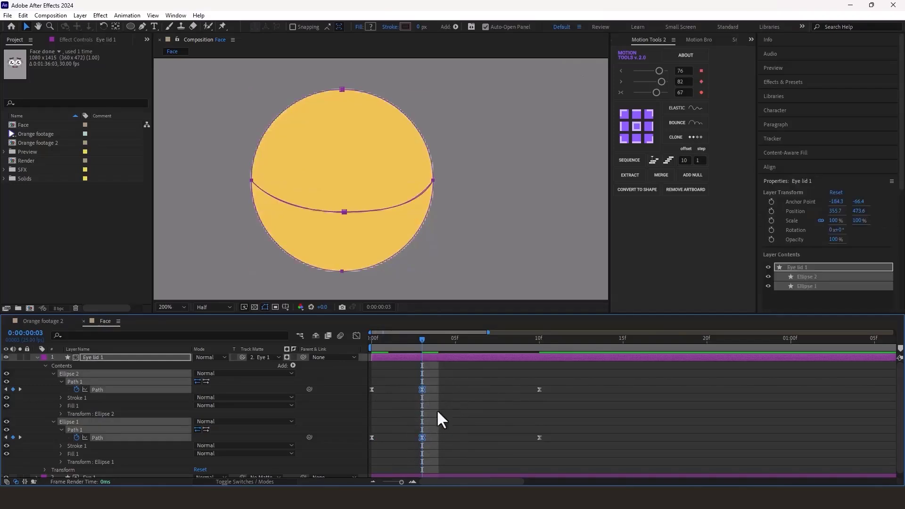
Duplicate the closed-eye keyframes at frame 6 and move the final open-eye keyframes to frame 9, previewing the blink
{"action": "left_click_drag", "start_coordinate": [435, 336], "coordinate": [474, 340]}
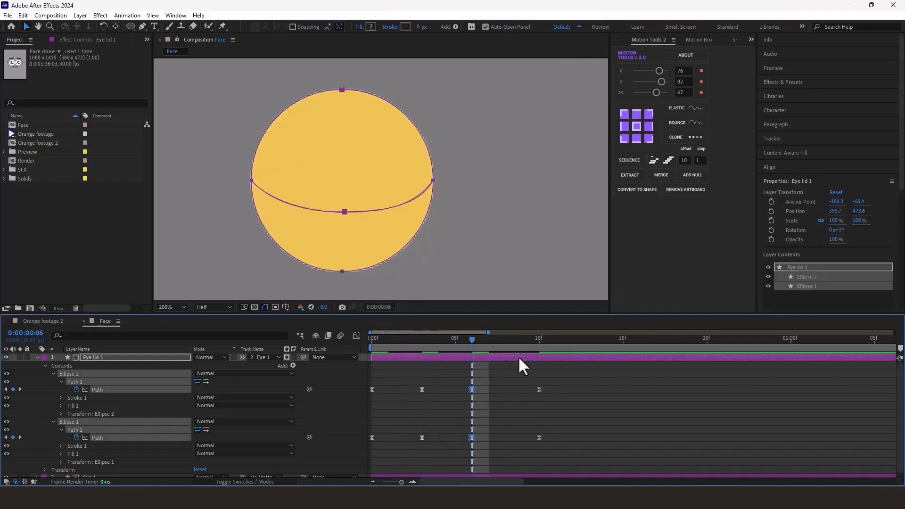
{"action": "left_click_drag", "start_coordinate": [554, 377], "coordinate": [516, 460]}
{"action": "left_click", "coordinate": [510, 371]}
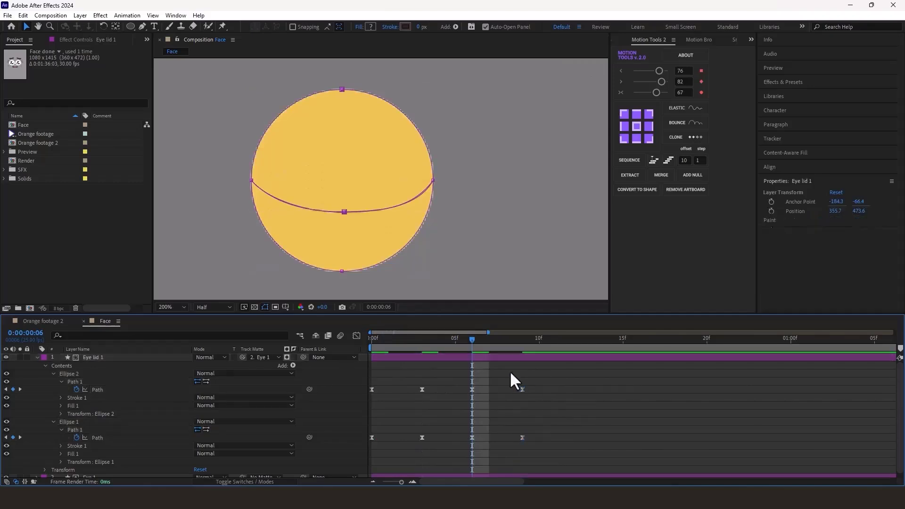
{"action": "left_click_drag", "start_coordinate": [439, 339], "coordinate": [366, 365]}
{"action": "key", "text": "space"}
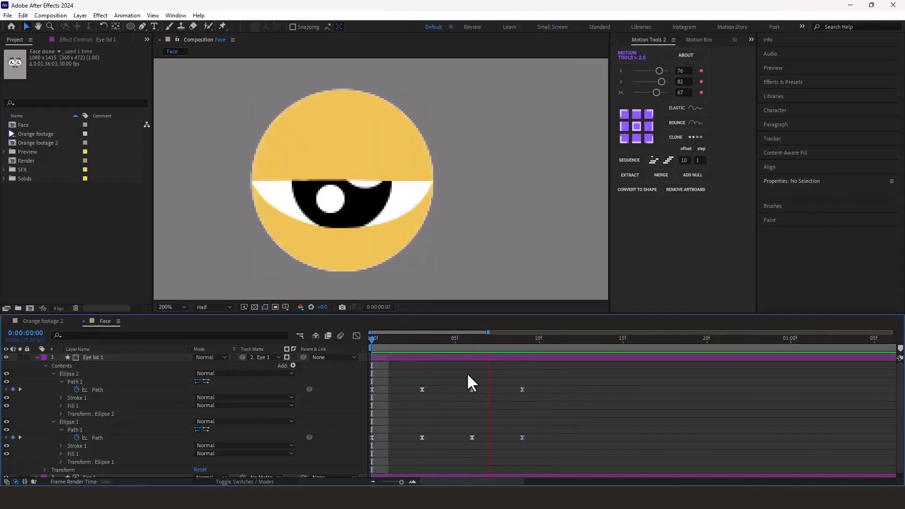
Change the fill of both Eye lid 1 ellipses to orange-brown AC5600 and check it with the eye partly closed
{"action": "left_click", "coordinate": [376, 360]}
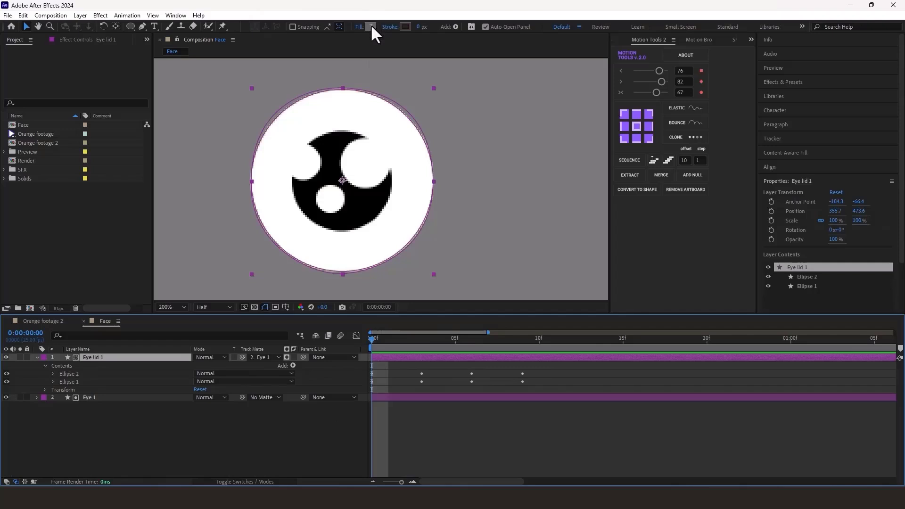
{"action": "left_click", "coordinate": [371, 27]}
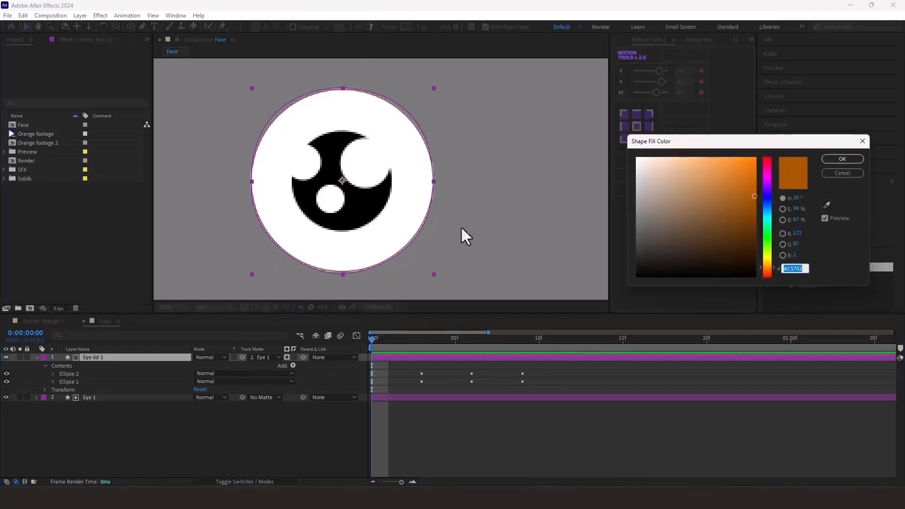
{"action": "mouse_move", "coordinate": [755, 189]}
{"action": "left_mouse_down"}
{"action": "mouse_move", "coordinate": [730, 171]}
{"action": "mouse_move", "coordinate": [758, 196]}
{"action": "left_mouse_up"}
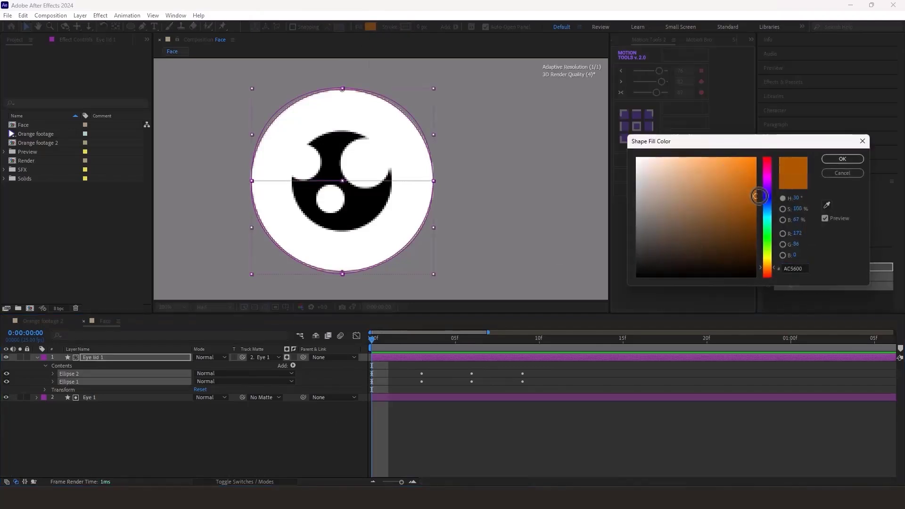
{"action": "left_click", "coordinate": [835, 160]}
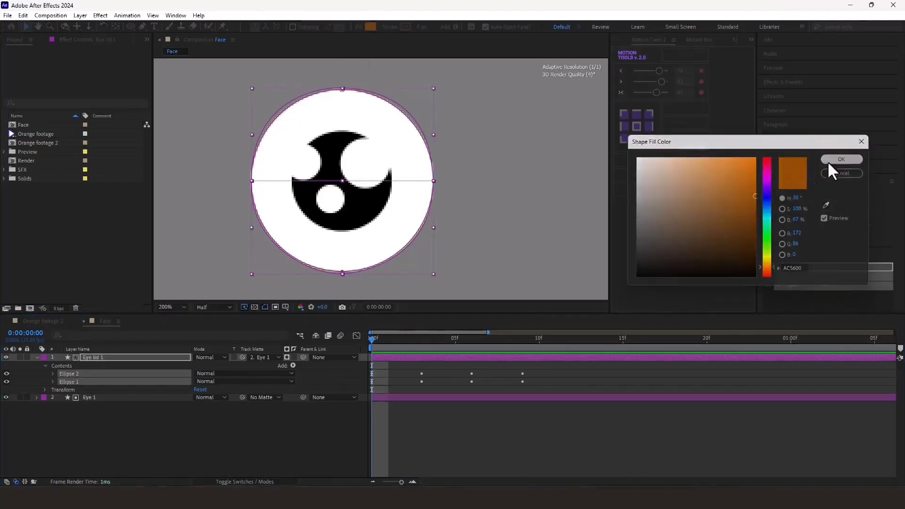
{"action": "left_click", "coordinate": [422, 410]}
{"action": "left_click_drag", "start_coordinate": [374, 346], "coordinate": [405, 347]}
{"action": "scroll", "coordinate": [331, 205], "scroll_direction": "down", "scroll_amount": 3}
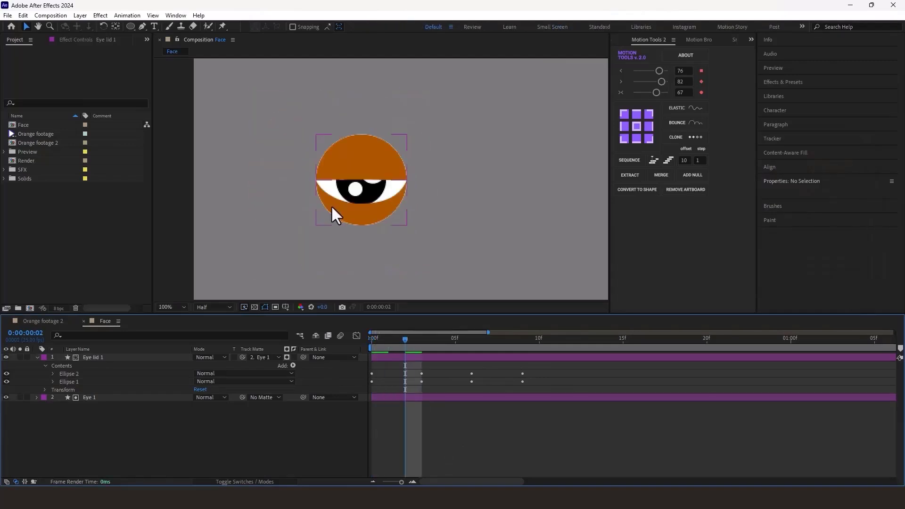
Sketch a curved eyebrow path above the eye with the Pen tool, dipping in the middle
{"action": "scroll", "coordinate": [387, 198], "scroll_direction": "up", "scroll_amount": 2}
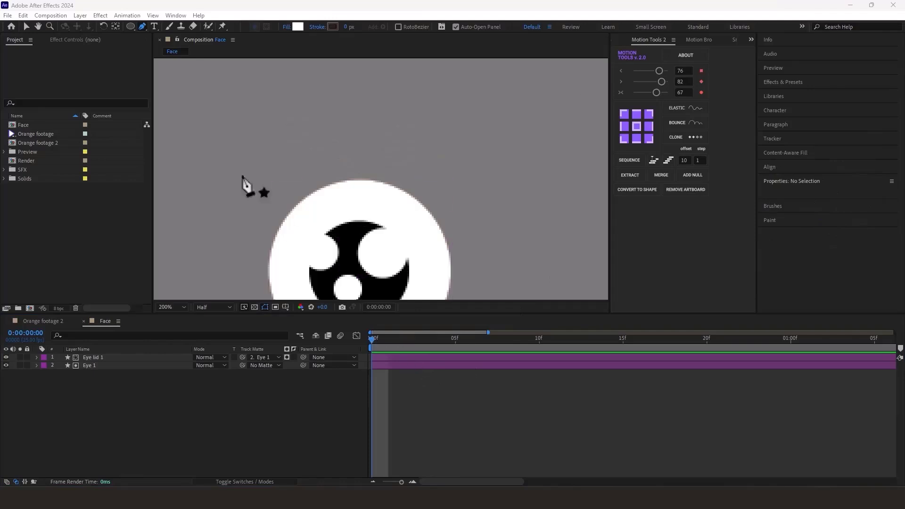
{"action": "left_click", "coordinate": [276, 127]}
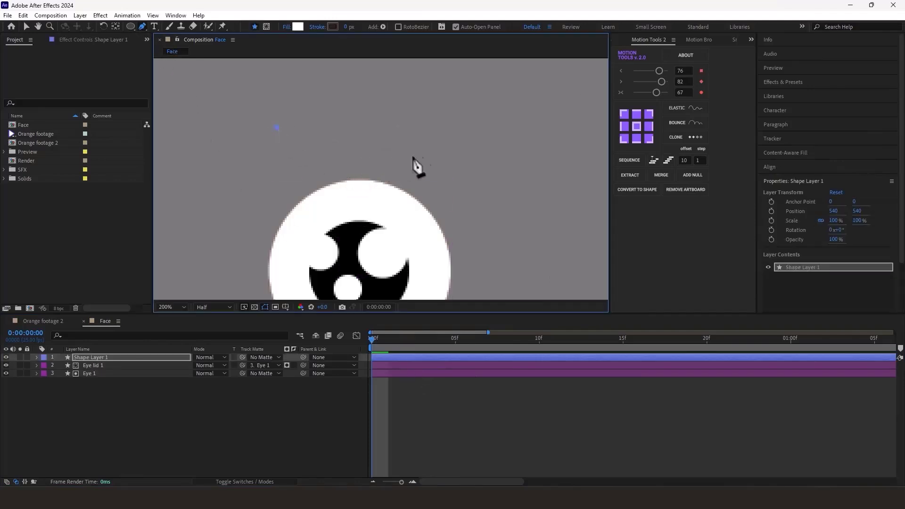
{"action": "left_click", "coordinate": [448, 134]}
{"action": "left_click_drag", "start_coordinate": [449, 133], "coordinate": [543, 81]}
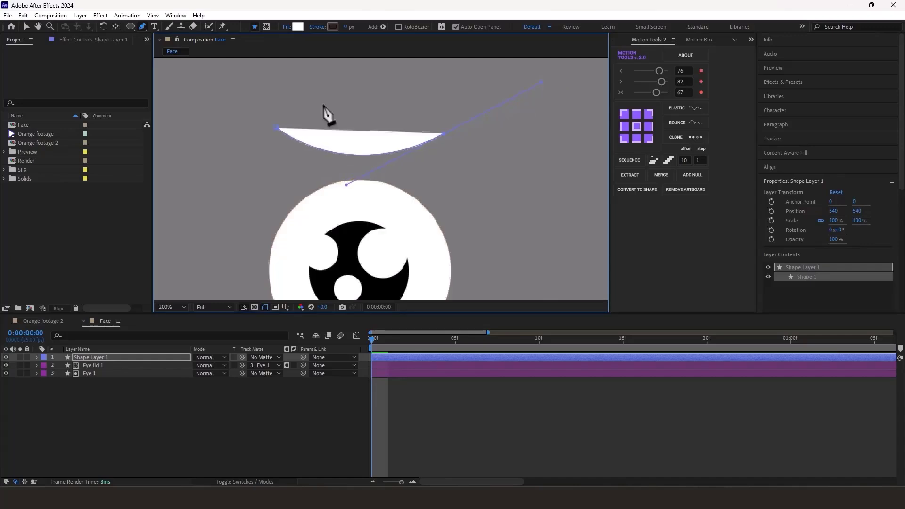
Set the eyebrow path's fill to None and its stroke width to 36 px
{"action": "left_click", "coordinate": [287, 27]}
{"action": "left_click", "coordinate": [404, 218]}
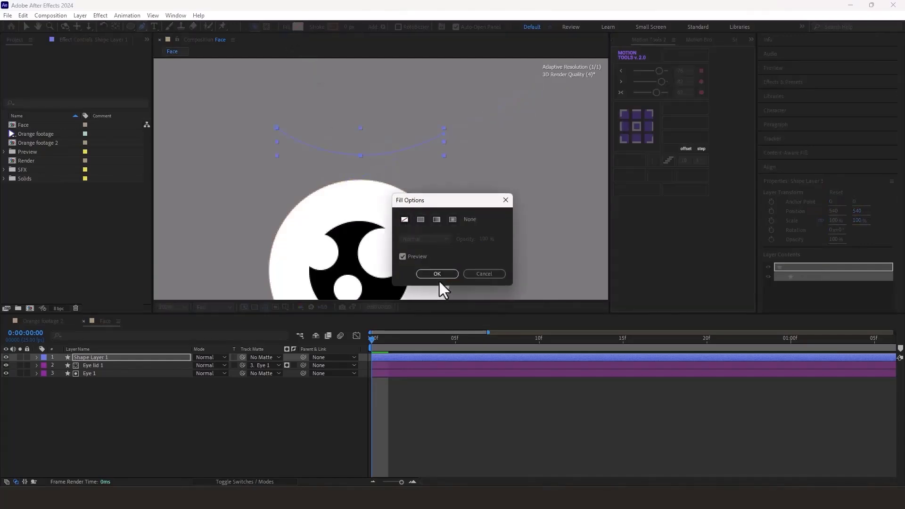
{"action": "left_click", "coordinate": [432, 273]}
{"action": "left_click", "coordinate": [350, 28]}
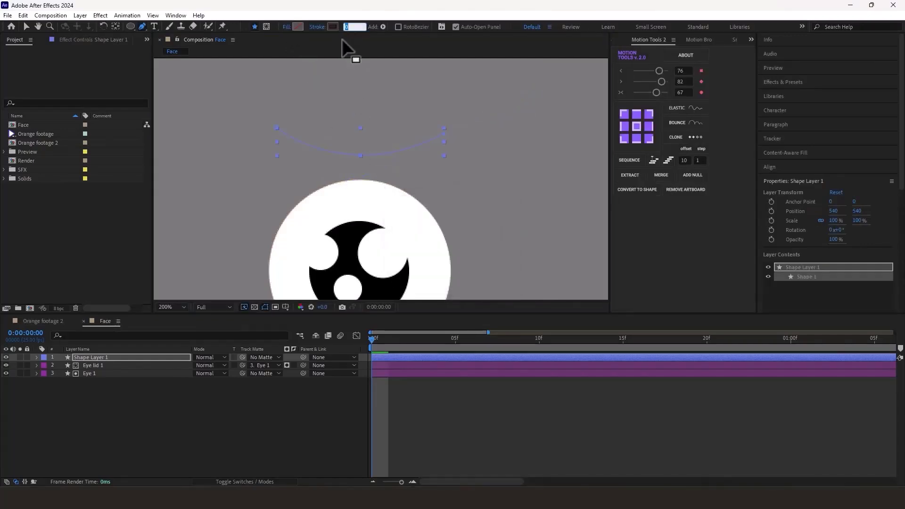
{"action": "type", "text": "36"}
{"action": "key", "text": "Return"}
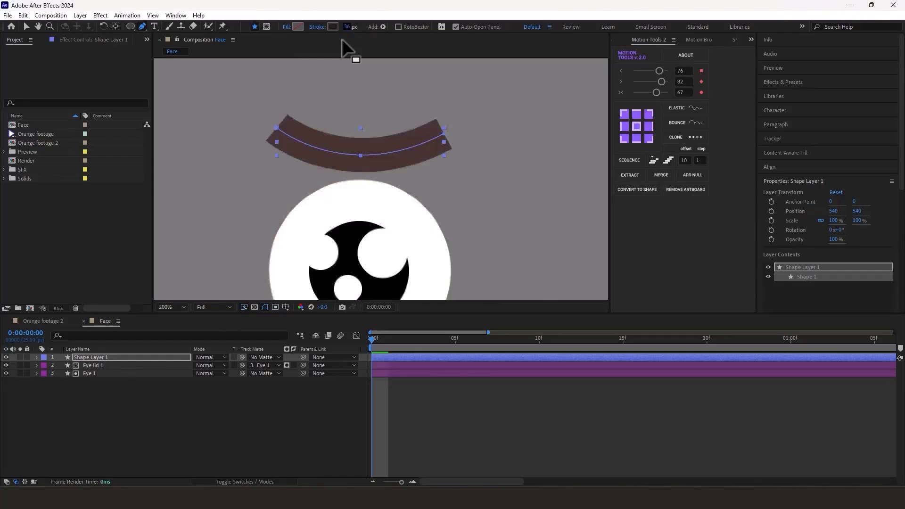
Set the line cap of the eyebrow's Stroke 1 to Round Cap and deselect the layer
{"action": "left_click", "coordinate": [36, 357]}
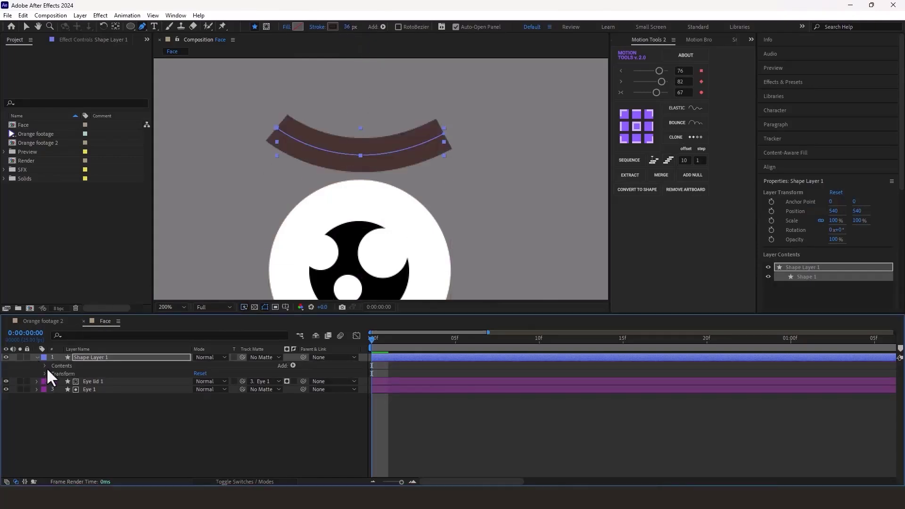
{"action": "left_click", "coordinate": [45, 366]}
{"action": "left_click", "coordinate": [52, 374]}
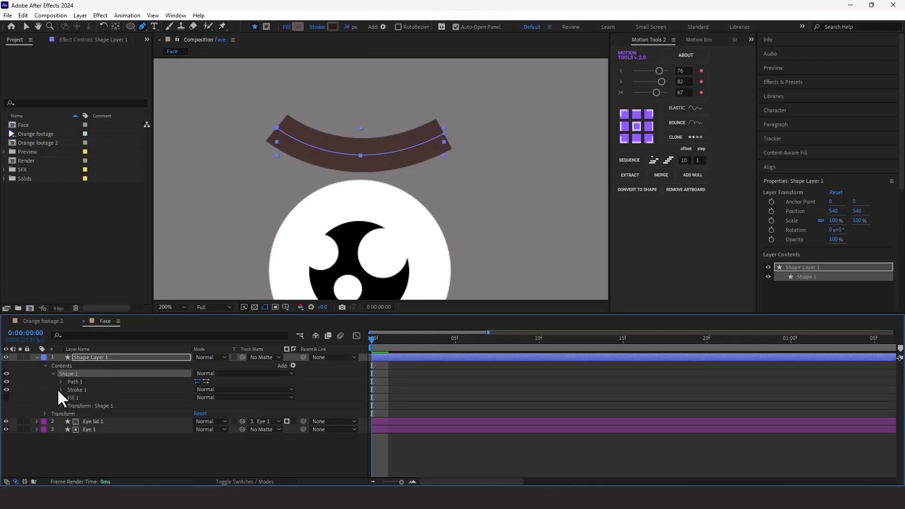
{"action": "left_click", "coordinate": [60, 389]}
{"action": "left_click", "coordinate": [203, 430]}
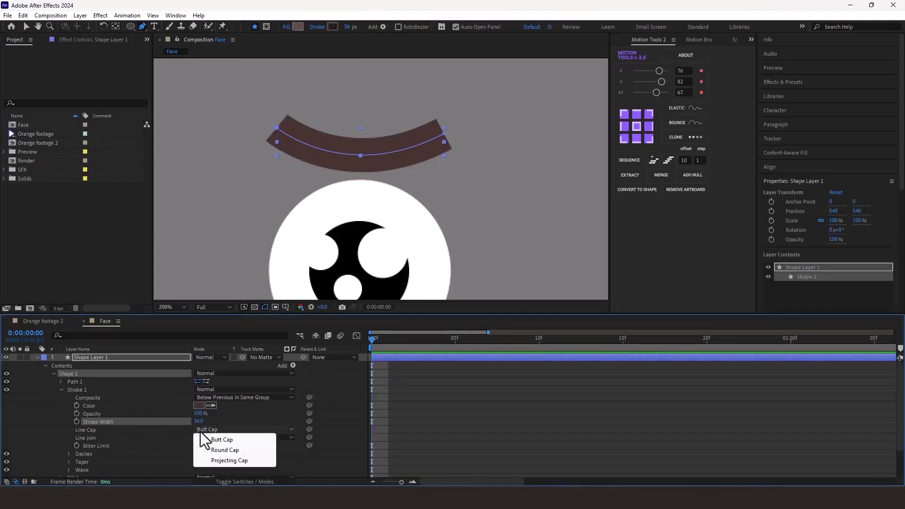
{"action": "left_click", "coordinate": [220, 452]}
{"action": "left_click", "coordinate": [38, 358]}
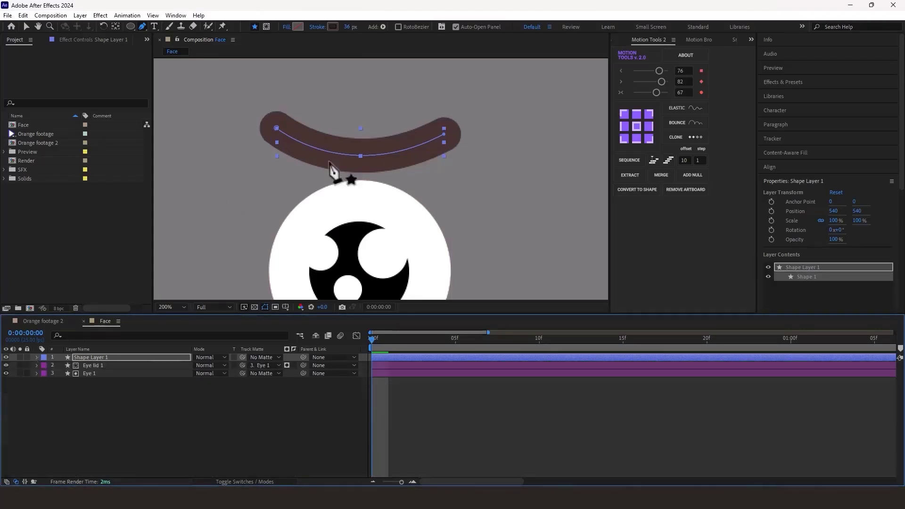
{"action": "key", "text": "v"}
{"action": "key", "text": "slash"}
{"action": "left_click", "coordinate": [425, 216]}
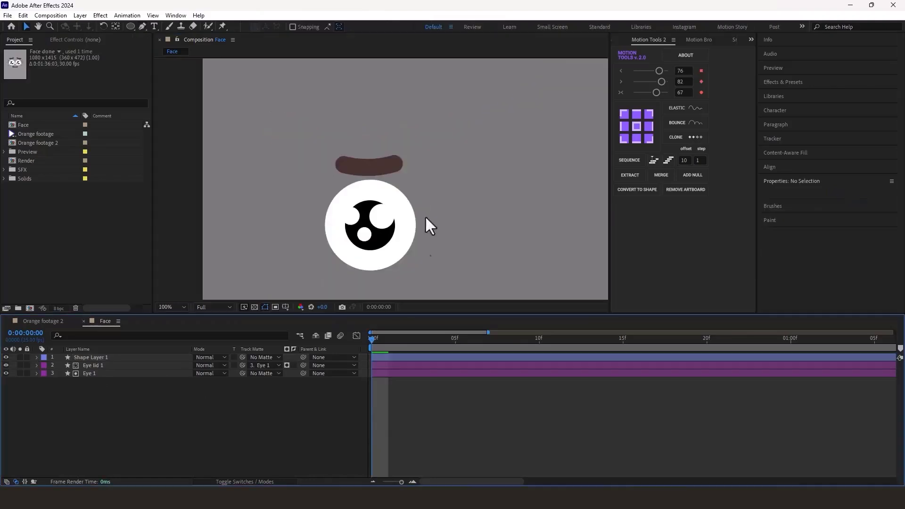
Draw a short curved eyelash with the Pen tool as a new shape layer, running outward from the eye's upper-left edge
{"action": "scroll", "coordinate": [333, 256], "scroll_direction": "up", "scroll_amount": 2}
{"action": "left_click_drag", "start_coordinate": [289, 262], "coordinate": [303, 194]}
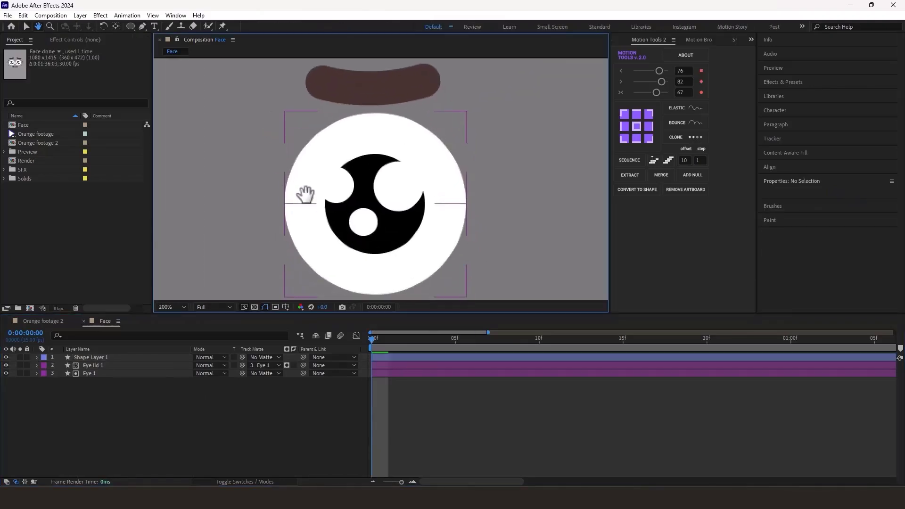
{"action": "left_click", "coordinate": [388, 340]}
{"action": "left_click_drag", "start_coordinate": [397, 340], "coordinate": [363, 343]}
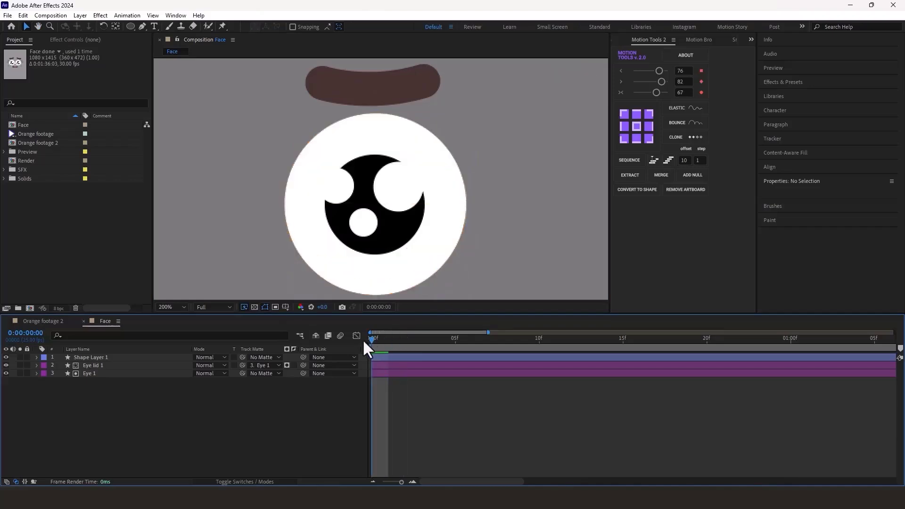
{"action": "left_click", "coordinate": [142, 27]}
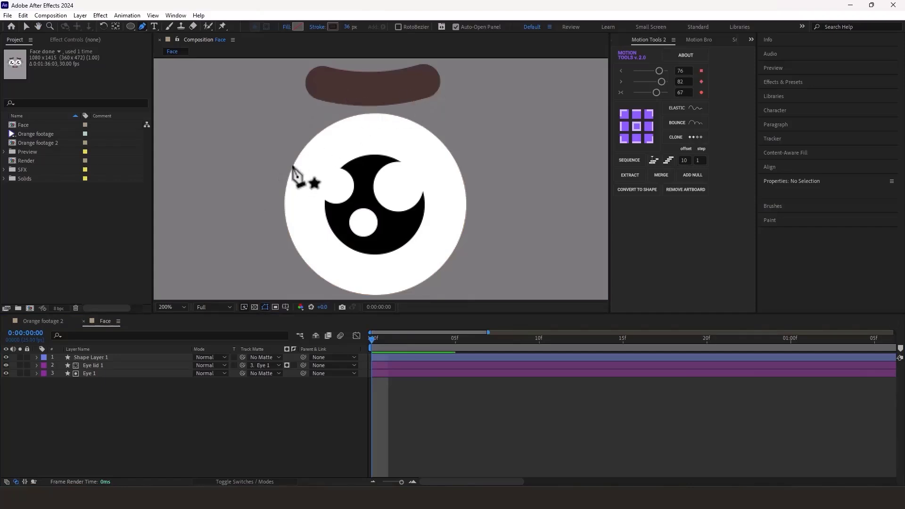
{"action": "left_click", "coordinate": [300, 150]}
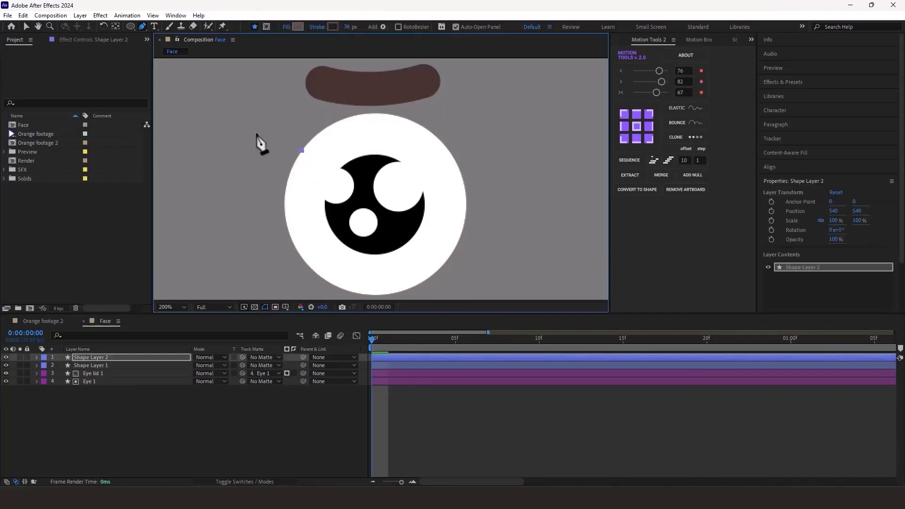
{"action": "mouse_move", "coordinate": [255, 128]}
{"action": "left_mouse_down"}
{"action": "mouse_move", "coordinate": [220, 107]}
{"action": "mouse_move", "coordinate": [222, 94]}
{"action": "left_mouse_up"}
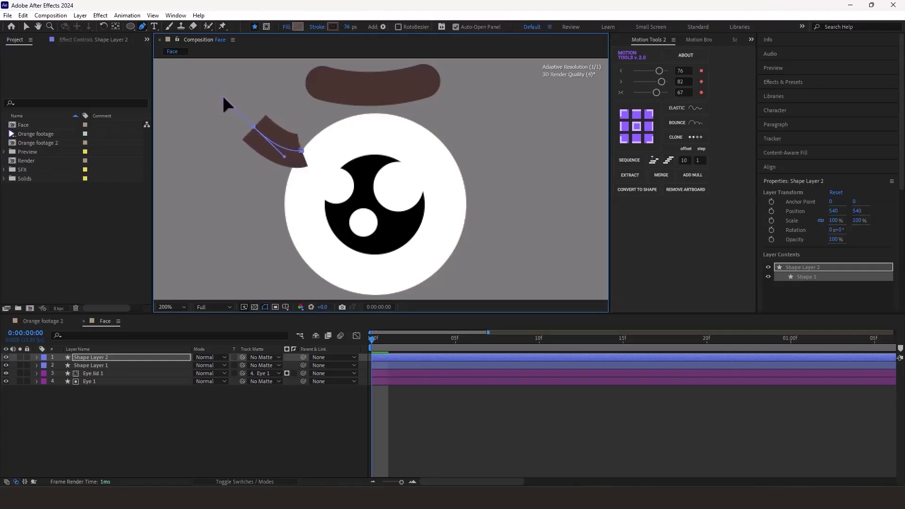
Set the eyelash's stroke width to 8 px and its line cap to Round Cap
{"action": "left_click_drag", "start_coordinate": [347, 26], "coordinate": [333, 26]}
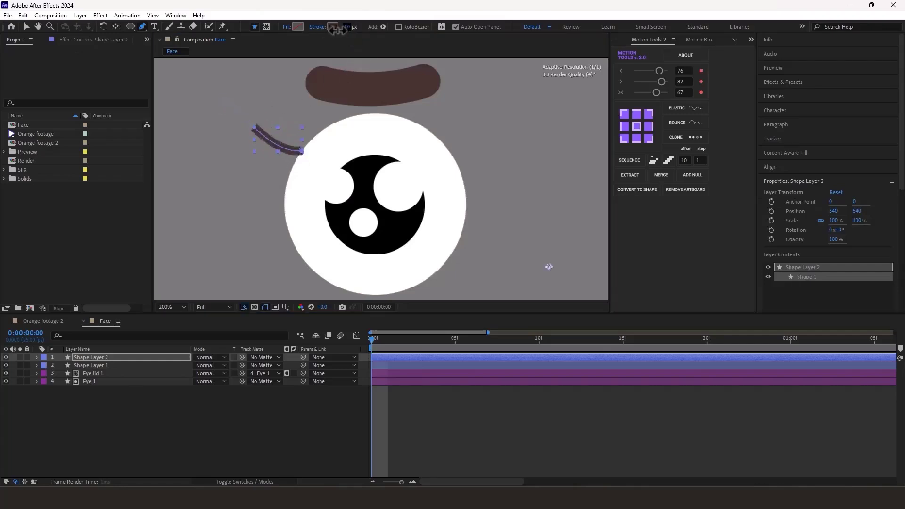
{"action": "left_click", "coordinate": [348, 27]}
{"action": "key", "text": "Return"}
{"action": "left_click", "coordinate": [37, 358]}
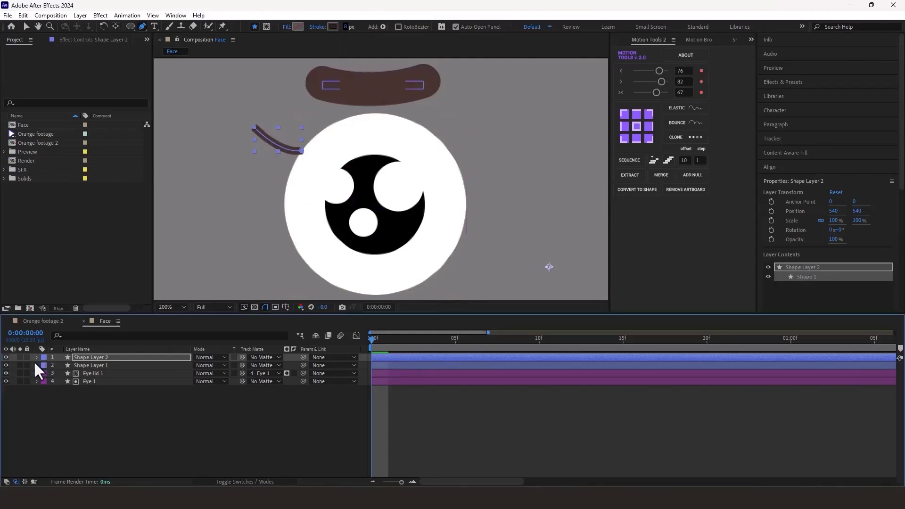
{"action": "left_click", "coordinate": [36, 357]}
{"action": "left_click", "coordinate": [37, 357]}
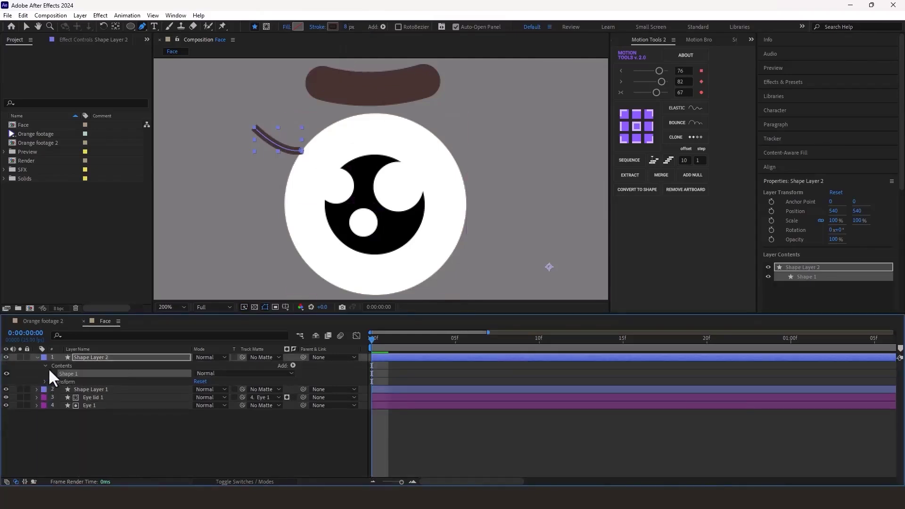
{"action": "left_click", "coordinate": [52, 373]}
{"action": "left_click", "coordinate": [60, 390]}
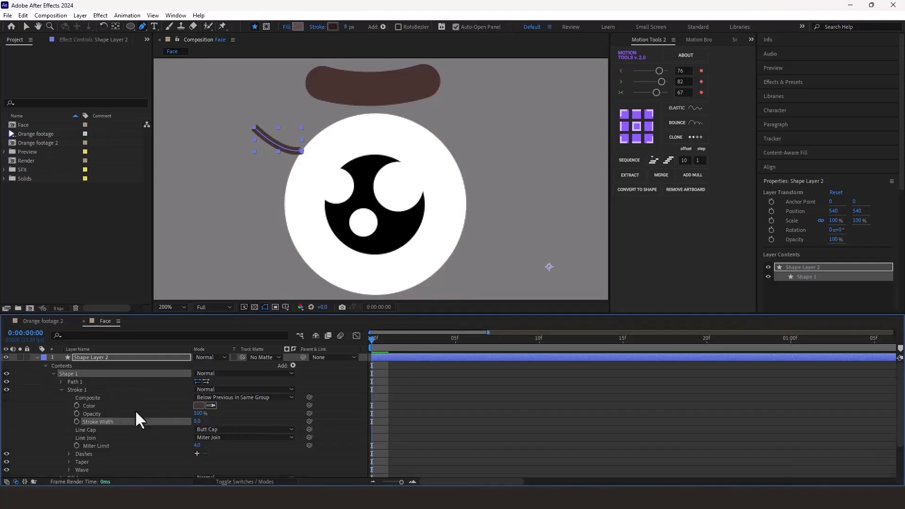
{"action": "left_click", "coordinate": [210, 430]}
{"action": "left_click", "coordinate": [213, 451]}
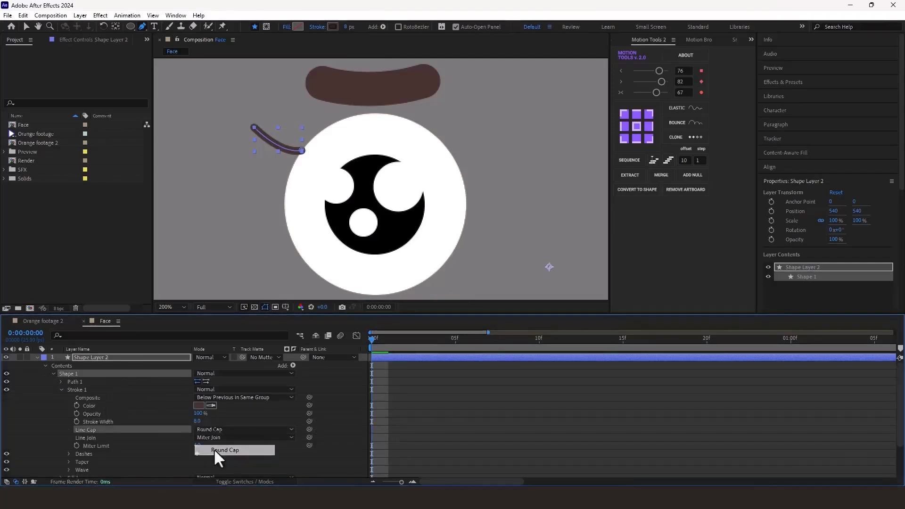
{"action": "left_click", "coordinate": [37, 357]}
Bend the eyelash curve slightly deeper with its path handle and set its stroke width to 12 px
{"action": "left_click", "coordinate": [301, 149]}
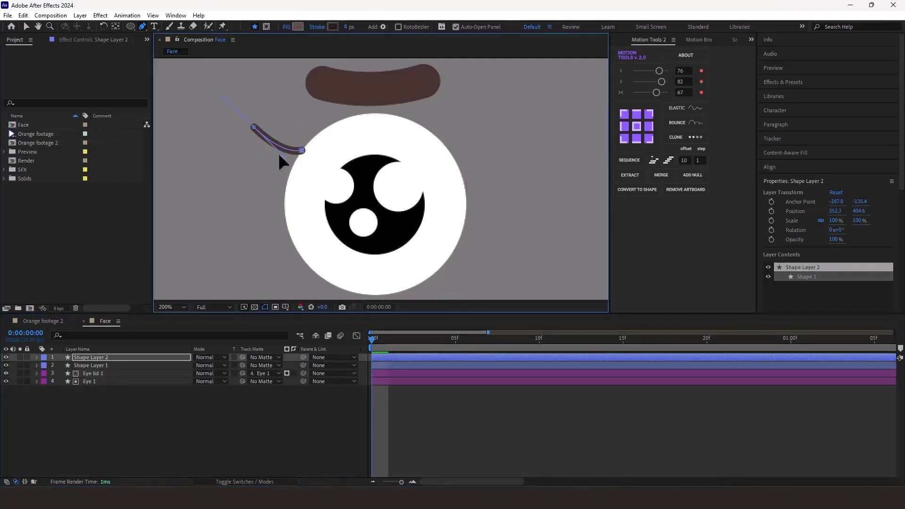
{"action": "left_click_drag", "start_coordinate": [283, 159], "coordinate": [275, 157]}
{"action": "key", "text": "v"}
{"action": "left_click", "coordinate": [417, 27]}
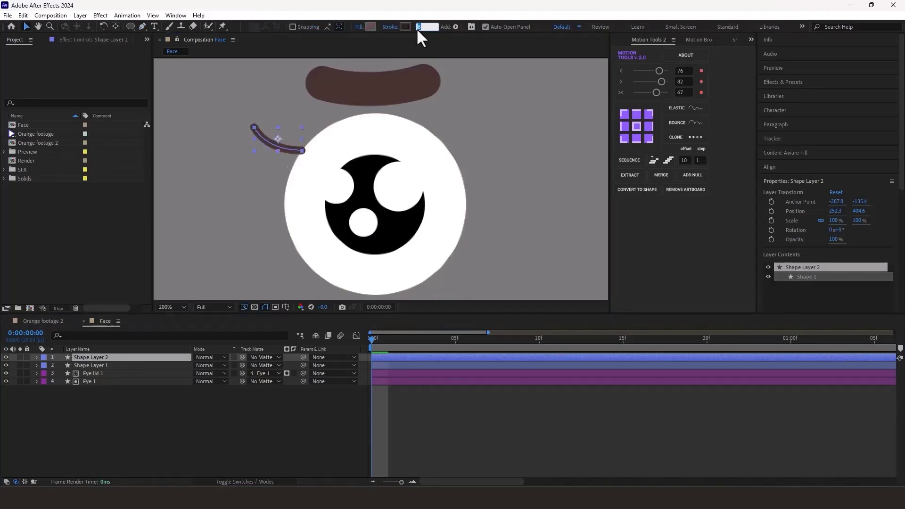
{"action": "type", "text": "12"}
{"action": "key", "text": "Return"}
{"action": "left_click", "coordinate": [332, 429]}
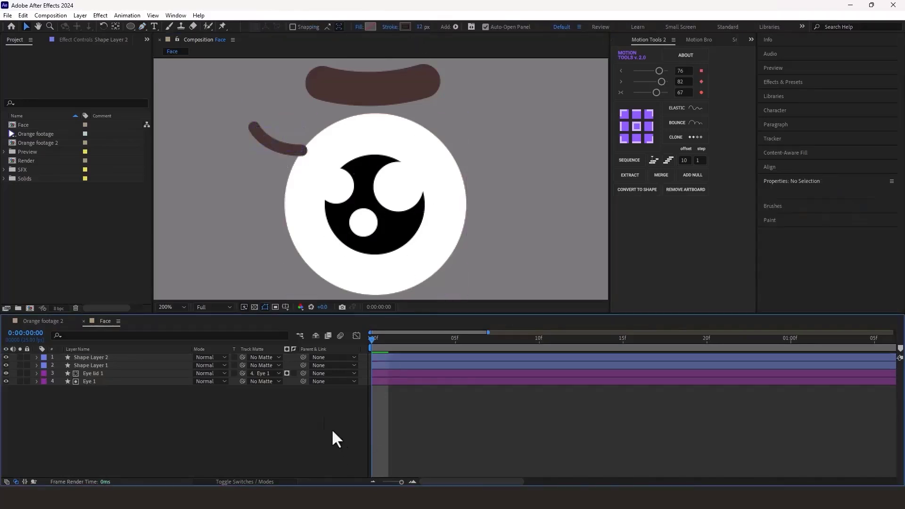
Rename the two new shape layers as eyebrow 1 and eyelash 1 and give both the purple label color
{"action": "left_click", "coordinate": [94, 365]}
{"action": "key", "text": "Return"}
{"action": "type", "text": "eye"}
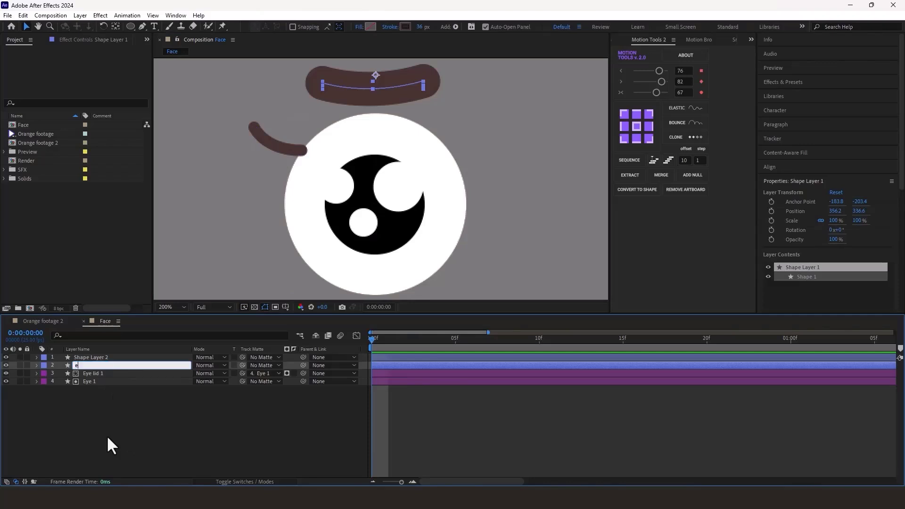
{"action": "type", "text": "brow 1"}
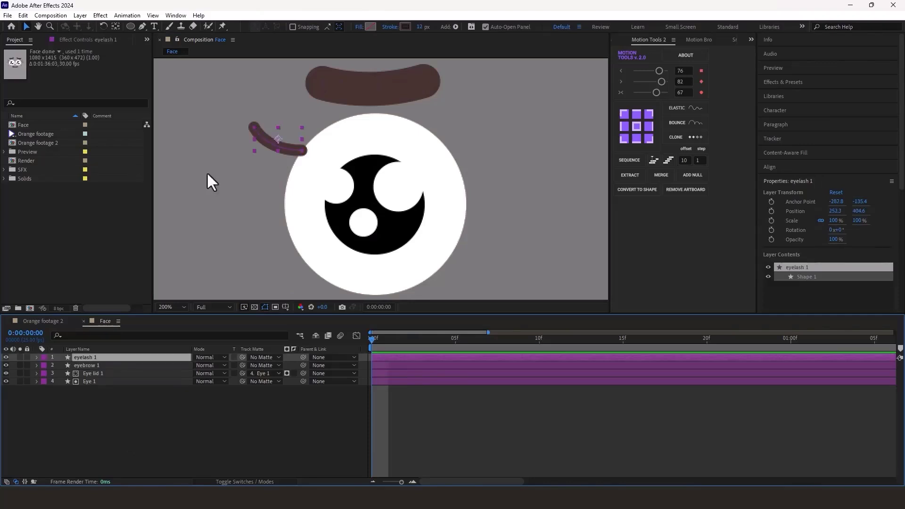
Duplicate Shape 1 inside the eyelash 1 layer and place the copy below the first lash along the eye's edge
{"action": "scroll", "coordinate": [248, 158], "scroll_direction": "up", "scroll_amount": 2}
{"action": "left_click_drag", "start_coordinate": [247, 157], "coordinate": [348, 196]}
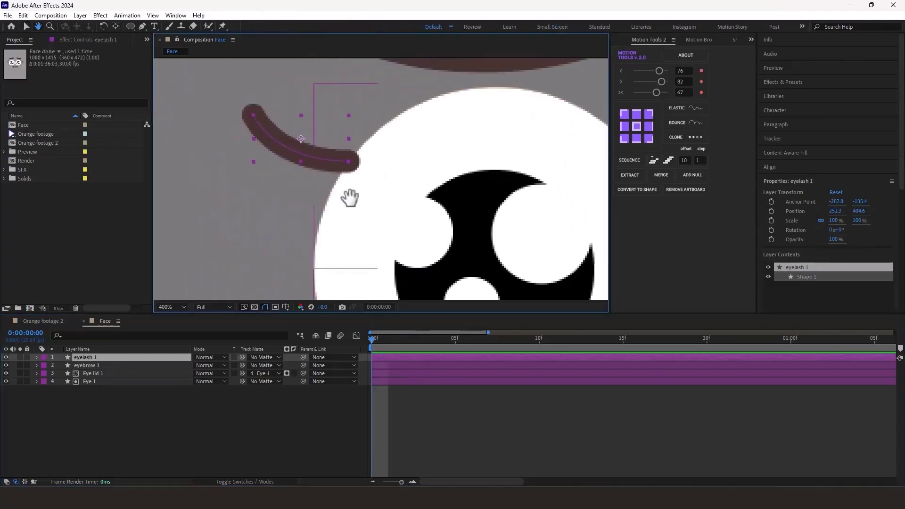
{"action": "left_click", "coordinate": [36, 357]}
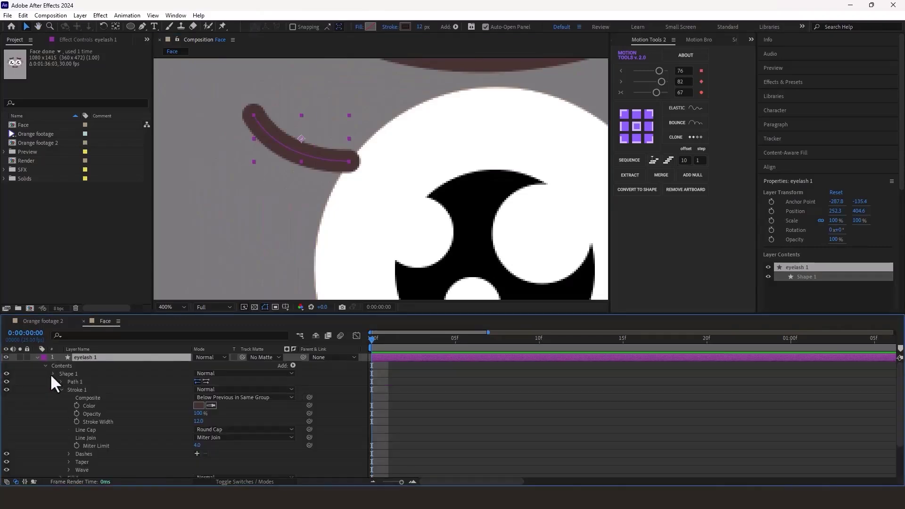
{"action": "left_click", "coordinate": [52, 373]}
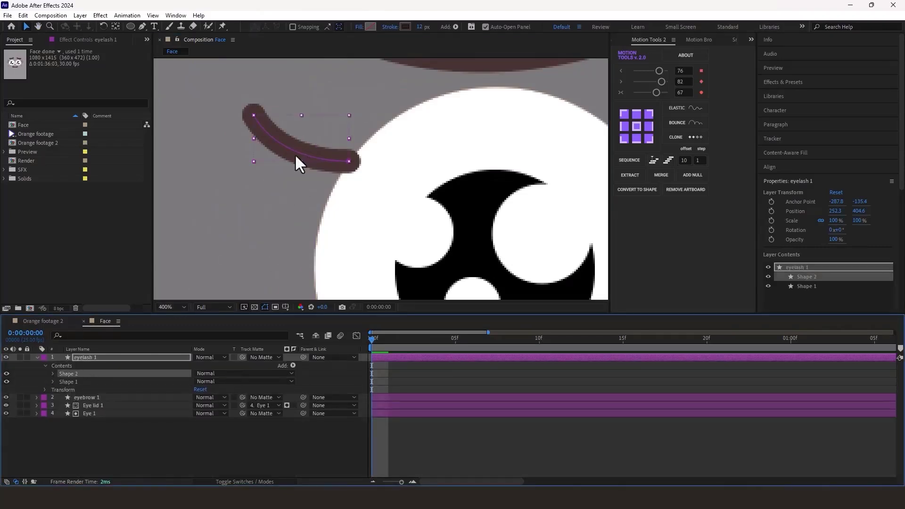
{"action": "key", "text": "ctrl+d"}
{"action": "left_click_drag", "start_coordinate": [295, 149], "coordinate": [269, 206]}
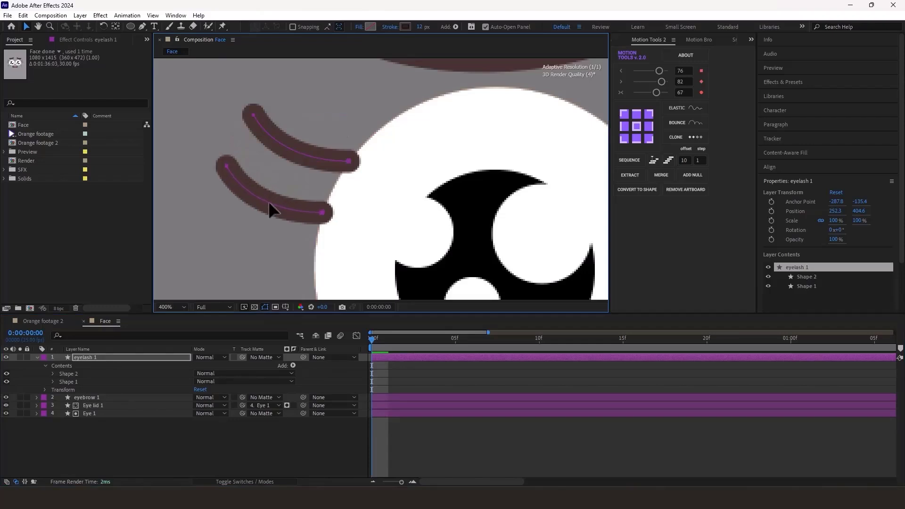
Rotate the second lash to follow the eye's curve, then duplicate it as a third lash placed and rotated below it
{"action": "left_click", "coordinate": [324, 216]}
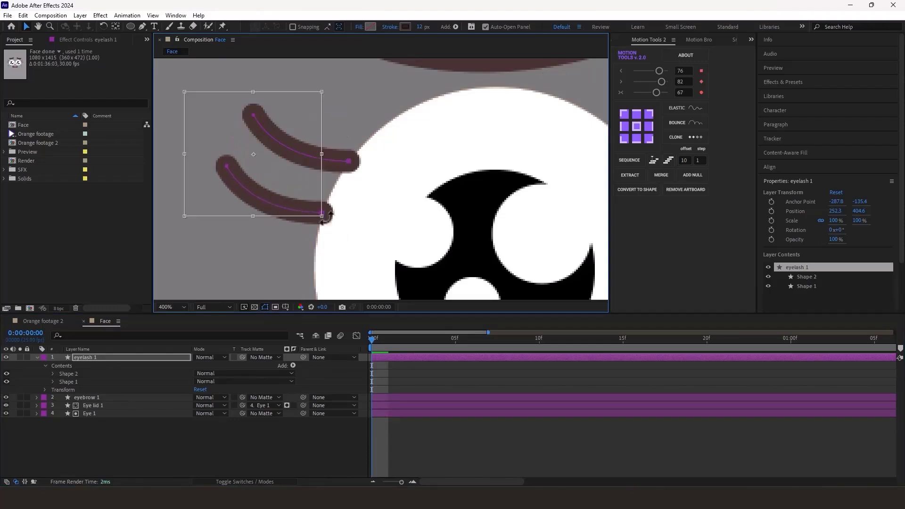
{"action": "left_click_drag", "start_coordinate": [333, 228], "coordinate": [354, 207]}
{"action": "key", "text": "ctrl+d"}
{"action": "left_click_drag", "start_coordinate": [296, 183], "coordinate": [325, 239]}
{"action": "left_click_drag", "start_coordinate": [338, 165], "coordinate": [338, 171]}
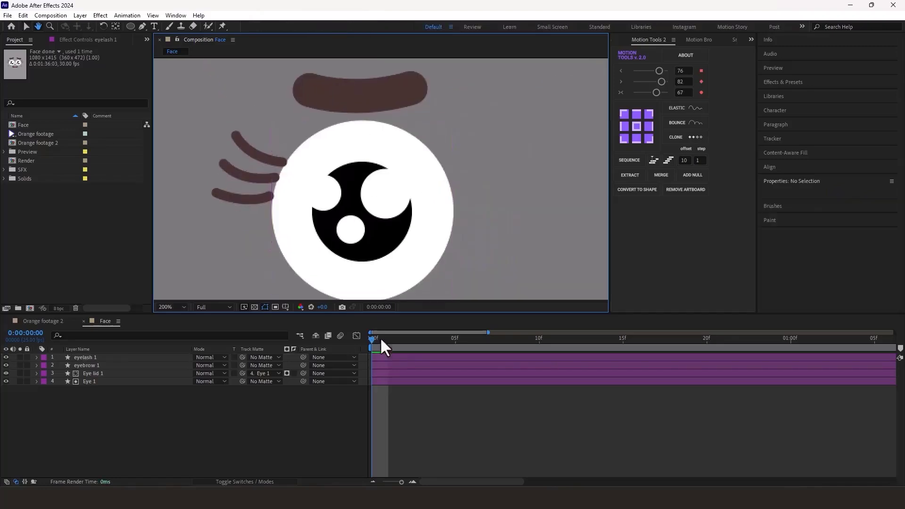
At frame 1, move the eyelash 1 layer slightly down and rotate it about -4° to follow the closing eyelid
{"action": "left_click", "coordinate": [379, 343]}
{"action": "mouse_move", "coordinate": [379, 343]}
{"action": "left_mouse_down"}
{"action": "mouse_move", "coordinate": [425, 341]}
{"action": "mouse_move", "coordinate": [390, 335]}
{"action": "left_mouse_up"}
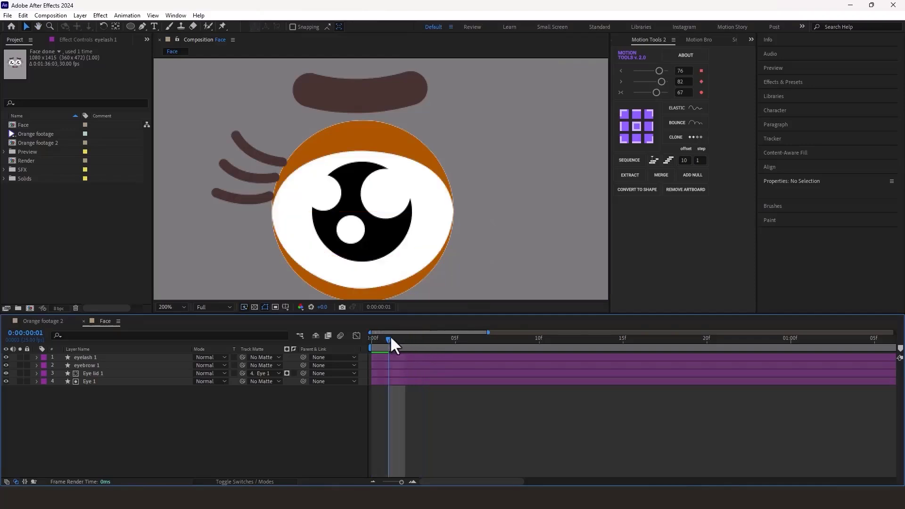
{"action": "scroll", "coordinate": [253, 200], "scroll_direction": "up", "scroll_amount": 1}
{"action": "left_click_drag", "start_coordinate": [254, 199], "coordinate": [384, 182]}
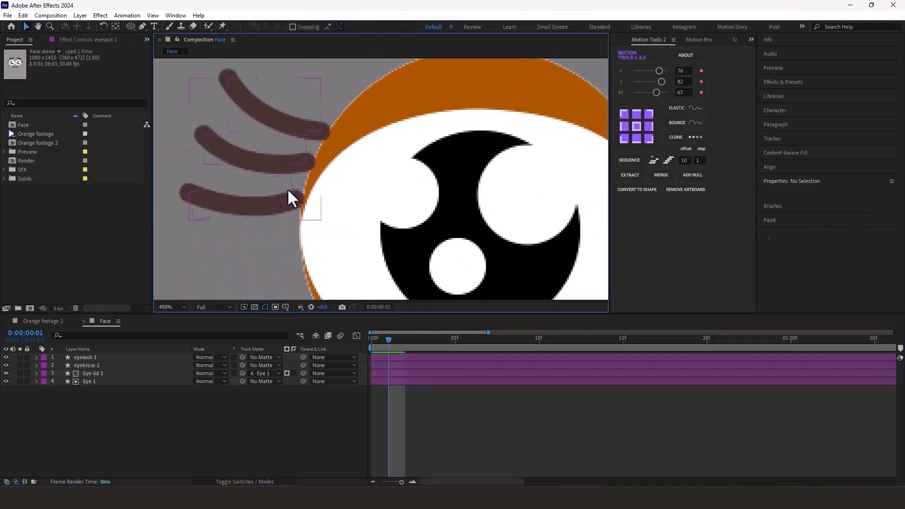
{"action": "left_click", "coordinate": [285, 206]}
{"action": "left_click_drag", "start_coordinate": [284, 206], "coordinate": [279, 220]}
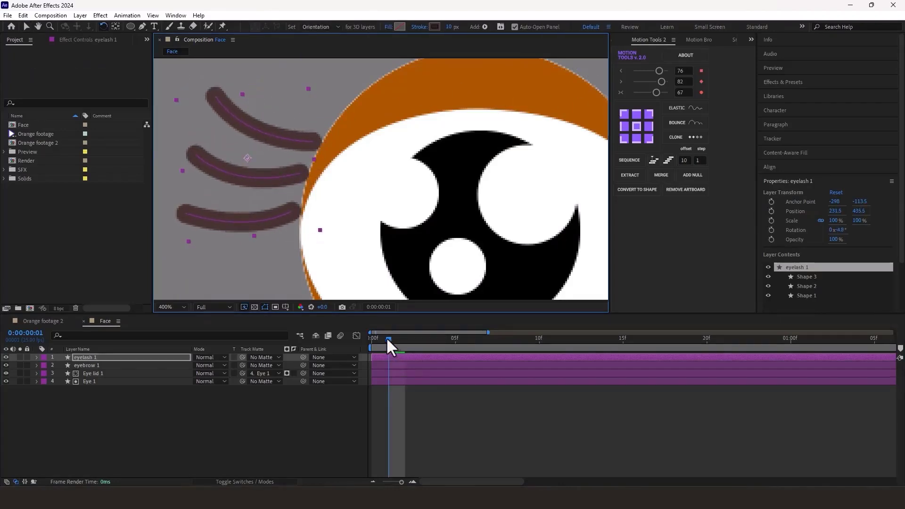
Return to the first frame and reveal the Eye lid 1 layer's keyframes, with the playhead set to frame 1
{"action": "left_click_drag", "start_coordinate": [388, 339], "coordinate": [356, 339]}
{"action": "key", "text": "v"}
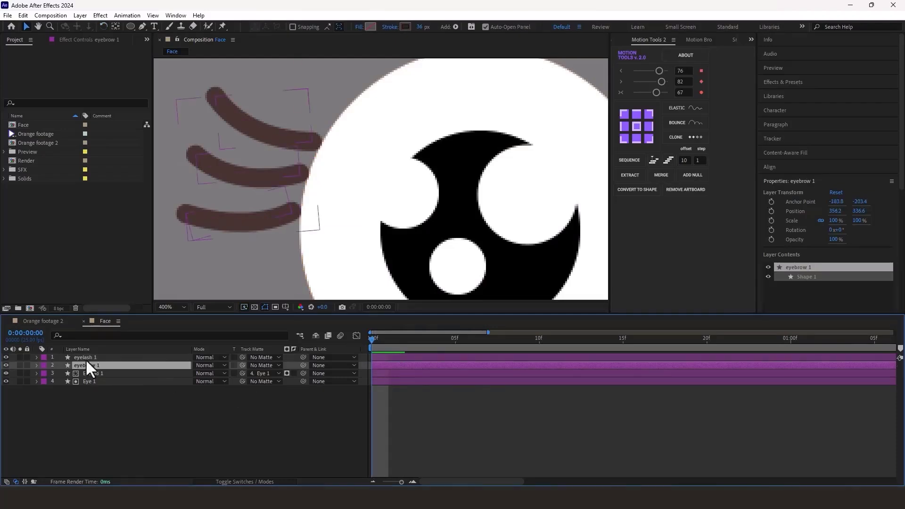
{"action": "left_click", "coordinate": [97, 374]}
{"action": "key", "text": "u"}
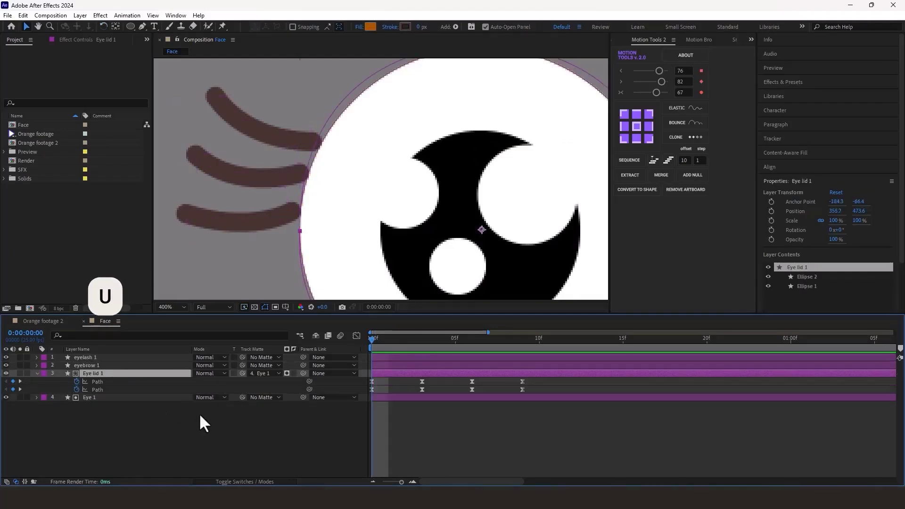
{"action": "left_click", "coordinate": [385, 381]}
At frame 1, turn on Path keyframing for Shape 3 in the eyelash 1 layer
{"action": "left_click", "coordinate": [101, 357]}
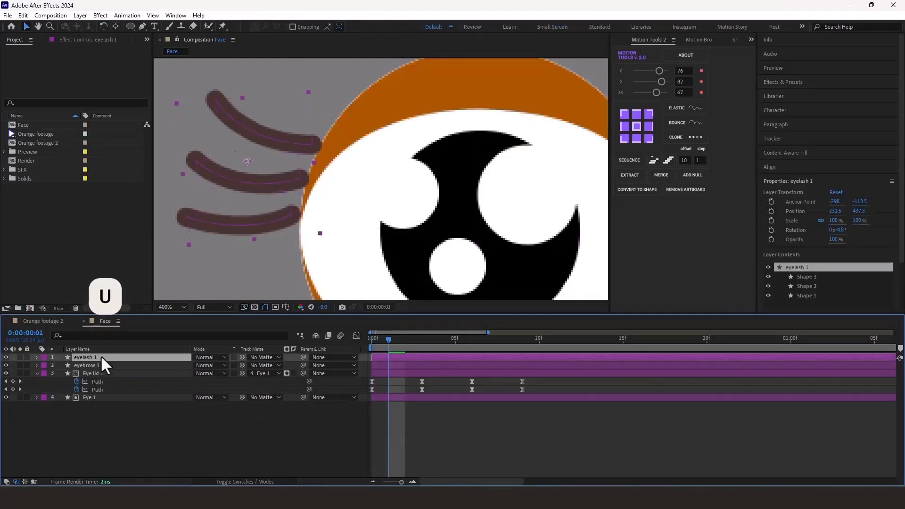
{"action": "left_click", "coordinate": [38, 357]}
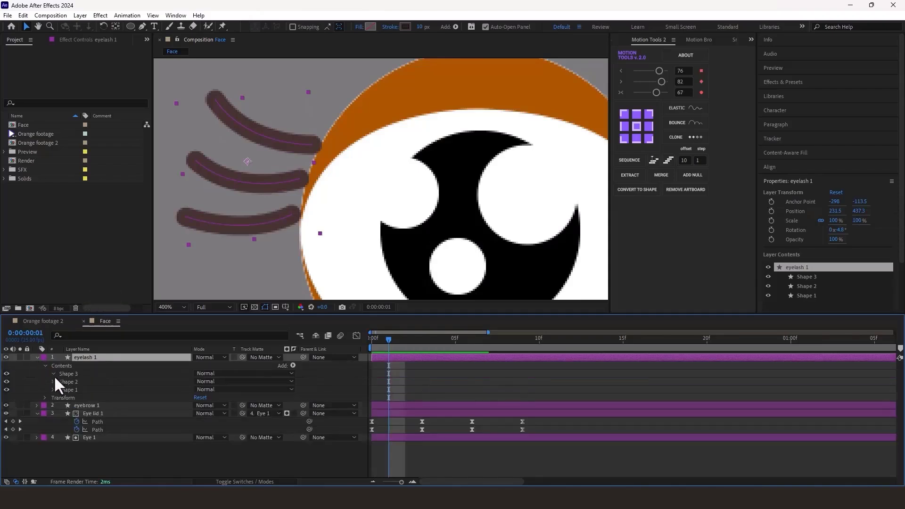
{"action": "left_click", "coordinate": [53, 374]}
{"action": "left_click", "coordinate": [77, 389]}
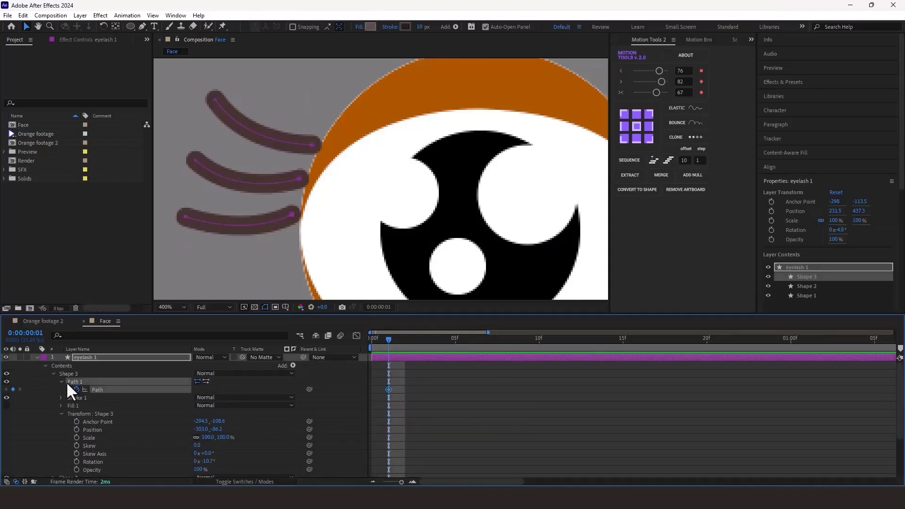
{"action": "left_click", "coordinate": [54, 373]}
Turn on Path keyframing for Shape 2 and Shape 1 in the eyelash 1 layer
{"action": "left_click", "coordinate": [53, 381]}
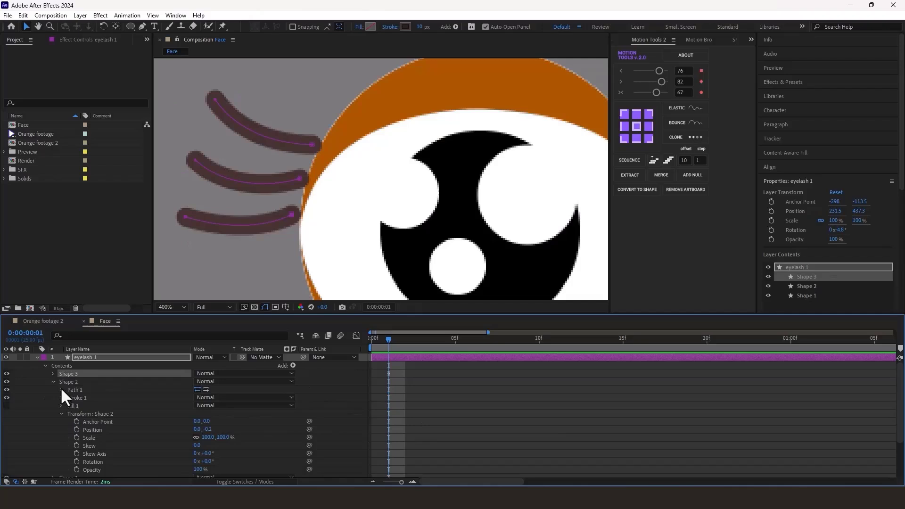
{"action": "left_click", "coordinate": [61, 389]}
{"action": "left_click", "coordinate": [76, 397]}
{"action": "left_click", "coordinate": [53, 381]}
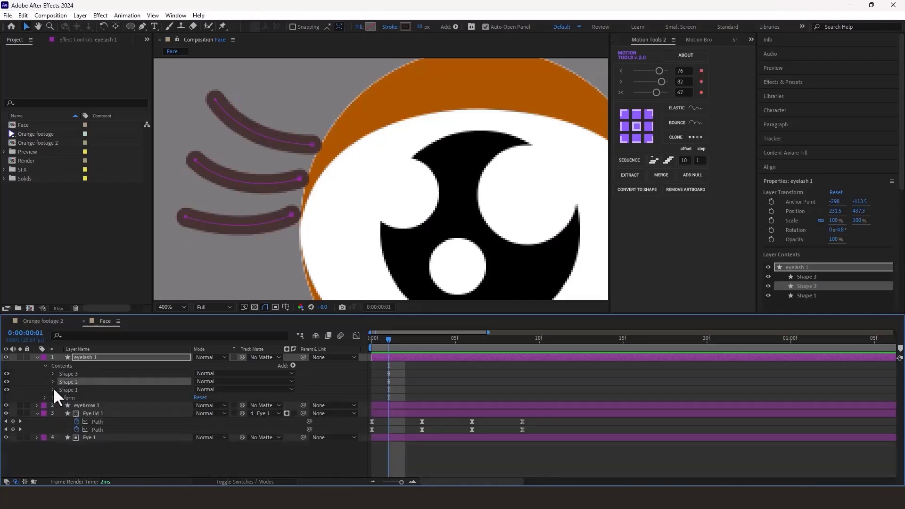
{"action": "left_click", "coordinate": [53, 389]}
{"action": "left_click", "coordinate": [61, 394]}
{"action": "left_click", "coordinate": [75, 402]}
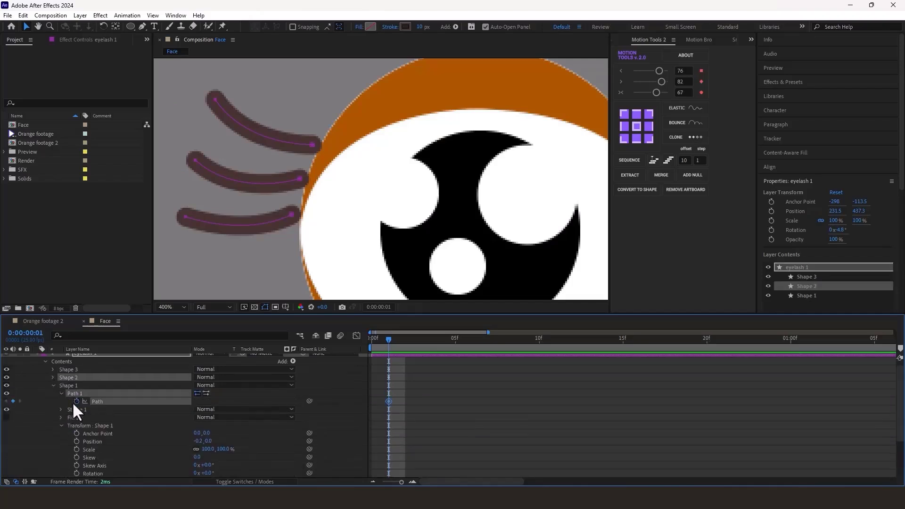
{"action": "left_click", "coordinate": [53, 385]}
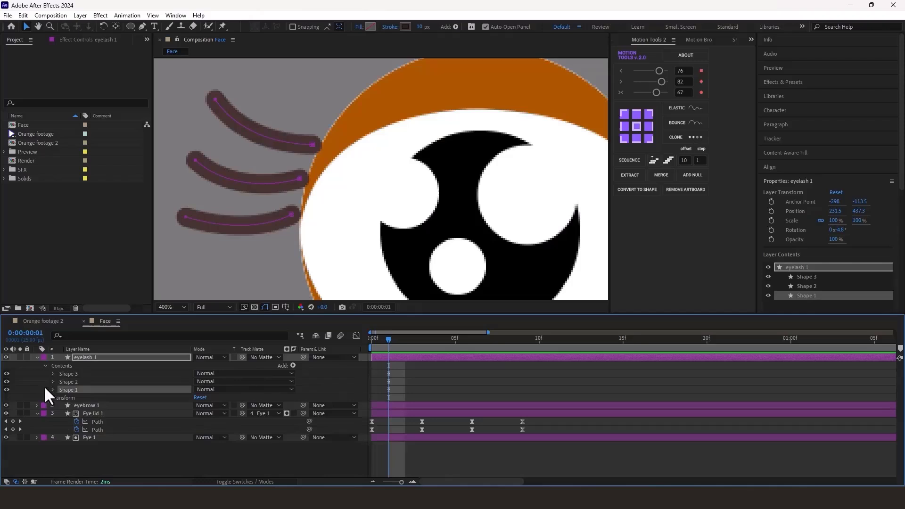
Show only the eyelash 1 layer's keyframes and shift all three Path keyframes back to frame 0
{"action": "left_click", "coordinate": [70, 357]}
{"action": "key", "text": "u"}
{"action": "left_click_drag", "start_coordinate": [396, 361], "coordinate": [370, 375]}
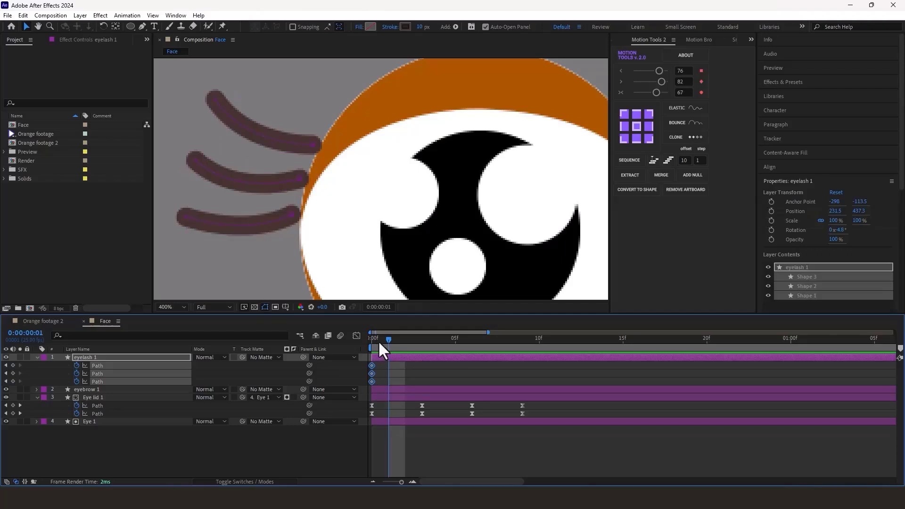
At frame 1, reshape the middle lash so its root follows the closing eyelid's edge and its tip shifts inward
{"action": "mouse_move", "coordinate": [378, 340]}
{"action": "left_mouse_down"}
{"action": "mouse_move", "coordinate": [369, 342]}
{"action": "mouse_move", "coordinate": [389, 340]}
{"action": "left_mouse_up"}
{"action": "double_click", "coordinate": [300, 179]}
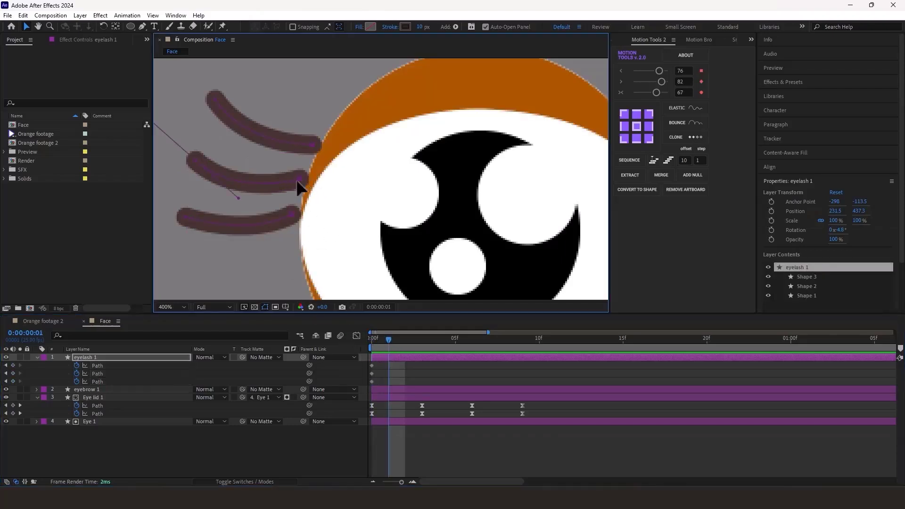
{"action": "left_click_drag", "start_coordinate": [297, 181], "coordinate": [306, 182]}
{"action": "key", "text": "Return"}
{"action": "left_click", "coordinate": [204, 160]}
{"action": "left_click_drag", "start_coordinate": [204, 160], "coordinate": [207, 155]}
{"action": "left_click_drag", "start_coordinate": [309, 179], "coordinate": [308, 183]}
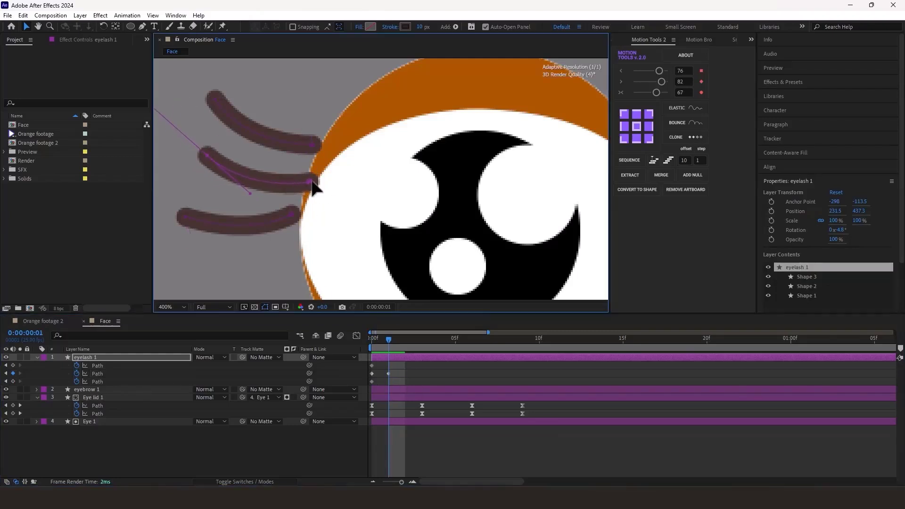
At frame 1, move the upper lash slightly down toward the eye and adjust the lower lash to match
{"action": "left_click", "coordinate": [312, 146]}
{"action": "left_click_drag", "start_coordinate": [277, 141], "coordinate": [329, 151]}
{"action": "key", "text": "ctrl+z"}
{"action": "double_click", "coordinate": [310, 145]}
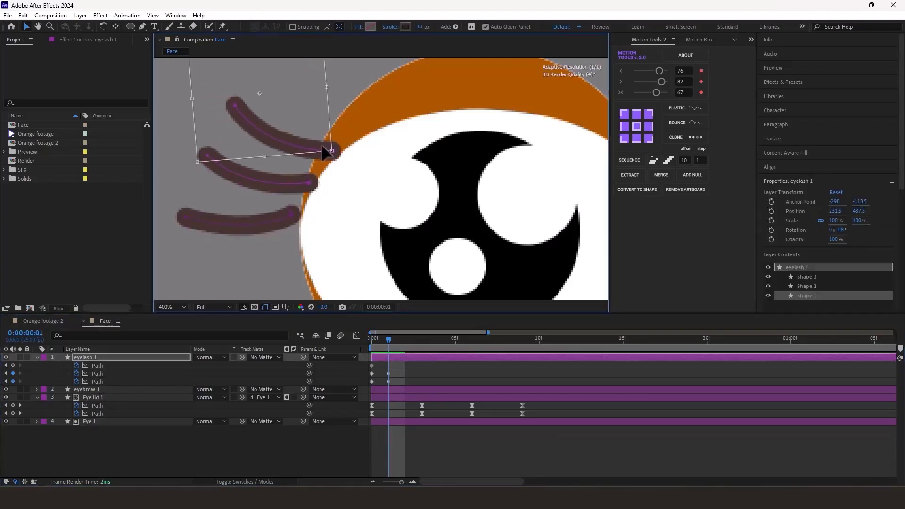
{"action": "double_click", "coordinate": [312, 213]}
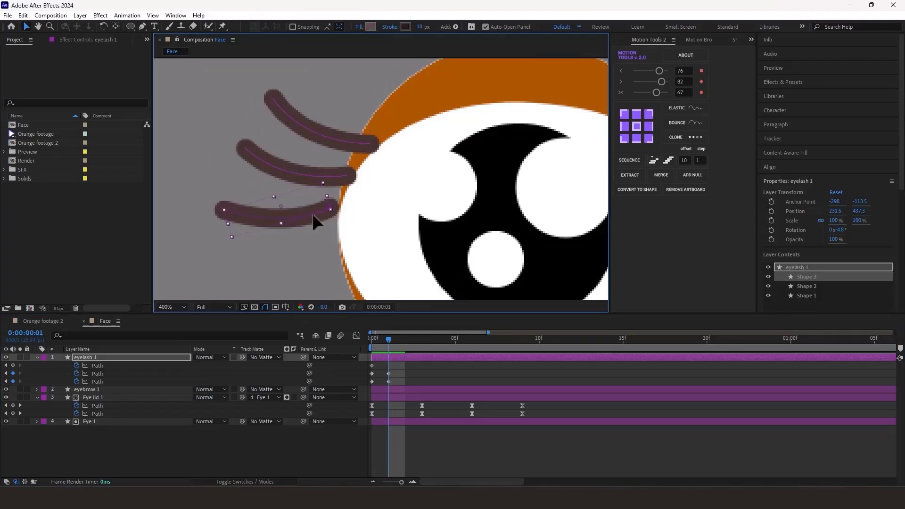
{"action": "left_click_drag", "start_coordinate": [312, 213], "coordinate": [321, 205]}
At frame 2, reshape the lower and middle lashes so their roots sit on the half-closed eyelid's edge
{"action": "left_click_drag", "start_coordinate": [392, 340], "coordinate": [405, 340]}
{"action": "left_click_drag", "start_coordinate": [423, 206], "coordinate": [392, 205]}
{"action": "left_click_drag", "start_coordinate": [307, 203], "coordinate": [309, 217]}
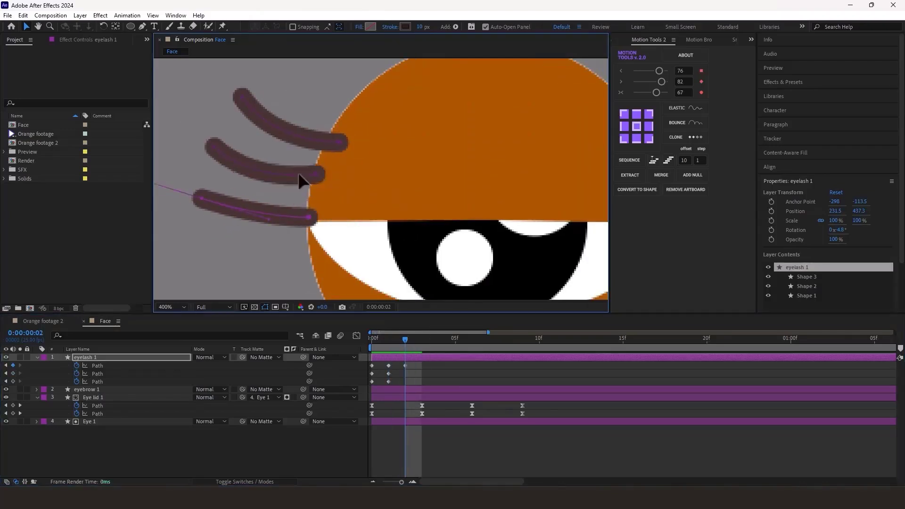
{"action": "left_click_drag", "start_coordinate": [300, 176], "coordinate": [327, 219]}
{"action": "left_click_drag", "start_coordinate": [241, 190], "coordinate": [261, 155]}
{"action": "left_click_drag", "start_coordinate": [303, 193], "coordinate": [297, 212]}
{"action": "left_click_drag", "start_coordinate": [309, 217], "coordinate": [305, 220]}
{"action": "left_click_drag", "start_coordinate": [201, 198], "coordinate": [223, 183]}
At frame 2, lower the upper lash so its root reaches the half-closed eyelid's edge, with its tip brought inward
{"action": "left_click_drag", "start_coordinate": [340, 142], "coordinate": [394, 213]}
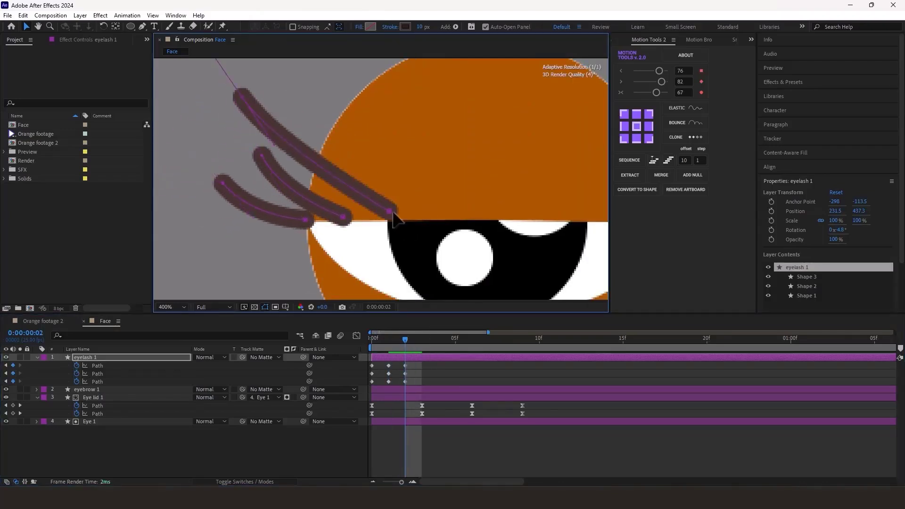
{"action": "key", "text": "ctrl+z"}
{"action": "left_click_drag", "start_coordinate": [299, 138], "coordinate": [346, 210]}
{"action": "left_click_drag", "start_coordinate": [289, 169], "coordinate": [312, 145]}
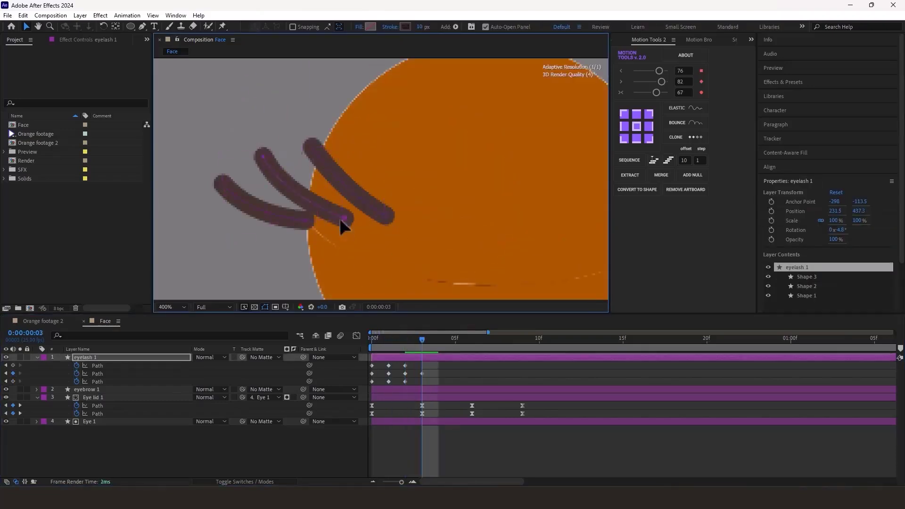
At frame 3, reshape all three lashes to follow the fully closed eyelid, lowering their roots and drawing the tips inward
{"action": "left_click_drag", "start_coordinate": [339, 217], "coordinate": [307, 230]}
{"action": "left_click_drag", "start_coordinate": [223, 183], "coordinate": [242, 174]}
{"action": "left_click_drag", "start_coordinate": [269, 209], "coordinate": [262, 218]}
{"action": "left_click_drag", "start_coordinate": [386, 215], "coordinate": [395, 266]}
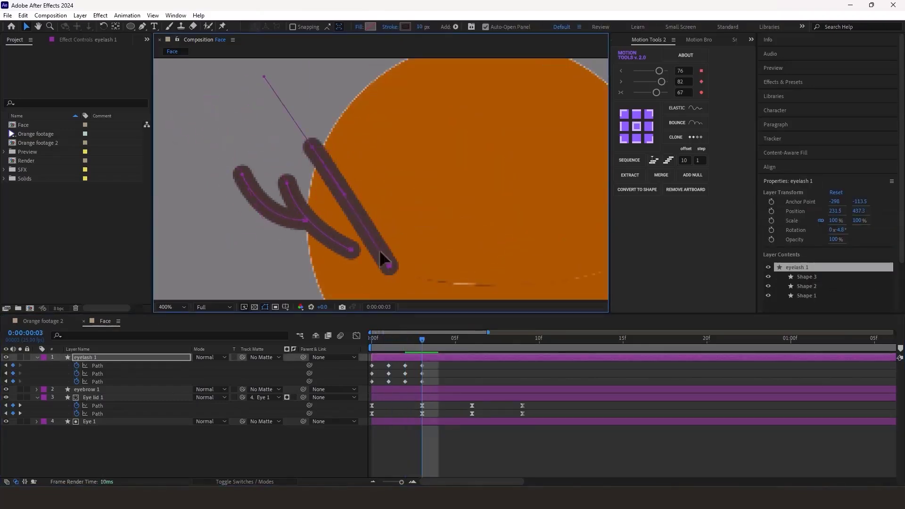
{"action": "left_click_drag", "start_coordinate": [312, 145], "coordinate": [324, 182]}
{"action": "left_click_drag", "start_coordinate": [348, 217], "coordinate": [331, 243]}
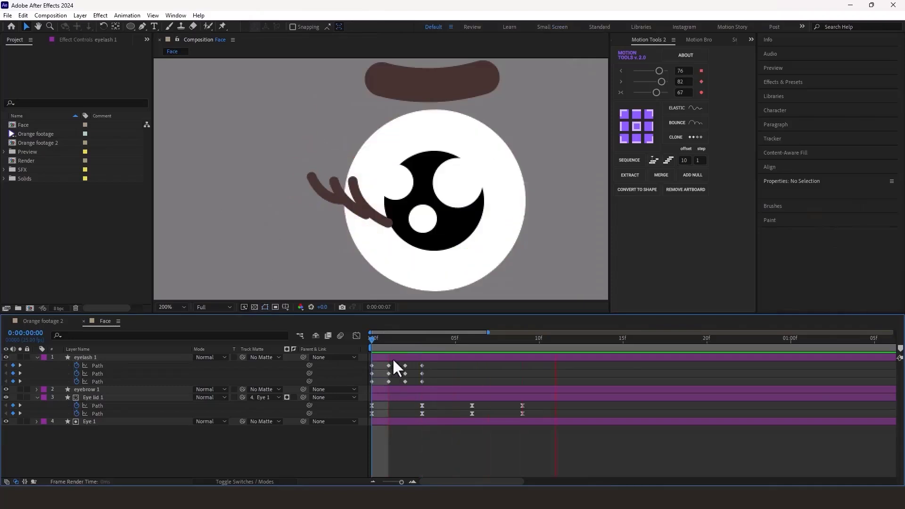
Copy all the lash Path keyframes, paste them at frame 6, and time-reverse the pasted set
{"action": "left_click", "coordinate": [386, 339]}
{"action": "left_click_drag", "start_coordinate": [387, 340], "coordinate": [361, 390]}
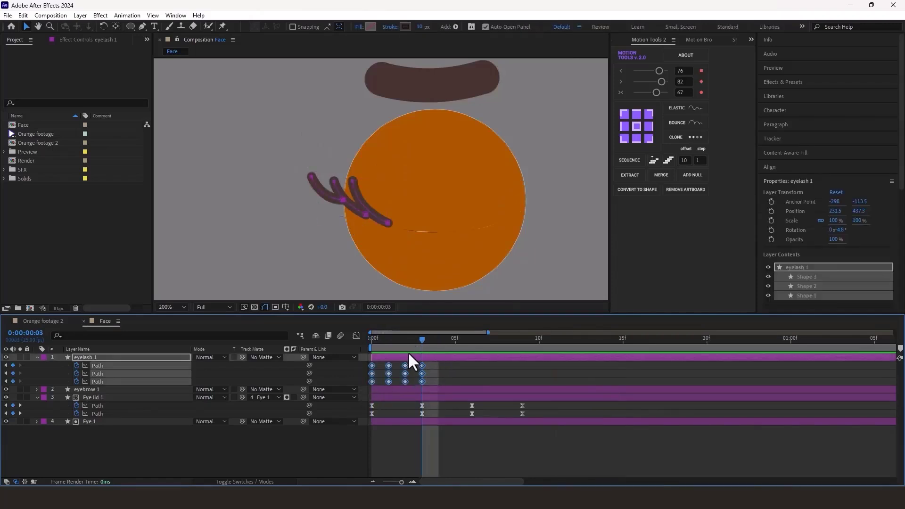
{"action": "left_click", "coordinate": [472, 349]}
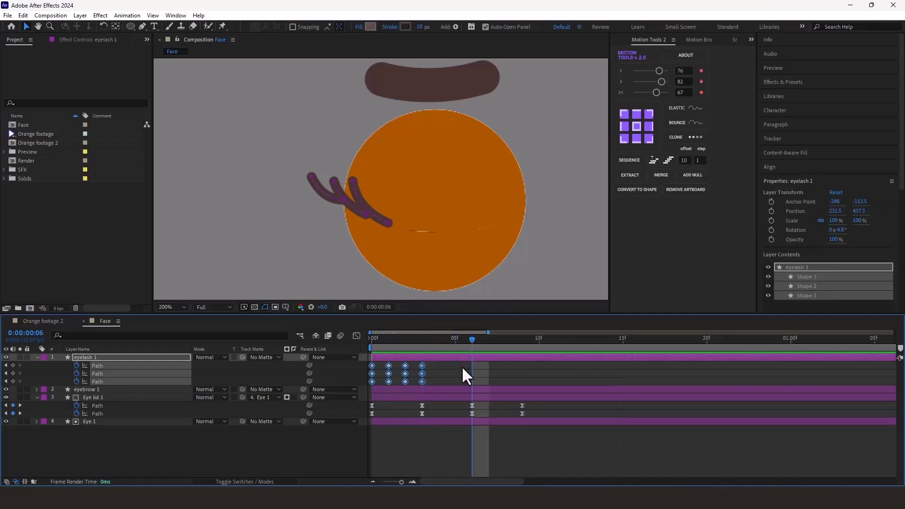
{"action": "key", "text": "ctrl+v"}
{"action": "right_click", "coordinate": [471, 366]}
{"action": "mouse_move", "coordinate": [498, 360]}
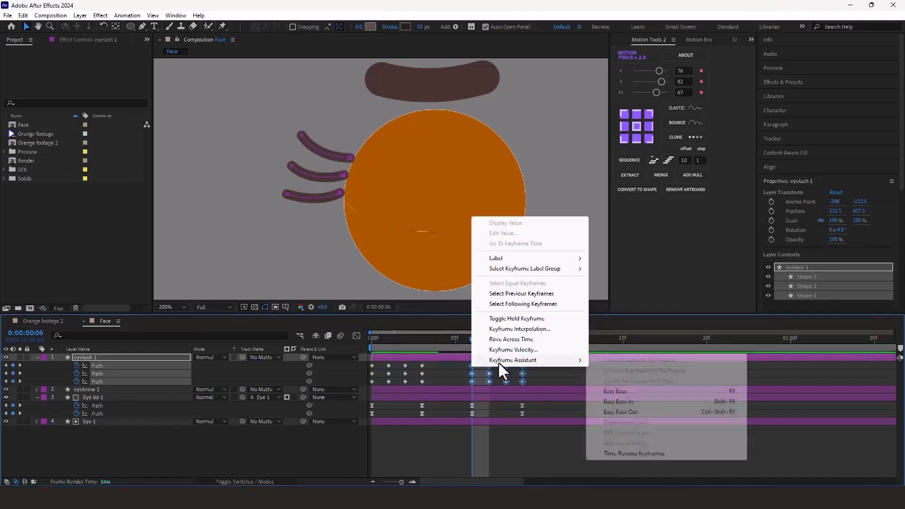
{"action": "left_click", "coordinate": [617, 449]}
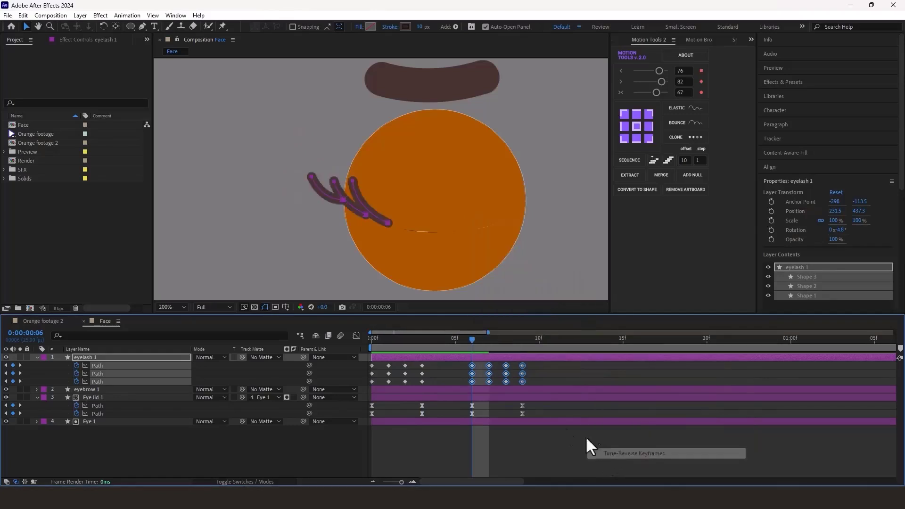
Play back the blink from the start, and check the lashes at frame 9
{"action": "left_click", "coordinate": [495, 431]}
{"action": "key", "text": "Home"}
{"action": "key", "text": "space"}
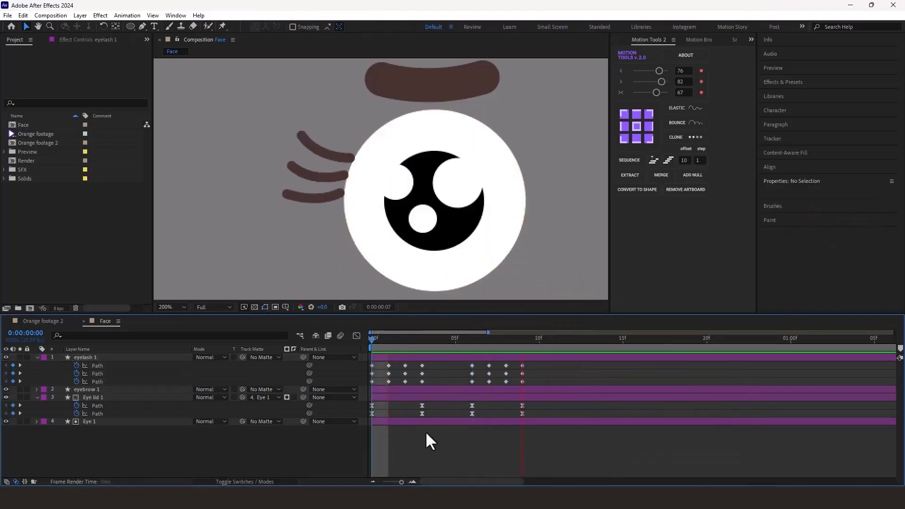
{"action": "left_click_drag", "start_coordinate": [393, 350], "coordinate": [523, 336]}
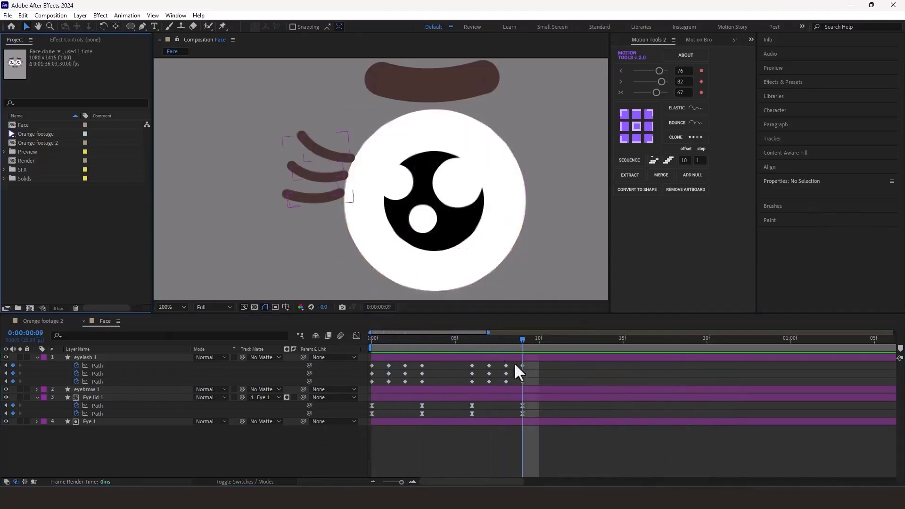
Apply Easy Ease to all the eyelash 1 Path keyframes and preview the blink from the start
{"action": "left_click", "coordinate": [533, 369]}
{"action": "left_click_drag", "start_coordinate": [532, 367], "coordinate": [361, 381]}
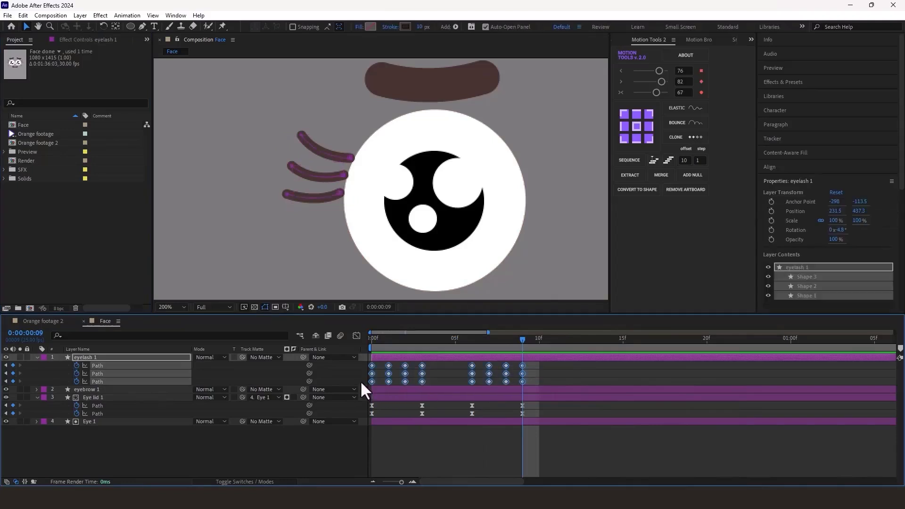
{"action": "key", "text": "F9"}
{"action": "left_click", "coordinate": [393, 406]}
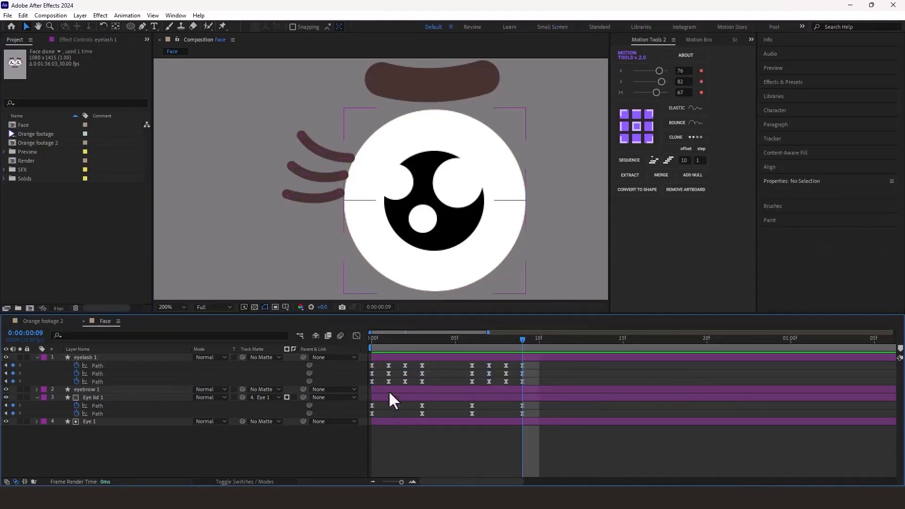
{"action": "left_click", "coordinate": [376, 341]}
{"action": "key", "text": "space"}
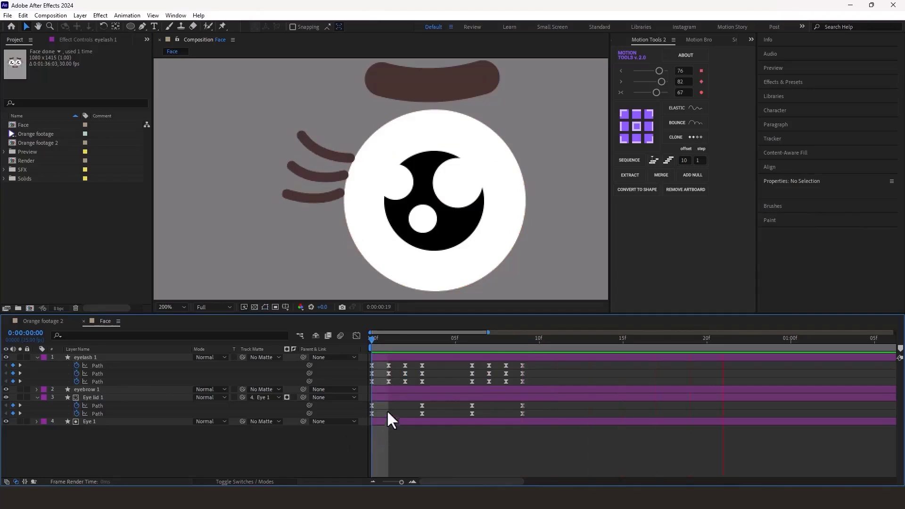
Keyframe the eyebrow 1 layer's Position at frame 0, and at frame 3 lower the eyebrow to 356.2, 360.1
{"action": "key", "text": "minus"}
{"action": "key", "text": "minus"}
{"action": "key", "text": "Home"}
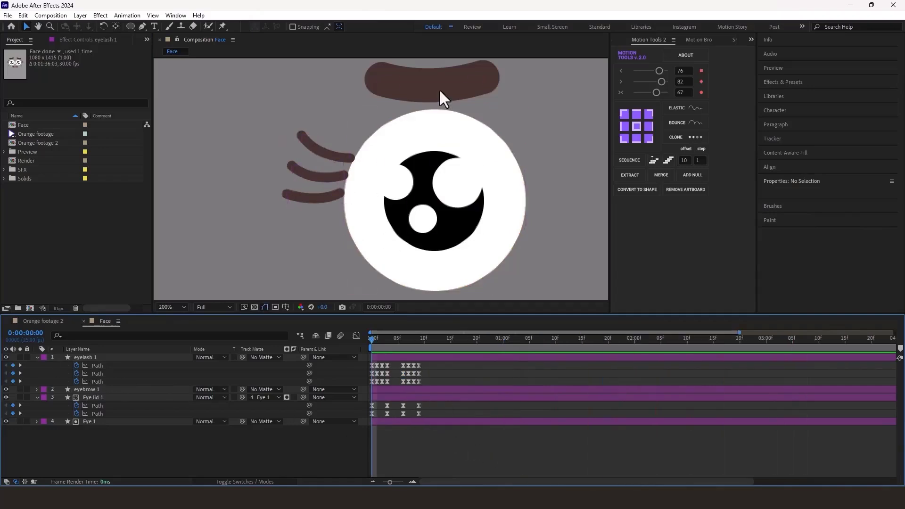
{"action": "left_click", "coordinate": [443, 84]}
{"action": "key", "text": "equal"}
{"action": "key", "text": "equal"}
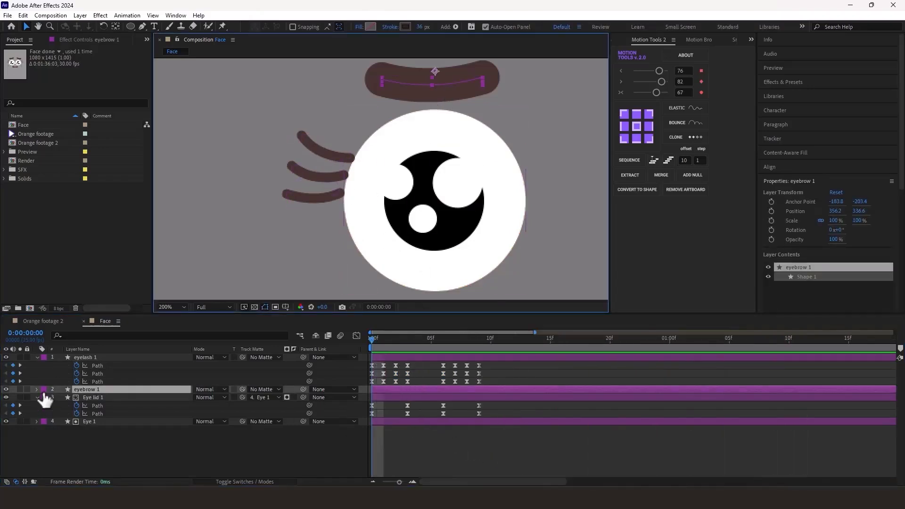
{"action": "key", "text": "alt+shift+p"}
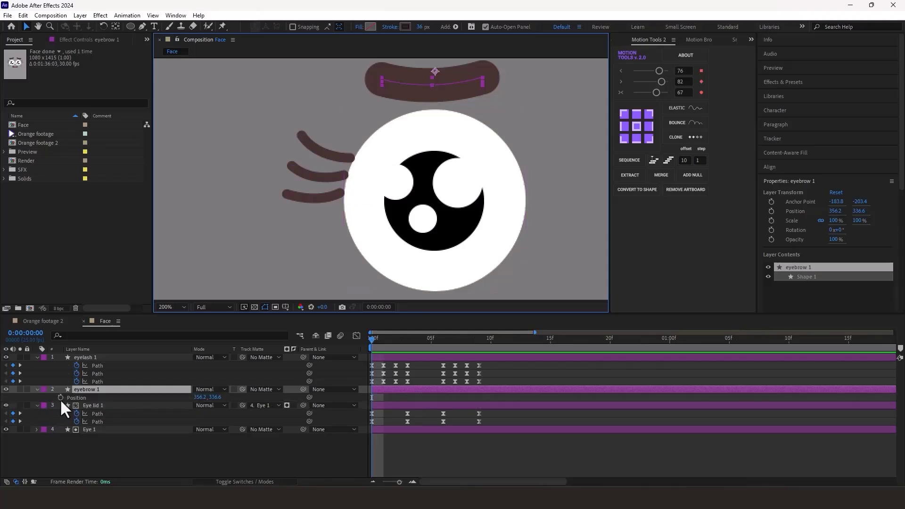
{"action": "left_click", "coordinate": [59, 399]}
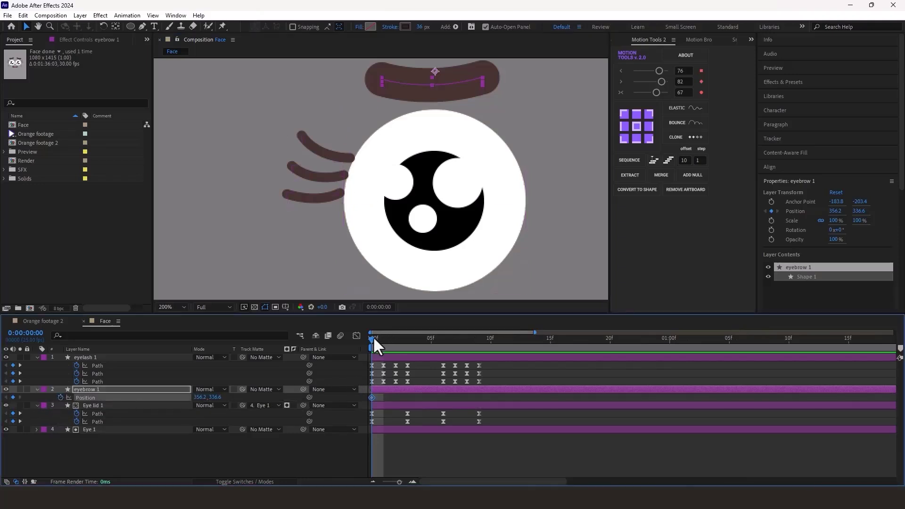
{"action": "left_click_drag", "start_coordinate": [373, 338], "coordinate": [404, 342]}
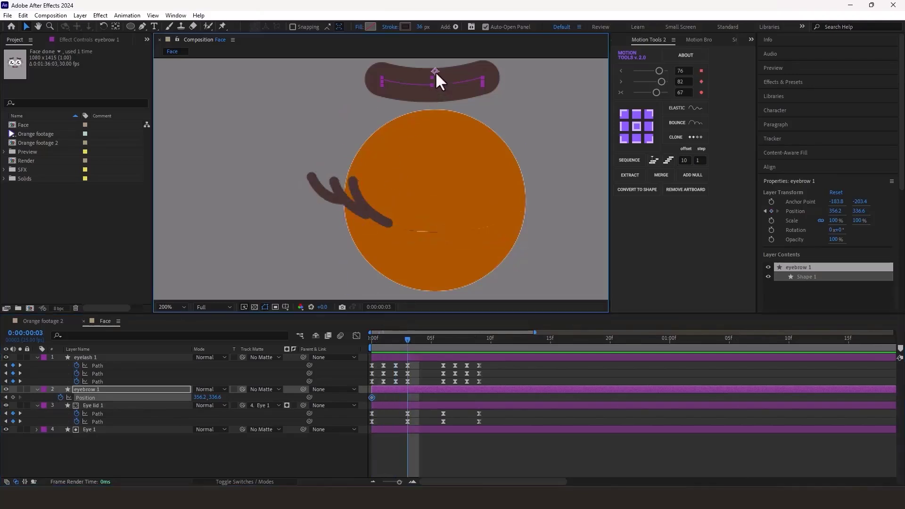
{"action": "left_click_drag", "start_coordinate": [435, 72], "coordinate": [437, 94]}
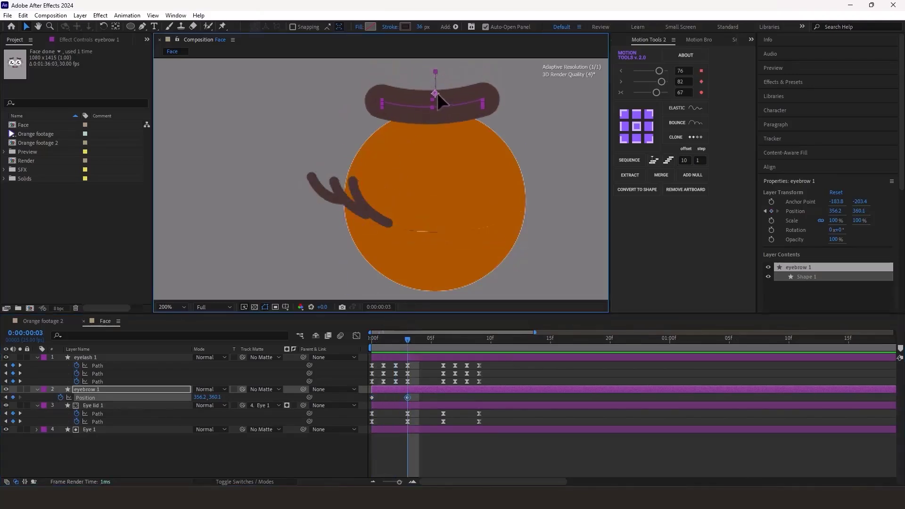
Copy both eyebrow 1 Position keyframes, paste them at frame 6, time-reverse the pasted pair, and select all the Position keyframes
{"action": "left_click_drag", "start_coordinate": [437, 338], "coordinate": [442, 340]}
{"action": "left_click", "coordinate": [414, 397]}
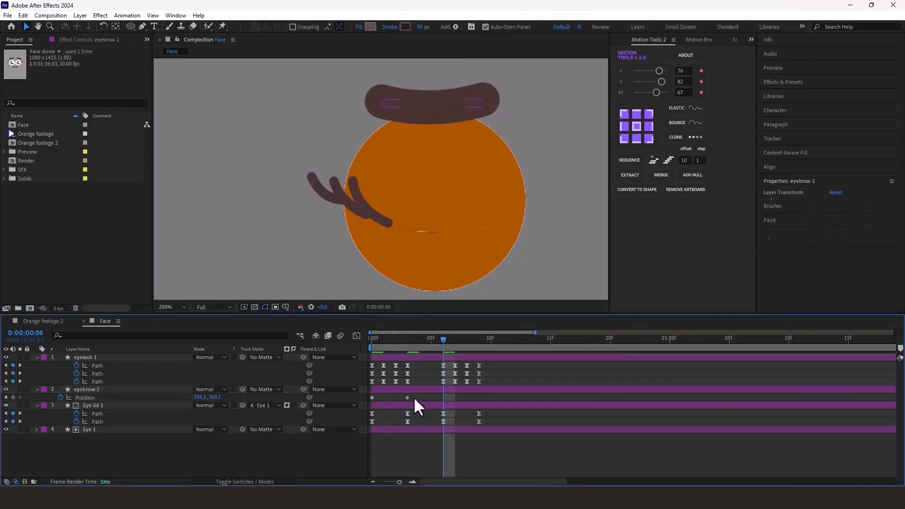
{"action": "left_click_drag", "start_coordinate": [414, 397], "coordinate": [358, 402]}
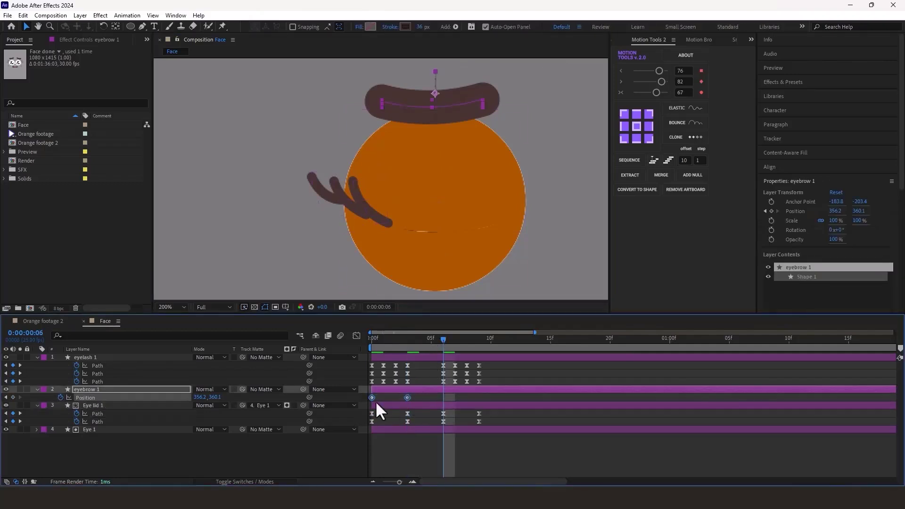
{"action": "key", "text": "ctrl+c"}
{"action": "key", "text": "ctrl+v"}
{"action": "right_click", "coordinate": [443, 398]}
{"action": "mouse_move", "coordinate": [495, 389]}
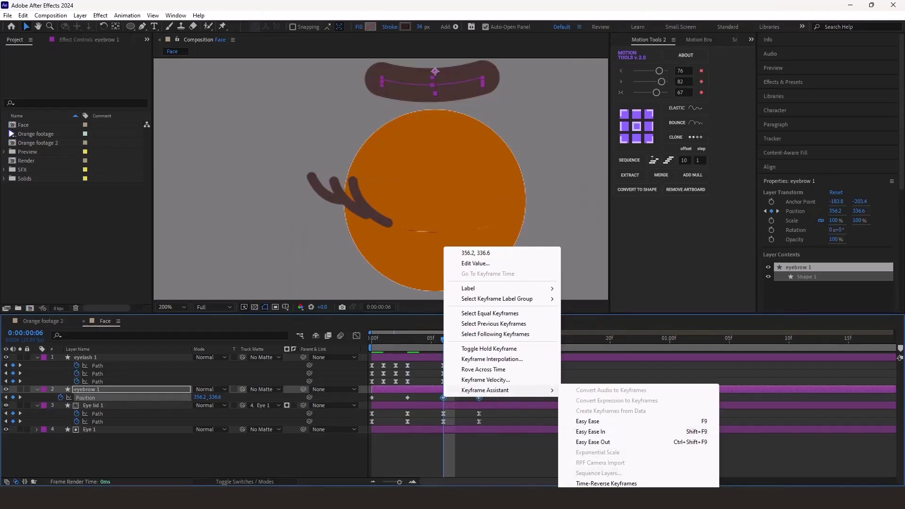
{"action": "left_click", "coordinate": [606, 483]}
{"action": "left_click_drag", "start_coordinate": [503, 395], "coordinate": [361, 404]}
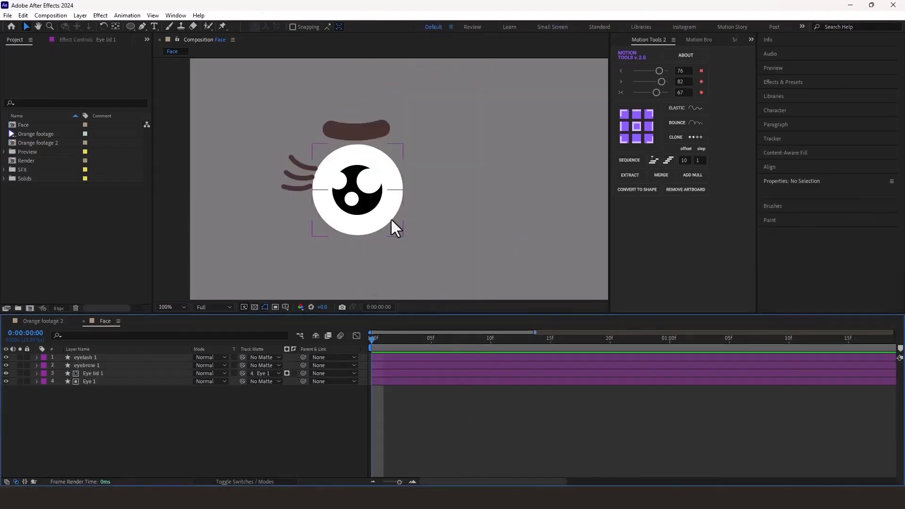
Duplicate the eyelash 1, eyebrow 1, Eye lid 1 and Eye 1 layers and give the copies a Fuchsia label
{"action": "left_click", "coordinate": [392, 219]}
{"action": "left_click", "coordinate": [123, 380]}
{"action": "left_click", "coordinate": [105, 359], "text": "shift"}
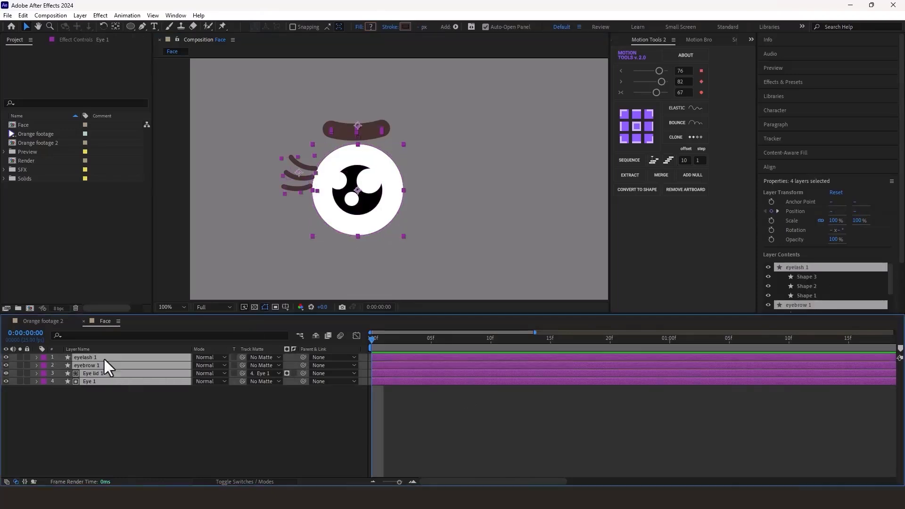
{"action": "key", "text": "ctrl+d"}
{"action": "left_click_drag", "start_coordinate": [103, 372], "coordinate": [102, 364]}
{"action": "left_click", "coordinate": [44, 357]}
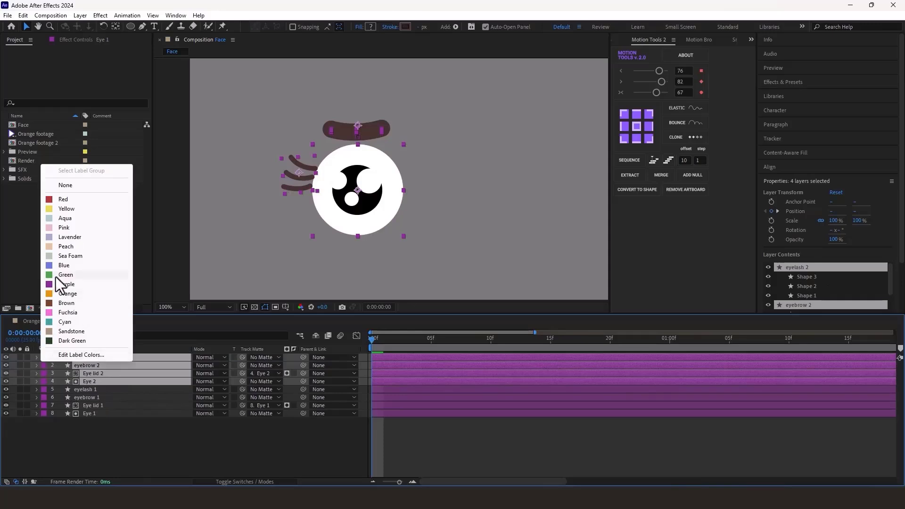
{"action": "left_click", "coordinate": [67, 313]}
Parent the four duplicated eye layers to a new null and move it to about 527.9, 405.1, beside the first eye
{"action": "left_click_drag", "start_coordinate": [378, 211], "coordinate": [487, 209]}
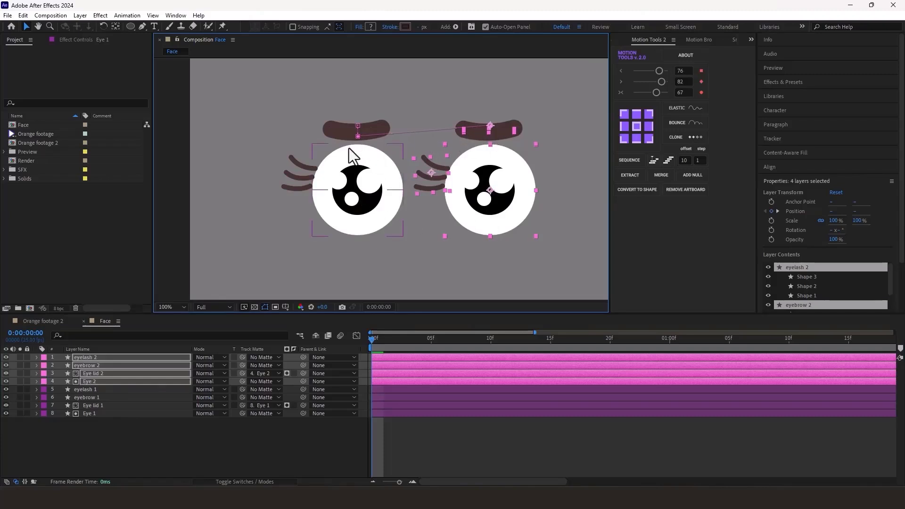
{"action": "key", "text": "ctrl+z"}
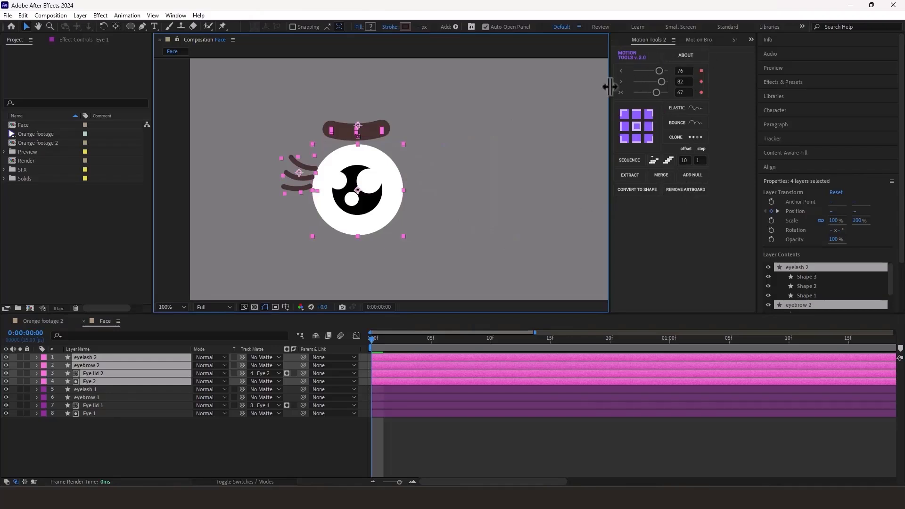
{"action": "left_click", "coordinate": [691, 174]}
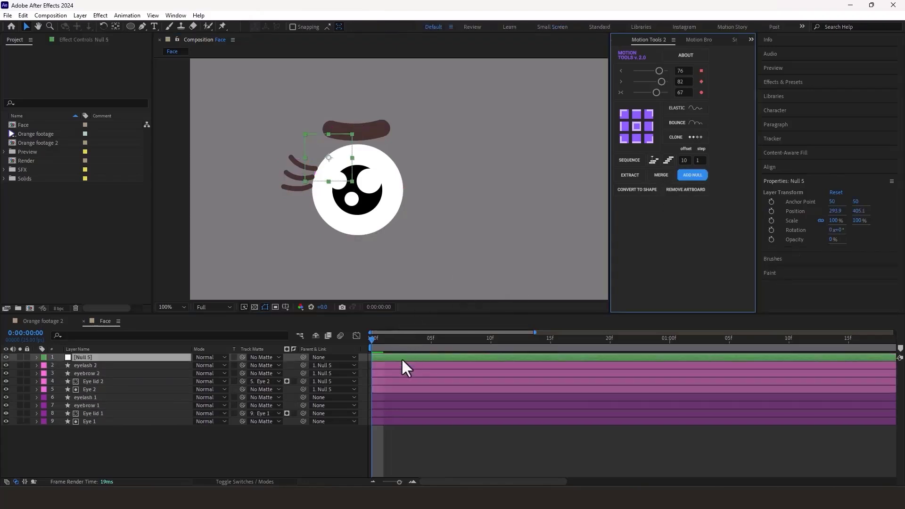
{"action": "left_click_drag", "start_coordinate": [347, 165], "coordinate": [451, 177]}
Mirror eyelash 2 with an unlinked horizontal scale of -100% and move it to the outer side of the second eye, about 229.6, 82.2
{"action": "left_click", "coordinate": [412, 183]}
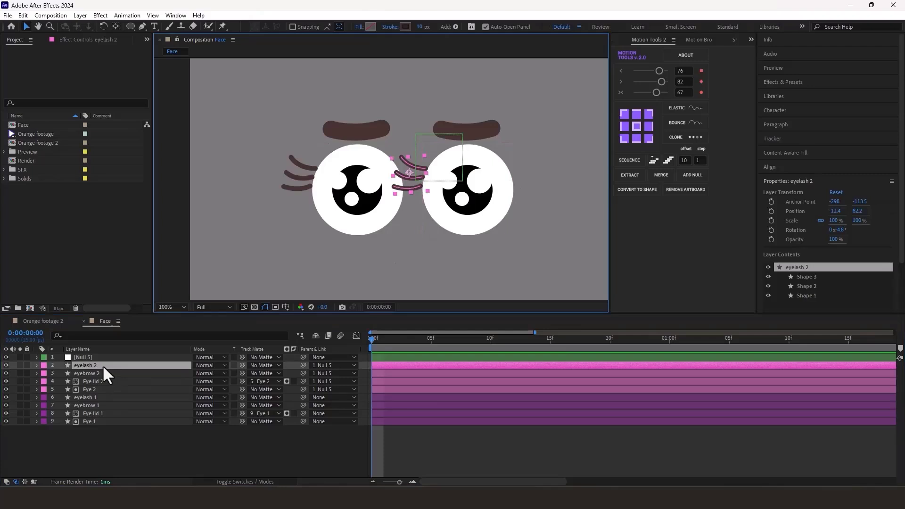
{"action": "key", "text": "s"}
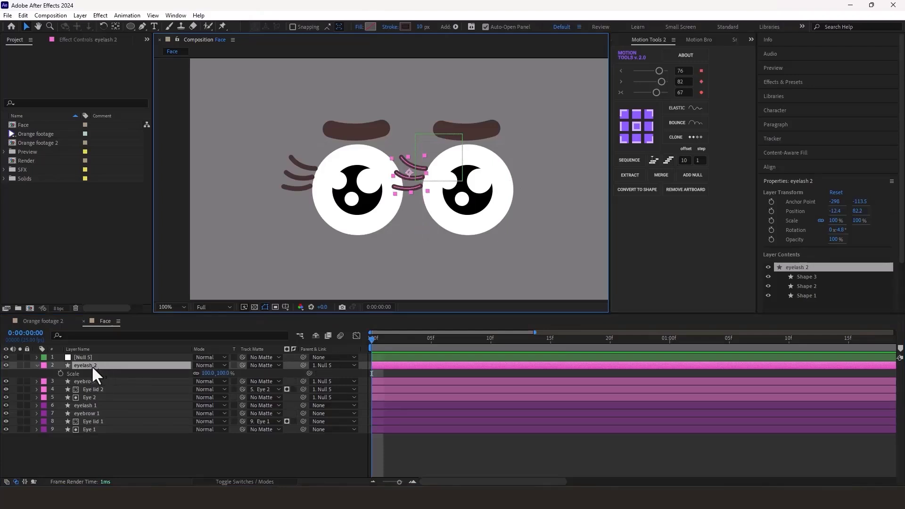
{"action": "left_click", "coordinate": [195, 374]}
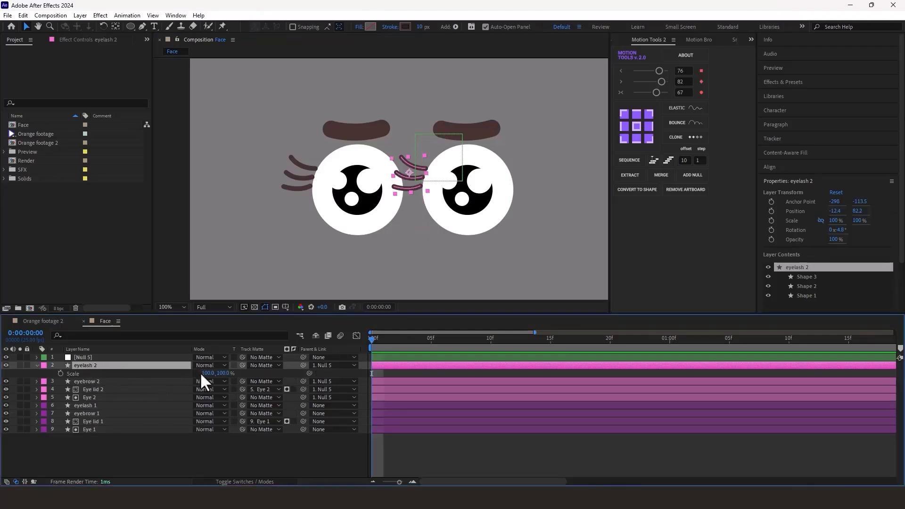
{"action": "left_click", "coordinate": [207, 374]}
{"action": "type", "text": "-100"}
{"action": "key", "text": "Return"}
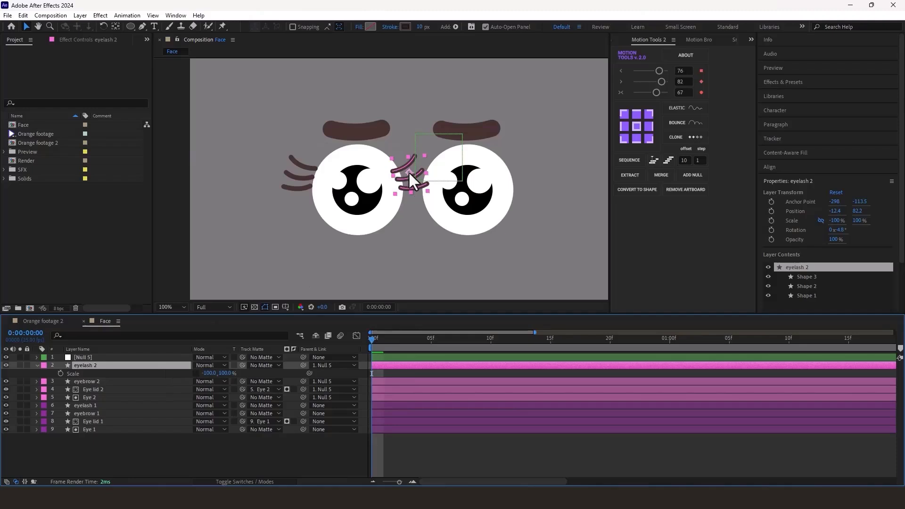
{"action": "left_click_drag", "start_coordinate": [408, 171], "coordinate": [525, 164]}
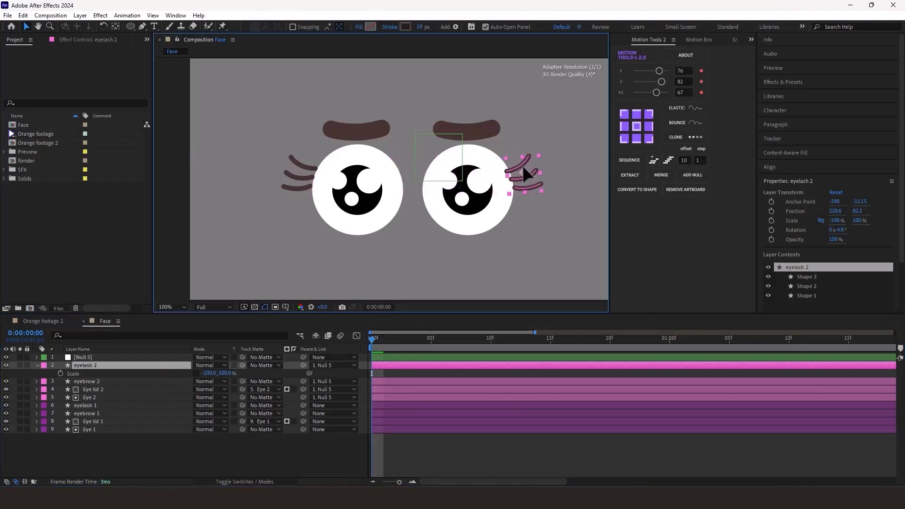
Delete the second eye's null and parent all eight eye layers to a new null
{"action": "left_click", "coordinate": [99, 357]}
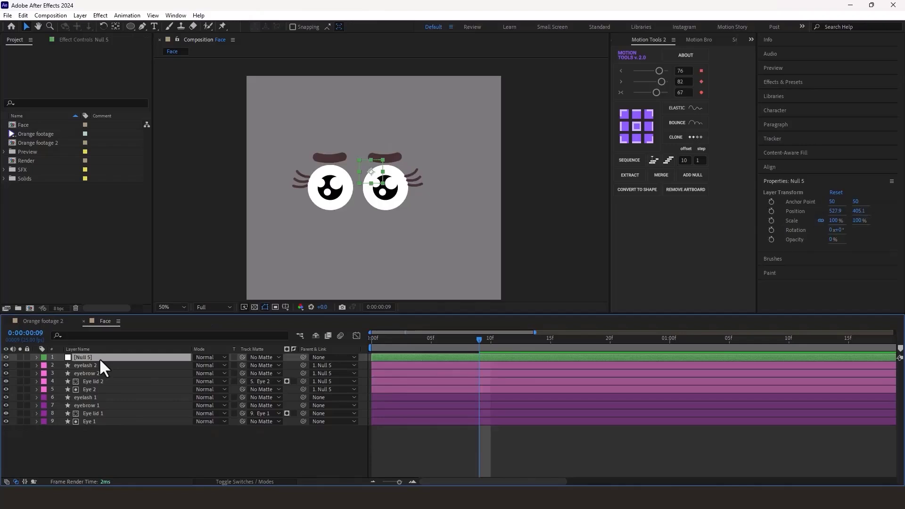
{"action": "key", "text": "Delete"}
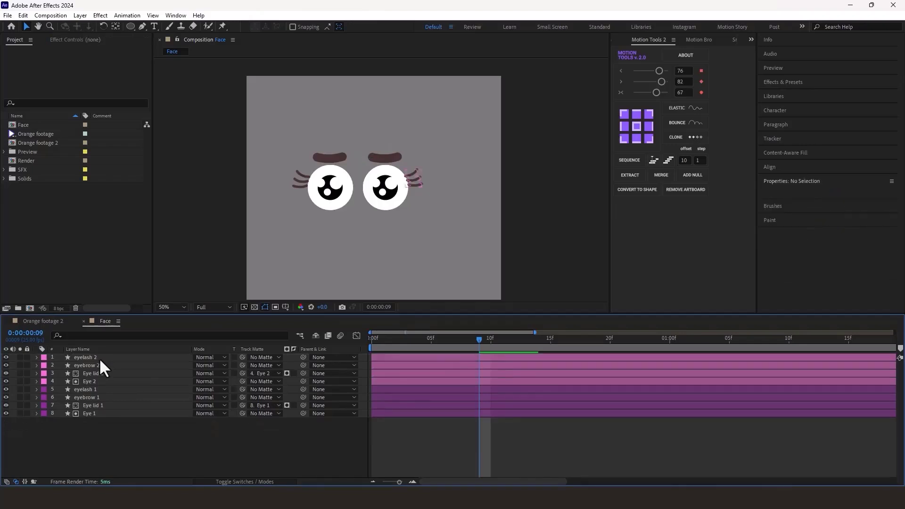
{"action": "key", "text": "ctrl+a"}
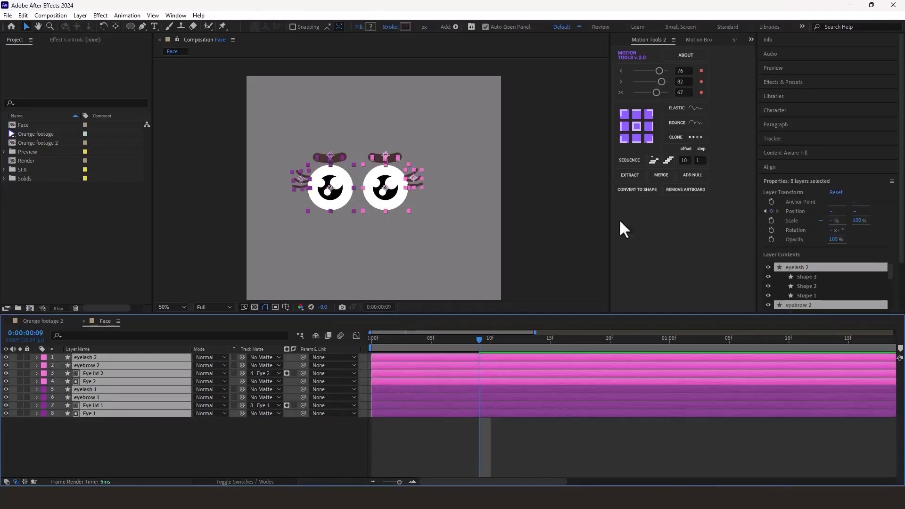
{"action": "left_click", "coordinate": [691, 176]}
Center the eyes horizontally in the composition by moving the new null to about 522.2, 421.1, and scale the eyes up
{"action": "left_click_drag", "start_coordinate": [358, 178], "coordinate": [373, 174]}
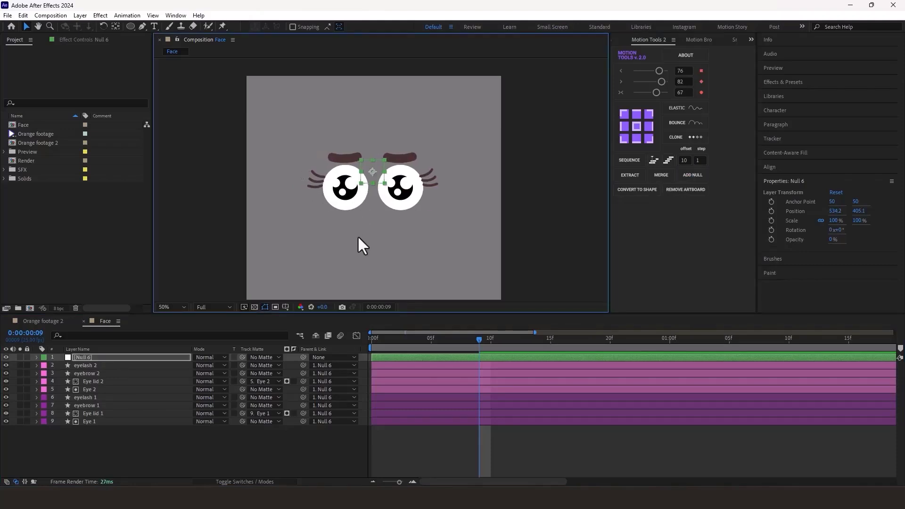
{"action": "key", "text": "space"}
{"action": "left_click_drag", "start_coordinate": [358, 239], "coordinate": [358, 217]}
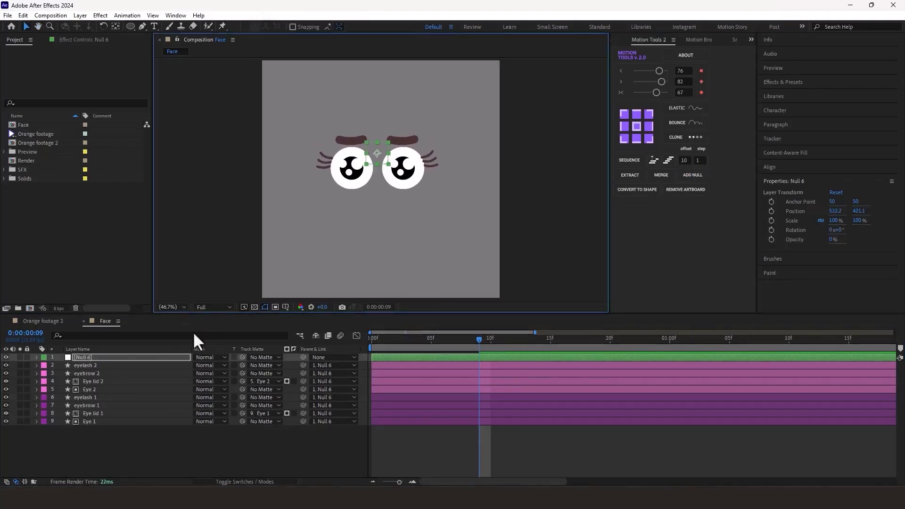
{"action": "key", "text": "s"}
{"action": "left_click_drag", "start_coordinate": [224, 373], "coordinate": [245, 372]}
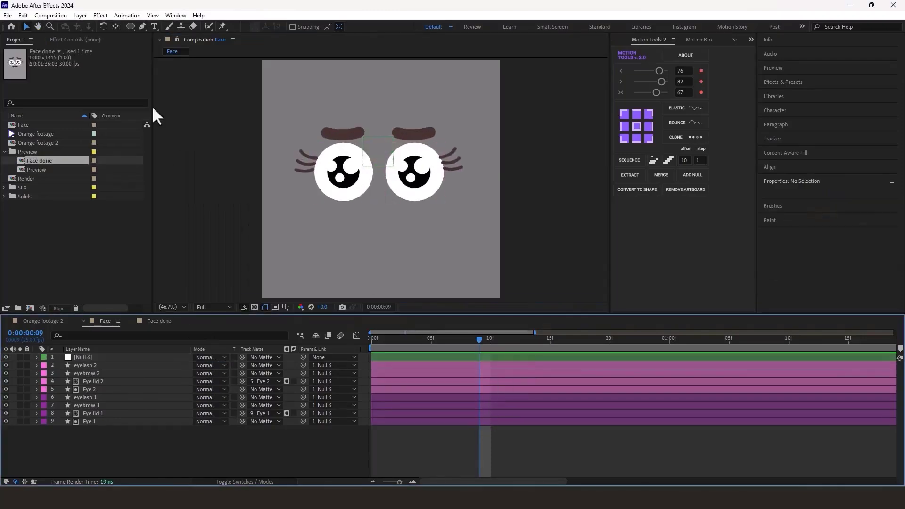
Draw a wide rounded-rectangle mouth below the eyes with a 0 px stroke and the fill colour 463131 sampled from the eyebrow
{"action": "left_click_drag", "start_coordinate": [129, 26], "coordinate": [169, 36]}
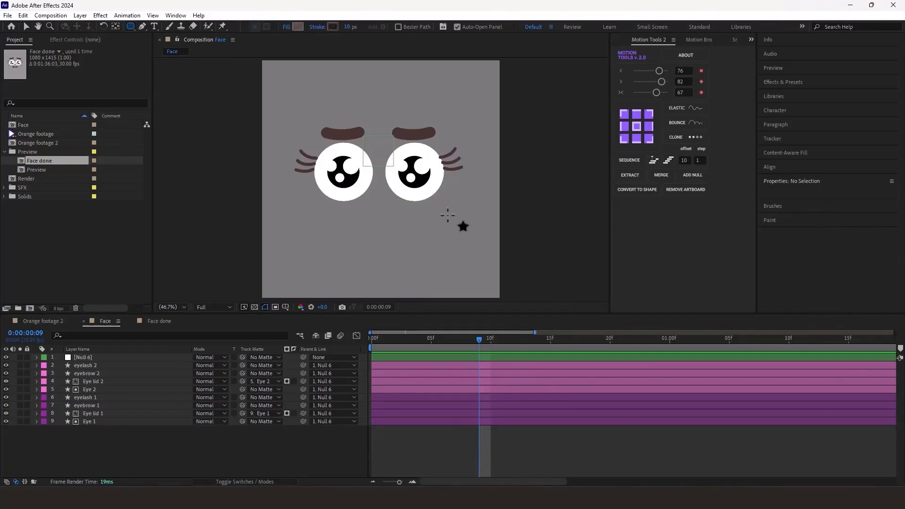
{"action": "left_click_drag", "start_coordinate": [463, 205], "coordinate": [297, 285]}
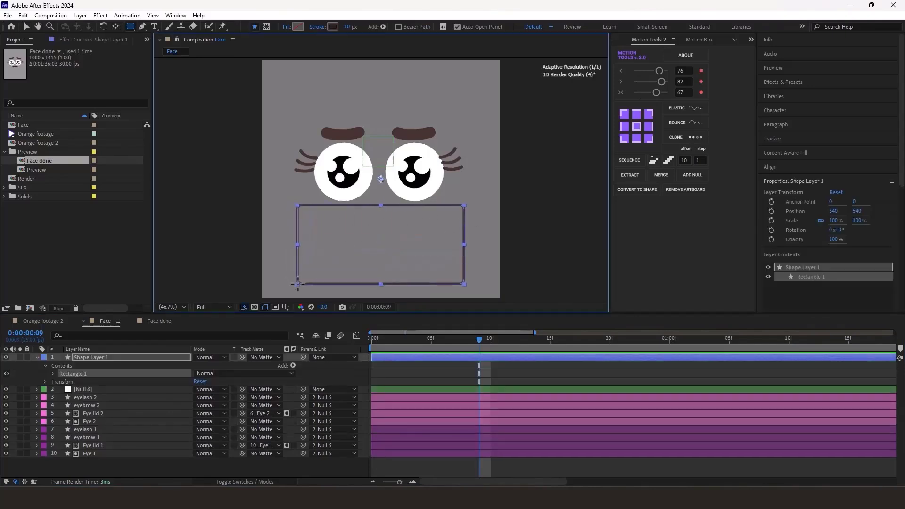
{"action": "left_click", "coordinate": [298, 27]}
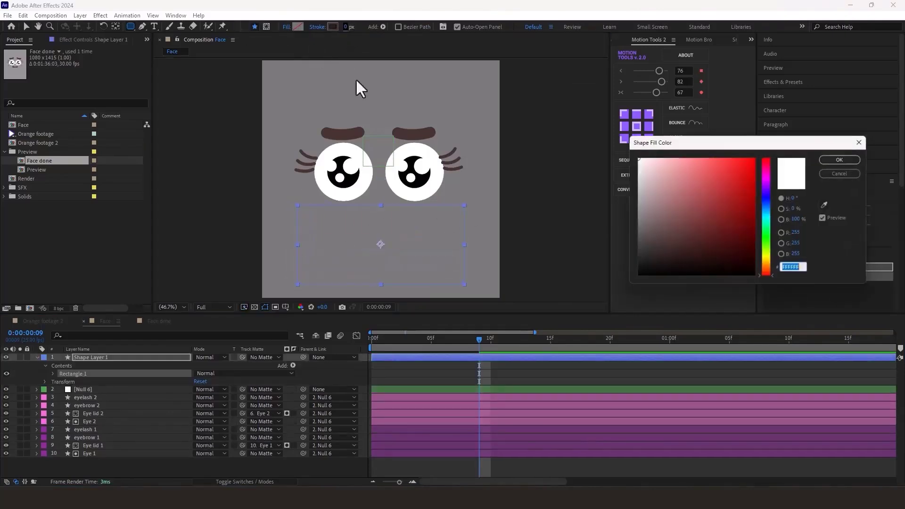
{"action": "left_click", "coordinate": [826, 204]}
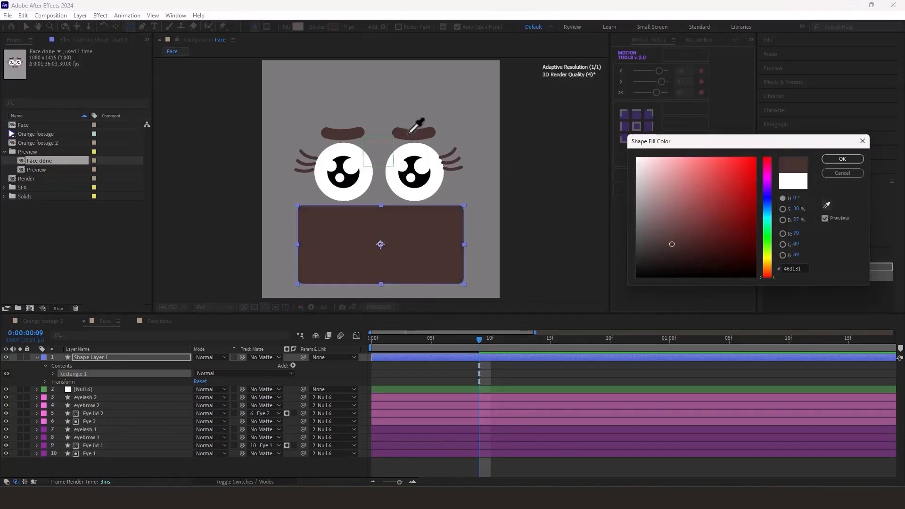
{"action": "left_click", "coordinate": [409, 134]}
{"action": "left_click", "coordinate": [827, 159]}
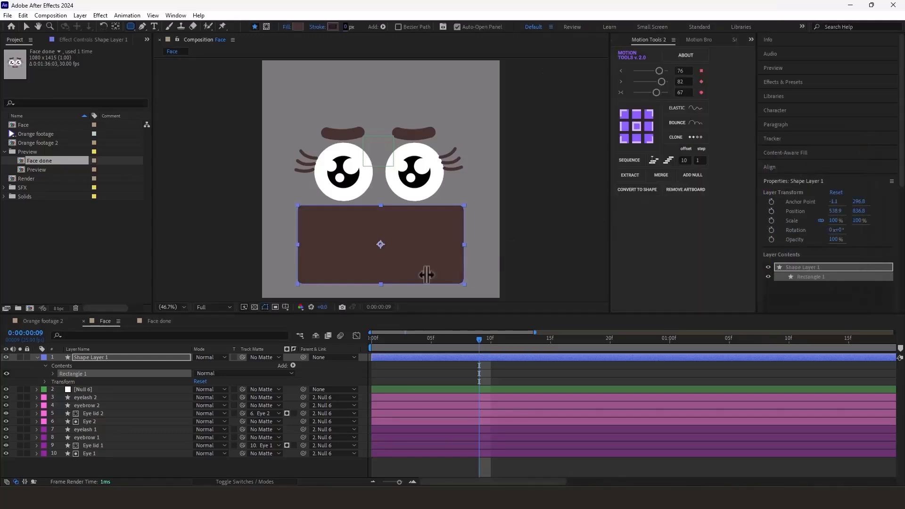
Draw a tooth about 116 by 156 px over the mouth's upper edge in the same shape layer and set its roundness to 52
{"action": "left_click", "coordinate": [91, 357]}
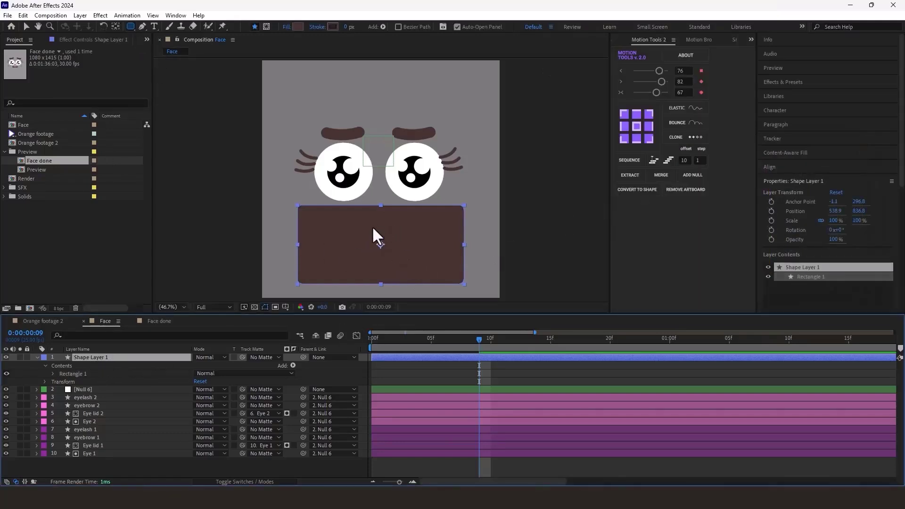
{"action": "left_click_drag", "start_coordinate": [375, 200], "coordinate": [350, 232]}
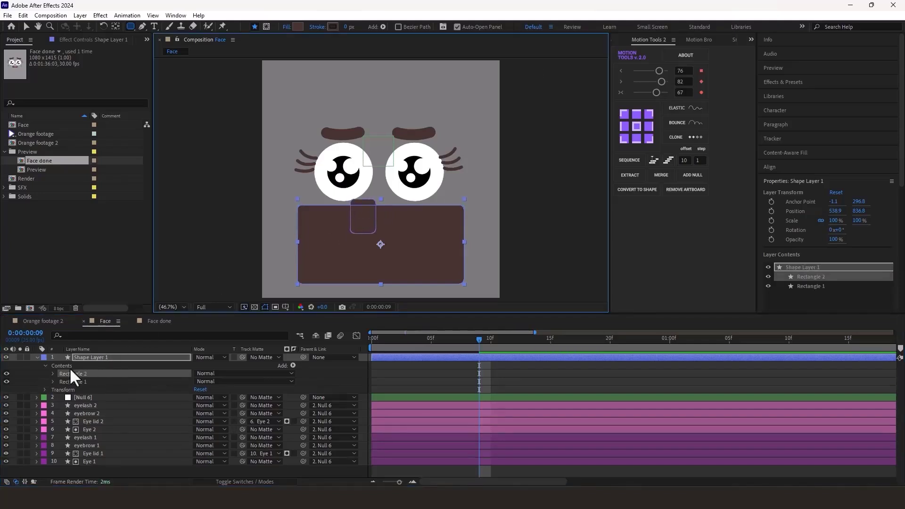
{"action": "left_click", "coordinate": [53, 373]}
{"action": "left_click", "coordinate": [60, 381]}
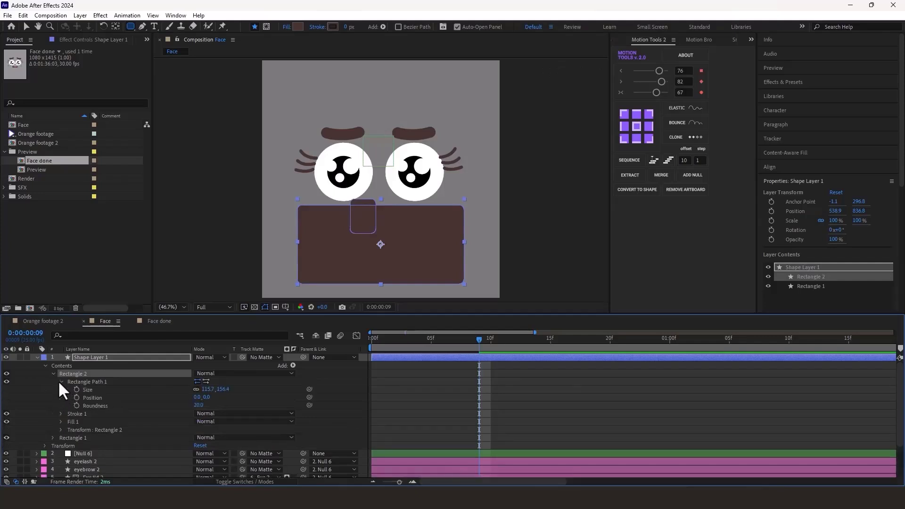
{"action": "left_click_drag", "start_coordinate": [198, 405], "coordinate": [211, 402]}
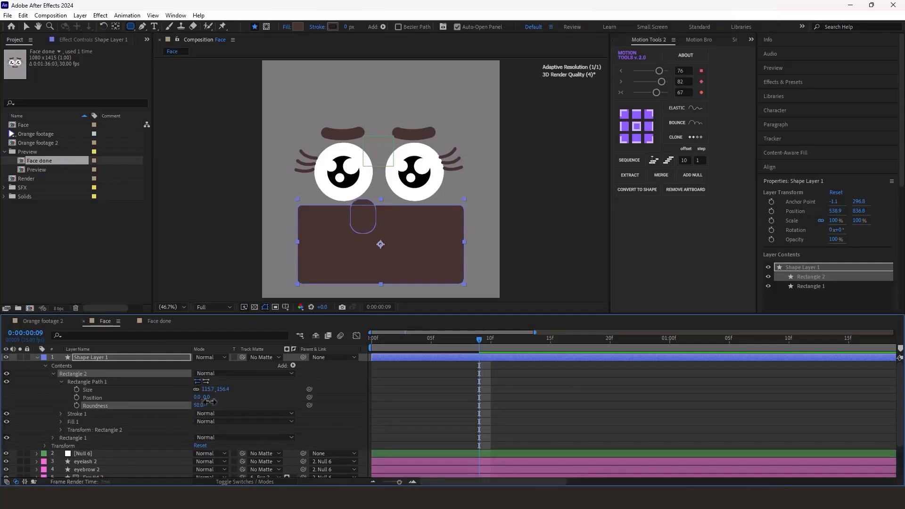
Change the tooth's fill colour to white
{"action": "left_click", "coordinate": [298, 27]}
{"action": "left_click_drag", "start_coordinate": [645, 234], "coordinate": [637, 158]}
{"action": "left_click", "coordinate": [843, 159]}
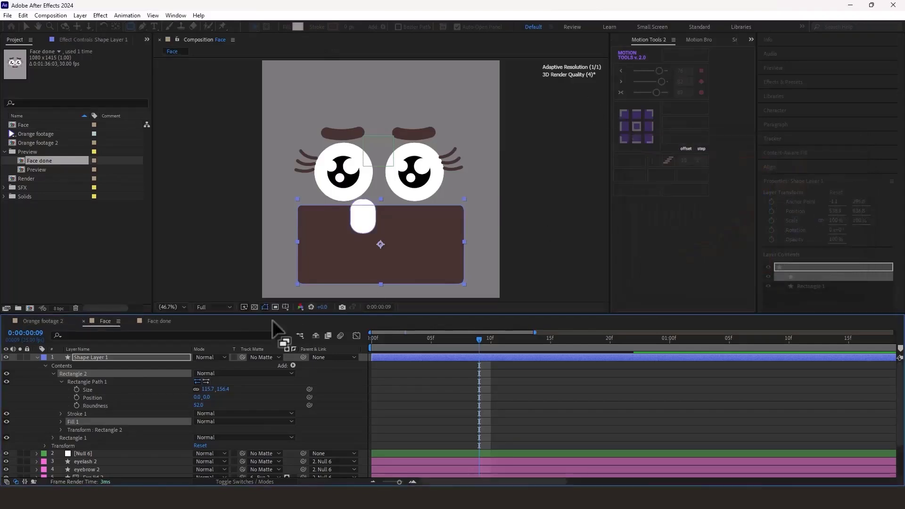
Duplicate the tooth shape, place the copy to the right of the original, and adjust the original tooth's spacing
{"action": "left_click", "coordinate": [81, 373]}
{"action": "key", "text": "ctrl+d"}
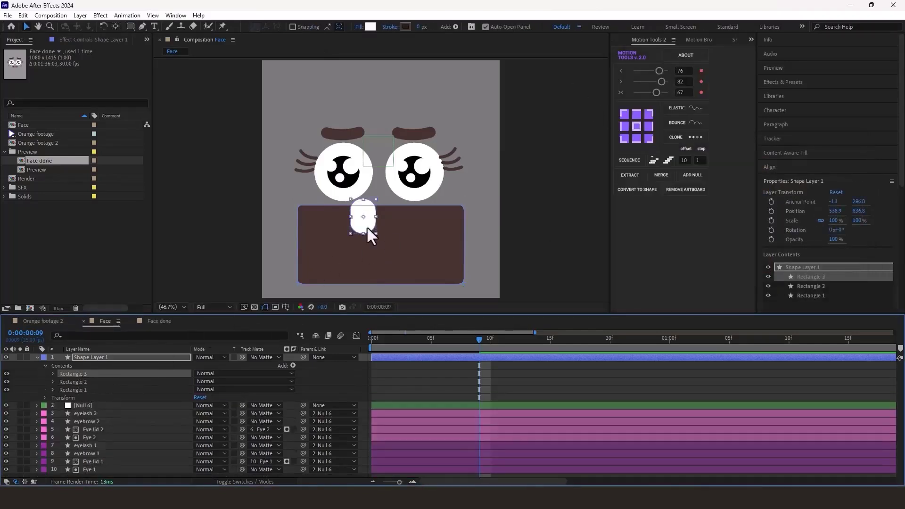
{"action": "left_click_drag", "start_coordinate": [367, 226], "coordinate": [399, 224]}
{"action": "left_click", "coordinate": [368, 220]}
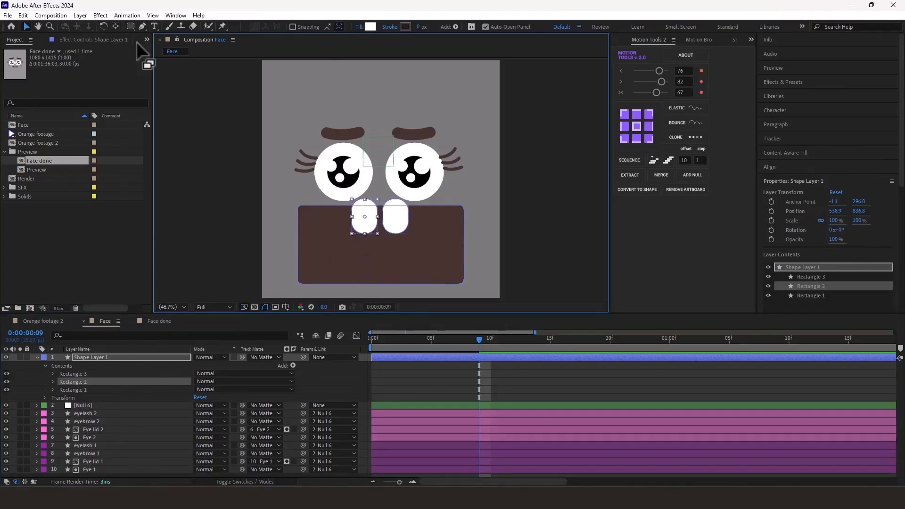
Draw a tongue about 347 by 225 px over the mouth's lower edge in the same shape layer and set its roundness to 102
{"action": "left_click", "coordinate": [131, 27]}
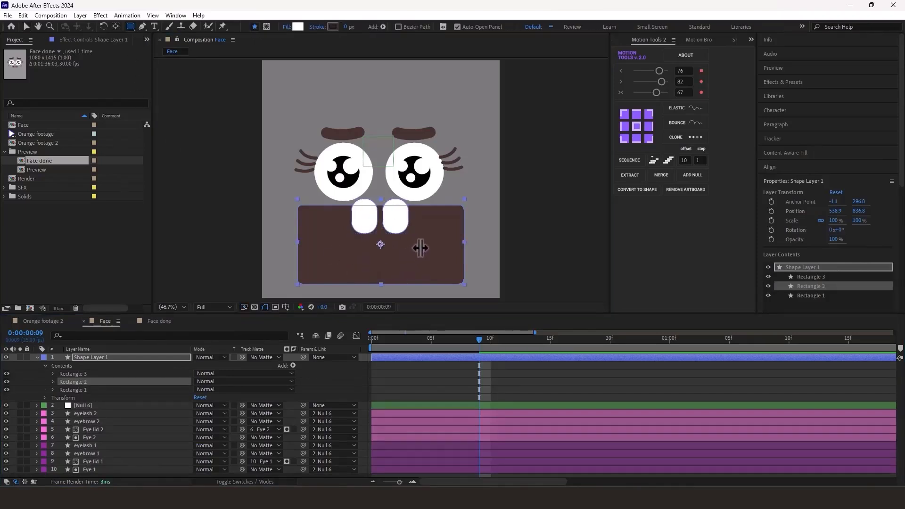
{"action": "mouse_move", "coordinate": [419, 246]}
{"action": "left_mouse_down"}
{"action": "mouse_move", "coordinate": [339, 289]}
{"action": "mouse_move", "coordinate": [335, 302]}
{"action": "mouse_move", "coordinate": [342, 295]}
{"action": "left_mouse_up"}
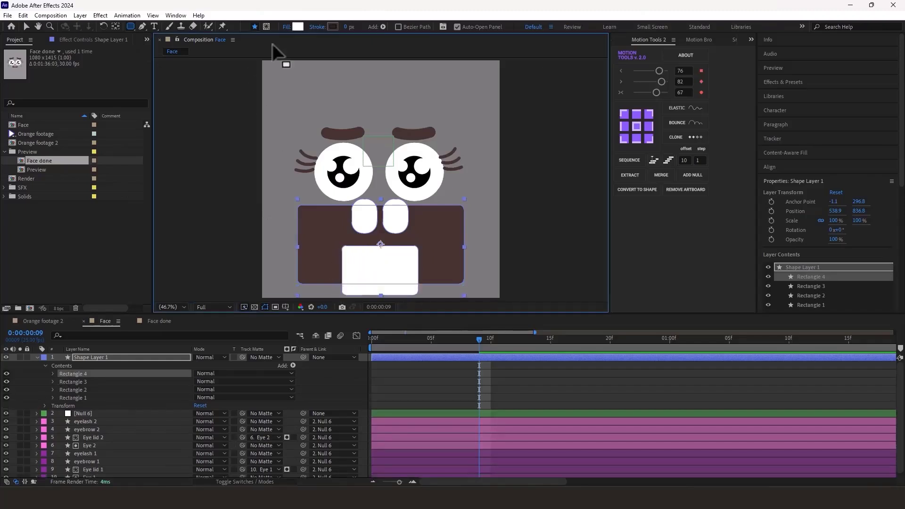
{"action": "left_click", "coordinate": [52, 373]}
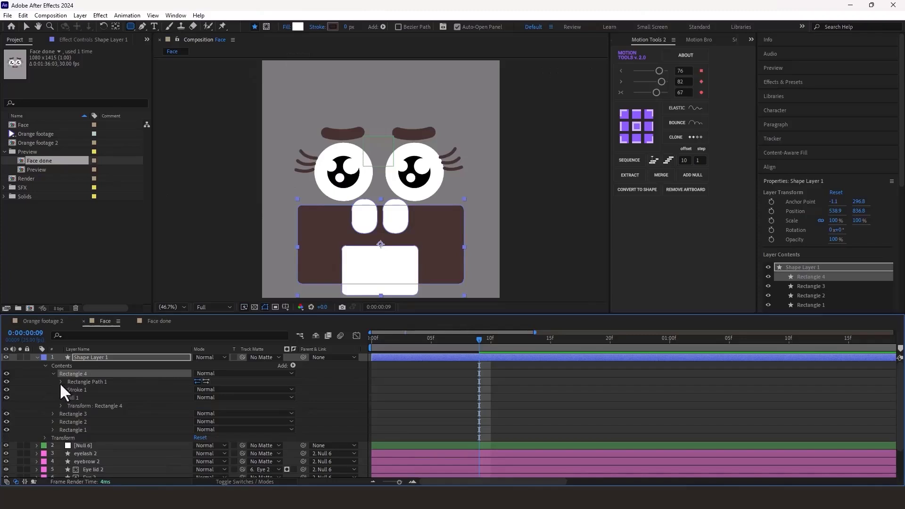
{"action": "left_click", "coordinate": [61, 382]}
{"action": "left_click_drag", "start_coordinate": [197, 404], "coordinate": [228, 394]}
Change the tongue's fill colour to pink FF77BA and rename the shape layer Mouth
{"action": "left_click", "coordinate": [299, 26]}
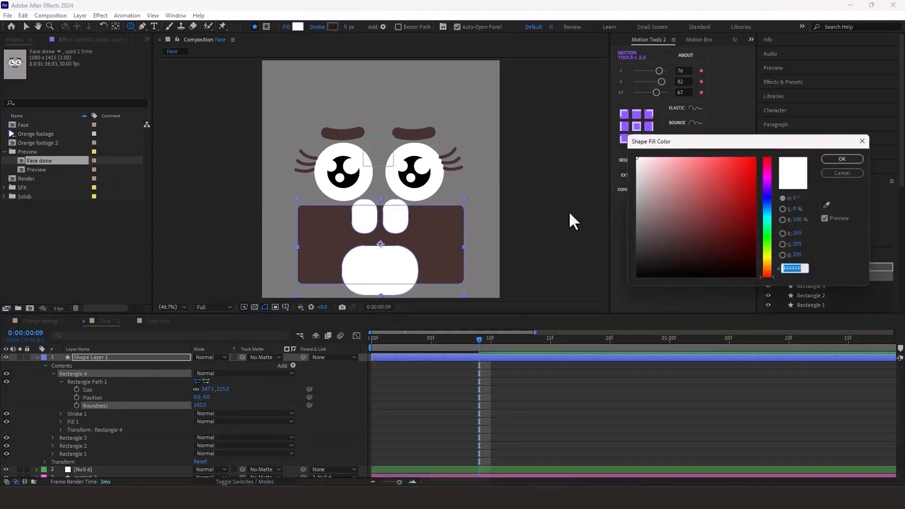
{"action": "left_click", "coordinate": [767, 171]}
{"action": "left_click", "coordinate": [700, 157]}
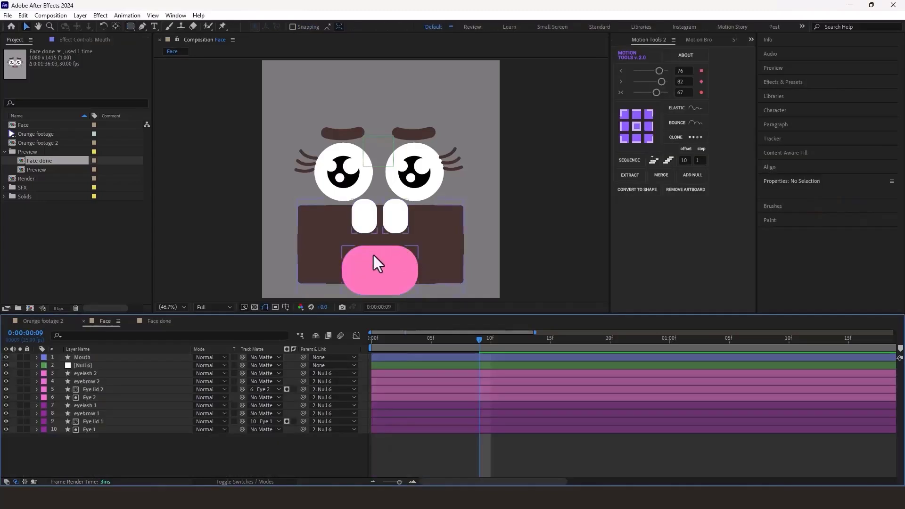
Draw a closed, downward-curving lip shape with the Pen tool across the lower teeth and upper tongue, and refine its curve
{"action": "scroll", "coordinate": [384, 255], "scroll_direction": "up", "scroll_amount": 1}
{"action": "left_click_drag", "start_coordinate": [384, 256], "coordinate": [377, 223]}
{"action": "key", "text": "period"}
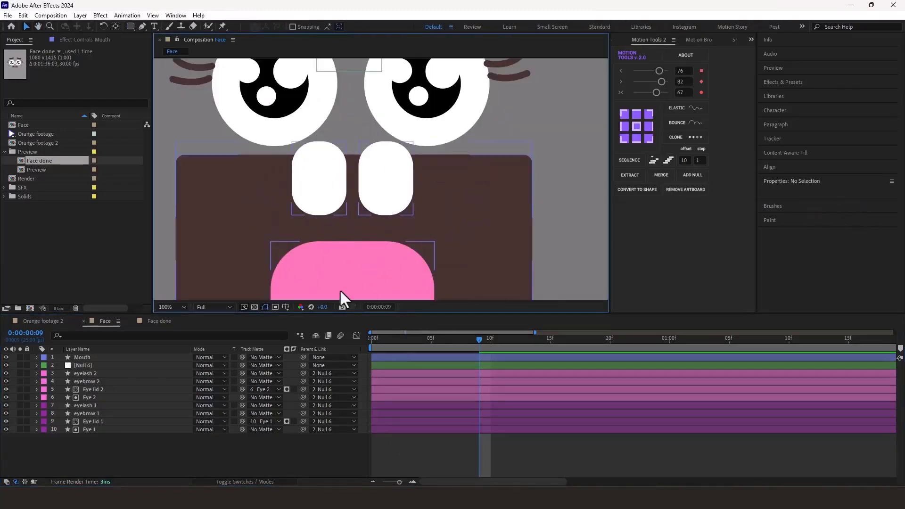
{"action": "left_click", "coordinate": [142, 26]}
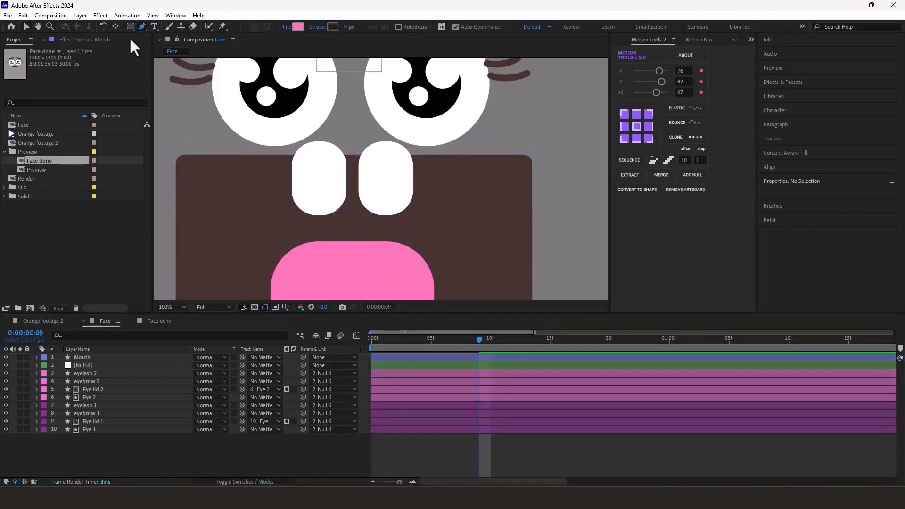
{"action": "left_click", "coordinate": [259, 212]}
{"action": "left_click_drag", "start_coordinate": [350, 186], "coordinate": [424, 188]}
{"action": "left_click_drag", "start_coordinate": [451, 211], "coordinate": [454, 218]}
{"action": "left_click_drag", "start_coordinate": [420, 250], "coordinate": [370, 239]}
{"action": "left_click", "coordinate": [350, 234]}
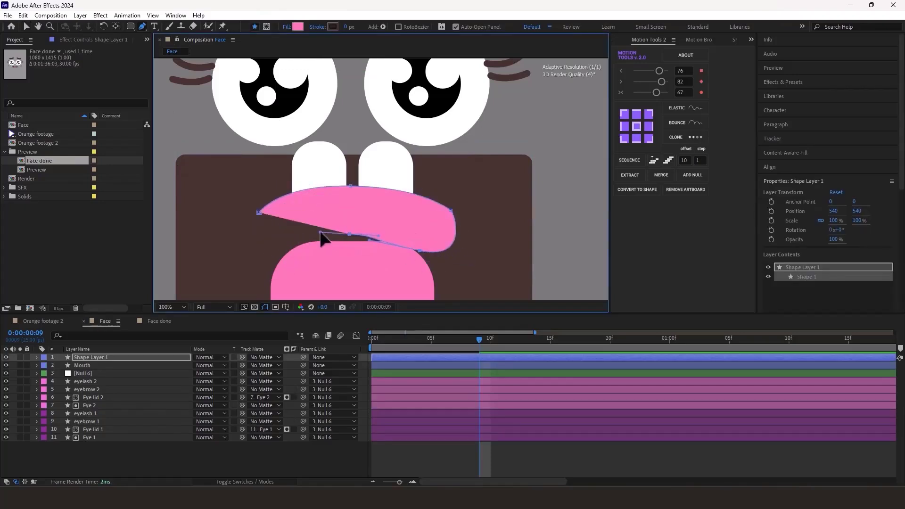
{"action": "left_click_drag", "start_coordinate": [263, 248], "coordinate": [255, 226]}
{"action": "left_click", "coordinate": [259, 212]}
{"action": "key", "text": "v"}
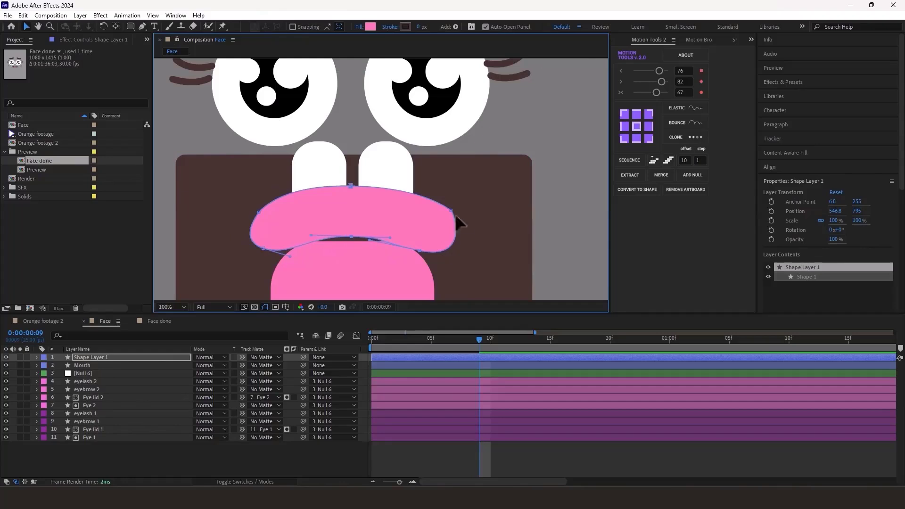
{"action": "left_click_drag", "start_coordinate": [450, 211], "coordinate": [446, 212]}
Use the new lip shape layer as the track matte for the Mouth layer
{"action": "left_click", "coordinate": [88, 365]}
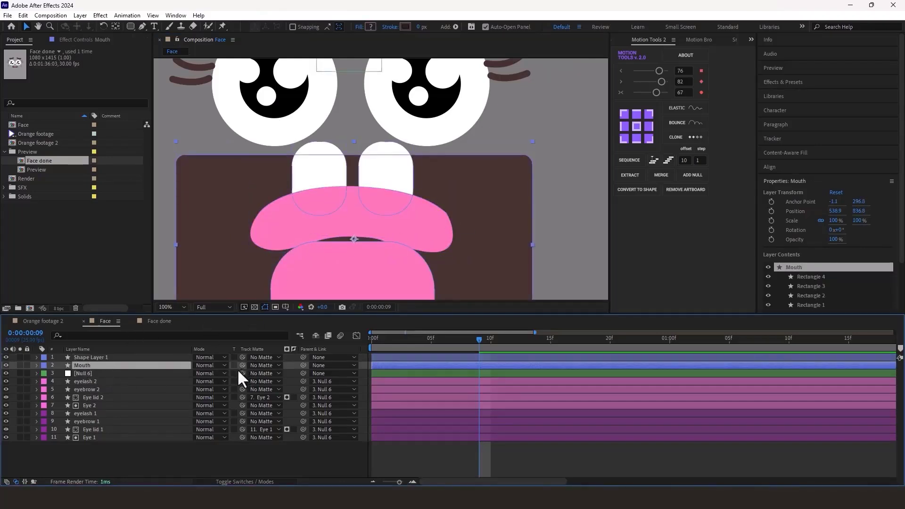
{"action": "left_click_drag", "start_coordinate": [242, 365], "coordinate": [181, 357]}
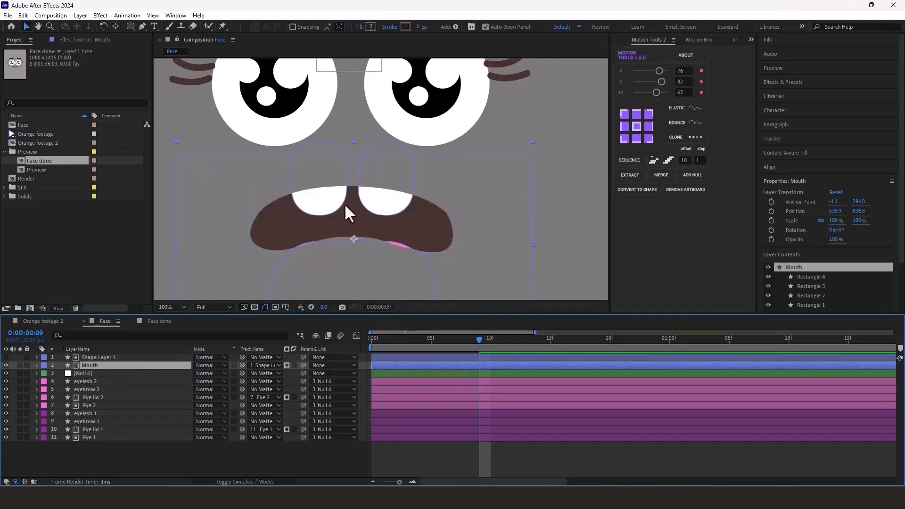
{"action": "scroll", "coordinate": [345, 204], "scroll_direction": "down", "scroll_amount": 1}
{"action": "scroll", "coordinate": [335, 207], "scroll_direction": "up", "scroll_amount": 1}
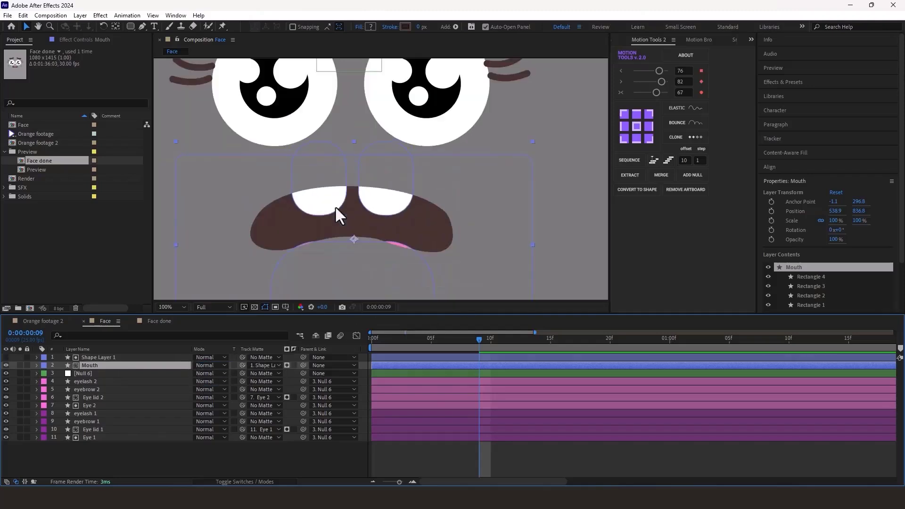
Rename the mouth's matte layer as mask and collapse the Preview folder
{"action": "left_click", "coordinate": [88, 357]}
{"action": "key", "text": "Return"}
{"action": "type", "text": "mask"}
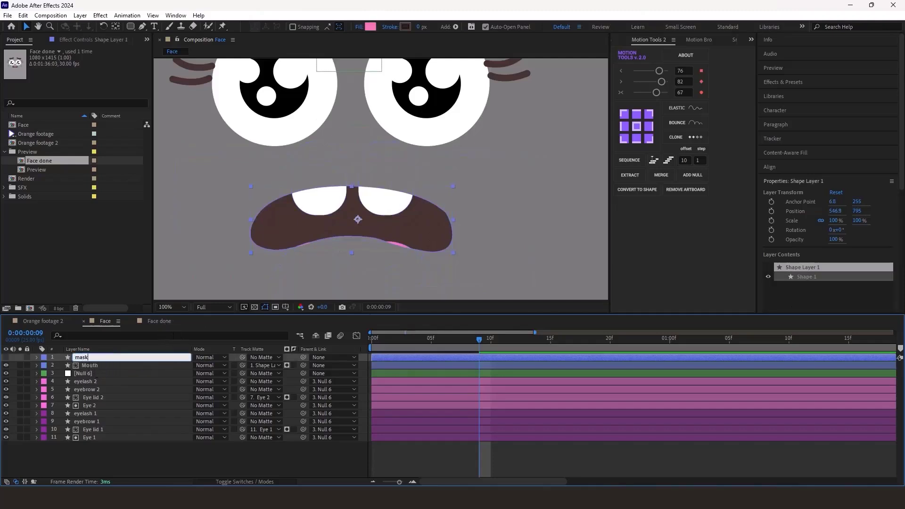
{"action": "left_click", "coordinate": [365, 245]}
{"action": "scroll", "coordinate": [365, 236], "scroll_direction": "down", "scroll_amount": 1}
{"action": "left_click", "coordinate": [4, 152]}
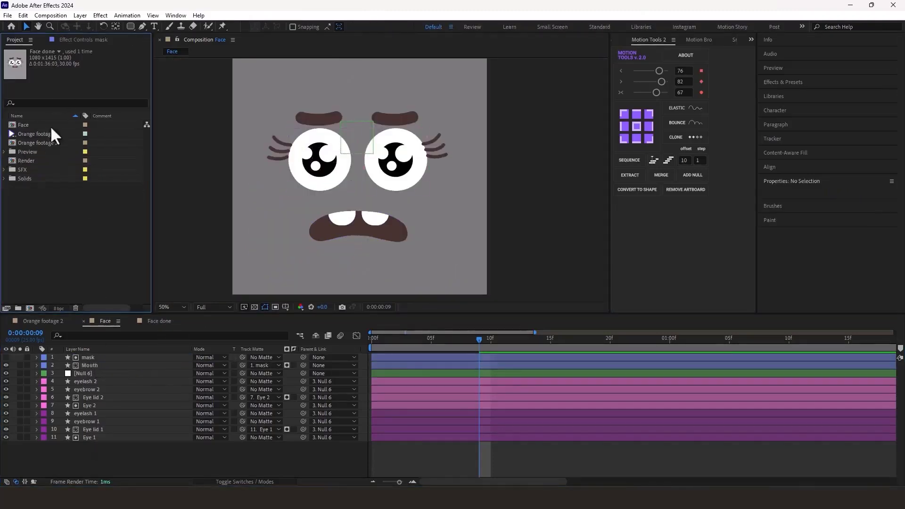
Draw a small circular spot beside the mouth's left corner with the Ellipse tool and fill it with the colour sampled from the eyebrow
{"action": "left_click", "coordinate": [129, 26]}
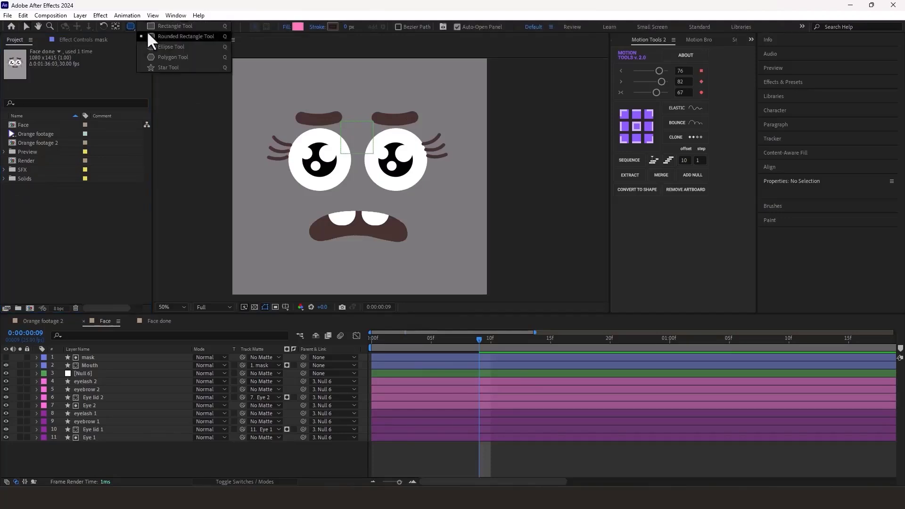
{"action": "left_click", "coordinate": [162, 46]}
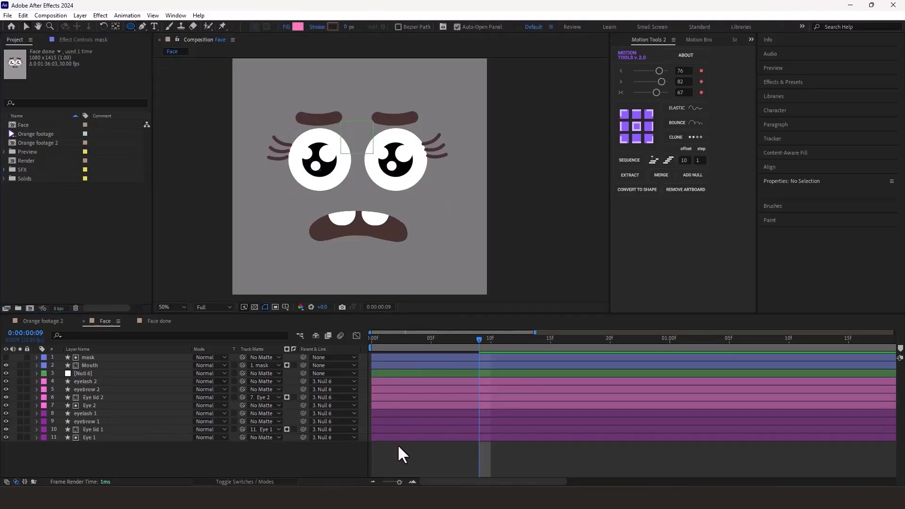
{"action": "left_click_drag", "start_coordinate": [304, 212], "coordinate": [295, 206]}
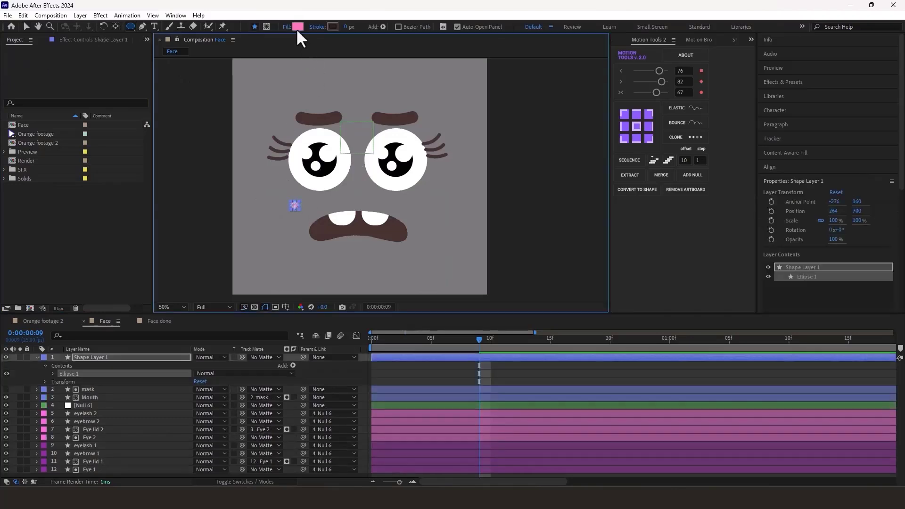
{"action": "left_click", "coordinate": [298, 26]}
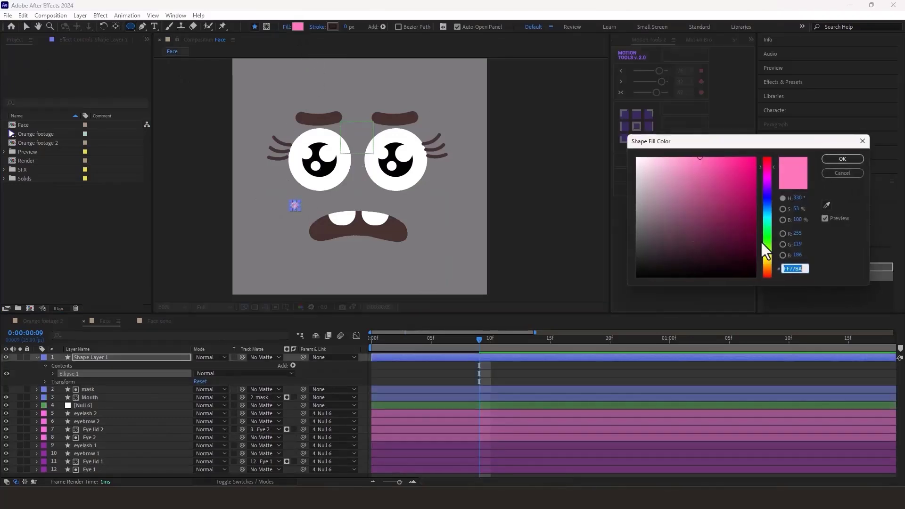
{"action": "left_click", "coordinate": [826, 205]}
{"action": "left_click", "coordinate": [390, 117]}
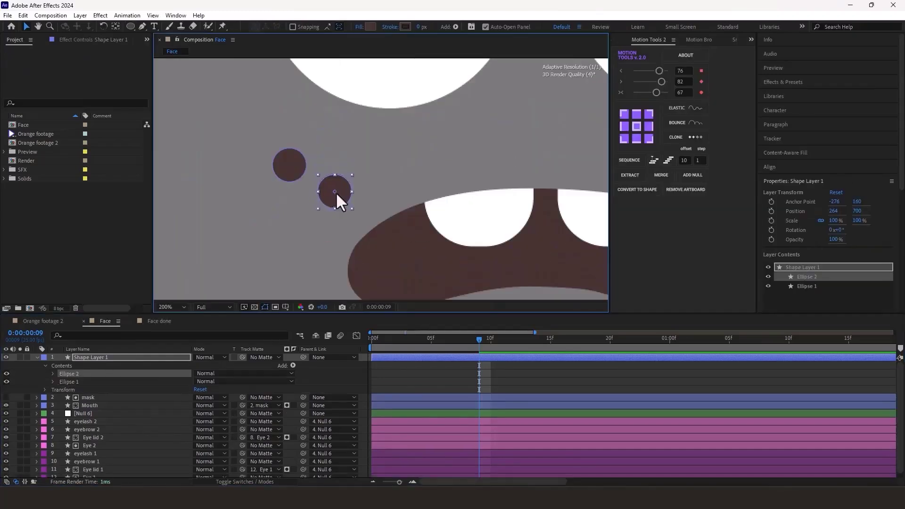
Add two slightly smaller copies of the spot beside and below the first one
{"action": "left_click_drag", "start_coordinate": [350, 207], "coordinate": [284, 217]}
{"action": "key", "text": "ctrl+d"}
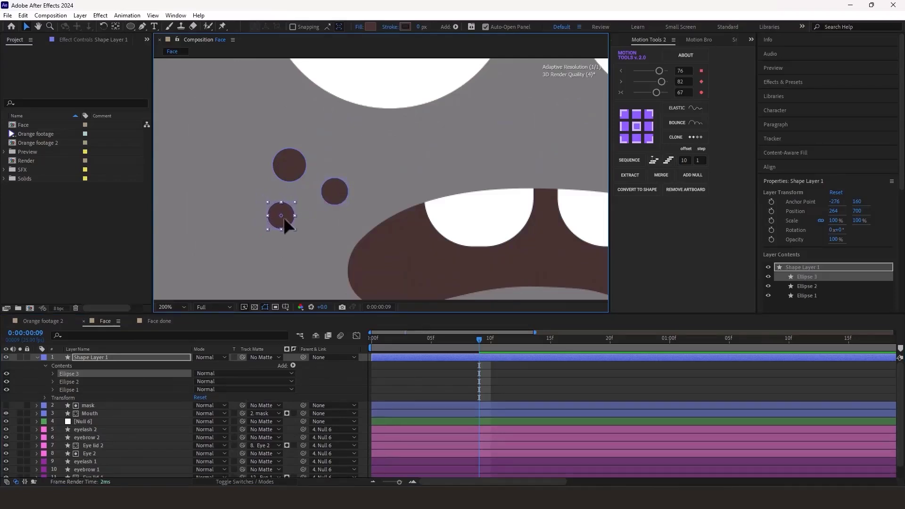
{"action": "scroll", "coordinate": [400, 191], "scroll_direction": "down", "scroll_amount": 3}
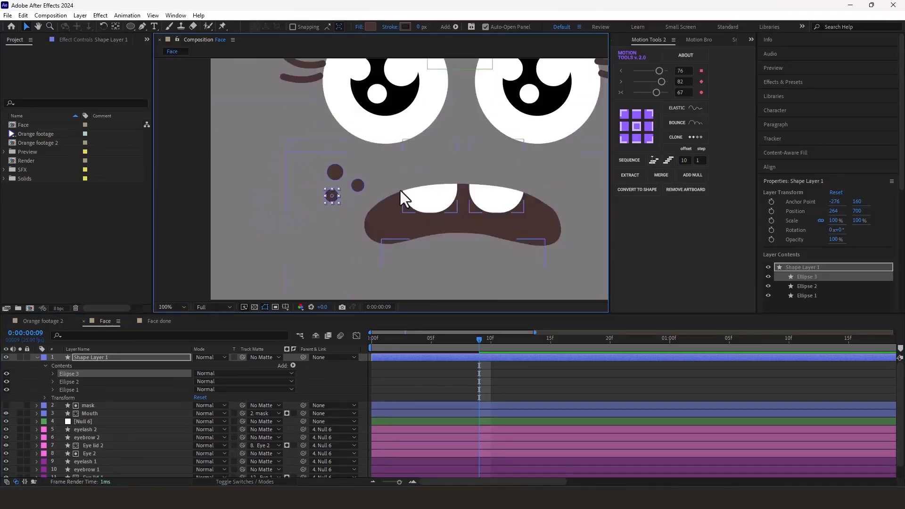
Group the three spots and place a duplicate of the group on the right cheek
{"action": "left_click_drag", "start_coordinate": [403, 187], "coordinate": [331, 189]}
{"action": "left_click", "coordinate": [76, 387], "text": "shift"}
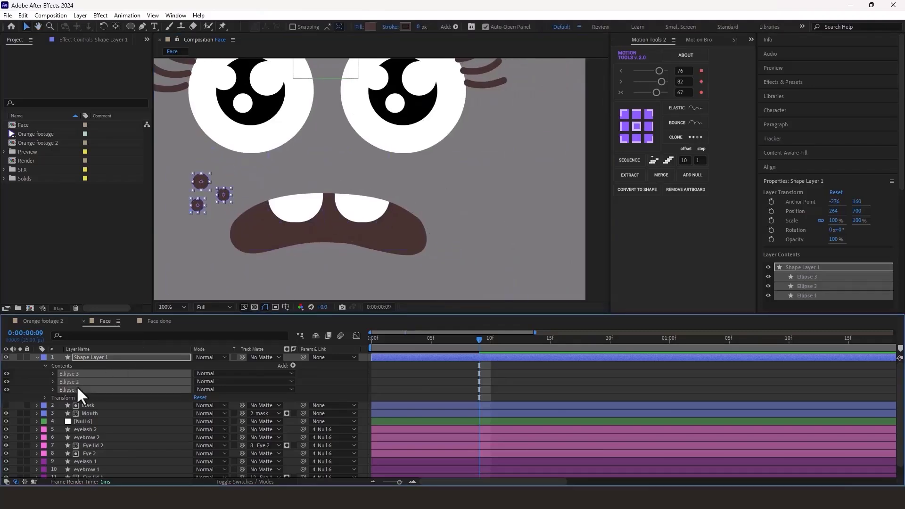
{"action": "key", "text": "ctrl+g"}
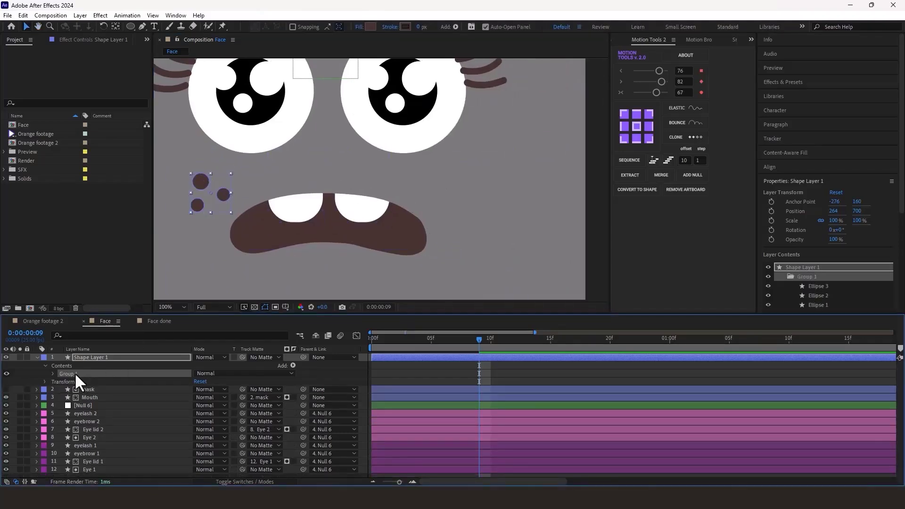
{"action": "key", "text": "ctrl+d"}
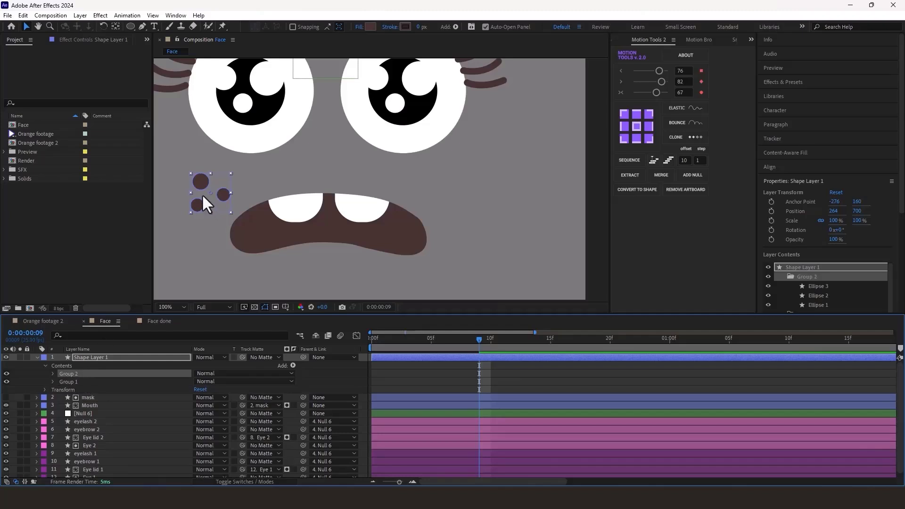
{"action": "left_click_drag", "start_coordinate": [202, 194], "coordinate": [464, 209]}
Mirror the right cheek's spot group by setting its horizontal scale to -100%
{"action": "left_click", "coordinate": [53, 374]}
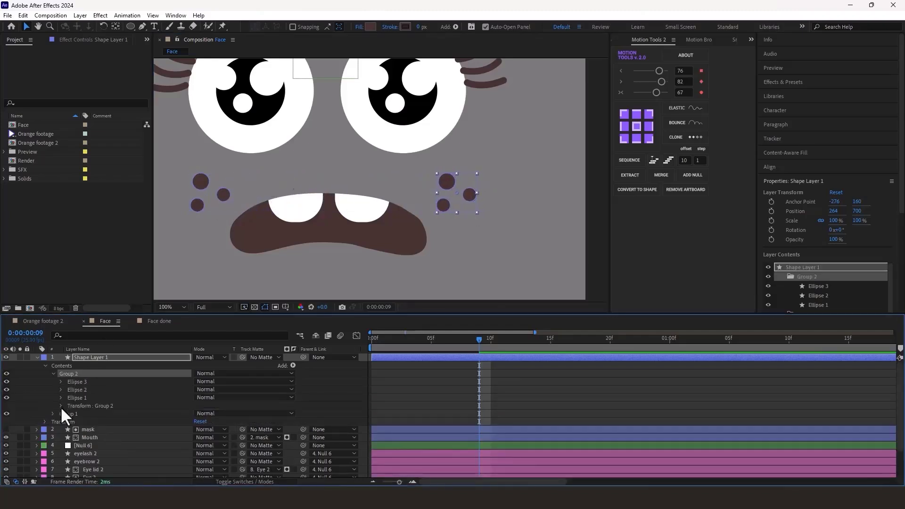
{"action": "left_click", "coordinate": [60, 406]}
{"action": "left_click", "coordinate": [206, 429]}
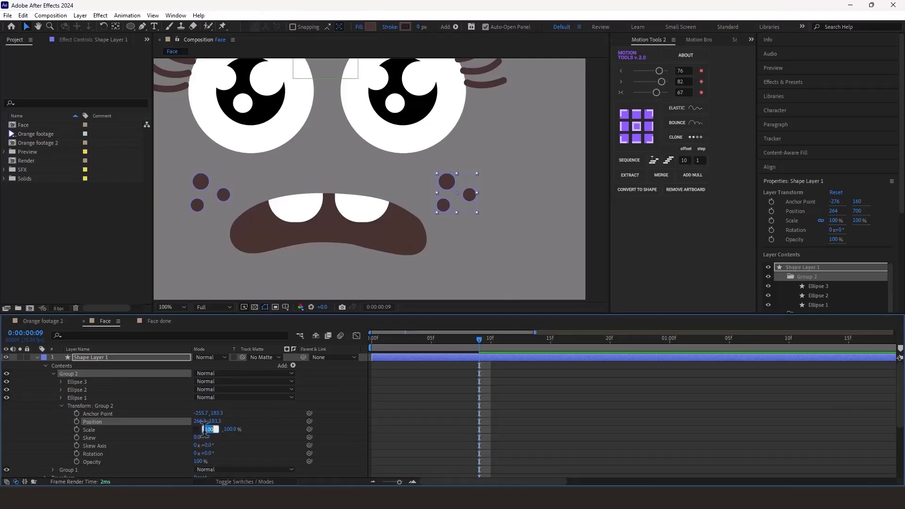
{"action": "type", "text": "-100"}
{"action": "key", "text": "Return"}
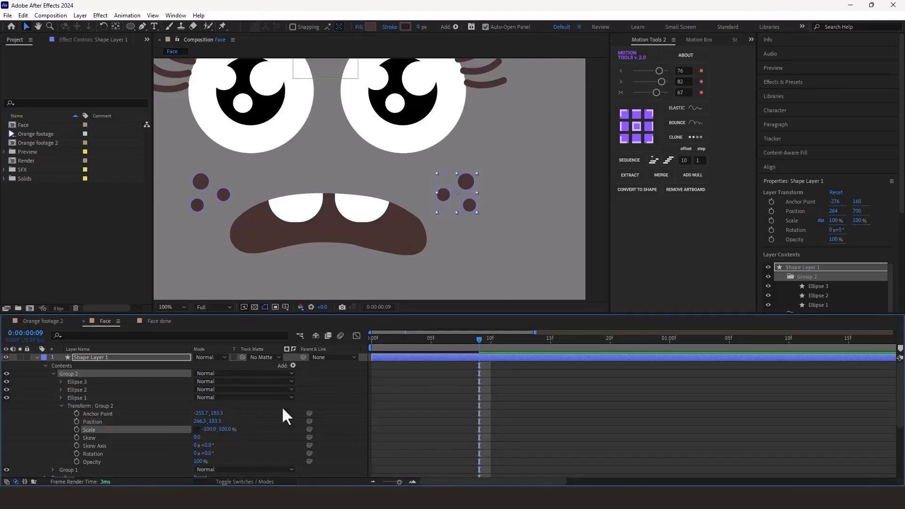
Collapse the cheek spots' shape layer and rename it spots
{"action": "left_click", "coordinate": [37, 358]}
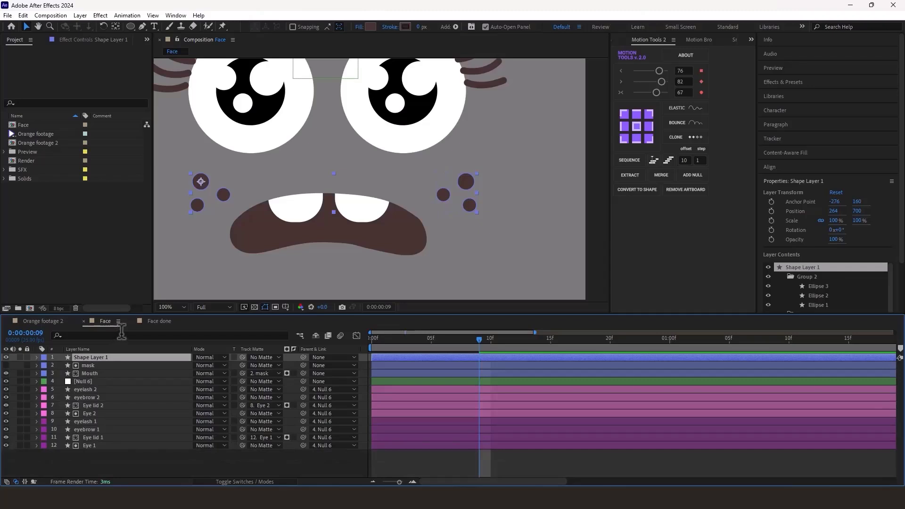
{"action": "key", "text": "Return"}
{"action": "type", "text": "spots"}
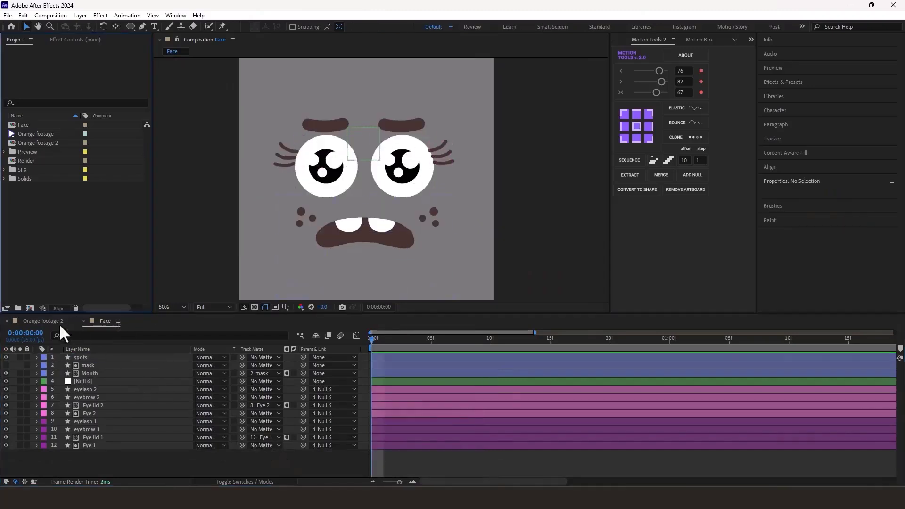
Add the Face composition above the footage in Orange footage 2, fitting it over the whole orange at about 73% scale
{"action": "left_click", "coordinate": [44, 321]}
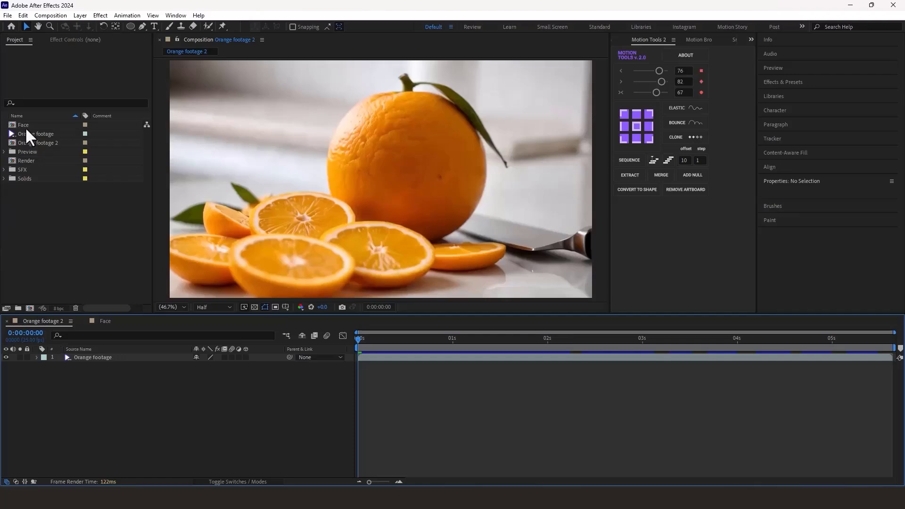
{"action": "left_click_drag", "start_coordinate": [24, 122], "coordinate": [53, 351]}
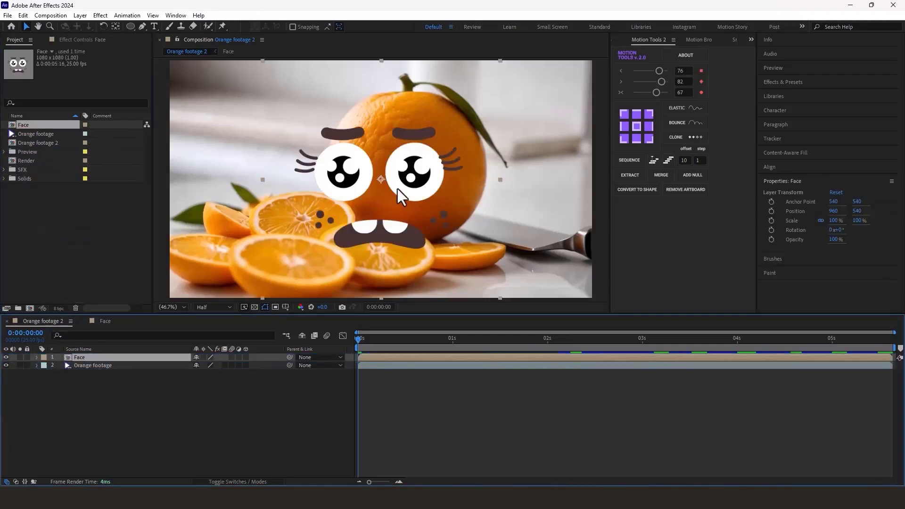
{"action": "left_click_drag", "start_coordinate": [397, 188], "coordinate": [423, 161]}
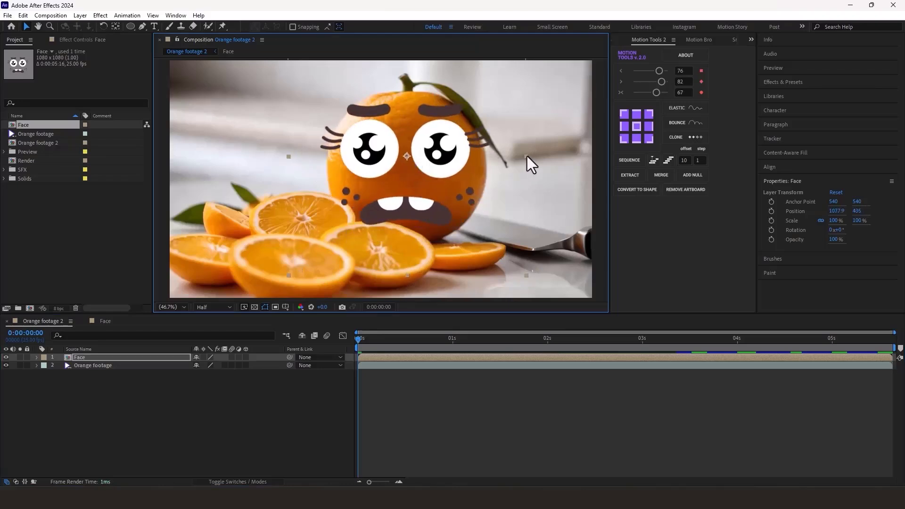
{"action": "left_click_drag", "start_coordinate": [526, 157], "coordinate": [494, 163]}
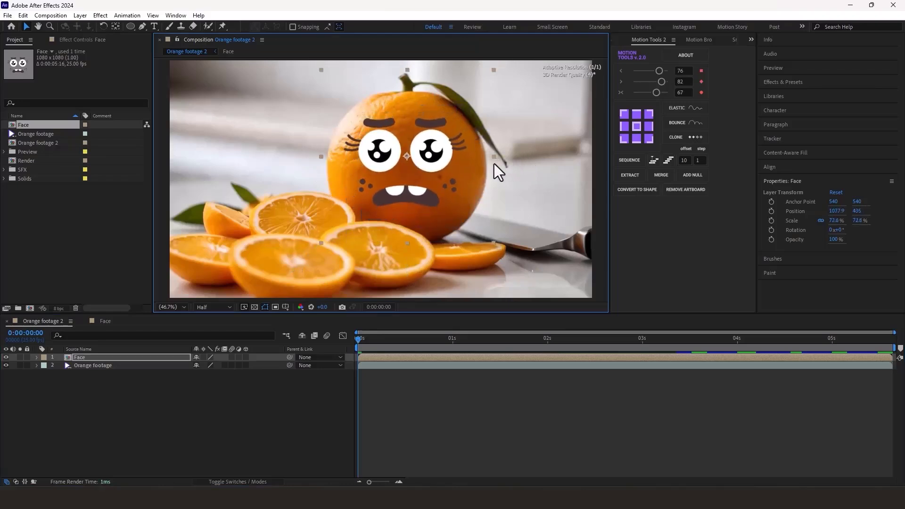
{"action": "left_click", "coordinate": [399, 369]}
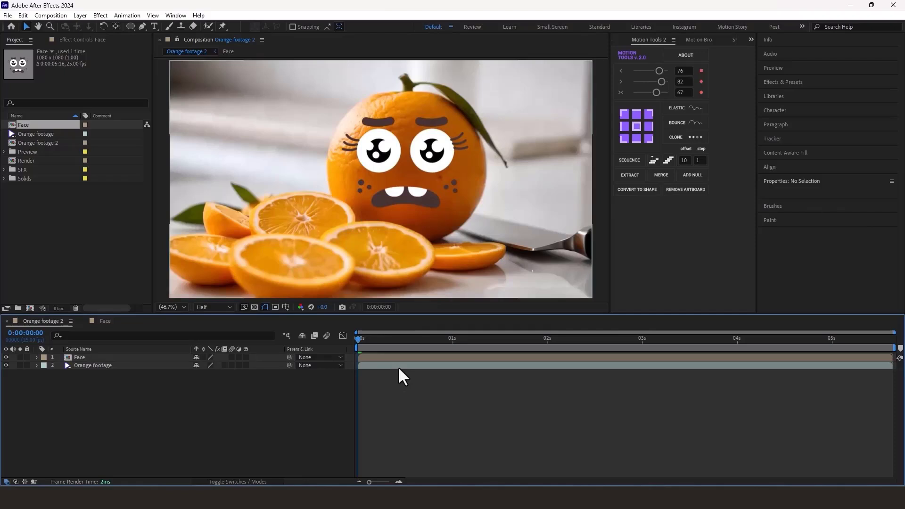
Run a 3D camera track on the Orange footage layer
{"action": "left_click", "coordinate": [398, 367]}
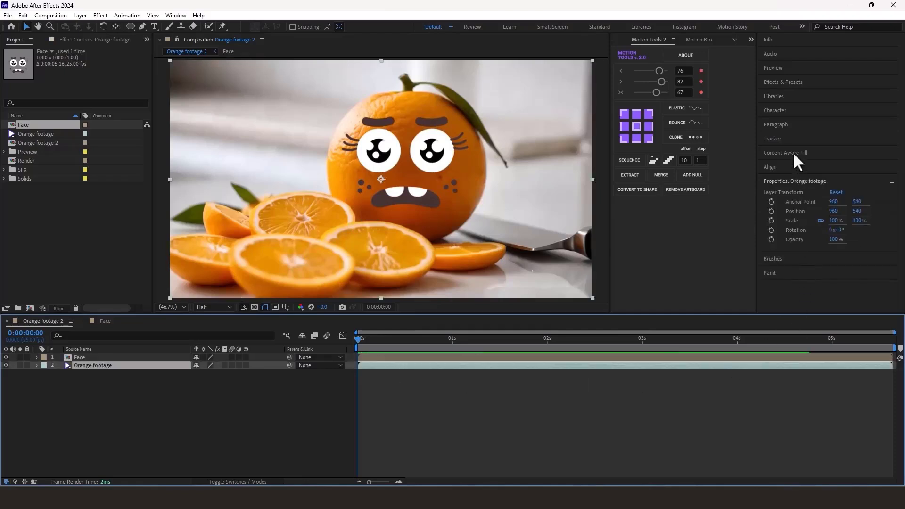
{"action": "left_click", "coordinate": [788, 140]}
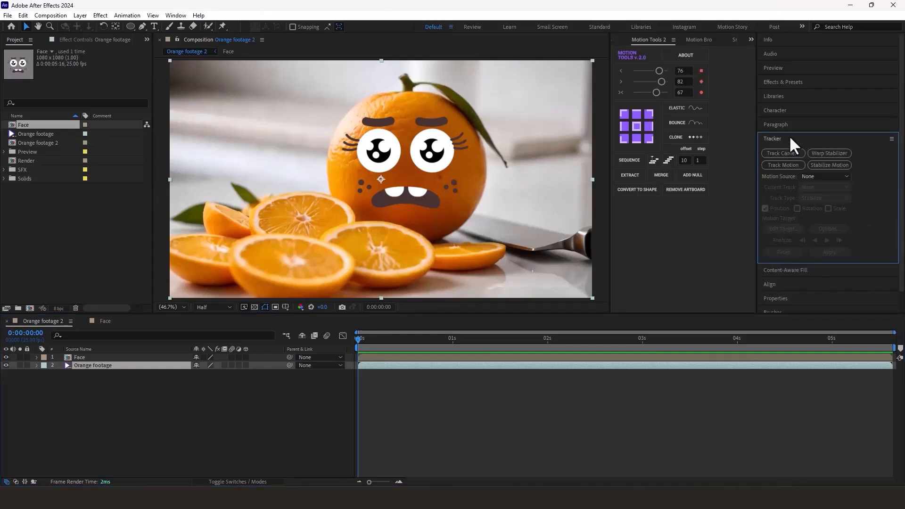
{"action": "left_click", "coordinate": [774, 153]}
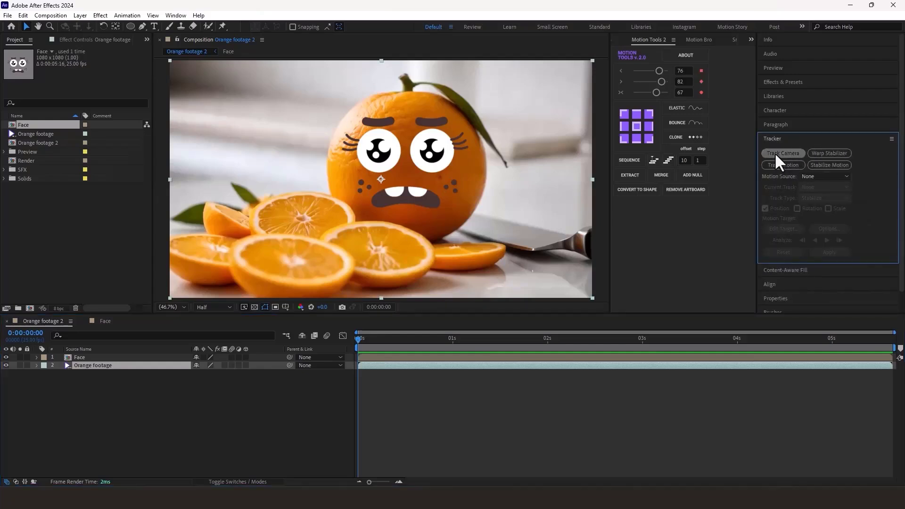
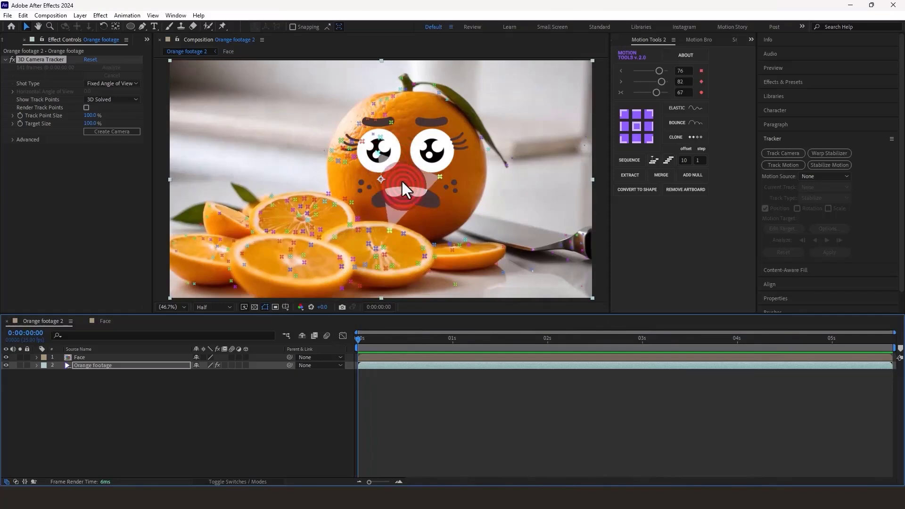
Create a null and camera from the three track points whose target sits over the face's mouth
{"action": "left_click", "coordinate": [401, 179]}
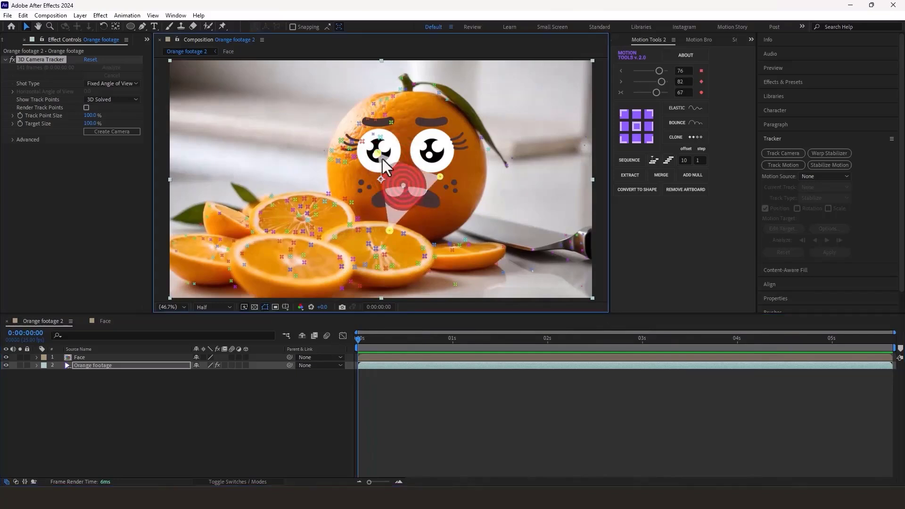
{"action": "right_click", "coordinate": [396, 173]}
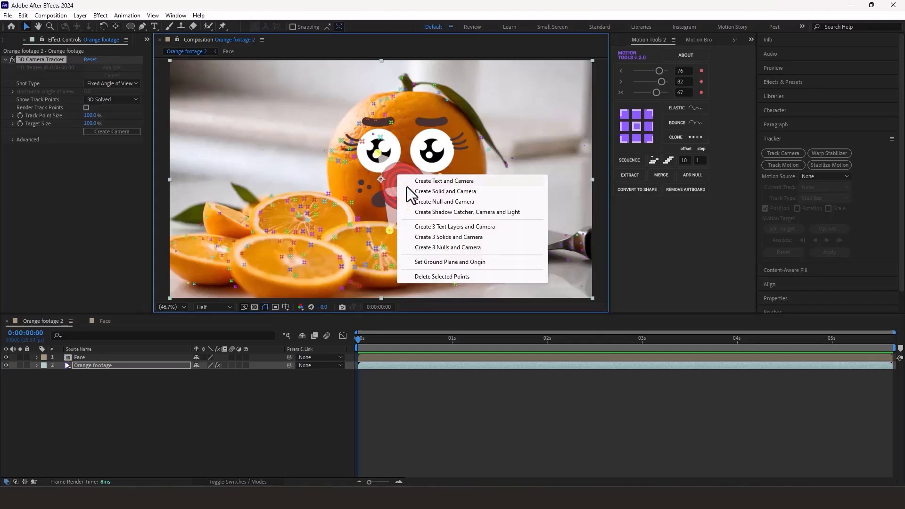
{"action": "left_click", "coordinate": [443, 203]}
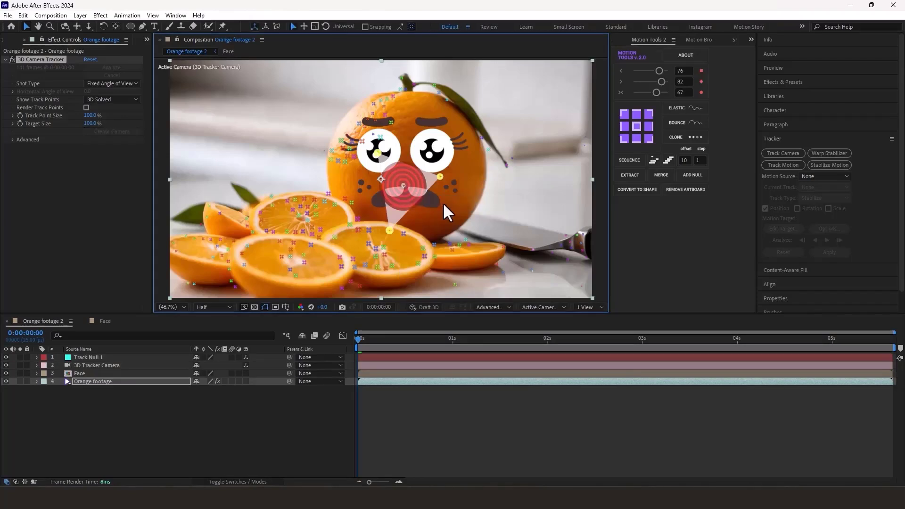
Parent the Face layer to Track Null 1 and make it a 3D layer
{"action": "left_click", "coordinate": [119, 373]}
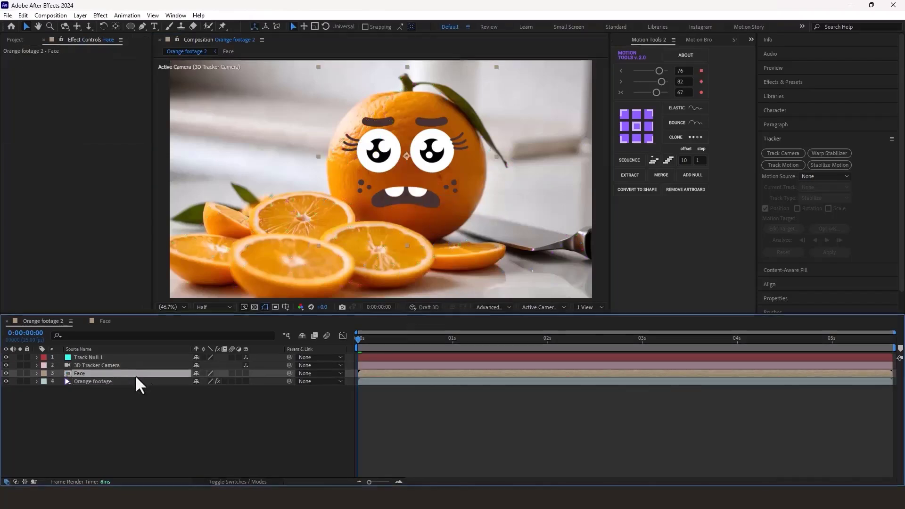
{"action": "left_click_drag", "start_coordinate": [289, 372], "coordinate": [237, 358]}
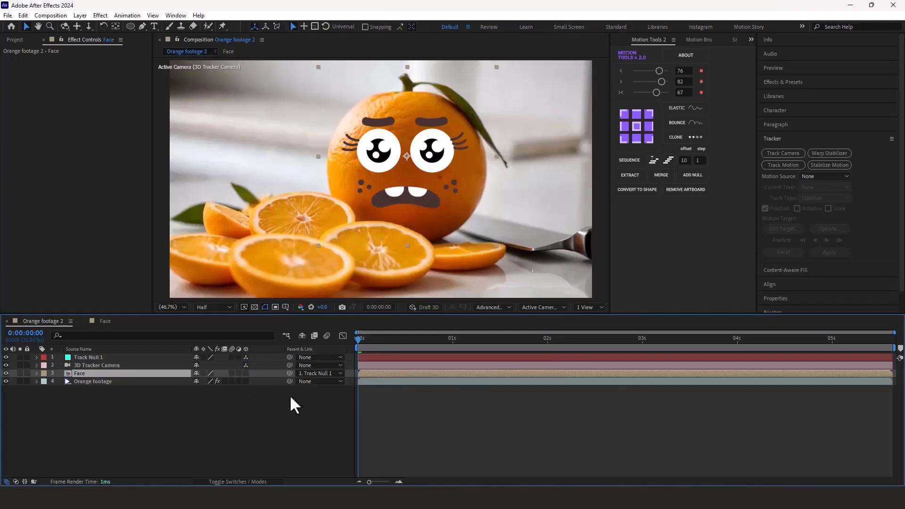
{"action": "left_click", "coordinate": [245, 373]}
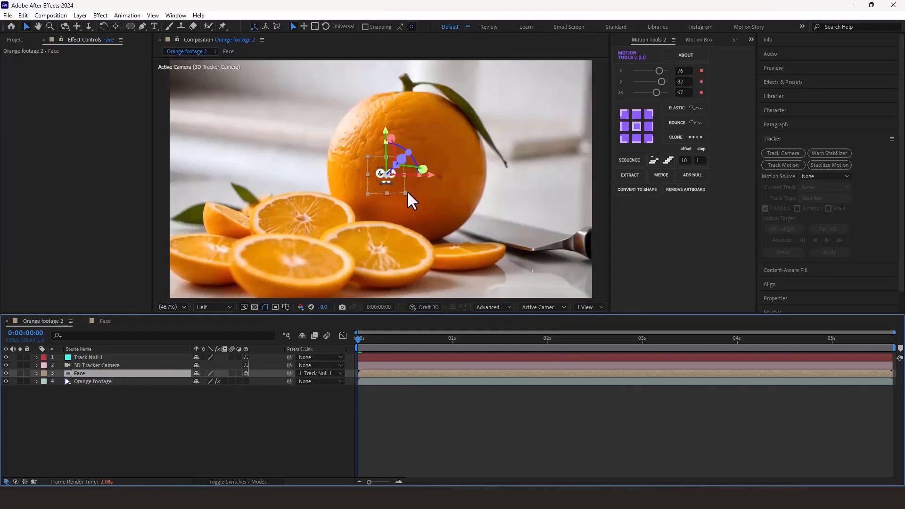
Enlarge the Face layer, centre it on the orange and rotate it in 3D to face forward on the fruit
{"action": "left_click_drag", "start_coordinate": [406, 192], "coordinate": [461, 214]}
{"action": "left_click_drag", "start_coordinate": [389, 193], "coordinate": [411, 175]}
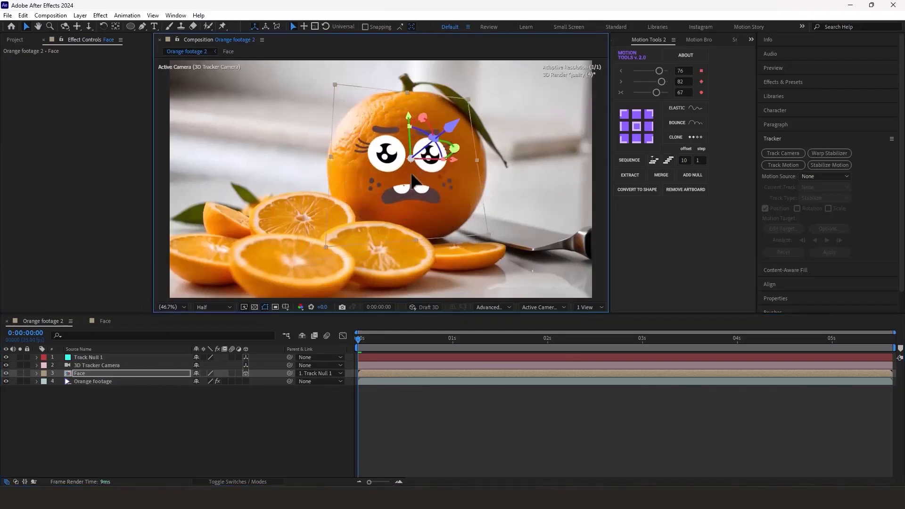
{"action": "left_click_drag", "start_coordinate": [448, 144], "coordinate": [421, 136]}
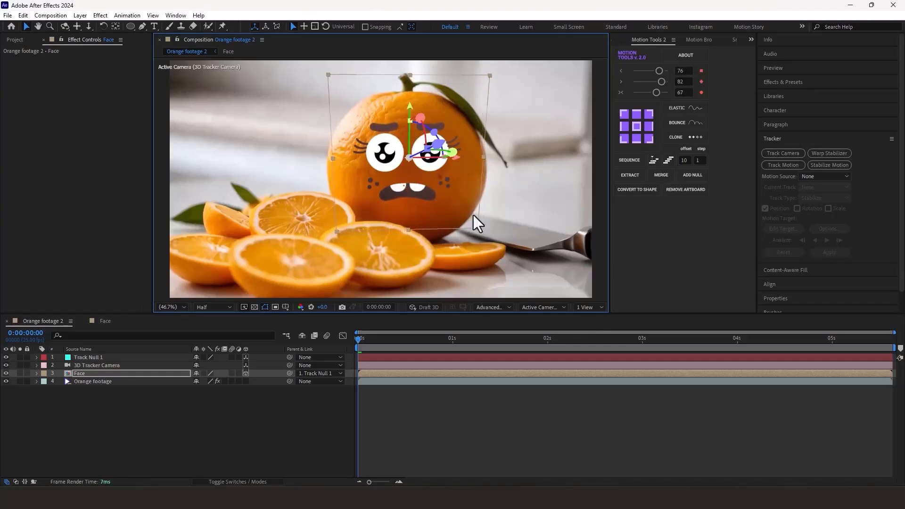
Play and scrub through Orange footage 2 to check how the face follows the orange
{"action": "left_click", "coordinate": [260, 347]}
{"action": "key", "text": "space"}
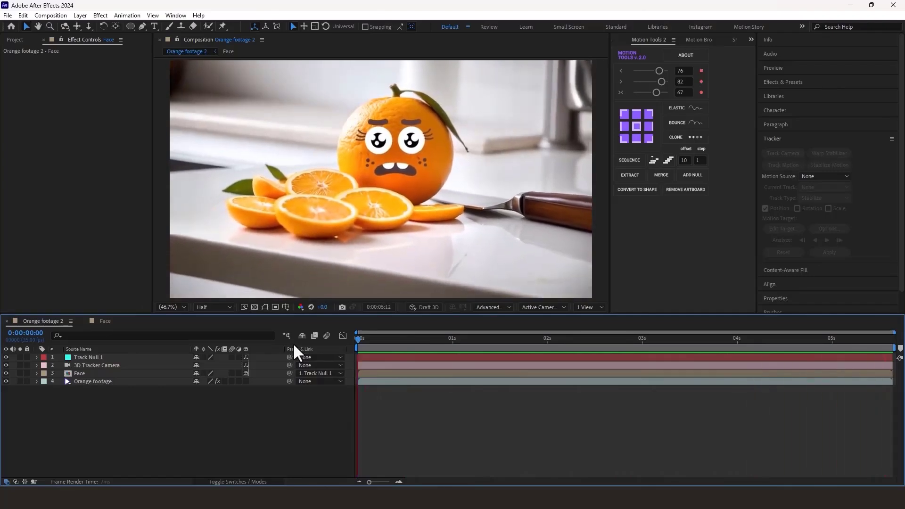
{"action": "key", "text": "space"}
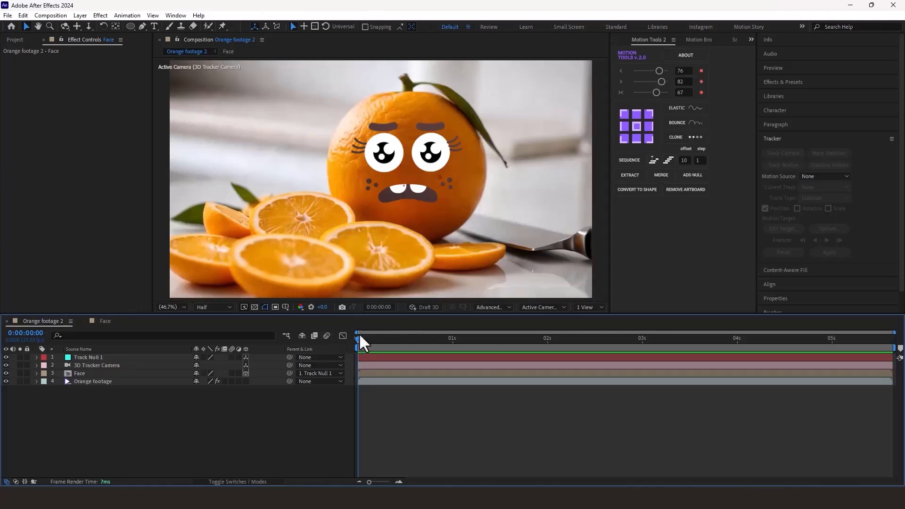
{"action": "left_click_drag", "start_coordinate": [370, 341], "coordinate": [670, 343]}
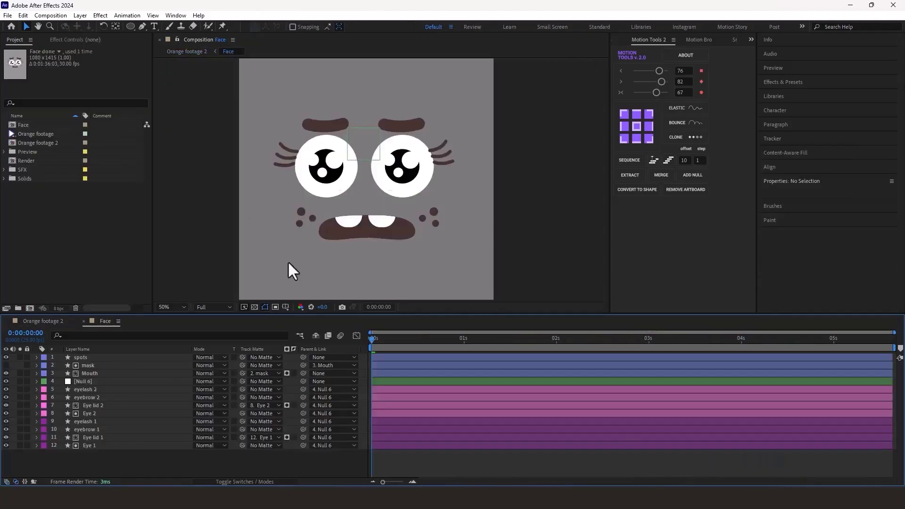
In the Face composition, scale the Mouth layer down to about 78.8% and move it up closer to the eyes
{"action": "left_click", "coordinate": [397, 233]}
{"action": "left_click", "coordinate": [400, 240]}
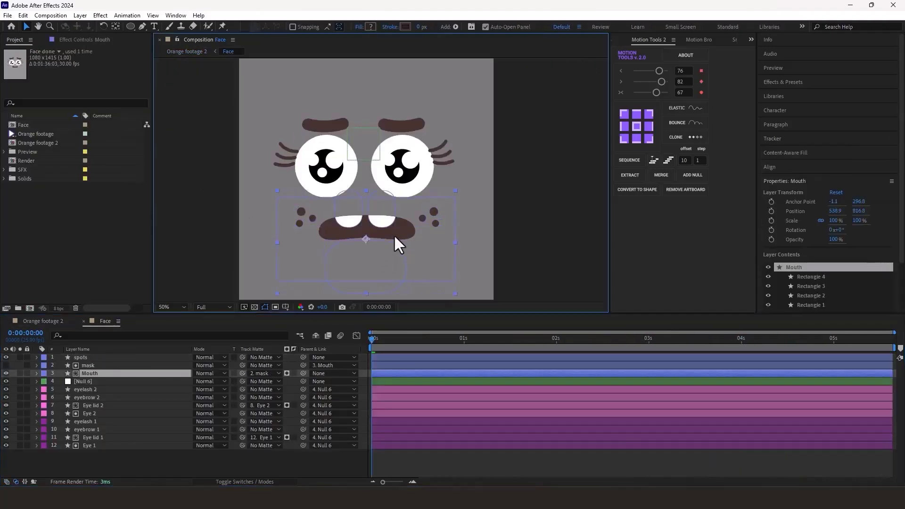
{"action": "left_click_drag", "start_coordinate": [456, 243], "coordinate": [442, 242]}
{"action": "left_click_drag", "start_coordinate": [390, 253], "coordinate": [389, 246]}
{"action": "left_click_drag", "start_coordinate": [441, 232], "coordinate": [397, 232]}
Change the fill of the mouth's base shape to a dark red
{"action": "double_click", "coordinate": [397, 232]}
{"action": "left_click", "coordinate": [370, 26]}
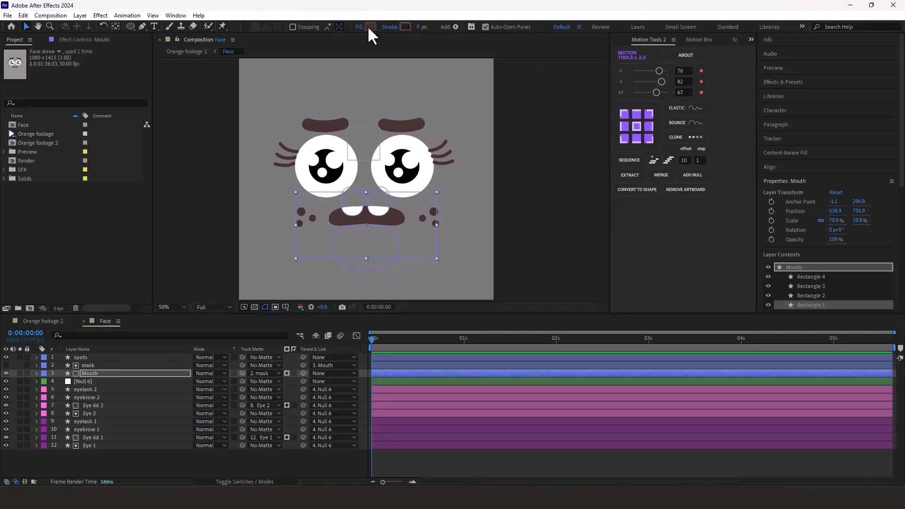
{"action": "left_click_drag", "start_coordinate": [751, 216], "coordinate": [700, 235]}
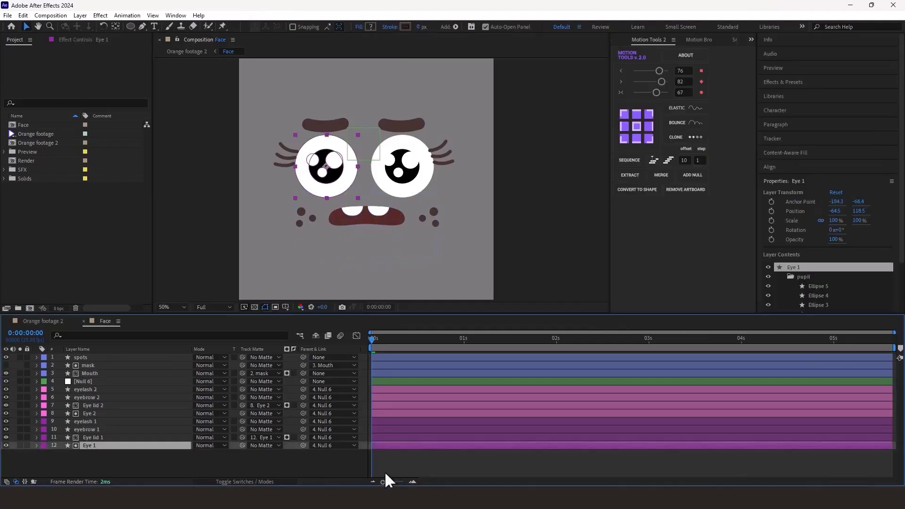
Add the expression value + [noise(time * 5) * 5,0] to the position of the pupil group in the Eye 1 layer
{"action": "left_click", "coordinate": [384, 471]}
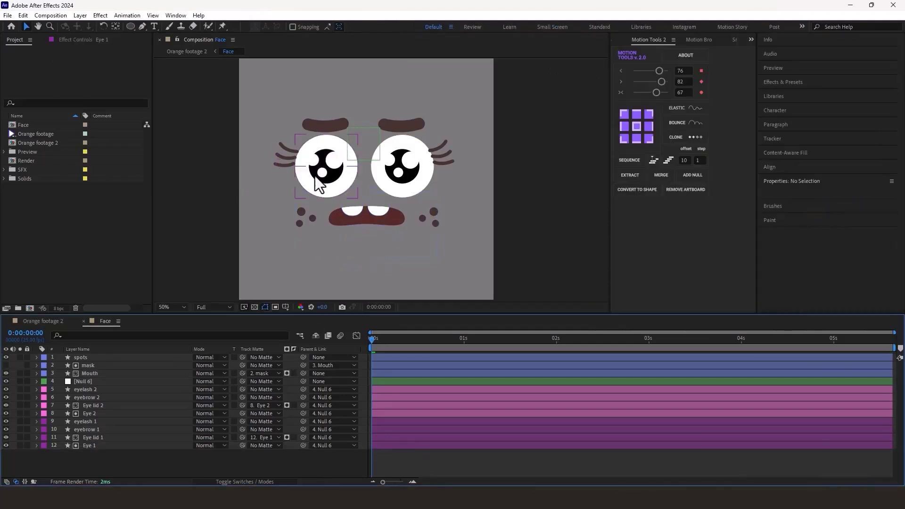
{"action": "scroll", "coordinate": [344, 179], "scroll_direction": "up", "scroll_amount": 2}
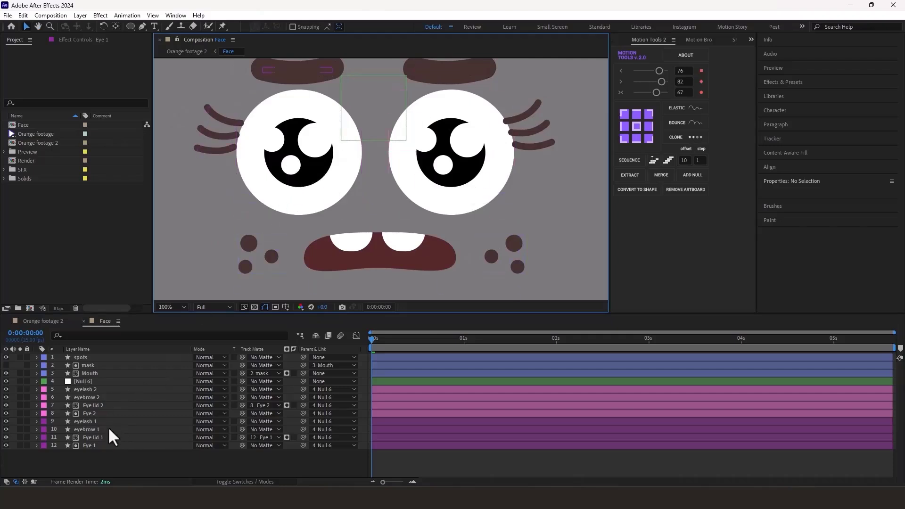
{"action": "left_click", "coordinate": [92, 446]}
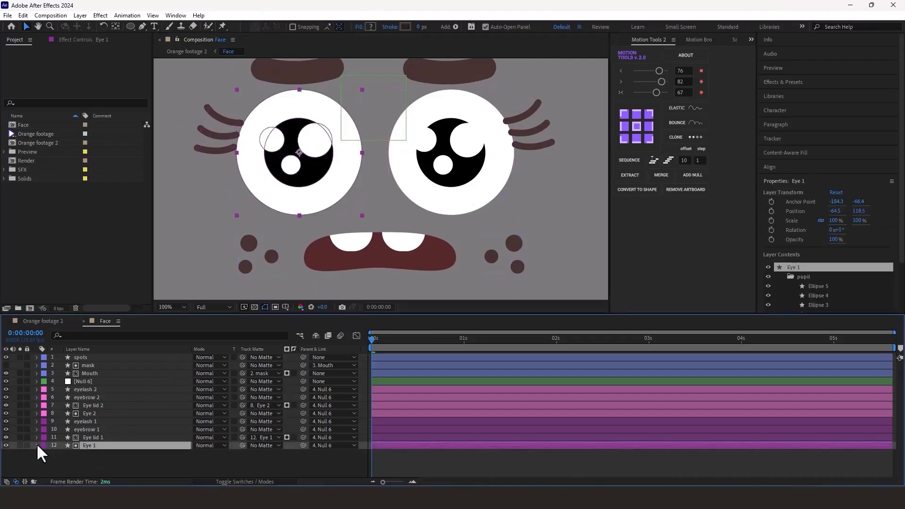
{"action": "left_click", "coordinate": [37, 446]}
{"action": "left_click", "coordinate": [65, 462]}
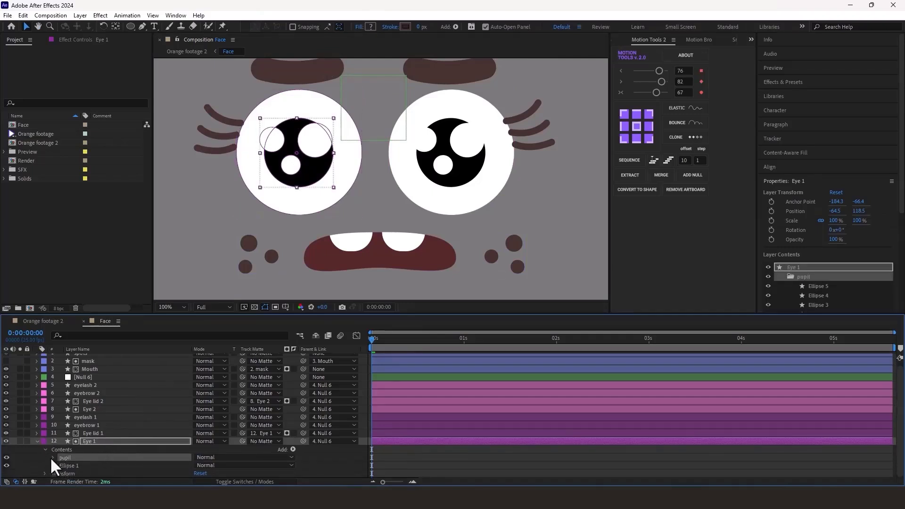
{"action": "left_click", "coordinate": [52, 458]}
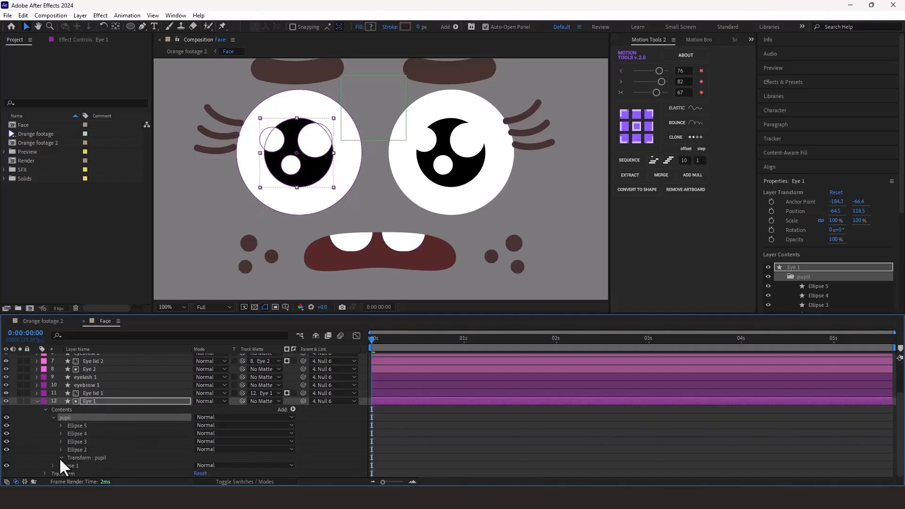
{"action": "left_click", "coordinate": [60, 457]}
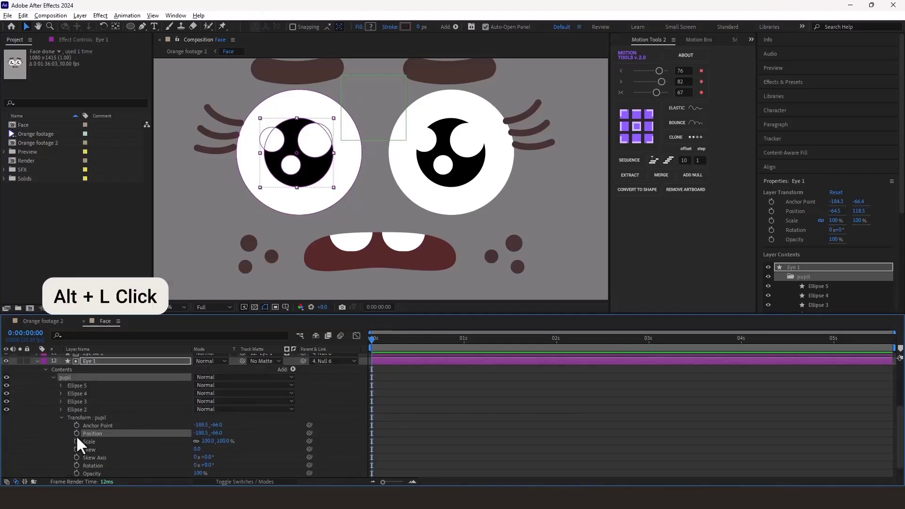
{"action": "left_click", "coordinate": [76, 434], "text": "alt"}
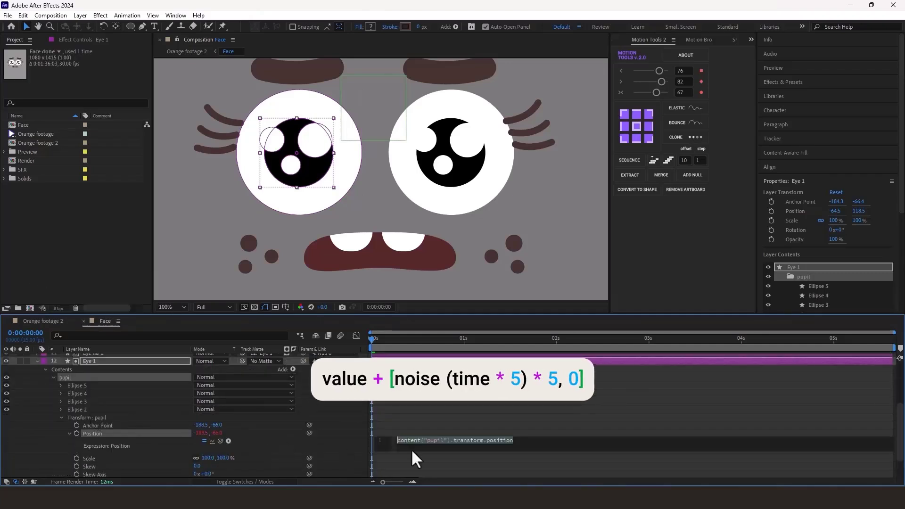
{"action": "type", "text": "value + [noise(time * 5) * 5,0]"}
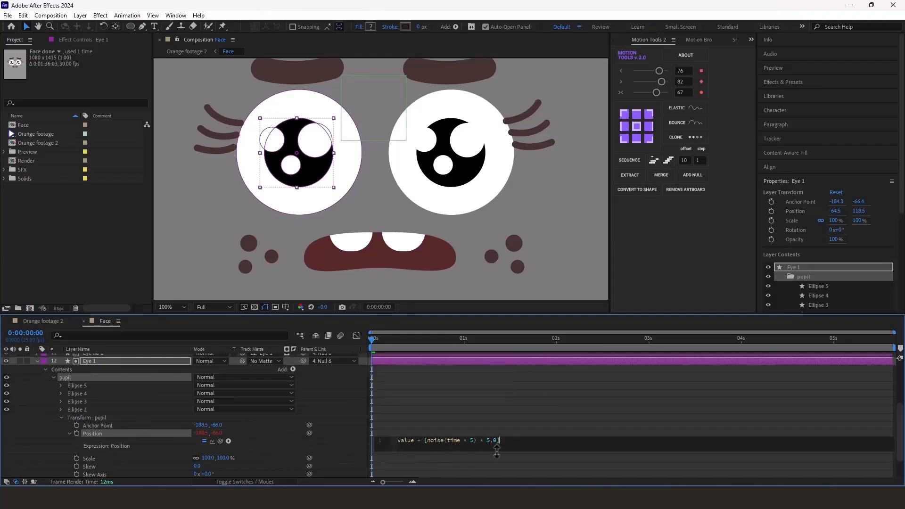
Commit the expression value + [noise(time * 5) * 5,0] on Eye 1's pupil Position and preview the eye jitter
{"action": "left_click", "coordinate": [447, 415]}
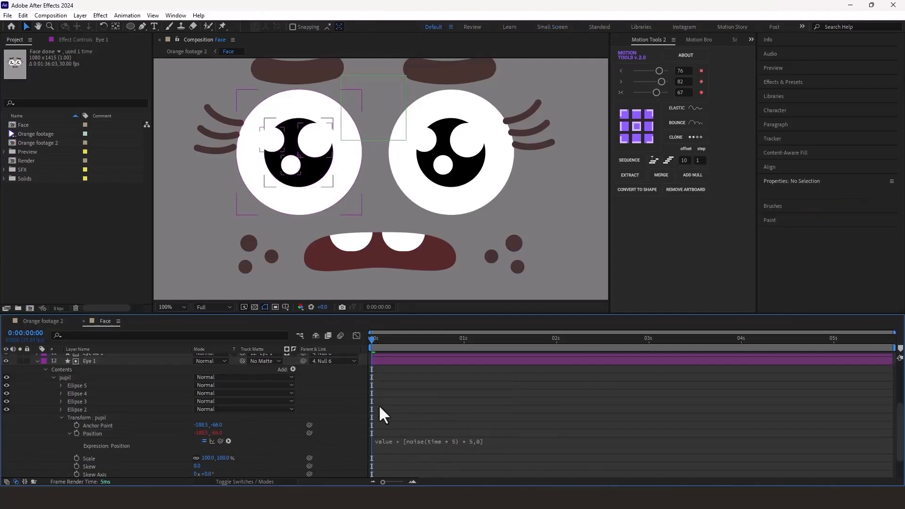
{"action": "key", "text": "space"}
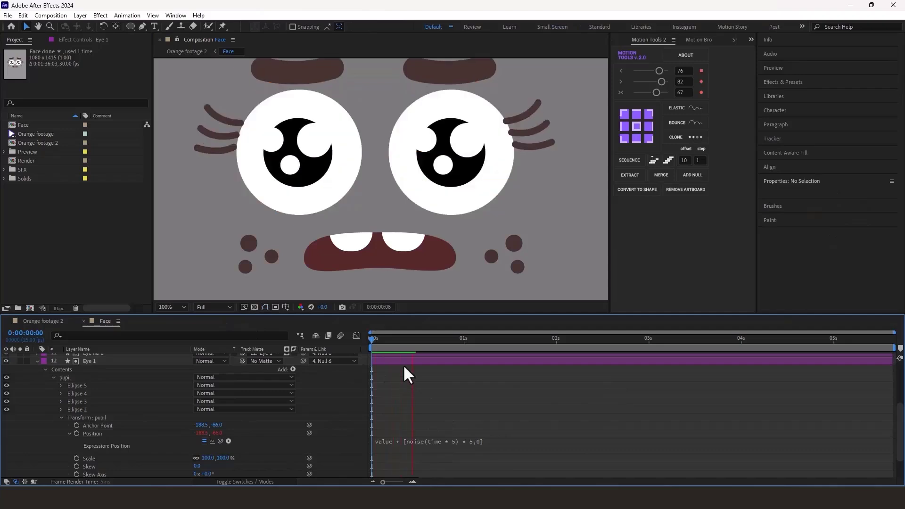
{"action": "key", "text": "space"}
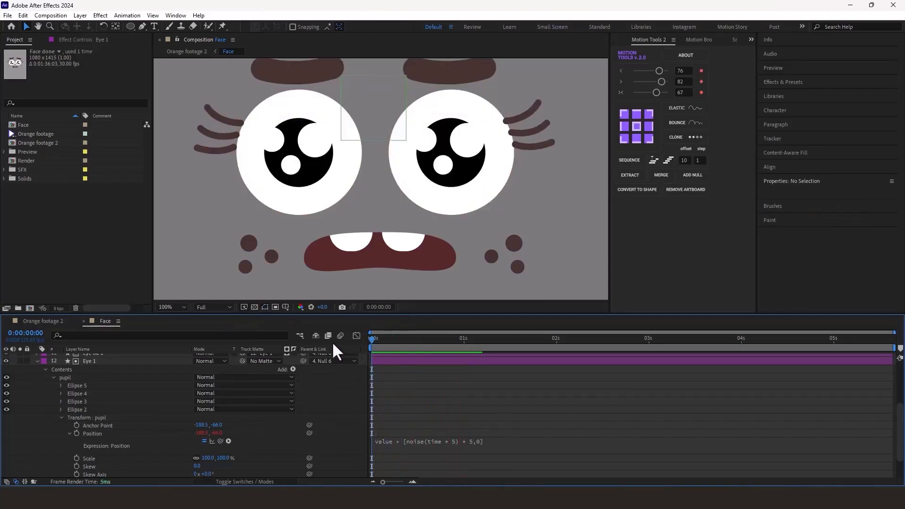
{"action": "key", "text": "space"}
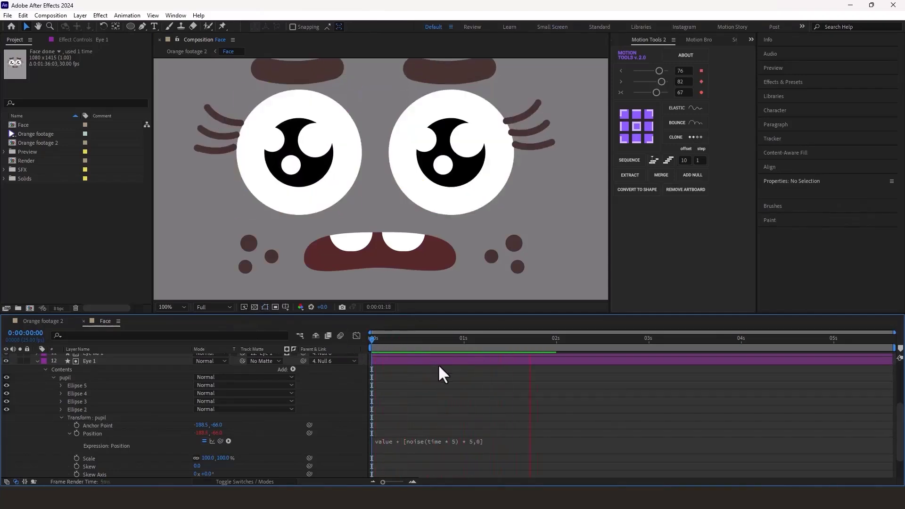
{"action": "key", "text": "space"}
Copy only the expression from Eye 1's pupil Position, paste it onto Eye 2's pupil Position, and collapse both layers
{"action": "right_click", "coordinate": [93, 432]}
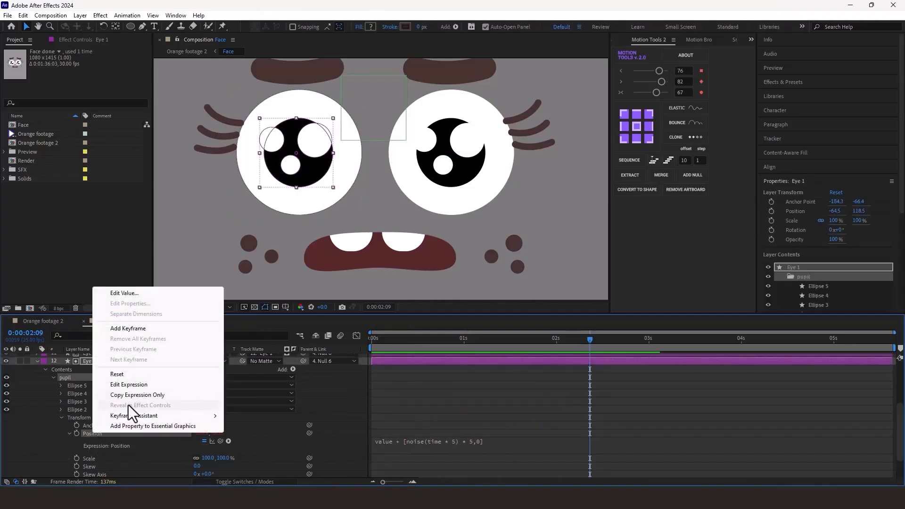
{"action": "left_click", "coordinate": [120, 395]}
{"action": "left_click", "coordinate": [31, 362]}
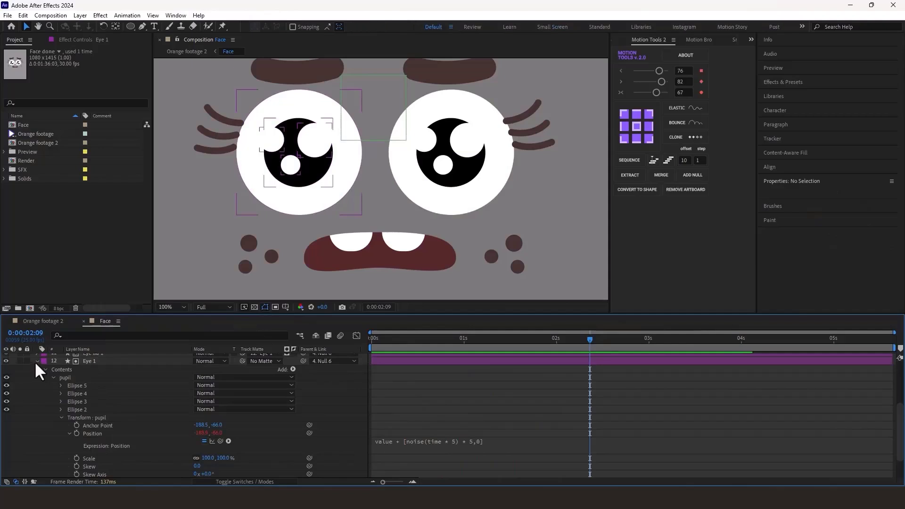
{"action": "left_click", "coordinate": [34, 361]}
{"action": "left_click", "coordinate": [101, 413]}
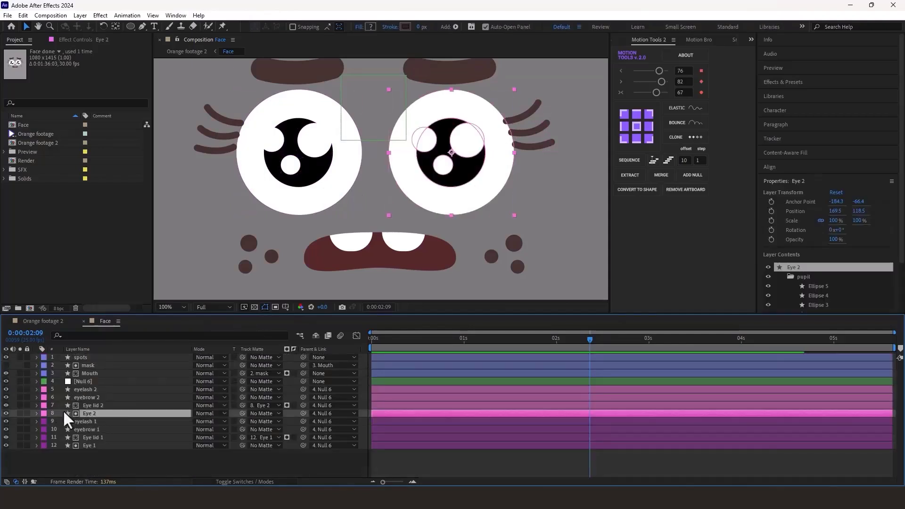
{"action": "key", "text": "ctrl+v"}
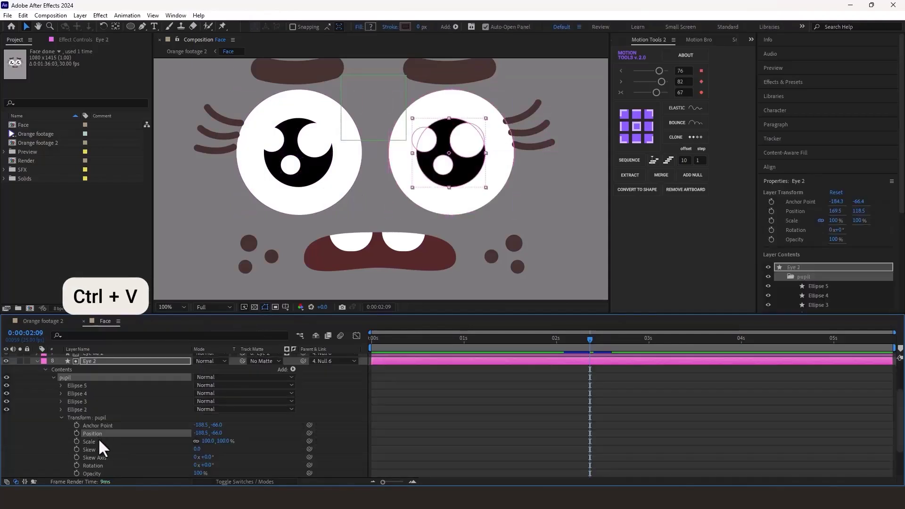
{"action": "left_click", "coordinate": [55, 416]}
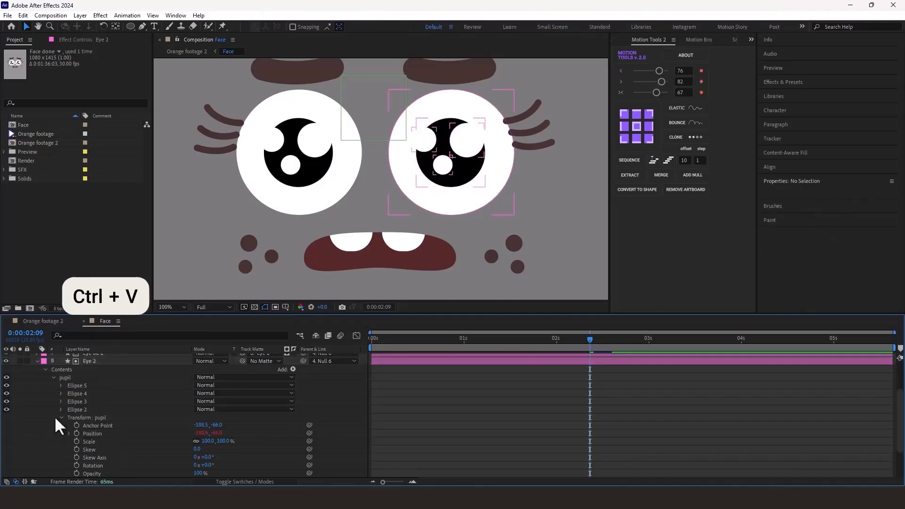
{"action": "left_click", "coordinate": [51, 378]}
{"action": "left_click", "coordinate": [34, 408]}
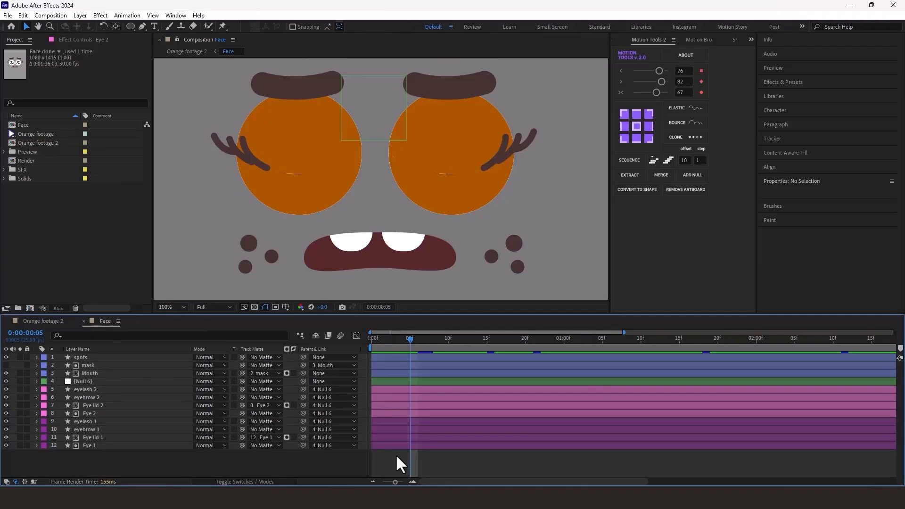
Reveal the keyframed properties and shift all eyelash, eyebrow and eyelid blink keyframes so they start at about frame 19
{"action": "key", "text": "u"}
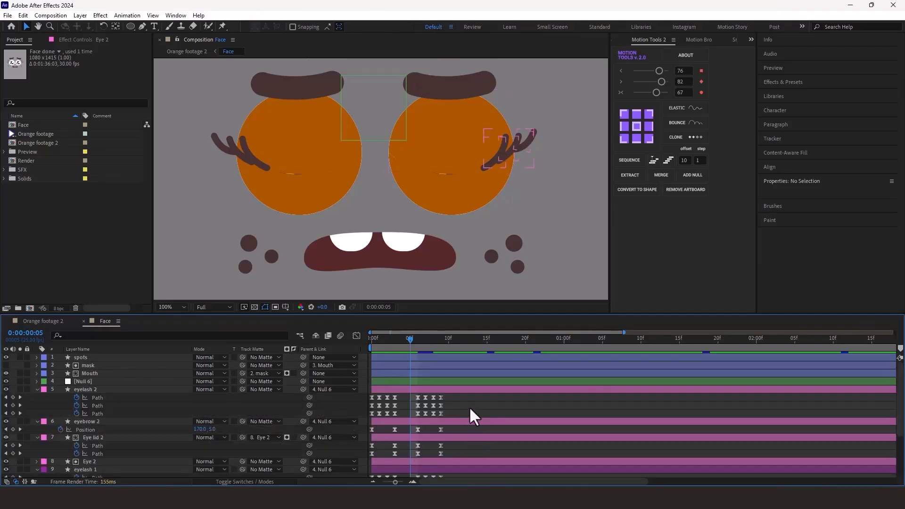
{"action": "left_click_drag", "start_coordinate": [445, 401], "coordinate": [359, 470]}
{"action": "scroll", "coordinate": [371, 415], "scroll_direction": "up", "scroll_amount": 4}
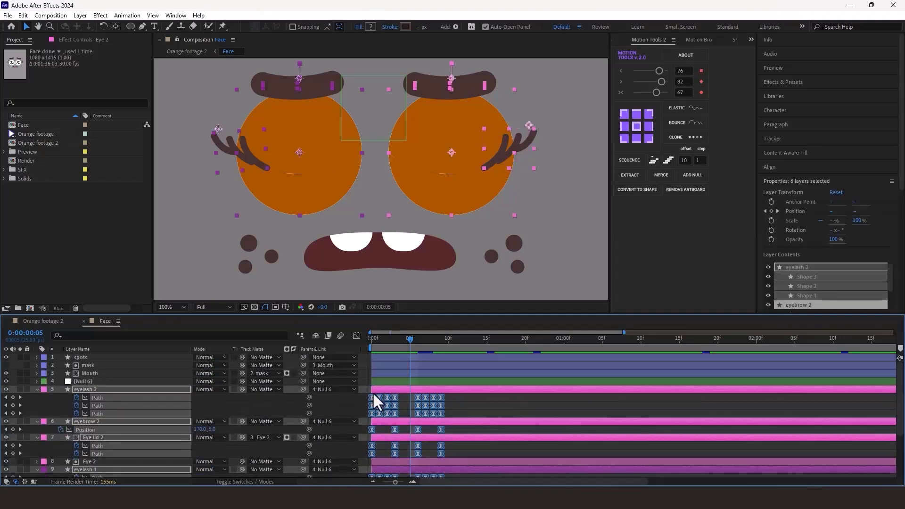
{"action": "left_click_drag", "start_coordinate": [377, 395], "coordinate": [527, 411]}
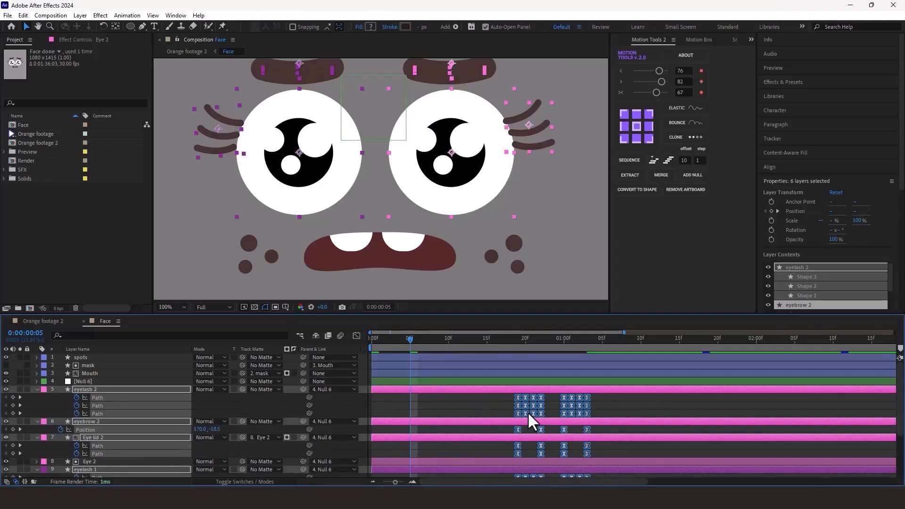
{"action": "left_click", "coordinate": [445, 403]}
{"action": "mouse_move", "coordinate": [400, 349]}
{"action": "left_mouse_down"}
{"action": "mouse_move", "coordinate": [382, 338]}
{"action": "mouse_move", "coordinate": [358, 349]}
{"action": "mouse_move", "coordinate": [387, 347]}
{"action": "left_mouse_up"}
{"action": "left_click", "coordinate": [328, 153]}
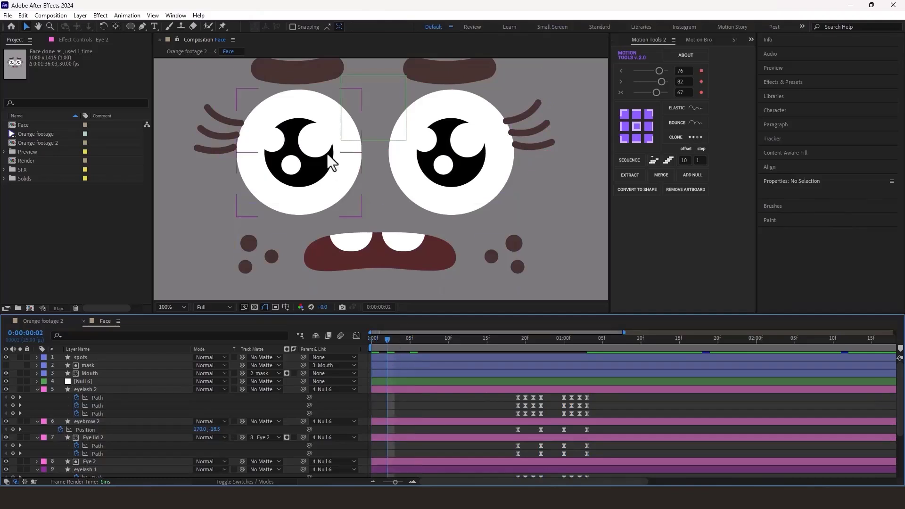
{"action": "left_click", "coordinate": [320, 153]}
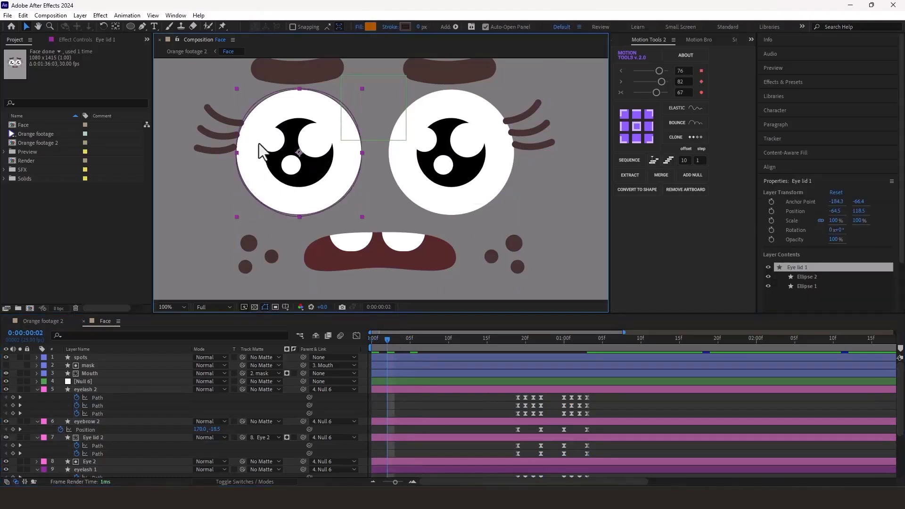
{"action": "left_click", "coordinate": [56, 321]}
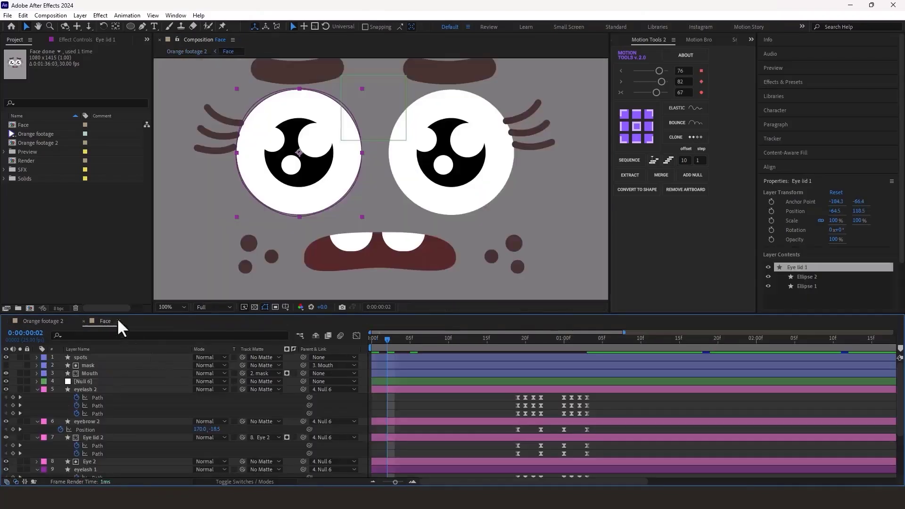
{"action": "left_click", "coordinate": [109, 321]}
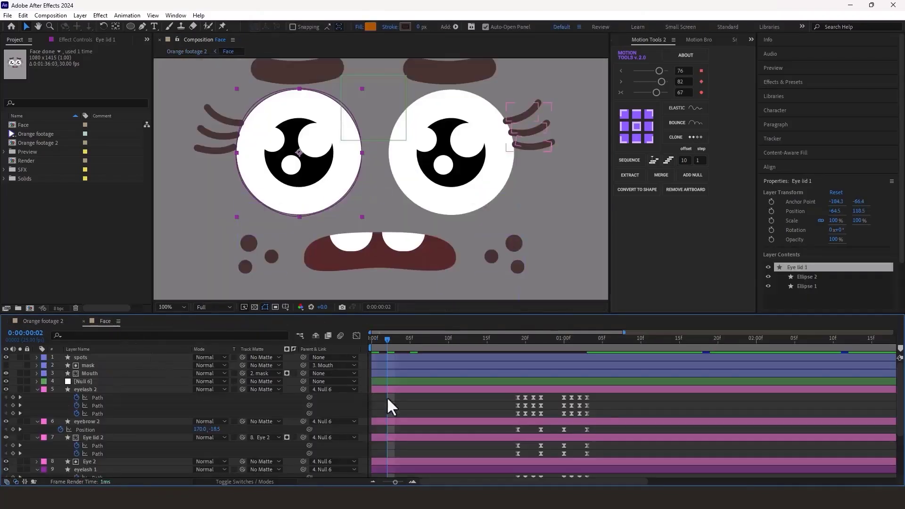
{"action": "scroll", "coordinate": [387, 397], "scroll_direction": "down", "scroll_amount": 4}
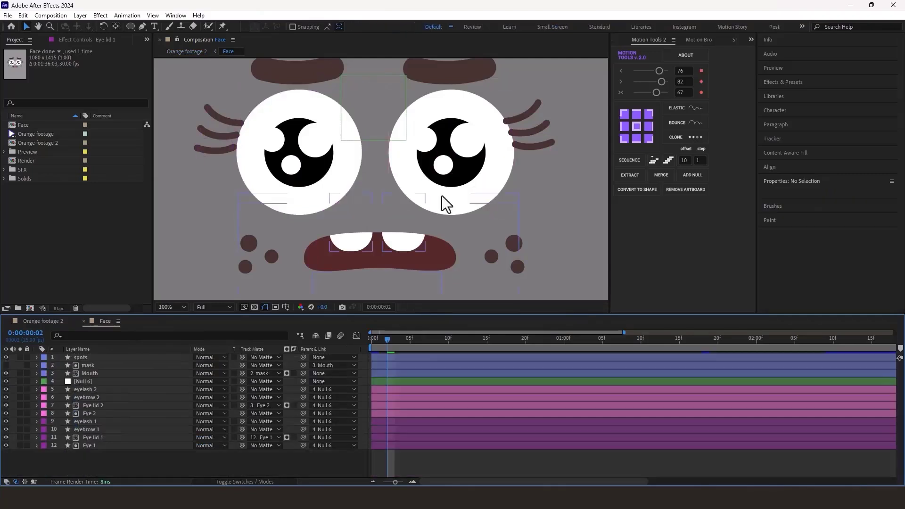
{"action": "left_click", "coordinate": [448, 209]}
Expand the pupil group transforms of Eye 1 and Eye 2 and start keyframing their Position at 0:00:00:02
{"action": "left_click", "coordinate": [101, 445]}
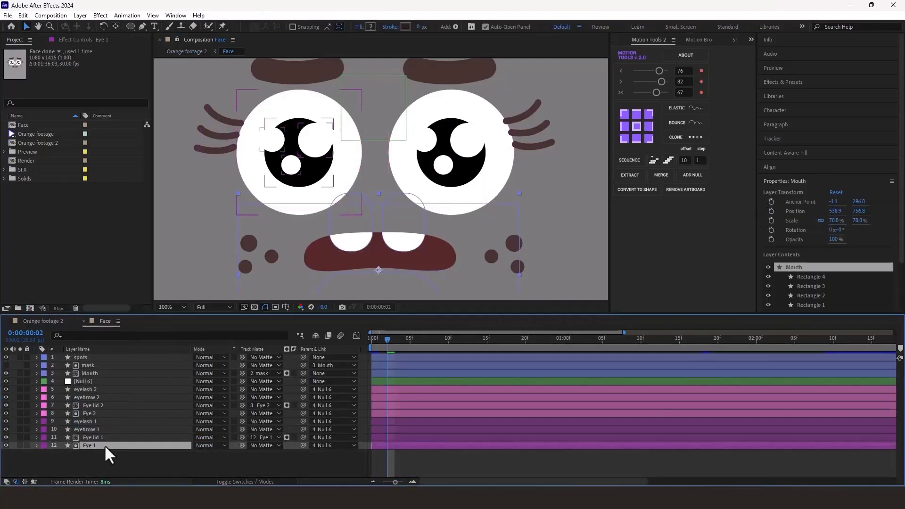
{"action": "left_click", "coordinate": [95, 412], "text": "ctrl"}
{"action": "left_click", "coordinate": [36, 413]}
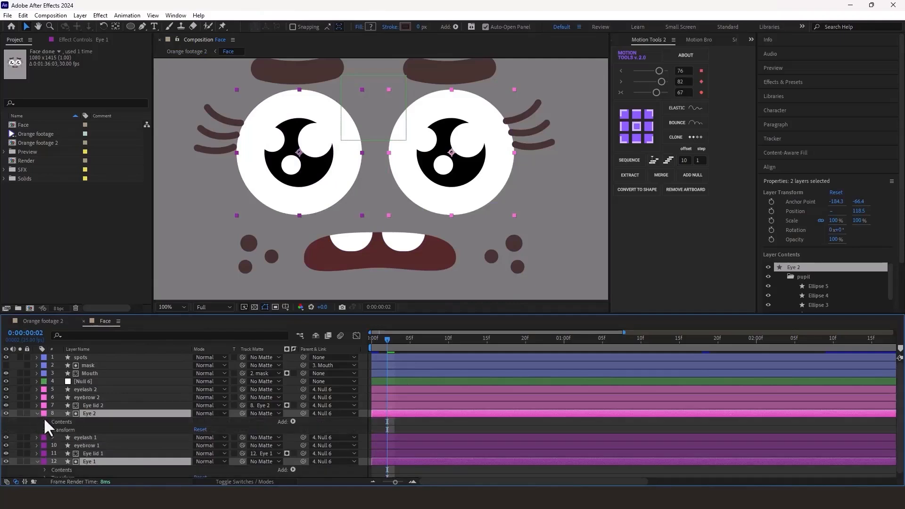
{"action": "left_click", "coordinate": [45, 422]}
{"action": "scroll", "coordinate": [49, 419], "scroll_direction": "down", "scroll_amount": 2}
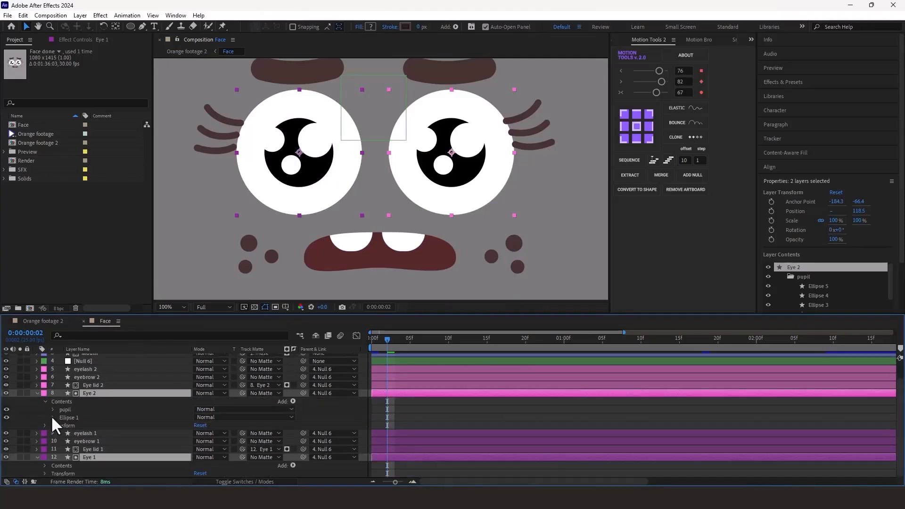
{"action": "left_click", "coordinate": [53, 409]}
{"action": "left_click", "coordinate": [60, 449]}
{"action": "scroll", "coordinate": [59, 440], "scroll_direction": "down", "scroll_amount": 4}
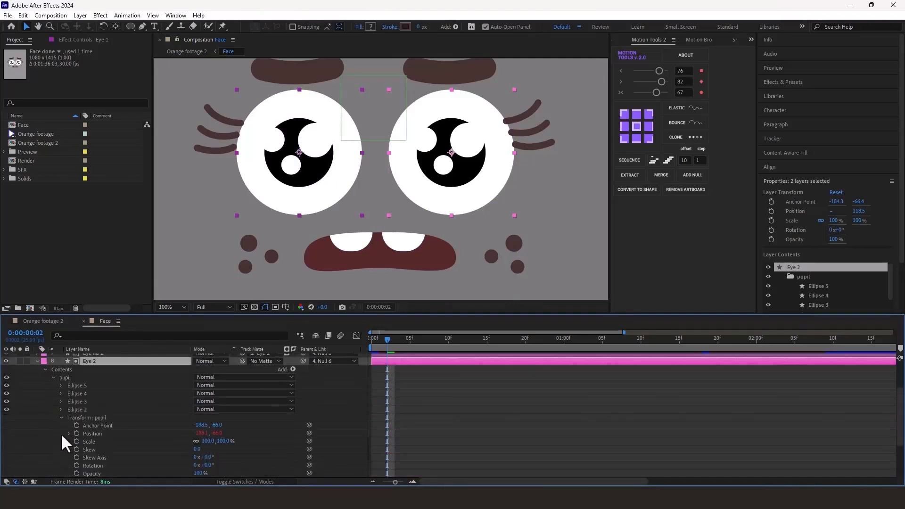
{"action": "left_click", "coordinate": [76, 434]}
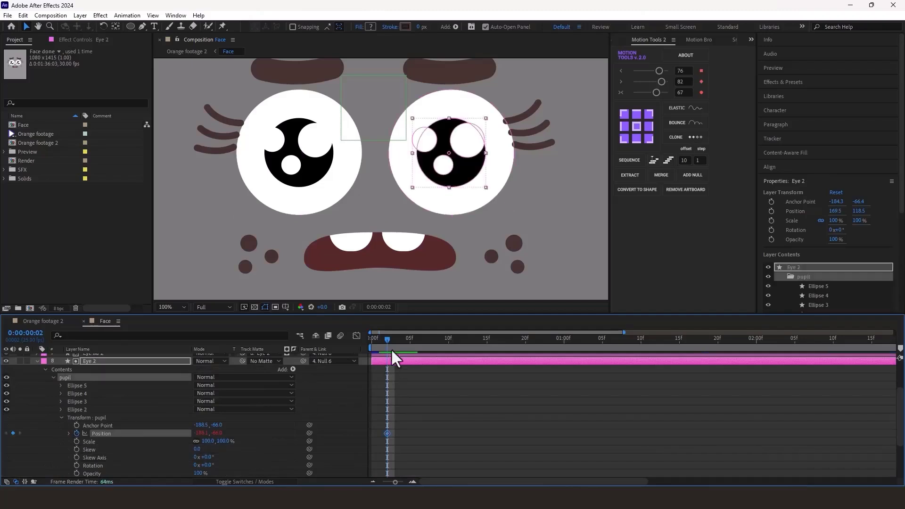
Mark every layer except Eye 1 and Eye 2 as shy, hide the shy layers, and show only the keyframed pupil Positions
{"action": "scroll", "coordinate": [392, 440], "scroll_direction": "down", "scroll_amount": 8}
{"action": "left_click", "coordinate": [392, 456]}
{"action": "key", "text": "u"}
{"action": "key", "text": "ctrl+a"}
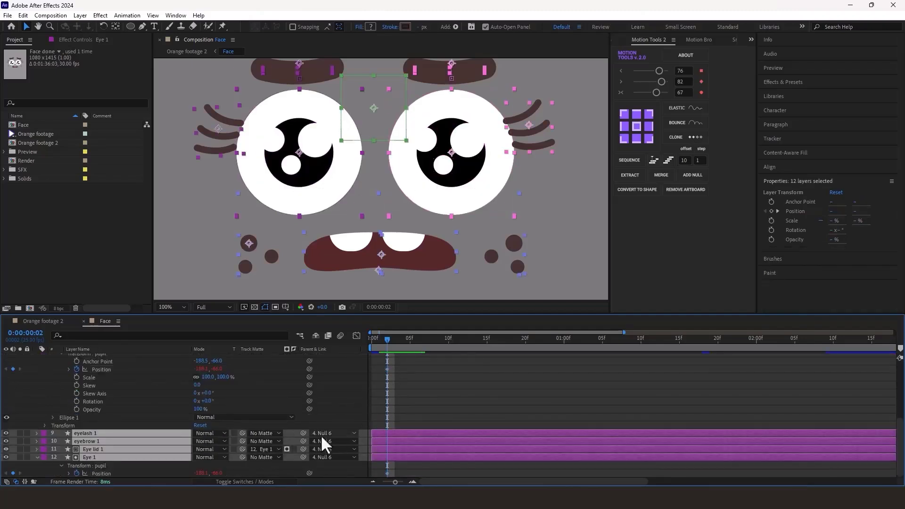
{"action": "left_click", "coordinate": [398, 456], "text": "ctrl"}
{"action": "scroll", "coordinate": [382, 408], "scroll_direction": "up", "scroll_amount": 10}
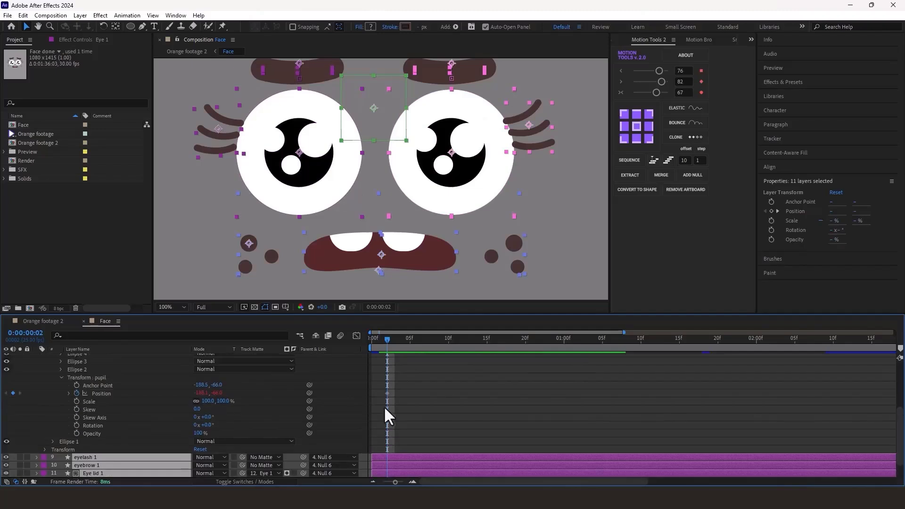
{"action": "left_click", "coordinate": [390, 412], "text": "ctrl"}
{"action": "key", "text": "F4"}
{"action": "left_click", "coordinate": [197, 405]}
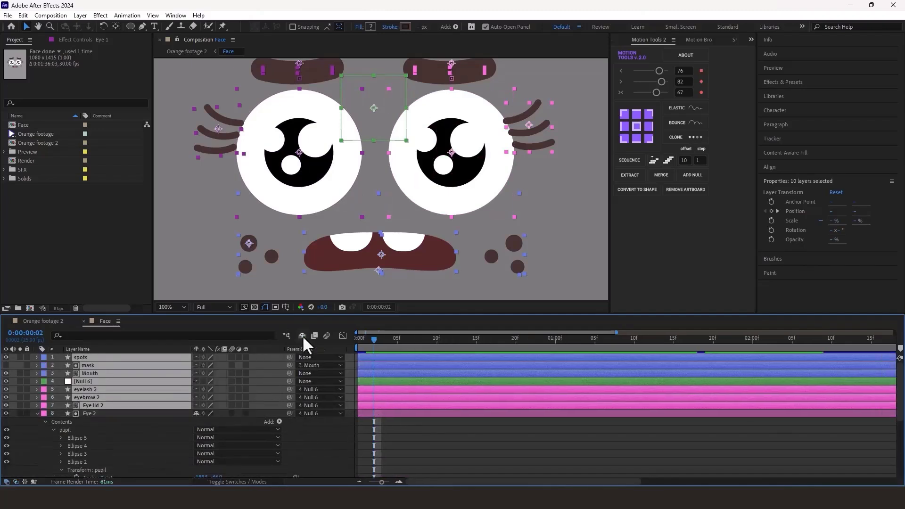
{"action": "left_click", "coordinate": [302, 335]}
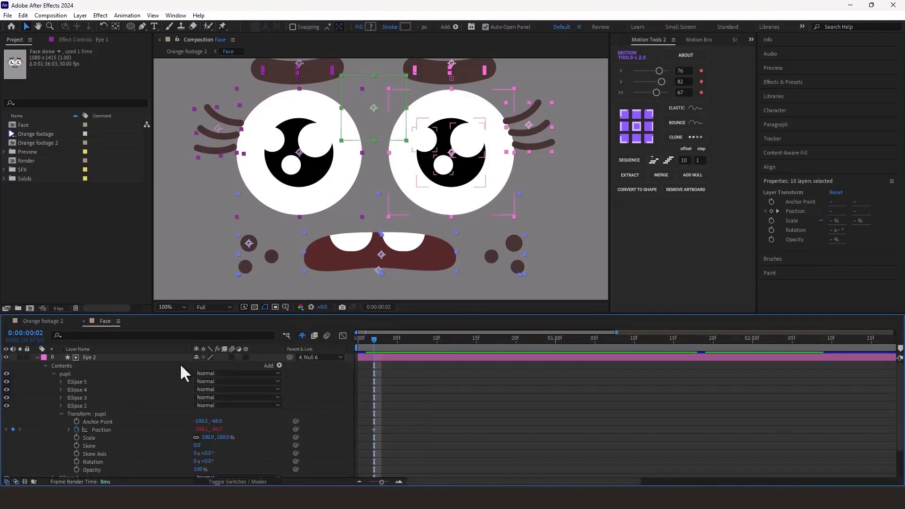
{"action": "left_click", "coordinate": [388, 378]}
{"action": "key", "text": "u"}
Move both pupil Position keyframes to frame 5, and at frame 10 shift both pupils down and to the left
{"action": "left_click_drag", "start_coordinate": [374, 341], "coordinate": [398, 375]}
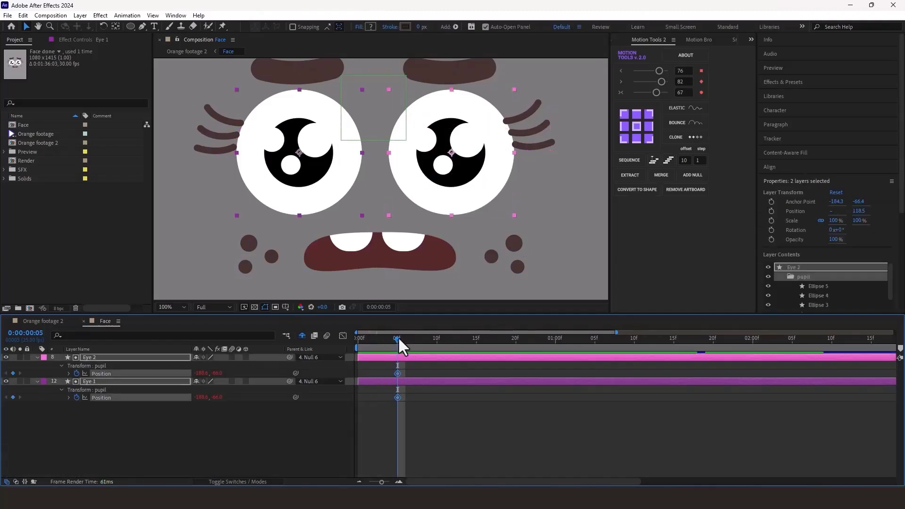
{"action": "left_click_drag", "start_coordinate": [398, 338], "coordinate": [435, 343]}
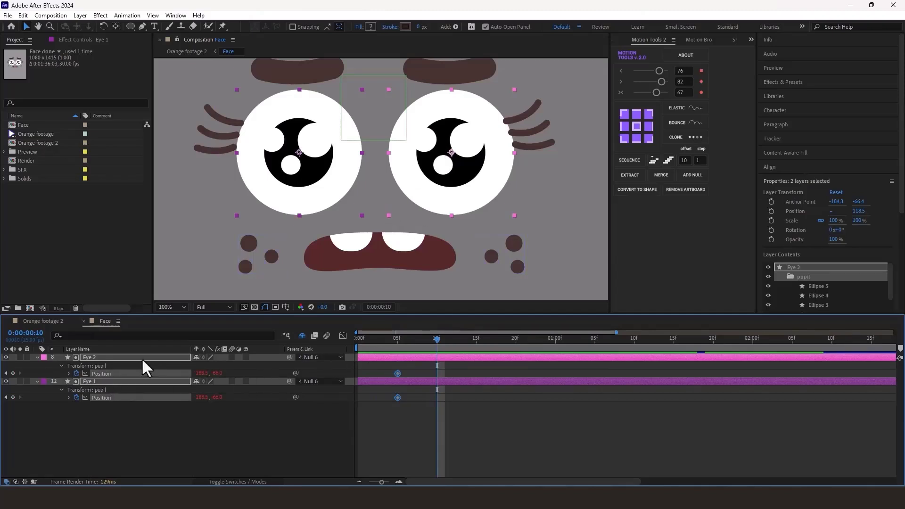
{"action": "key", "text": "shift+Left"}
{"action": "key", "text": "shift+Down"}
{"action": "key", "text": "shift+Left"}
{"action": "key", "text": "shift+Down"}
{"action": "key", "text": "shift+Left"}
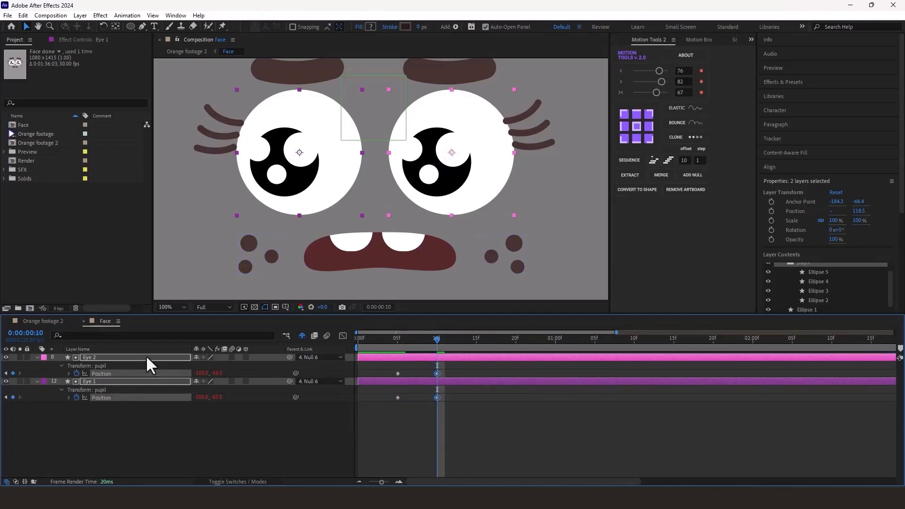
{"action": "key", "text": "shift+Down"}
{"action": "key", "text": "shift+Down"}
{"action": "key", "text": "shift+Left"}
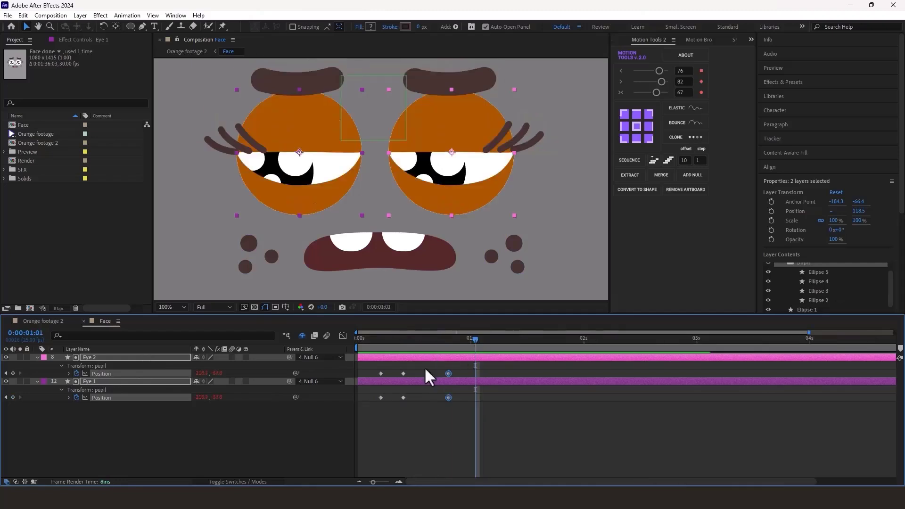
Copy the first pupil Position keyframes of both eyes and paste them at 0:00:01:01 to return the pupils to centre
{"action": "left_click_drag", "start_coordinate": [389, 368], "coordinate": [367, 405]}
{"action": "key", "text": "ctrl+c"}
{"action": "key", "text": "ctrl+v"}
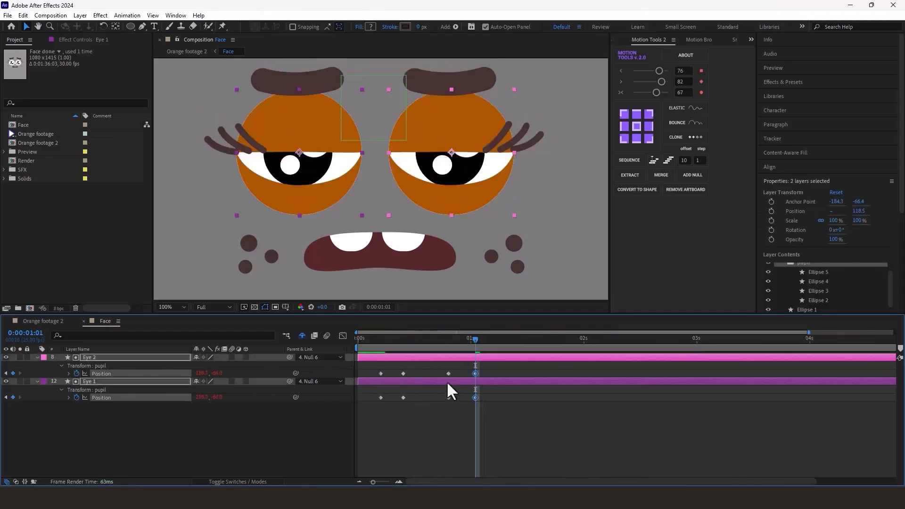
Check the eye movement on the timeline and apply Easy Ease to all pupil Position keyframes of Eye 1 and Eye 2
{"action": "left_click_drag", "start_coordinate": [442, 338], "coordinate": [366, 346]}
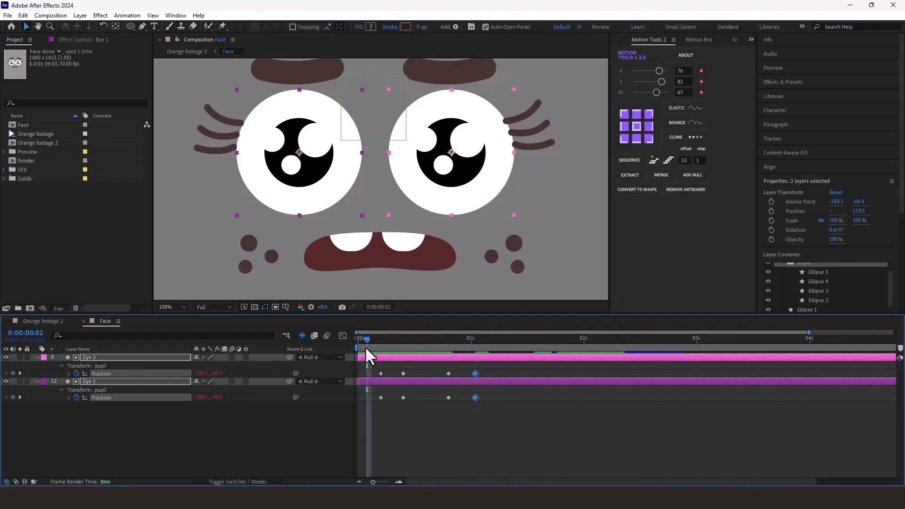
{"action": "left_click_drag", "start_coordinate": [493, 362], "coordinate": [370, 409]}
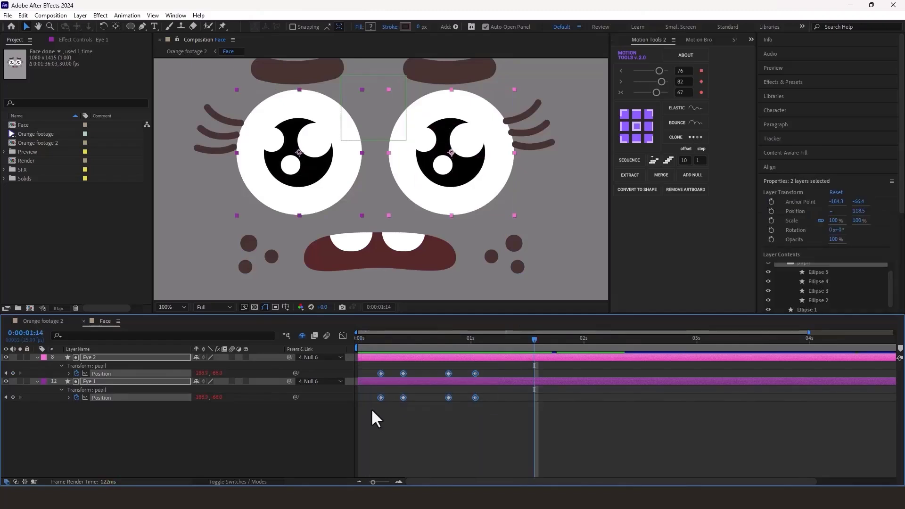
{"action": "key", "text": "F9"}
{"action": "left_click", "coordinate": [392, 420]}
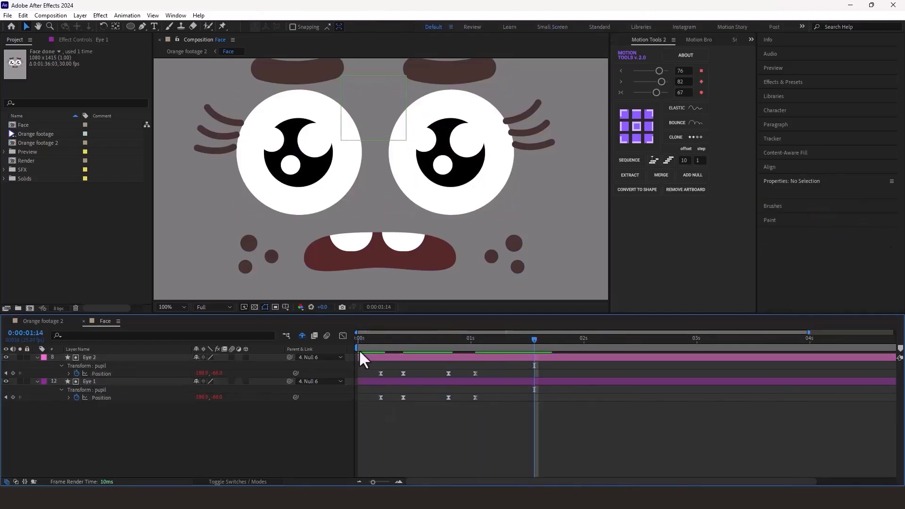
Copy the last pupil Position keyframes of Eye 1 and Eye 2 and paste them at 0:00:01:19
{"action": "key", "text": "space"}
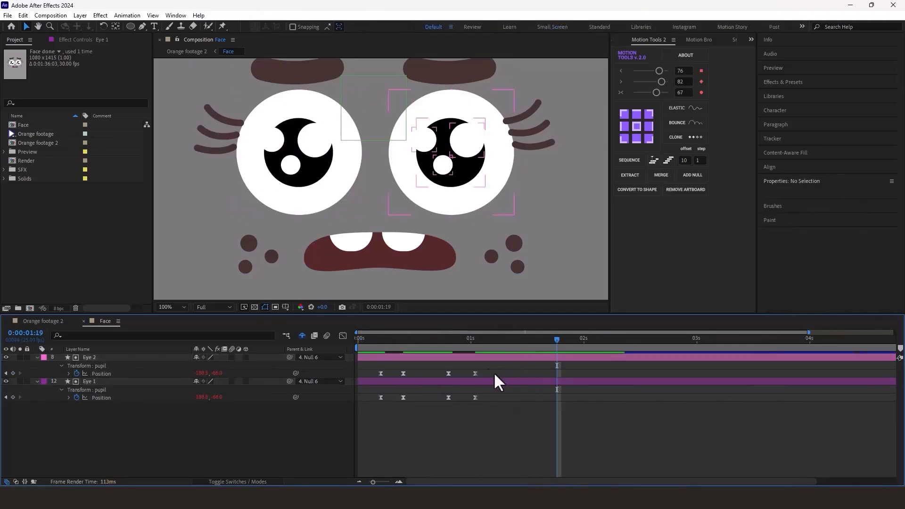
{"action": "left_click_drag", "start_coordinate": [485, 365], "coordinate": [467, 406]}
{"action": "key", "text": "ctrl+c"}
{"action": "key", "text": "ctrl+v"}
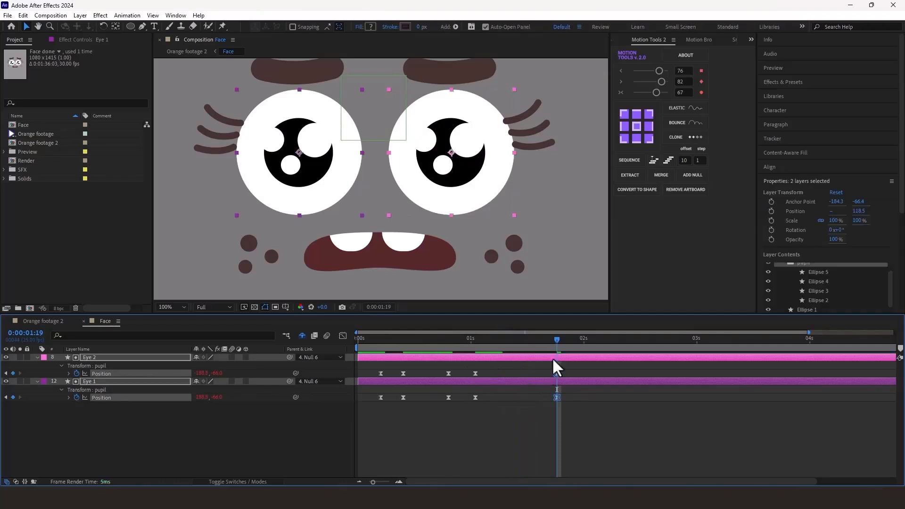
At 0:00:02:00 shift both pupils down and to the right, and check the look in the Orange footage 2 composition
{"action": "left_click_drag", "start_coordinate": [579, 338], "coordinate": [583, 338]}
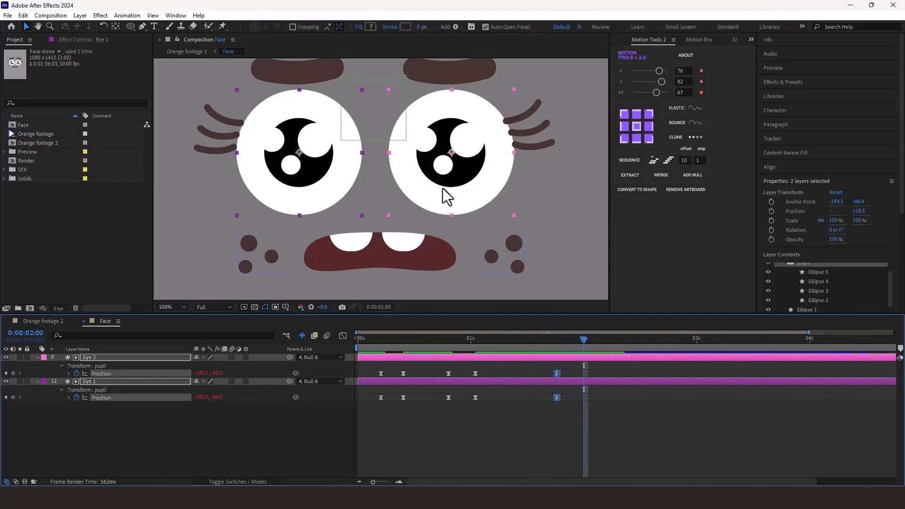
{"action": "key", "text": "shift+Right"}
{"action": "key", "text": "shift+Right"}
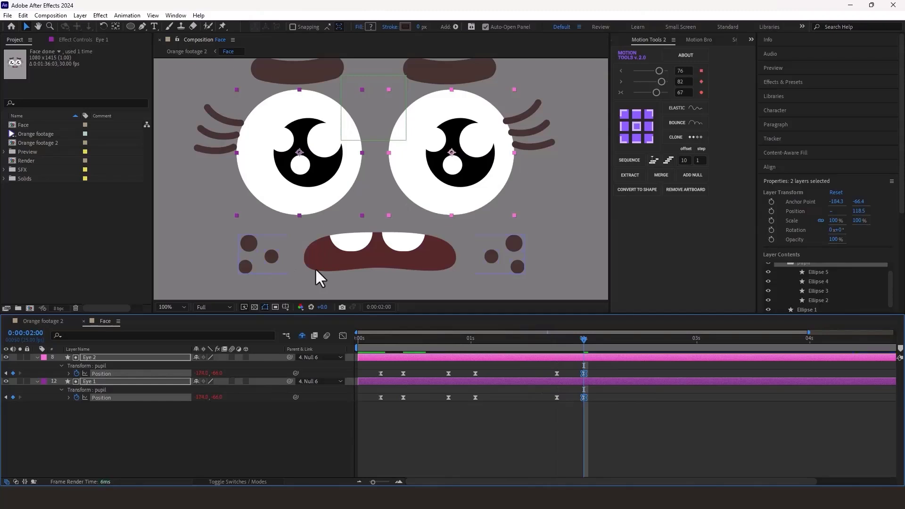
{"action": "key", "text": "shift+Down"}
{"action": "key", "text": "shift+Down"}
{"action": "key", "text": "shift+Right"}
{"action": "key", "text": "shift+Right"}
{"action": "key", "text": "shift+Down"}
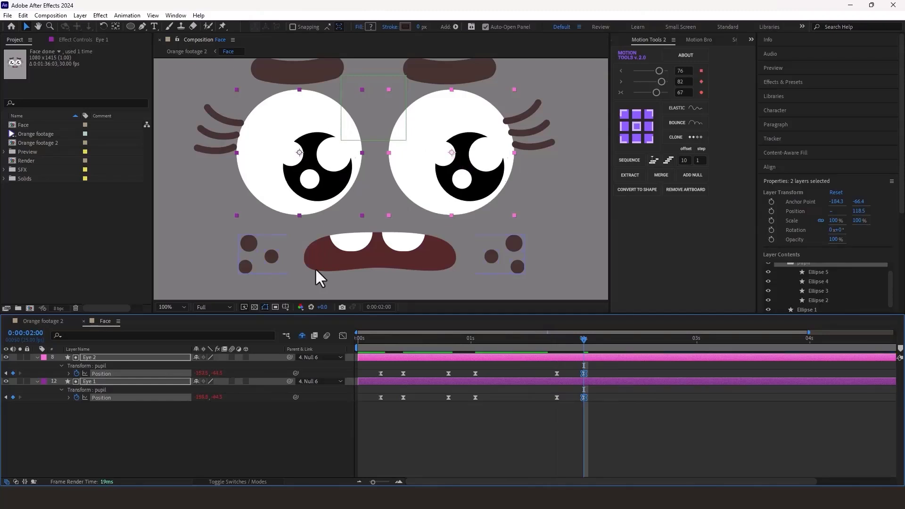
{"action": "key", "text": "shift+Right"}
{"action": "left_click", "coordinate": [55, 320]}
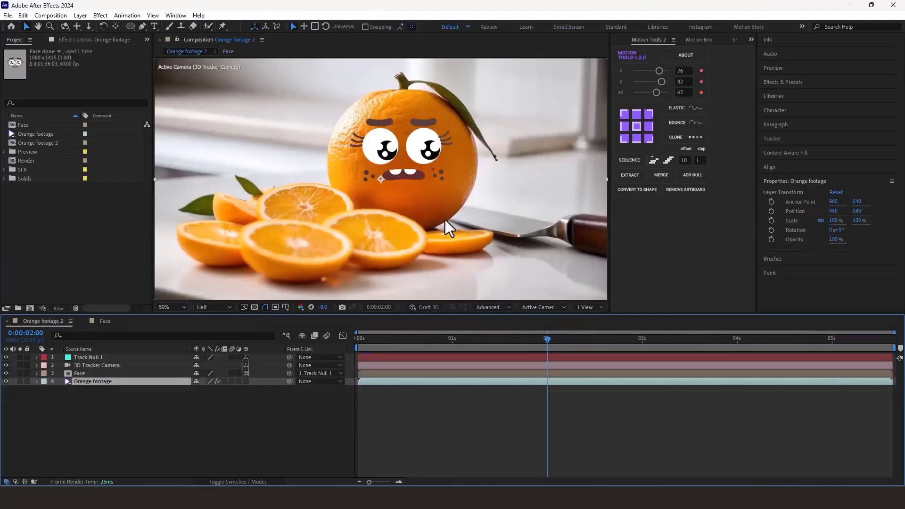
{"action": "double_click", "coordinate": [471, 219]}
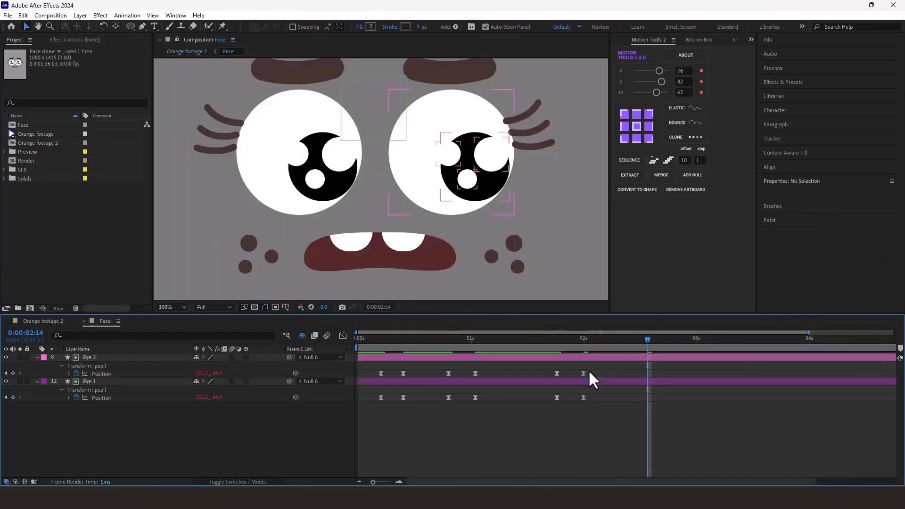
Copy both eyes' last two pupil Position keyframes, paste them at 0:00:02:14, and time-reverse the pasted keyframes to return the pupils to centre
{"action": "left_click_drag", "start_coordinate": [599, 371], "coordinate": [559, 399]}
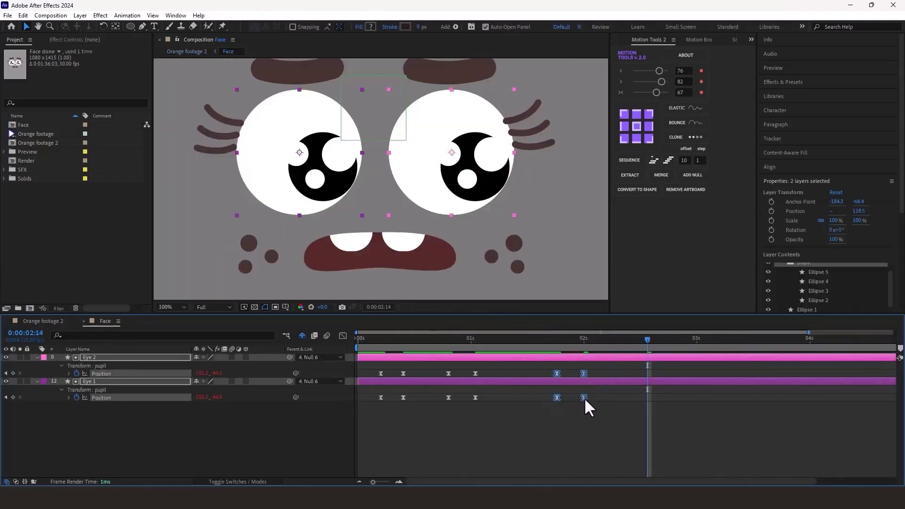
{"action": "key", "text": "ctrl+c"}
{"action": "key", "text": "ctrl+v"}
{"action": "right_click", "coordinate": [674, 373]}
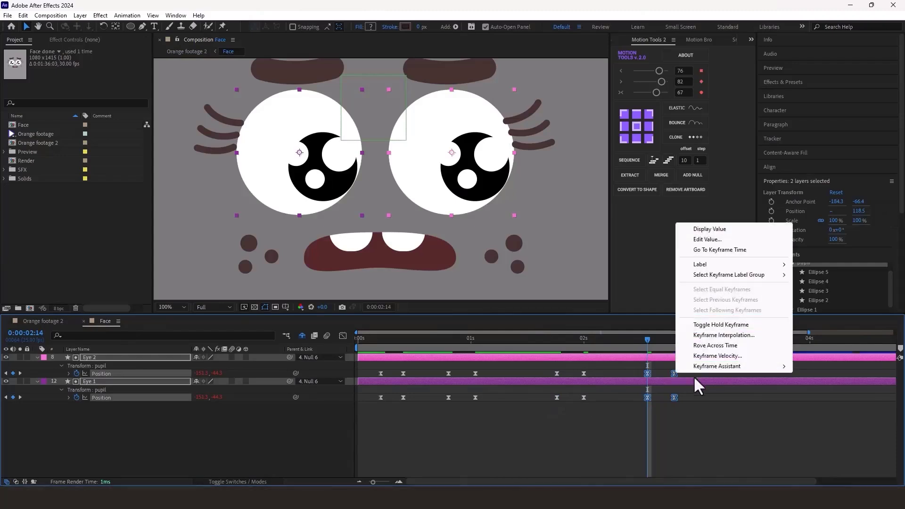
{"action": "mouse_move", "coordinate": [694, 365]}
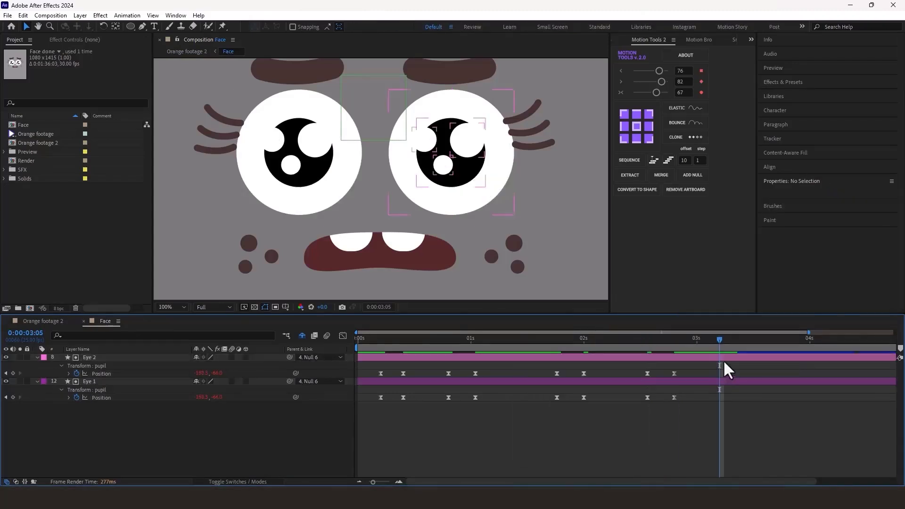
Trim the ends of the Eye 1 and Eye 2 layers to 0:00:03:05
{"action": "left_click", "coordinate": [726, 359]}
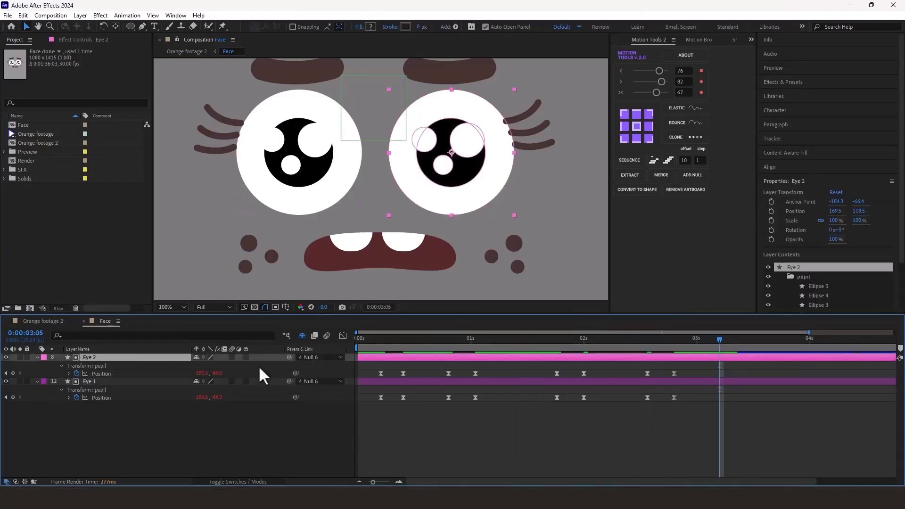
{"action": "left_click", "coordinate": [733, 382], "text": "shift"}
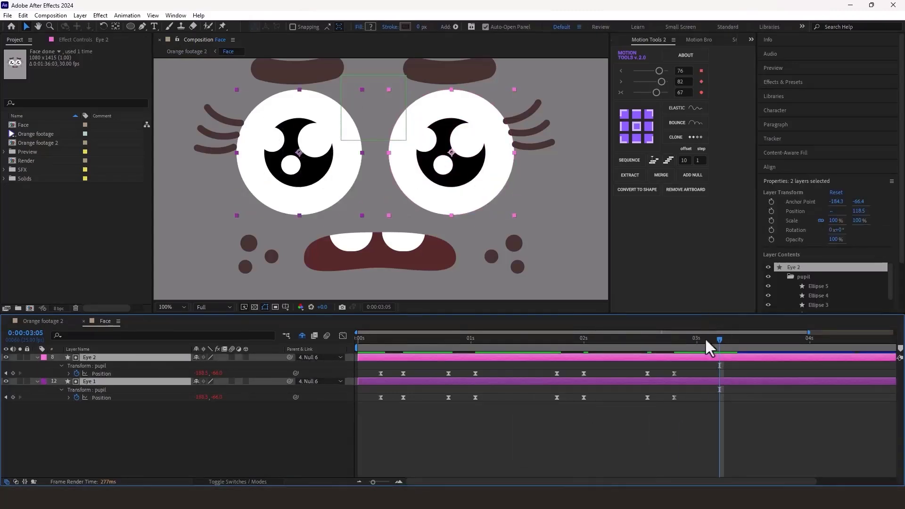
{"action": "key", "text": "alt+bracketright"}
{"action": "left_click", "coordinate": [700, 410]}
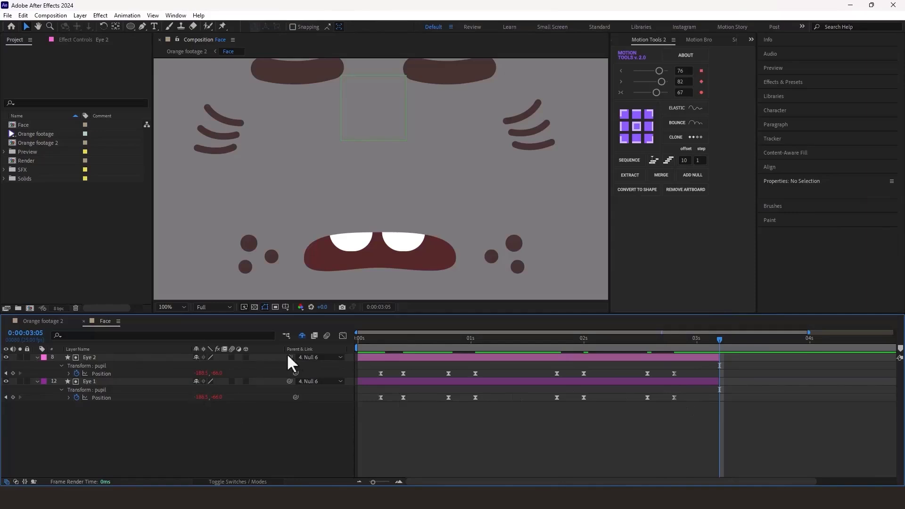
Show the shy layers again and trim the ends of both eyelash and both Eye lid layers to 0:00:03:05
{"action": "left_click", "coordinate": [302, 335]}
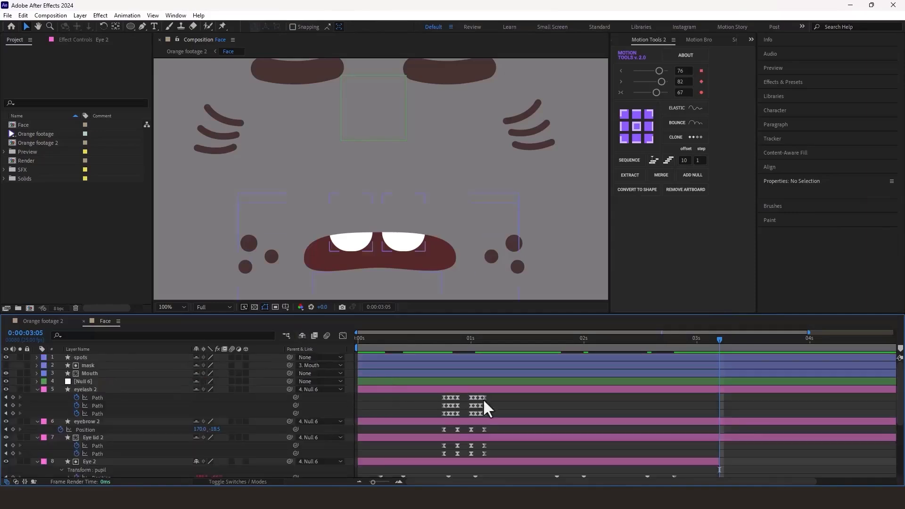
{"action": "left_click", "coordinate": [721, 438]}
{"action": "left_click", "coordinate": [728, 423], "text": "shift"}
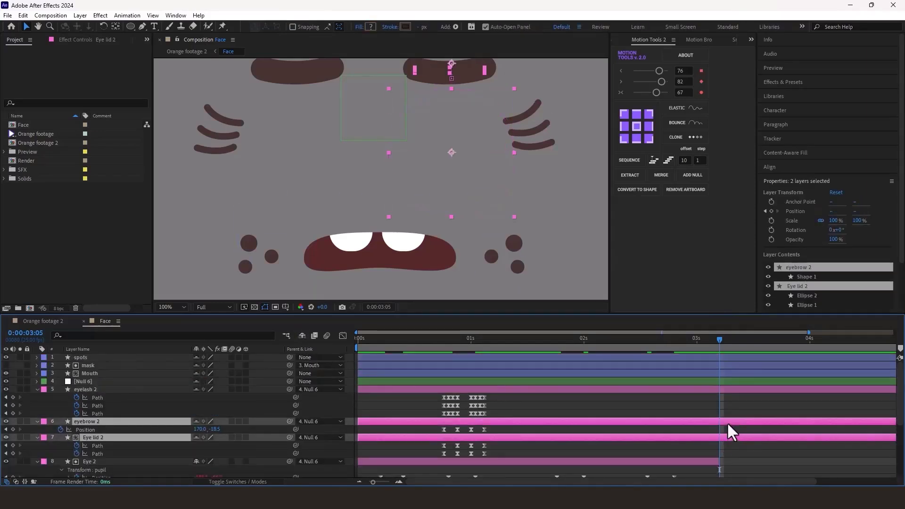
{"action": "left_click", "coordinate": [727, 446]}
{"action": "left_click", "coordinate": [728, 438]}
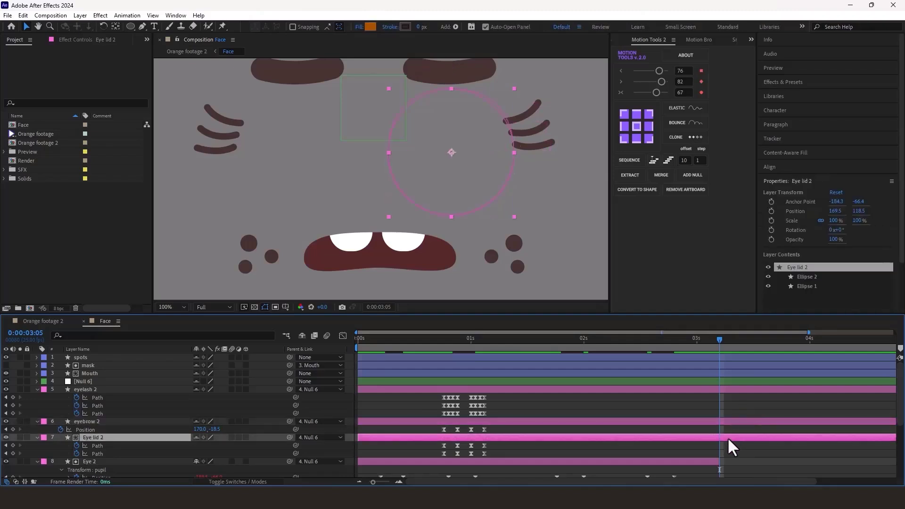
{"action": "scroll", "coordinate": [726, 436], "scroll_direction": "down", "scroll_amount": 3}
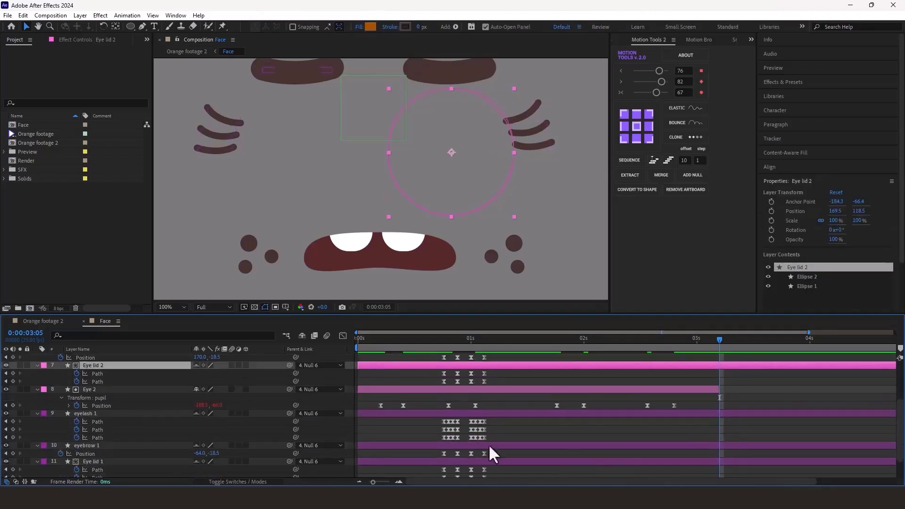
{"action": "left_click", "coordinate": [129, 446], "text": "ctrl"}
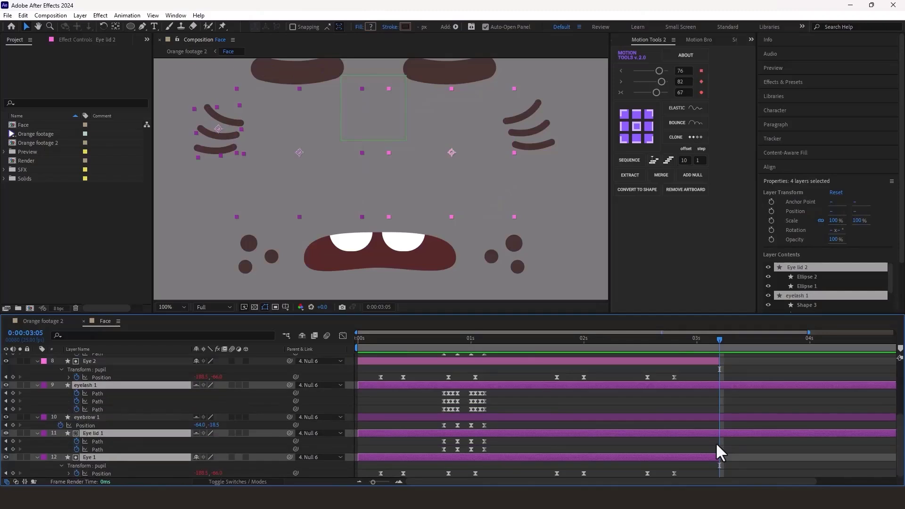
{"action": "key", "text": "ctrl+shift+d"}
{"action": "key", "text": "alt+bracketright"}
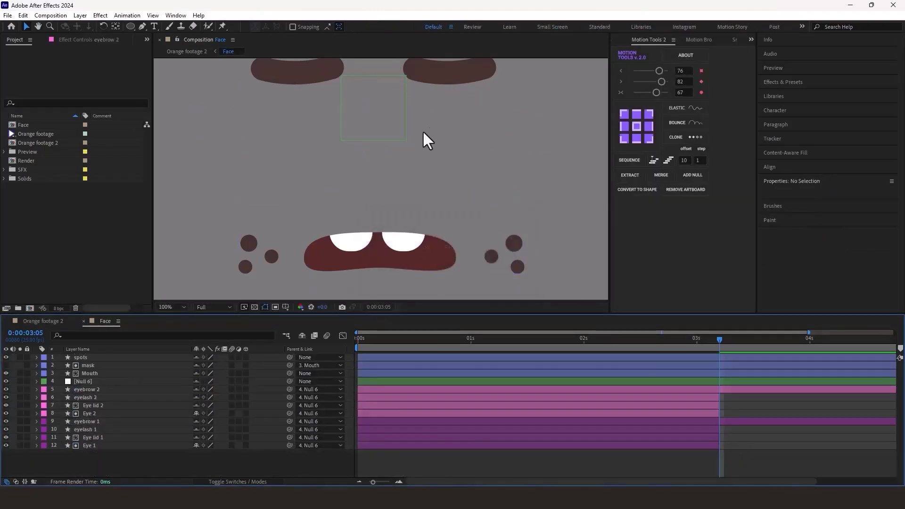
Draw a curved sideways V with the Pen tool below the eyebrow 2 shape to form a closed eye
{"action": "left_click", "coordinate": [142, 27]}
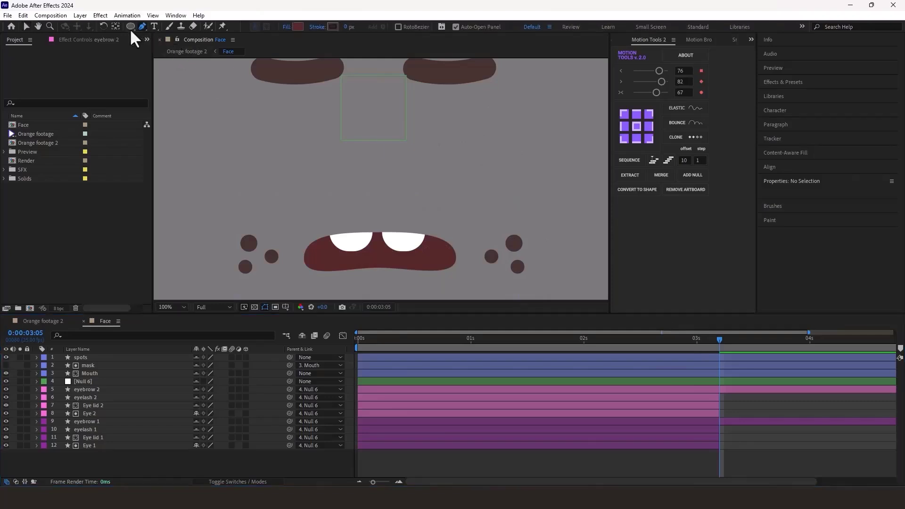
{"action": "left_click", "coordinate": [499, 93]}
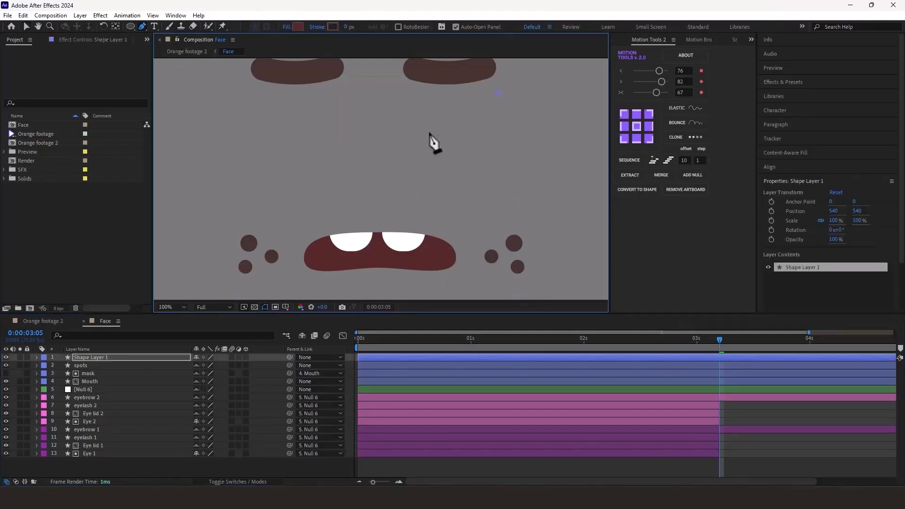
{"action": "left_click_drag", "start_coordinate": [415, 131], "coordinate": [355, 137]}
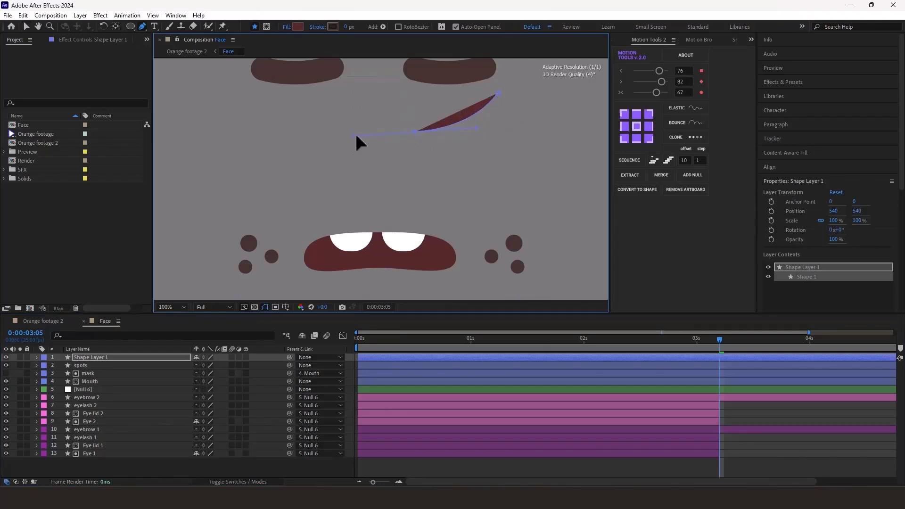
{"action": "left_click_drag", "start_coordinate": [508, 143], "coordinate": [526, 141]}
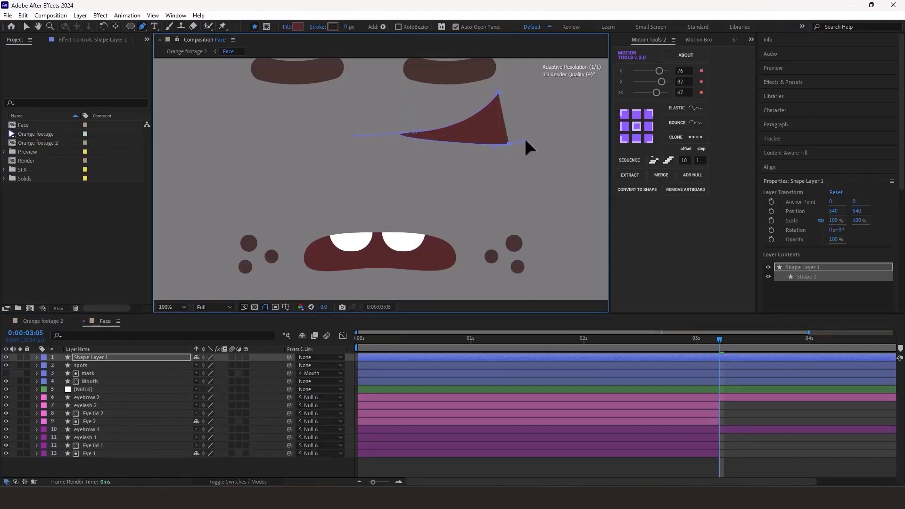
Set the new shape's stroke width to 30 px and its line cap to Round Cap
{"action": "left_click", "coordinate": [348, 27]}
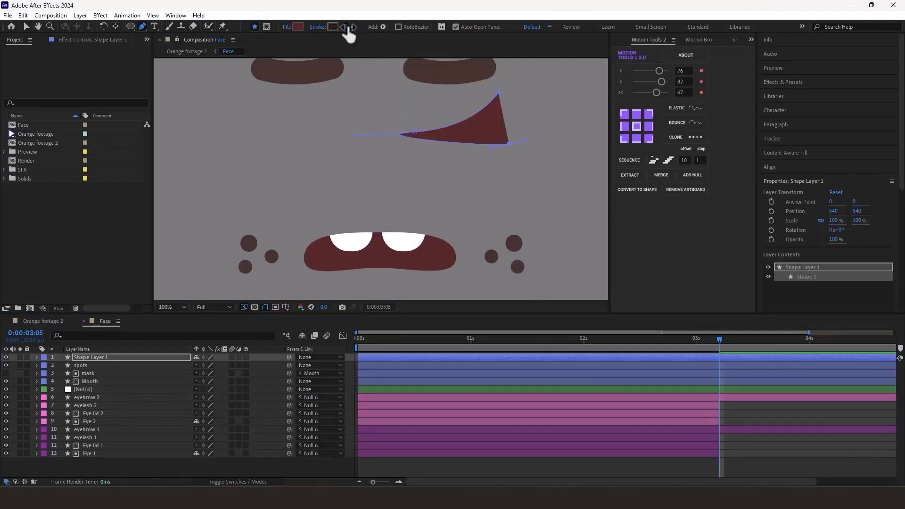
{"action": "left_click", "coordinate": [359, 40]}
{"action": "left_click_drag", "start_coordinate": [347, 27], "coordinate": [357, 27]}
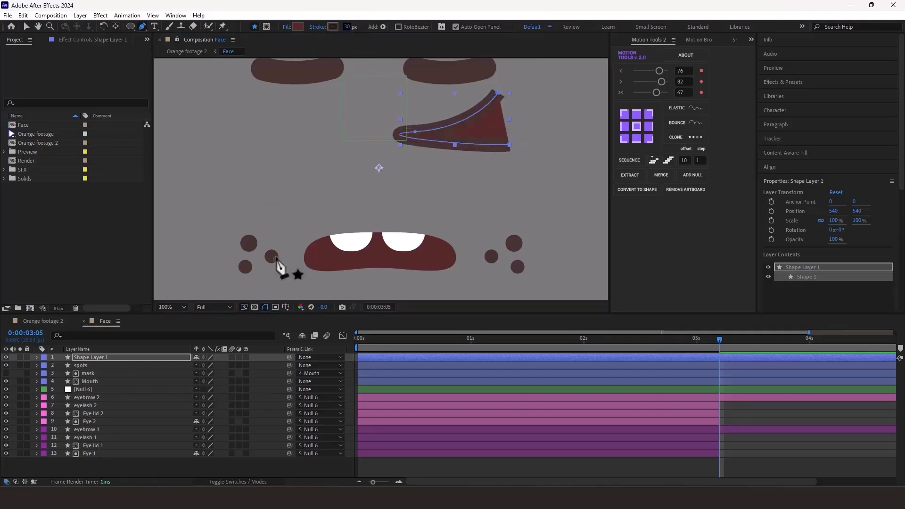
{"action": "left_click", "coordinate": [37, 357]}
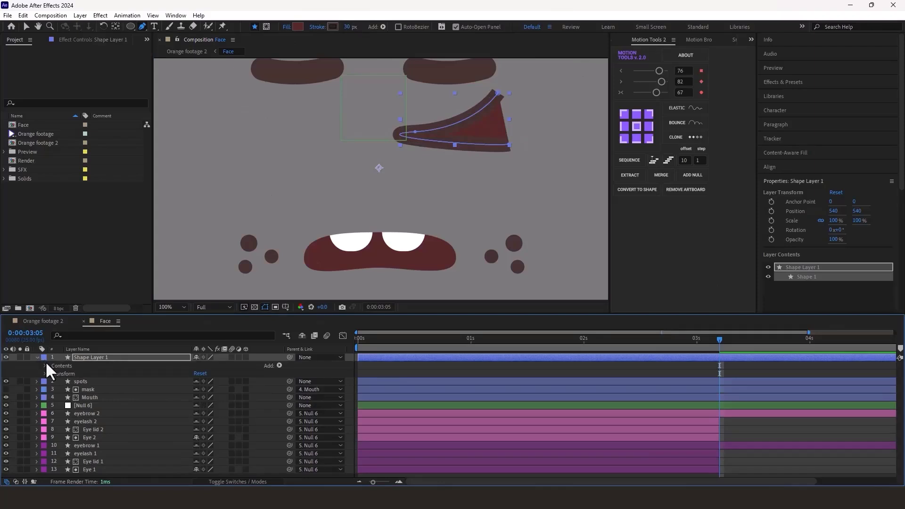
{"action": "left_click", "coordinate": [45, 366]}
{"action": "left_click", "coordinate": [53, 373]}
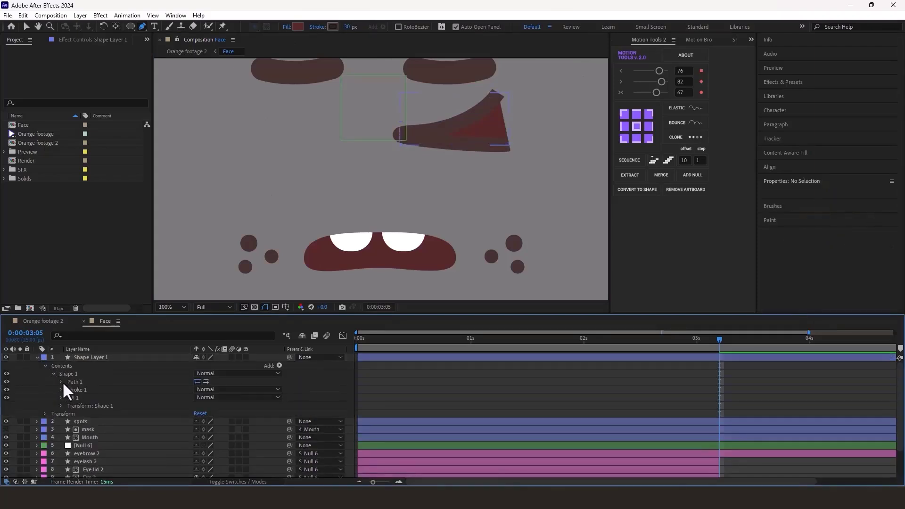
{"action": "left_click", "coordinate": [62, 390]}
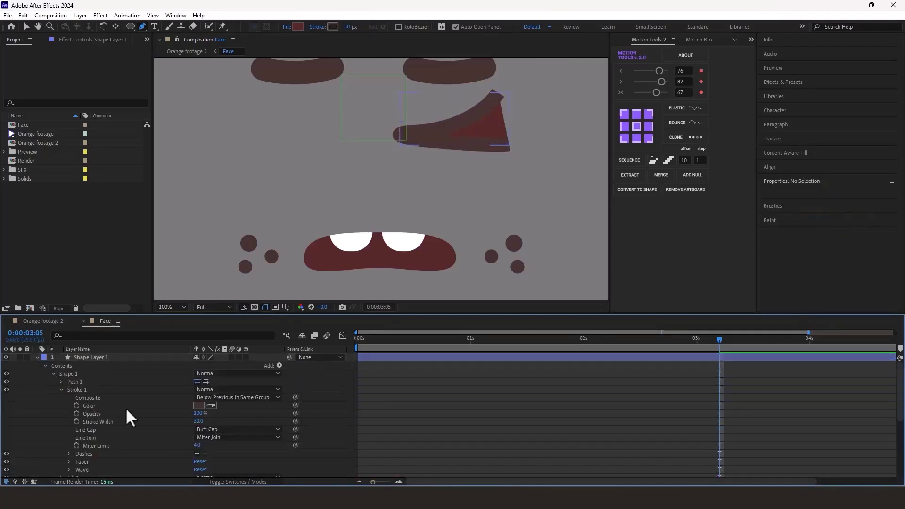
{"action": "left_click", "coordinate": [208, 430]}
{"action": "left_click", "coordinate": [224, 449]}
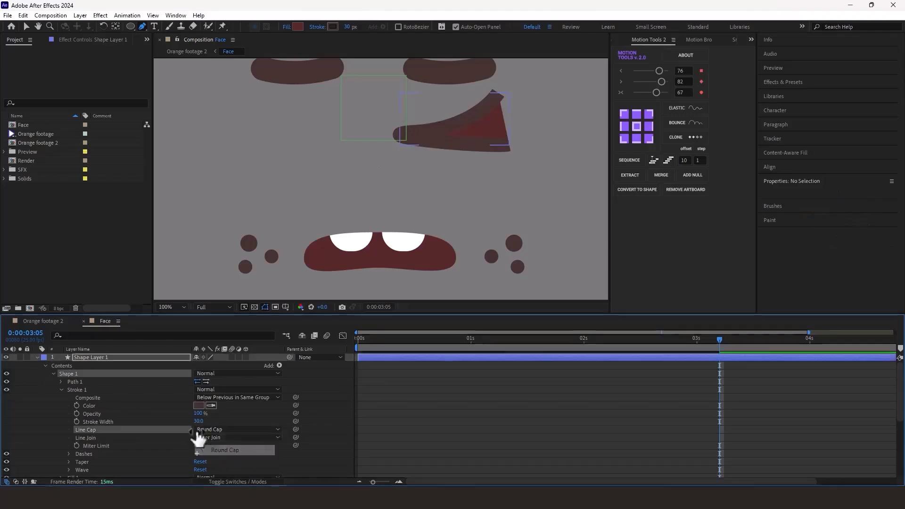
{"action": "left_click", "coordinate": [36, 357]}
Shorten the curve handles at the closed-eye shape's corner point and set its fill to None
{"action": "left_click_drag", "start_coordinate": [415, 132], "coordinate": [381, 135]}
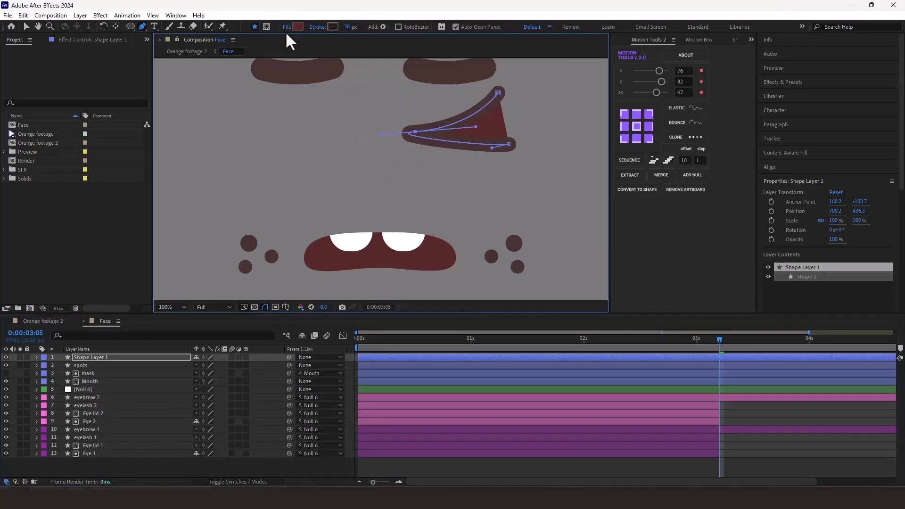
{"action": "left_click", "coordinate": [287, 27]}
{"action": "left_click", "coordinate": [404, 220]}
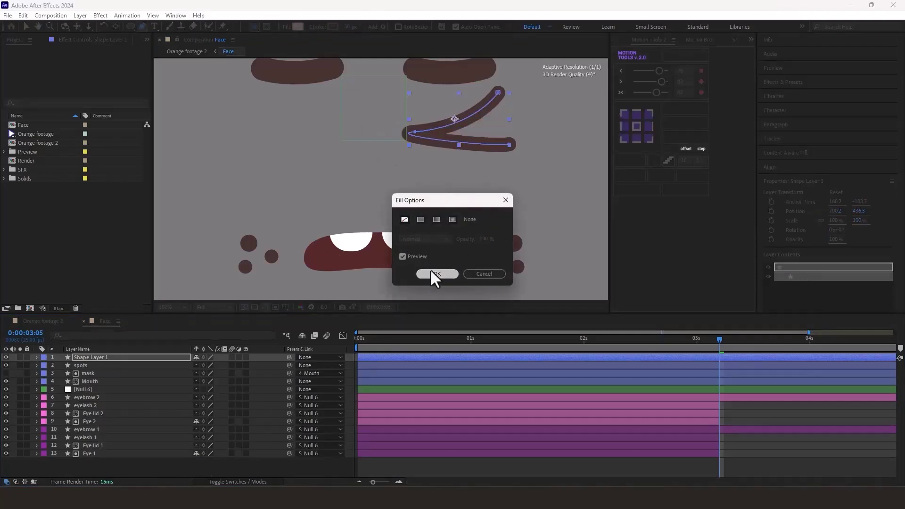
{"action": "left_click", "coordinate": [432, 272]}
Move the closed-eye shape slightly down and trim its layer start to 0:00:03:05, checking the switch on the timeline
{"action": "key", "text": "v"}
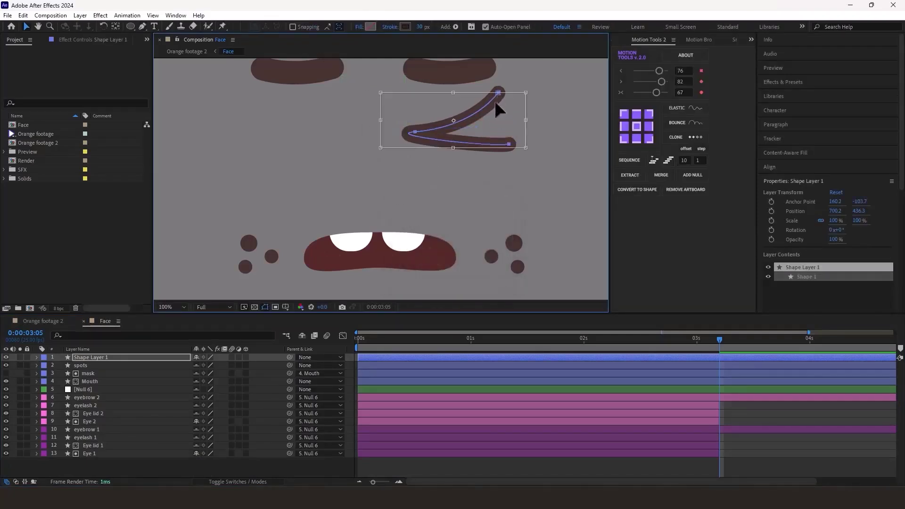
{"action": "left_click_drag", "start_coordinate": [477, 113], "coordinate": [479, 118]}
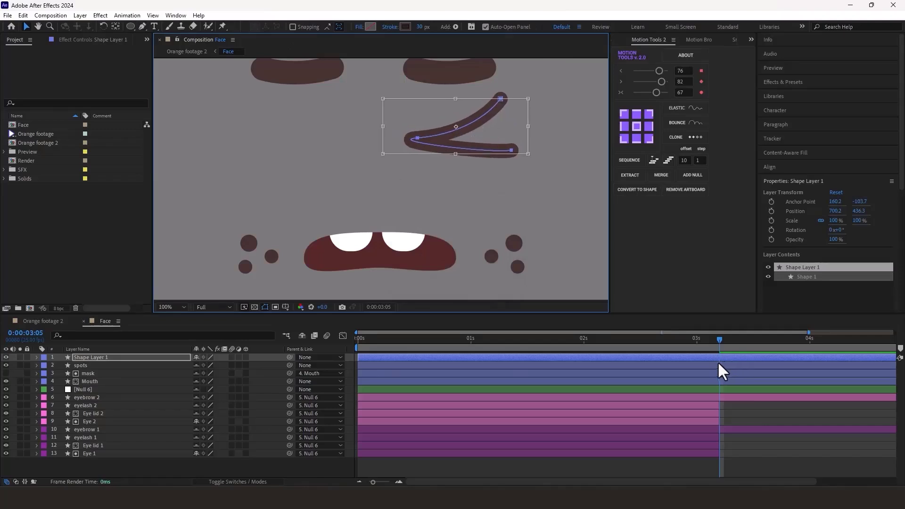
{"action": "key", "text": "alt+bracketleft"}
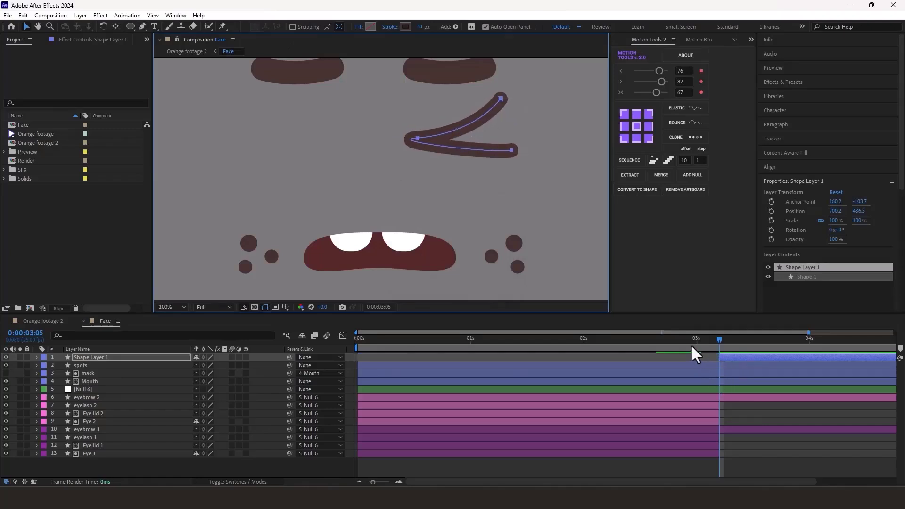
{"action": "left_click_drag", "start_coordinate": [693, 348], "coordinate": [720, 345]}
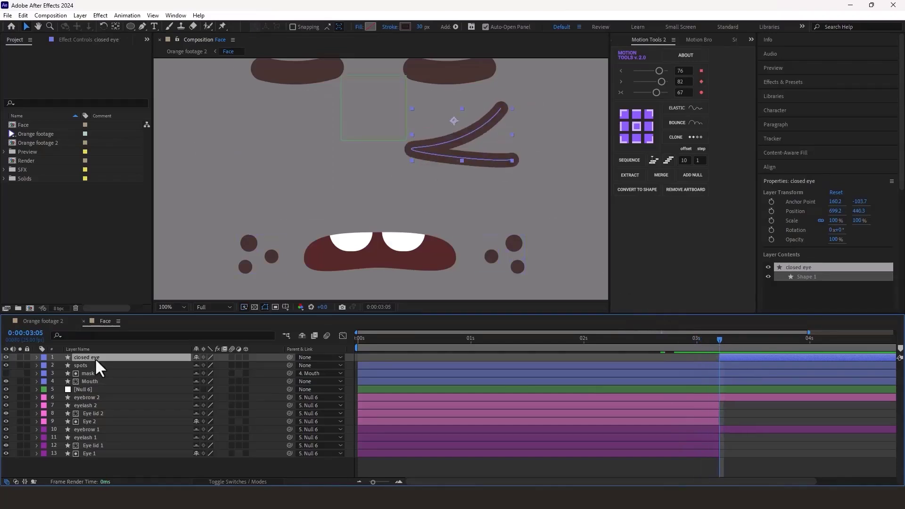
Duplicate the closed eye layer, flip the copy horizontally with a scale of -100% and place it under the other eyebrow
{"action": "key", "text": "ctrl+s"}
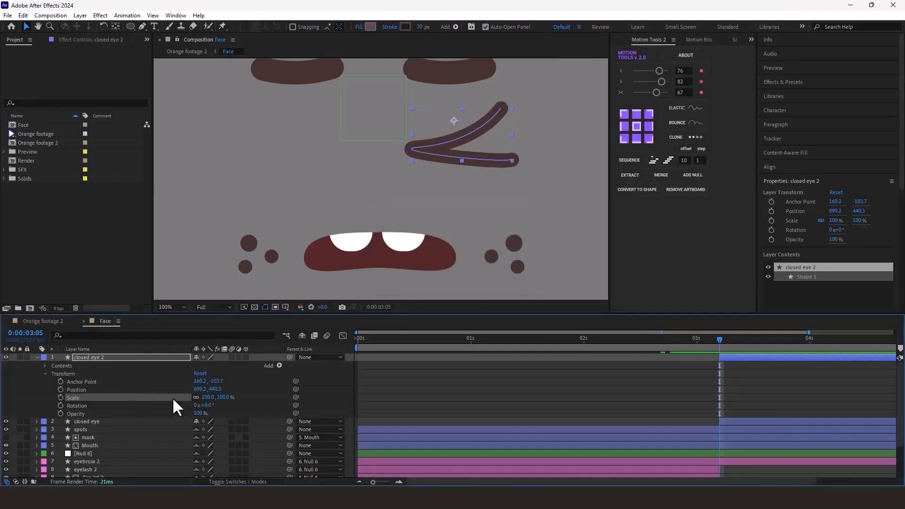
{"action": "left_click", "coordinate": [207, 398]}
{"action": "type", "text": "-100"}
{"action": "key", "text": "Return"}
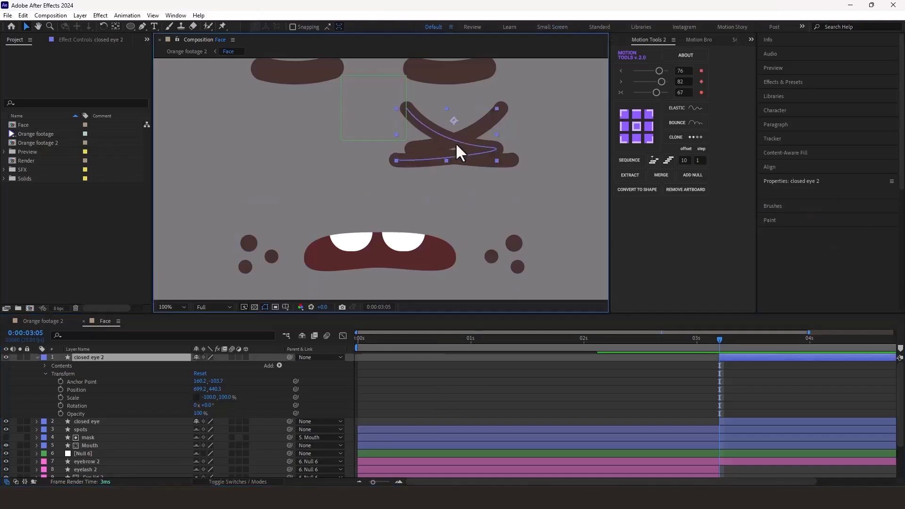
{"action": "left_click_drag", "start_coordinate": [431, 140], "coordinate": [318, 147]}
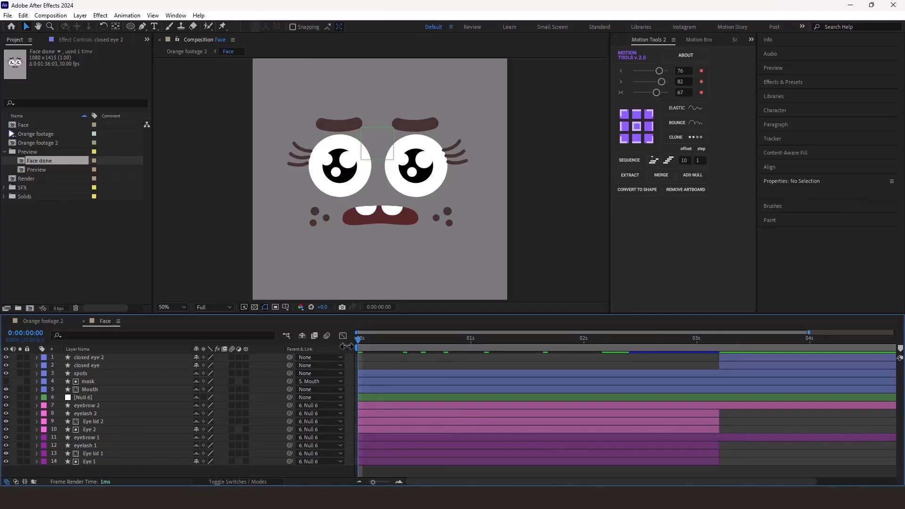
Shift the blink keyframes of eyebrow 2, eyelash 2 and Eye lid 2 so they start at 0:00:00:10
{"action": "key", "text": "u"}
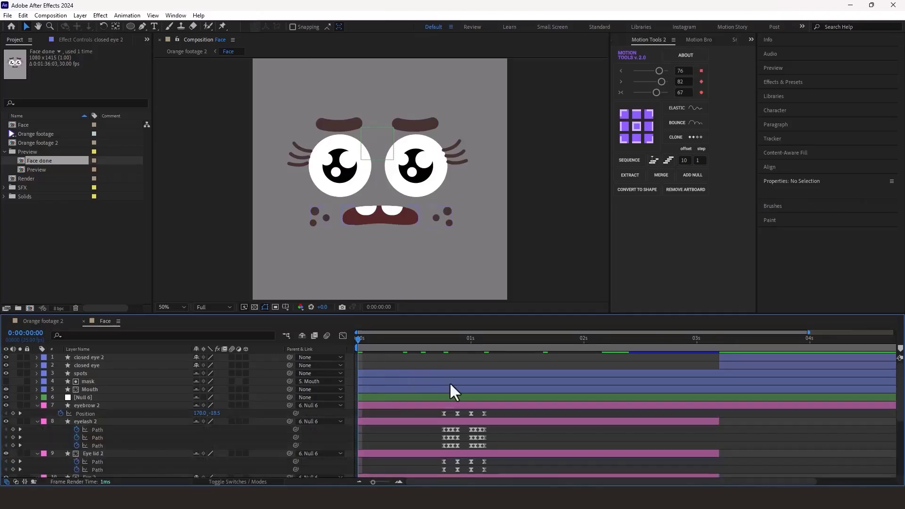
{"action": "scroll", "coordinate": [472, 400], "scroll_direction": "down", "scroll_amount": 6}
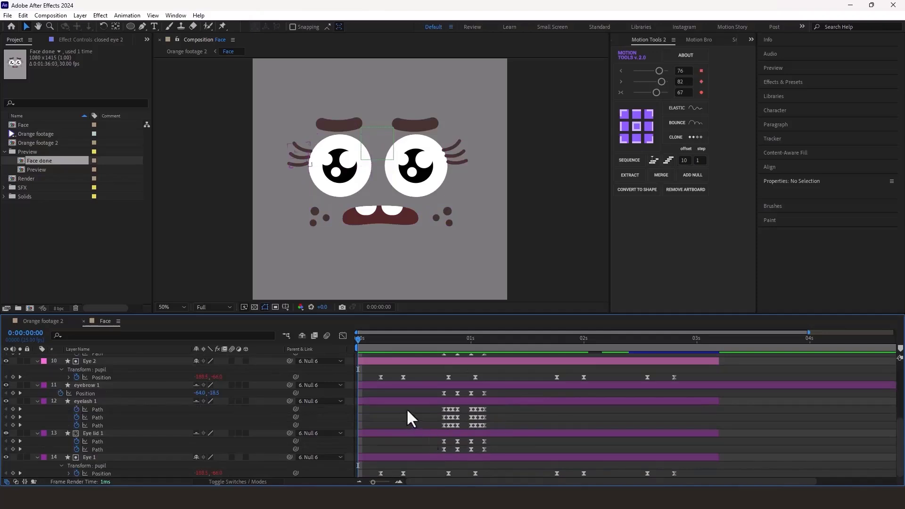
{"action": "scroll", "coordinate": [392, 414], "scroll_direction": "up", "scroll_amount": 1}
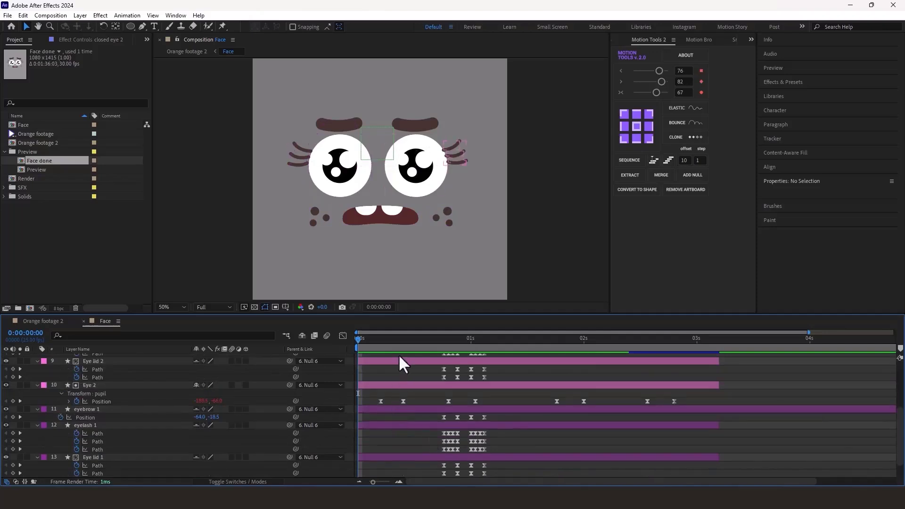
{"action": "left_click_drag", "start_coordinate": [357, 338], "coordinate": [403, 349]}
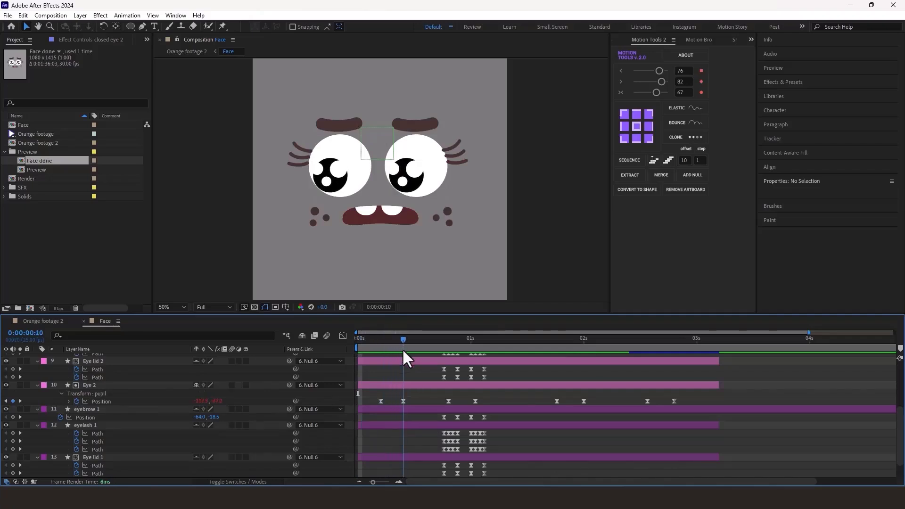
{"action": "scroll", "coordinate": [463, 396], "scroll_direction": "up", "scroll_amount": 1}
{"action": "left_click", "coordinate": [491, 363]}
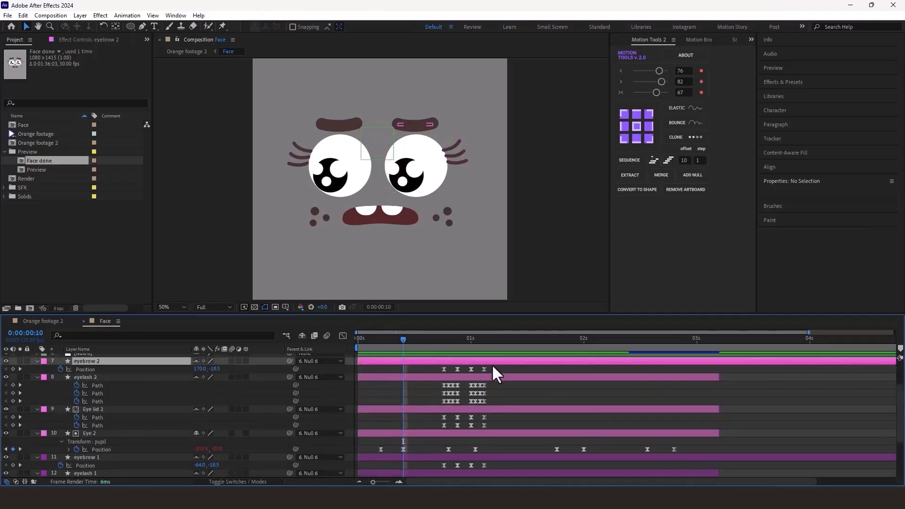
{"action": "left_click_drag", "start_coordinate": [499, 368], "coordinate": [433, 422]}
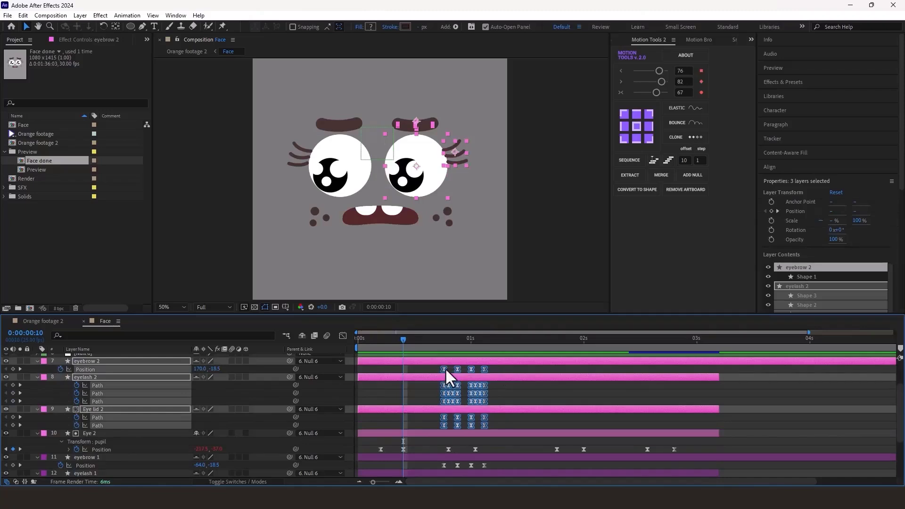
{"action": "left_click_drag", "start_coordinate": [445, 368], "coordinate": [405, 370]}
Shift the blink keyframes of eyebrow 1, eyelash 1 and Eye lid 1 to start at 0:00:00:10 and preview the timing
{"action": "scroll", "coordinate": [447, 417], "scroll_direction": "down", "scroll_amount": 2}
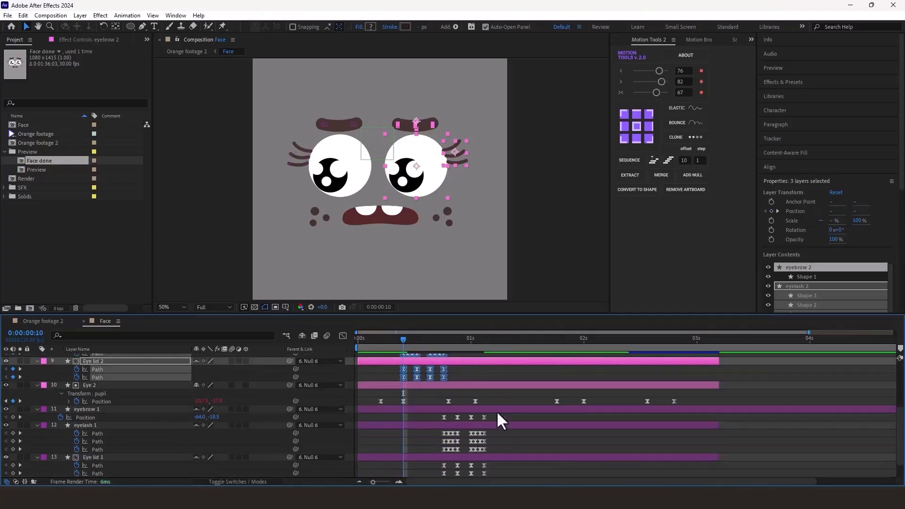
{"action": "left_click_drag", "start_coordinate": [503, 415], "coordinate": [437, 449]}
{"action": "left_click_drag", "start_coordinate": [444, 392], "coordinate": [414, 396]}
{"action": "left_click_drag", "start_coordinate": [414, 396], "coordinate": [402, 396]}
{"action": "left_click", "coordinate": [466, 393]}
{"action": "key", "text": "space"}
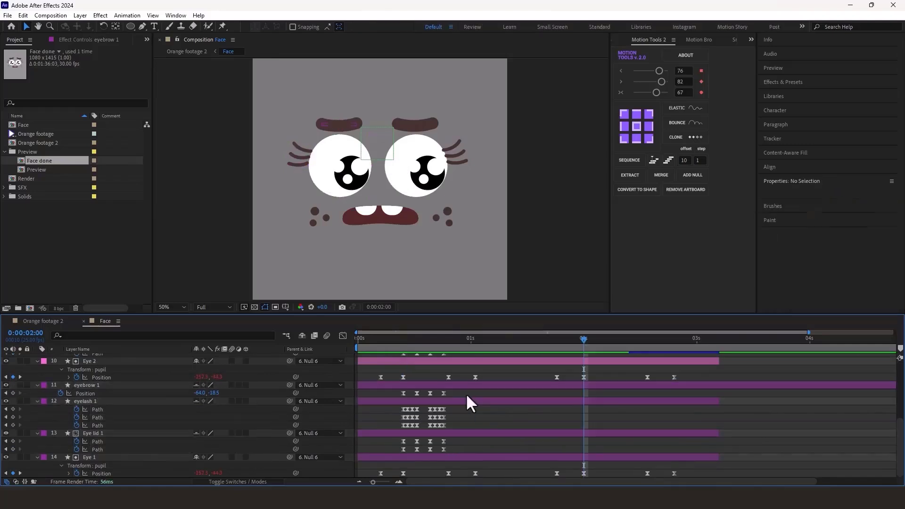
Clone the blink keyframes of eyebrow 1, eyelash 1 and Eye lid 1 at 0:00:02:00 and preview the animation
{"action": "left_click_drag", "start_coordinate": [460, 393], "coordinate": [431, 443]}
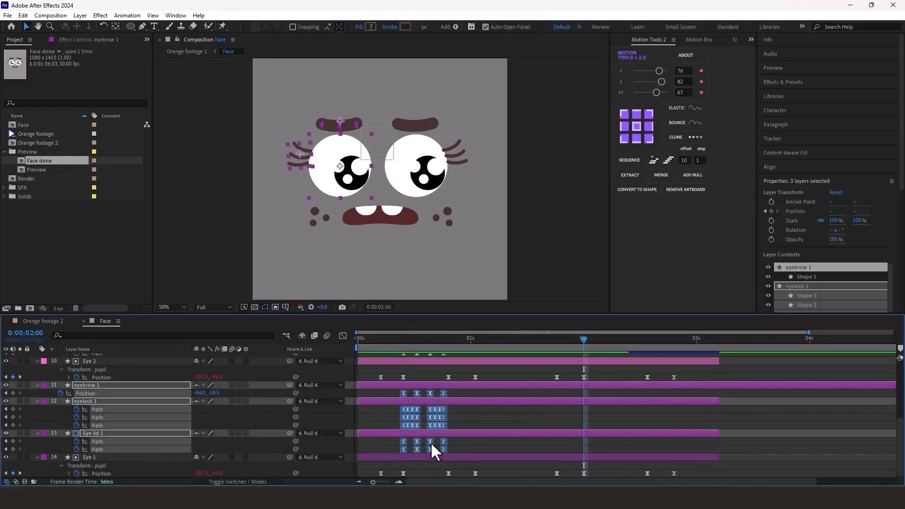
{"action": "left_click", "coordinate": [678, 138]}
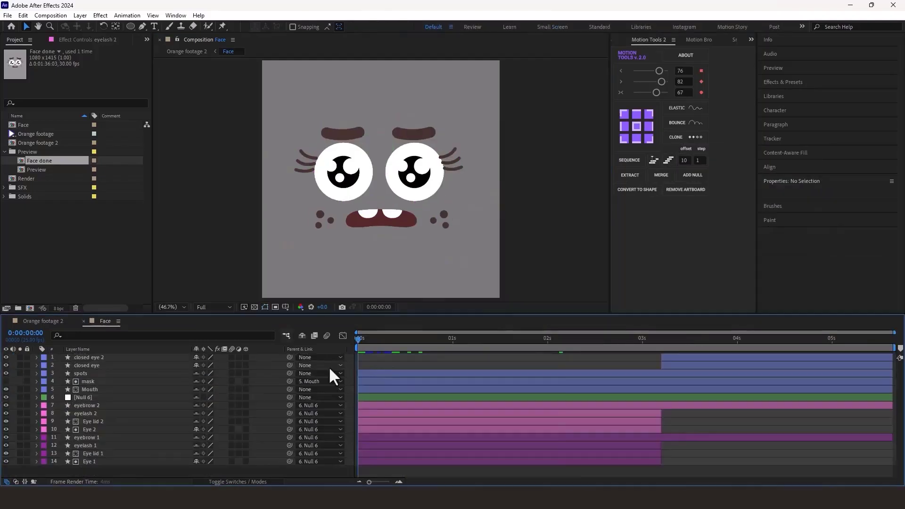
{"action": "key", "text": "space"}
At 0:00:01:02, draw a rectangle over the lower part of Eye 1 and set its stroke width to 0 px
{"action": "left_click_drag", "start_coordinate": [418, 342], "coordinate": [459, 343]}
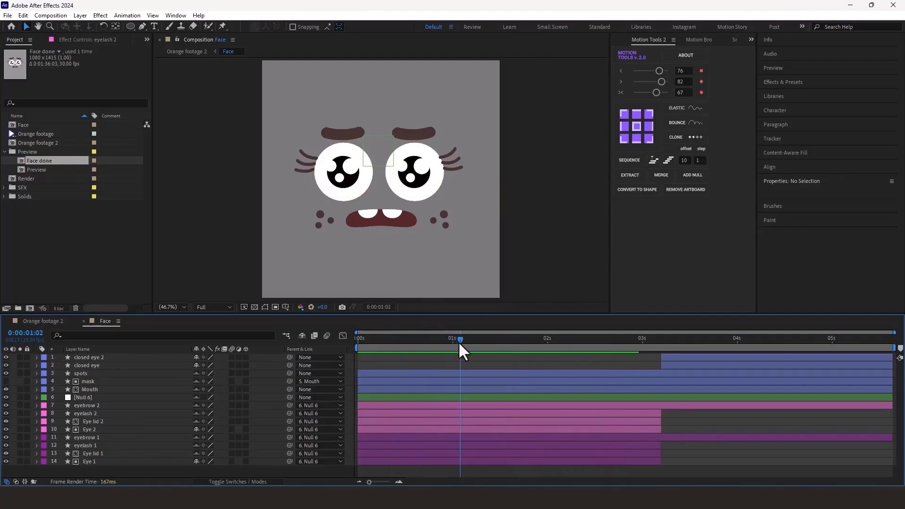
{"action": "scroll", "coordinate": [324, 213], "scroll_direction": "up", "scroll_amount": 1}
{"action": "scroll", "coordinate": [322, 211], "scroll_direction": "up", "scroll_amount": 2}
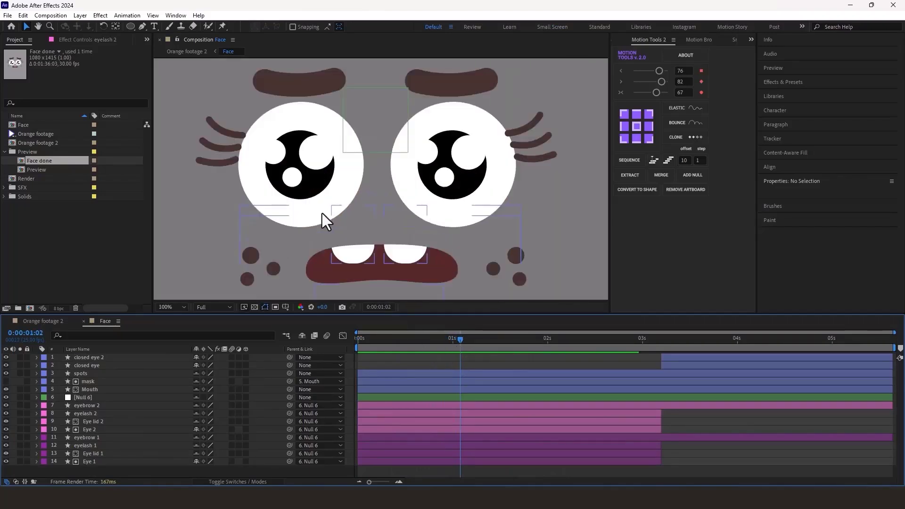
{"action": "left_click_drag", "start_coordinate": [293, 228], "coordinate": [342, 225]}
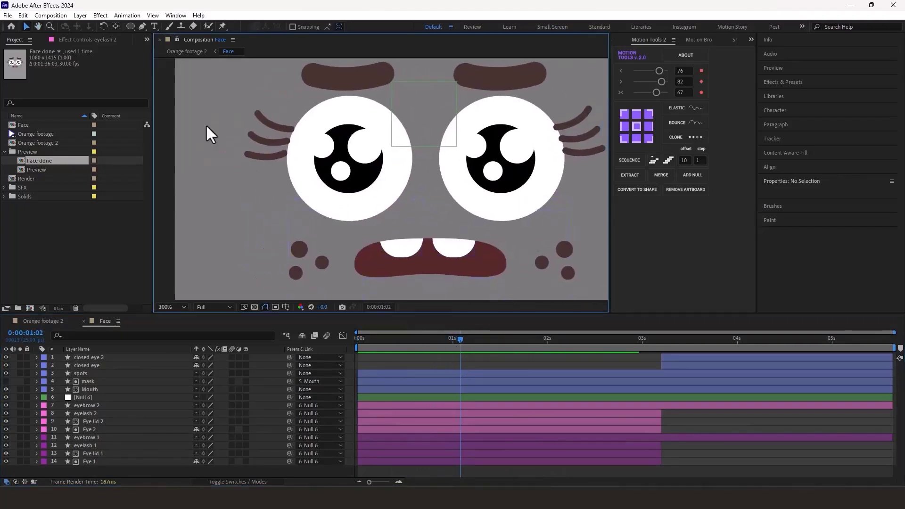
{"action": "mouse_move", "coordinate": [132, 26]}
{"action": "left_mouse_down"}
{"action": "mouse_move", "coordinate": [158, 38]}
{"action": "mouse_move", "coordinate": [171, 27]}
{"action": "left_mouse_up"}
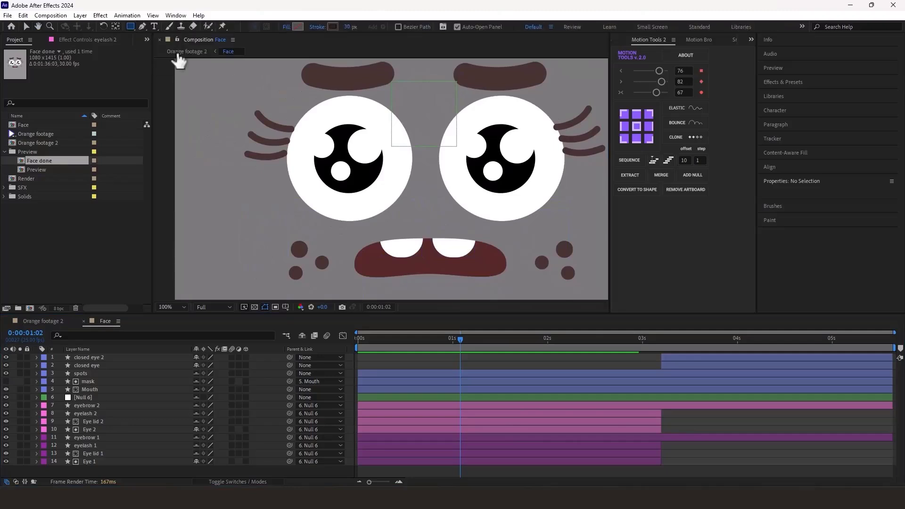
{"action": "left_click_drag", "start_coordinate": [431, 189], "coordinate": [269, 251]}
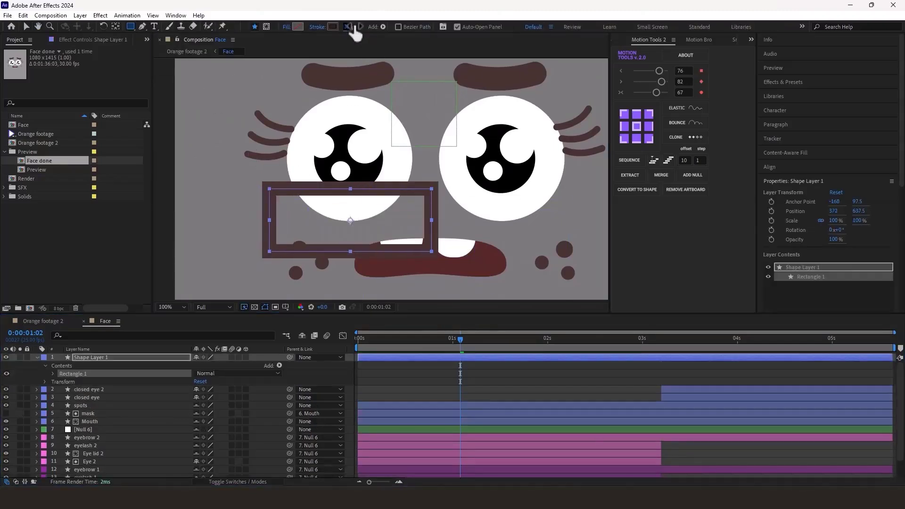
{"action": "left_click_drag", "start_coordinate": [353, 27], "coordinate": [265, 29]}
Set the rectangle's fill to a bright cyan
{"action": "left_click", "coordinate": [298, 26]}
{"action": "left_click", "coordinate": [767, 213]}
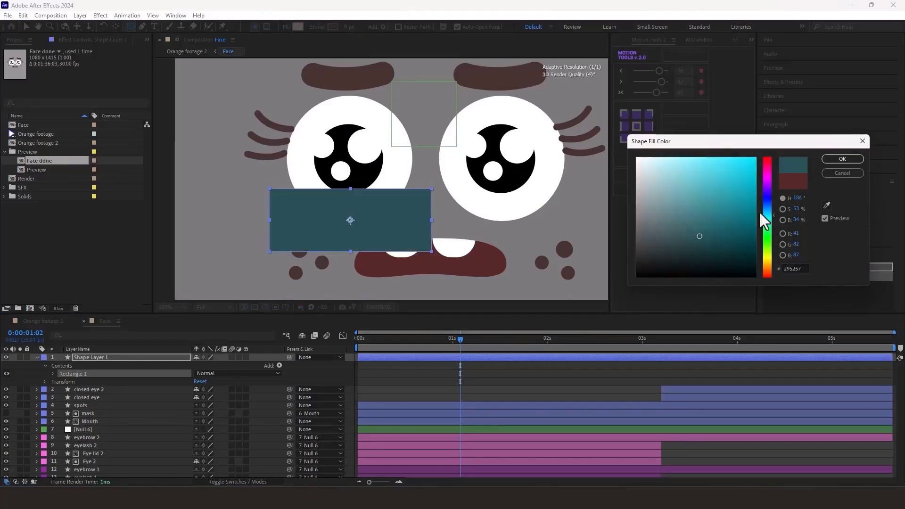
{"action": "left_click", "coordinate": [720, 158]}
{"action": "left_click", "coordinate": [842, 159]}
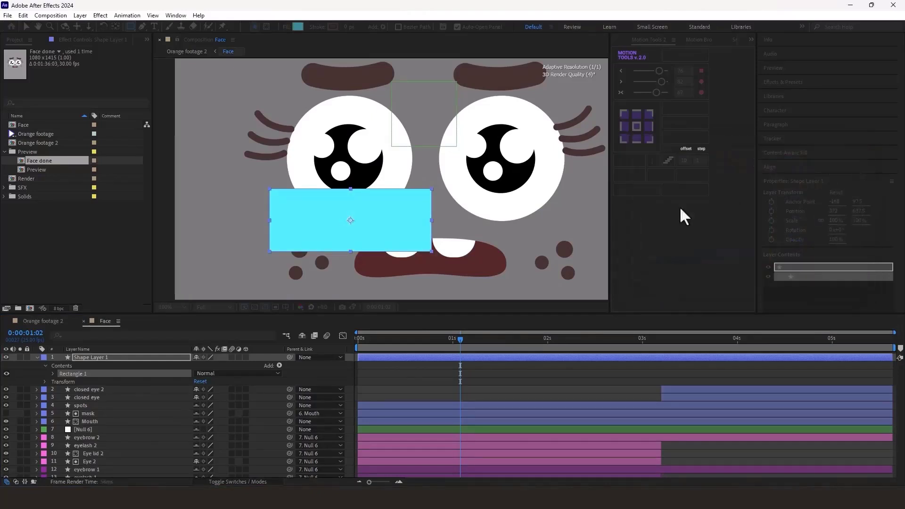
Rename the rectangle's layer as tear and give it a Cyan label
{"action": "key", "text": "Return"}
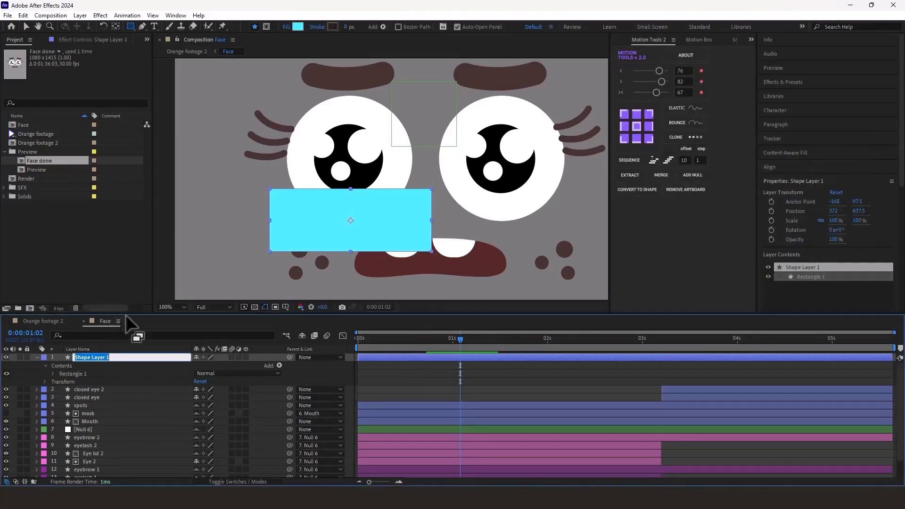
{"action": "type", "text": "tear"}
{"action": "key", "text": "Return"}
{"action": "left_click", "coordinate": [44, 358]}
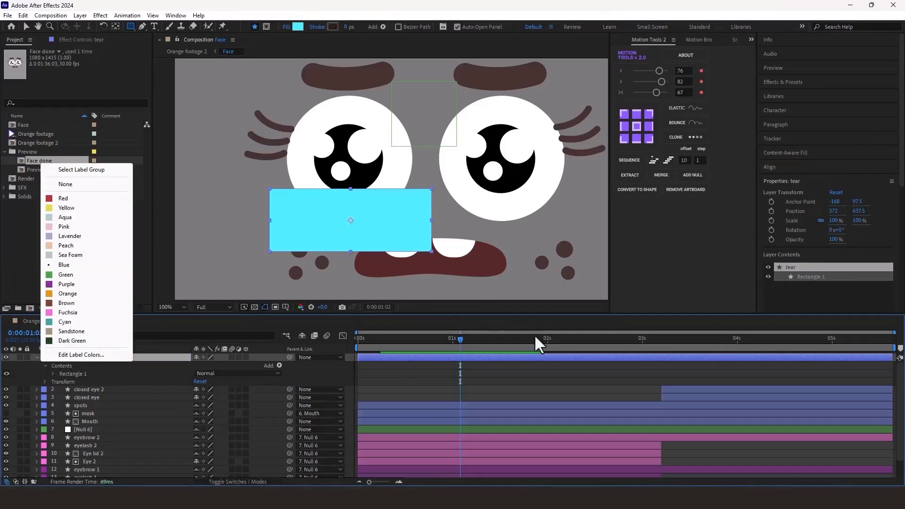
{"action": "left_click", "coordinate": [54, 324]}
Move the tear layer between Eye lid 1 and Eye 1 and set its track matte to Eye 1
{"action": "left_click", "coordinate": [37, 357]}
{"action": "left_click_drag", "start_coordinate": [80, 358], "coordinate": [93, 466]}
{"action": "key", "text": "v"}
{"action": "left_click_drag", "start_coordinate": [325, 227], "coordinate": [347, 198]}
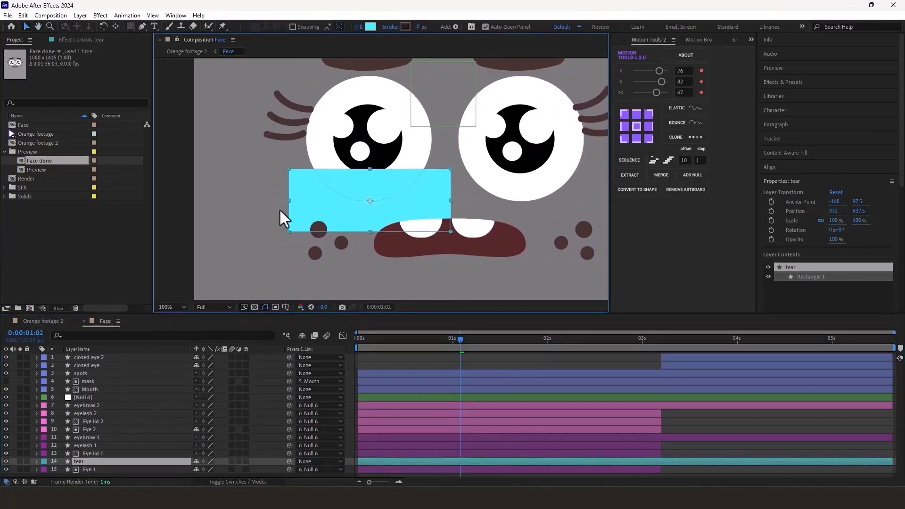
{"action": "left_click", "coordinate": [226, 481]}
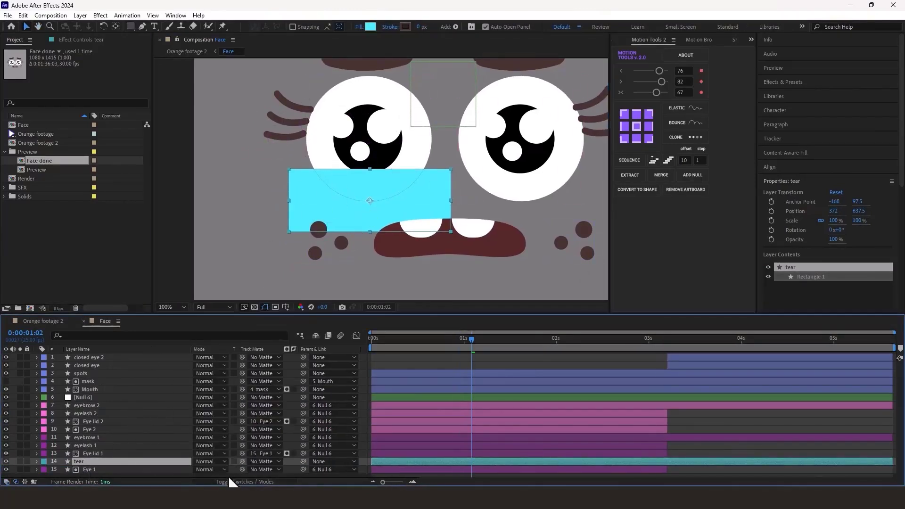
{"action": "left_click_drag", "start_coordinate": [242, 461], "coordinate": [191, 468]}
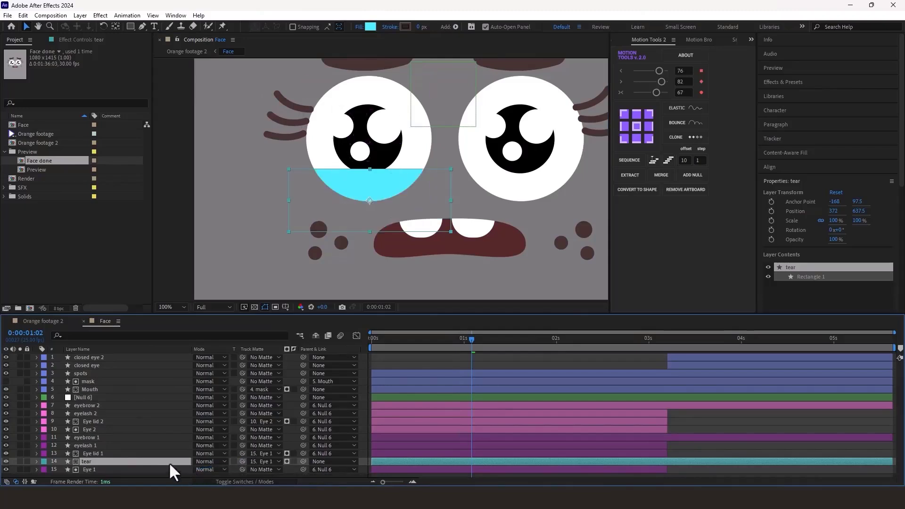
Apply the Wave Warp effect to the tear layer, set its wave width to 100 and preview the motion
{"action": "left_click", "coordinate": [391, 186]}
{"action": "left_click", "coordinate": [400, 460]}
{"action": "key", "text": "ctrl+space"}
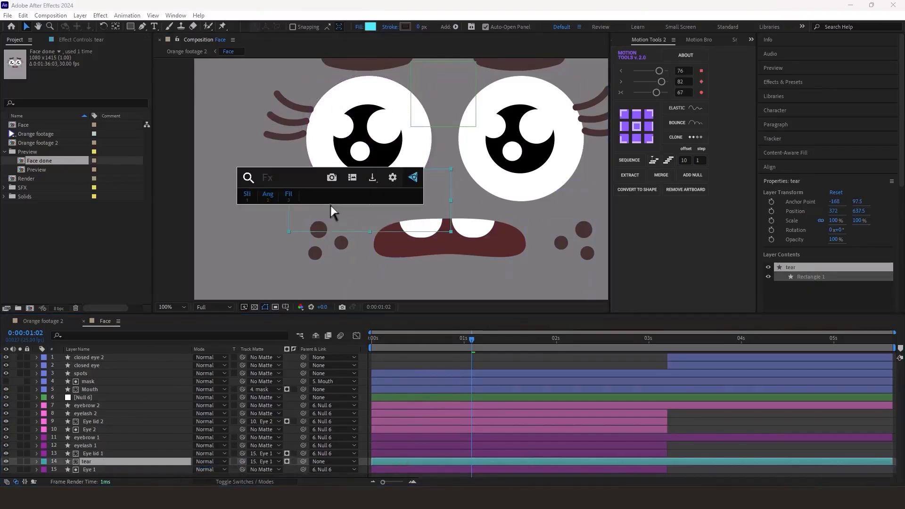
{"action": "type", "text": "wave"}
{"action": "left_click", "coordinate": [331, 218]}
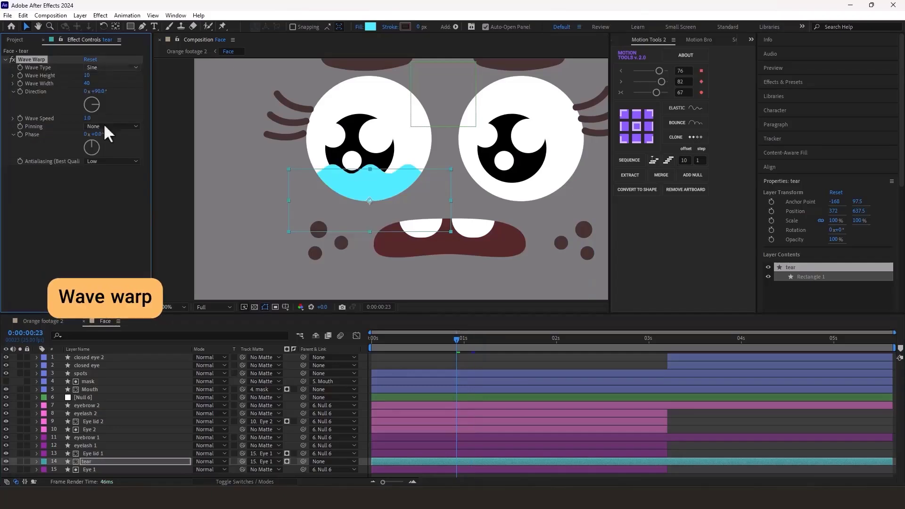
{"action": "left_click", "coordinate": [88, 84]}
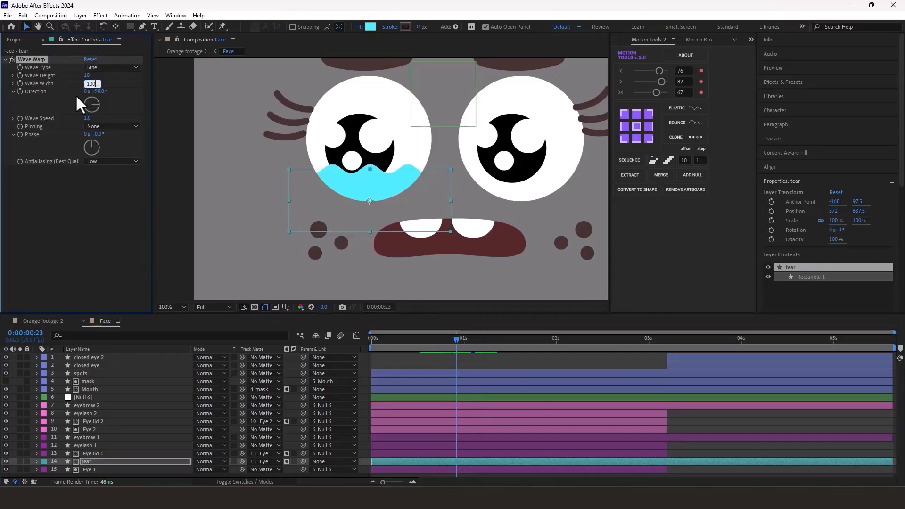
{"action": "key", "text": "Return"}
{"action": "key", "text": "space"}
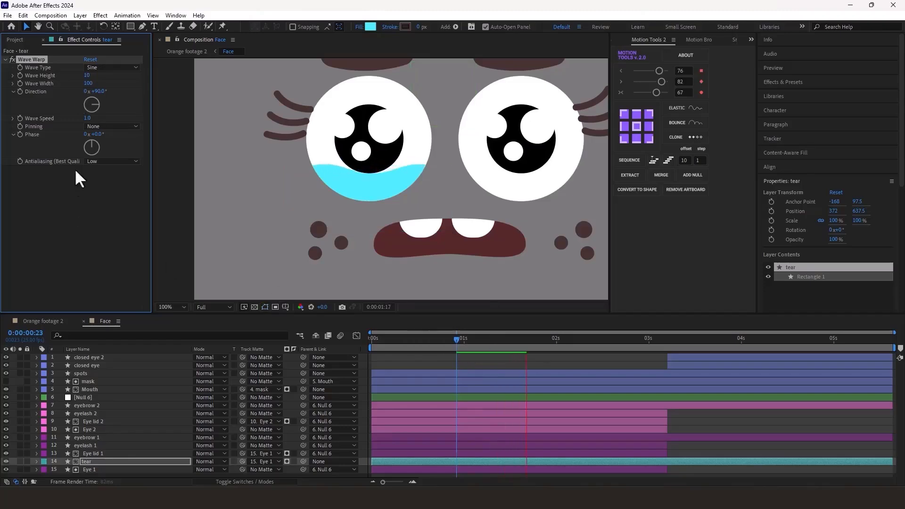
Set the Wave Warp speed to 0.5 and preview the tear from near the start of the timeline
{"action": "left_click", "coordinate": [87, 118]}
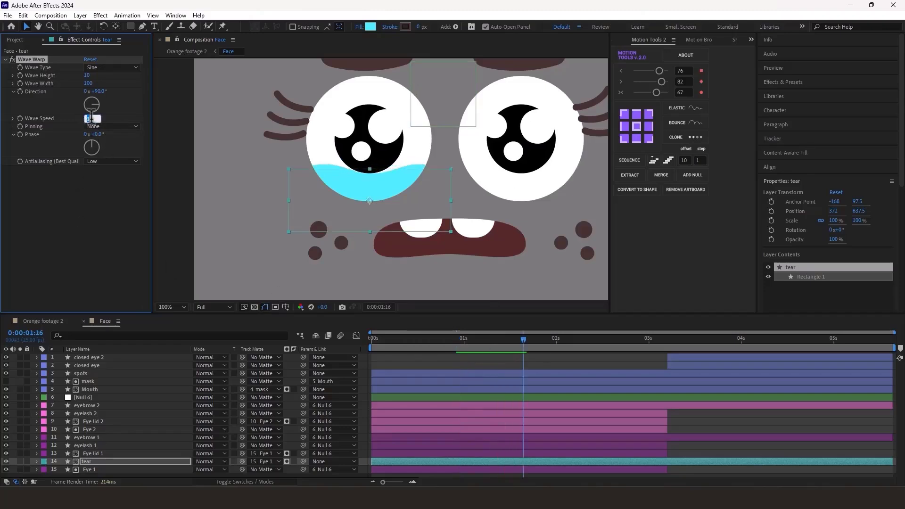
{"action": "type", "text": "0.5"}
{"action": "key", "text": "Return"}
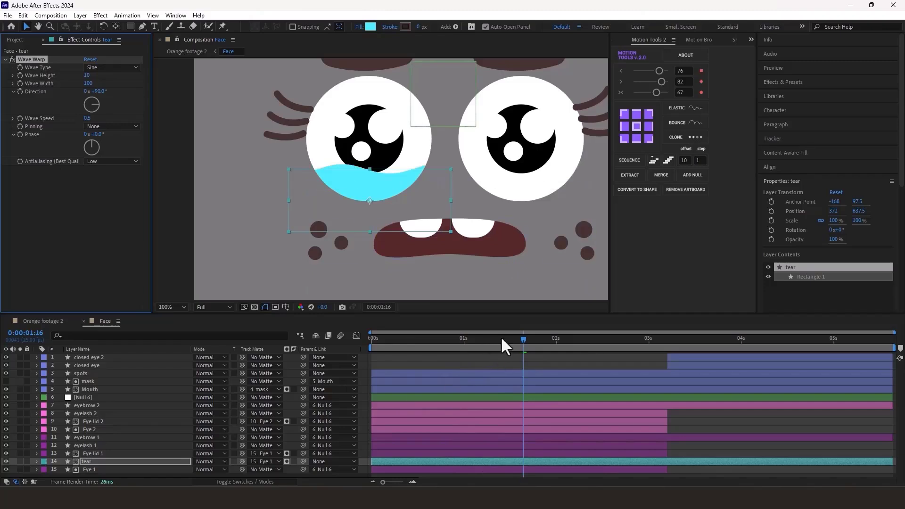
{"action": "left_click_drag", "start_coordinate": [523, 338], "coordinate": [387, 344]}
{"action": "key", "text": "space"}
Add the Turbulent Displace effect to the tear layer and set its size to 24
{"action": "key", "text": "ctrl+space"}
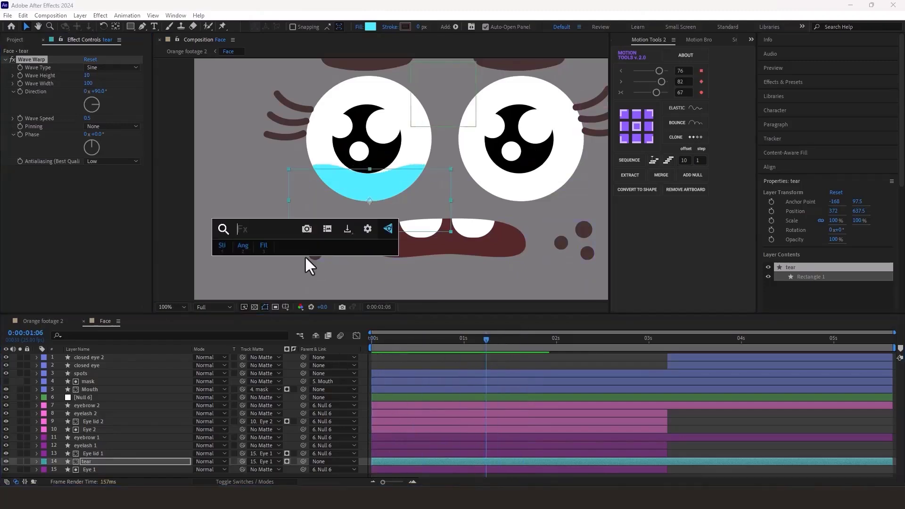
{"action": "type", "text": "tu"}
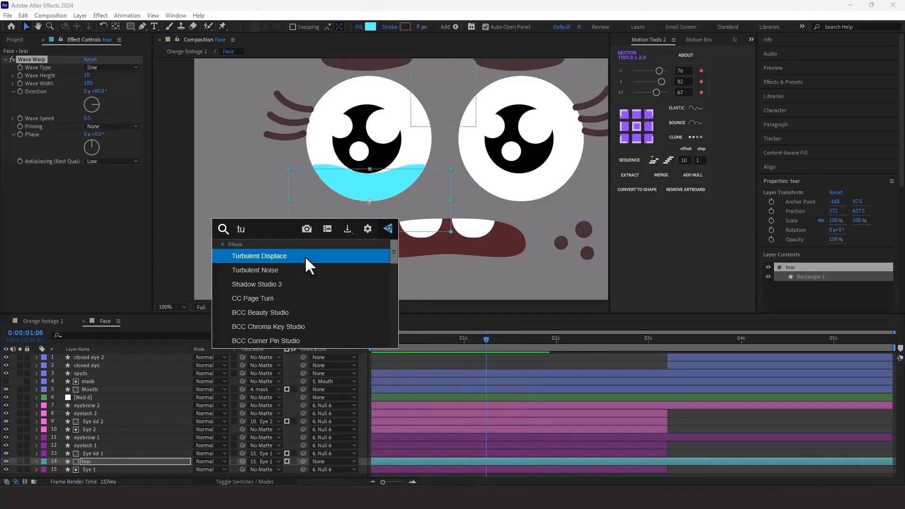
{"action": "key", "text": "Return"}
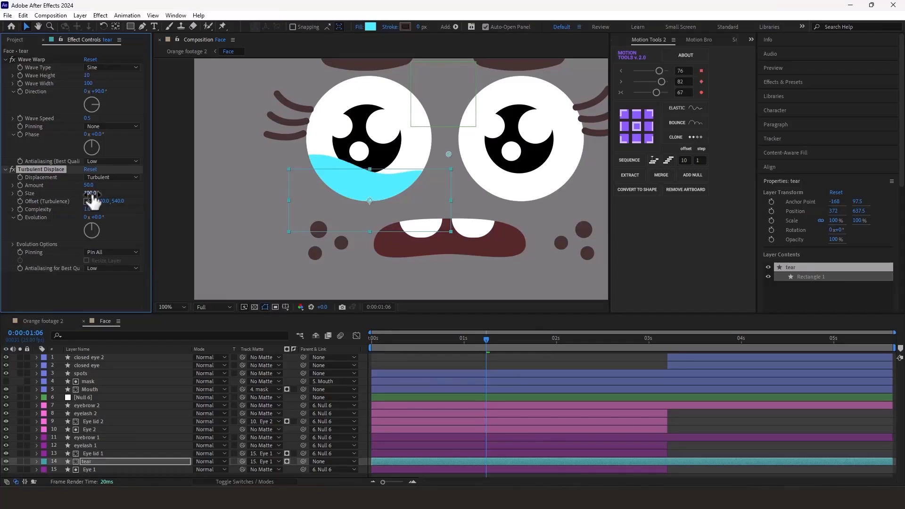
{"action": "left_click_drag", "start_coordinate": [93, 195], "coordinate": [66, 195]}
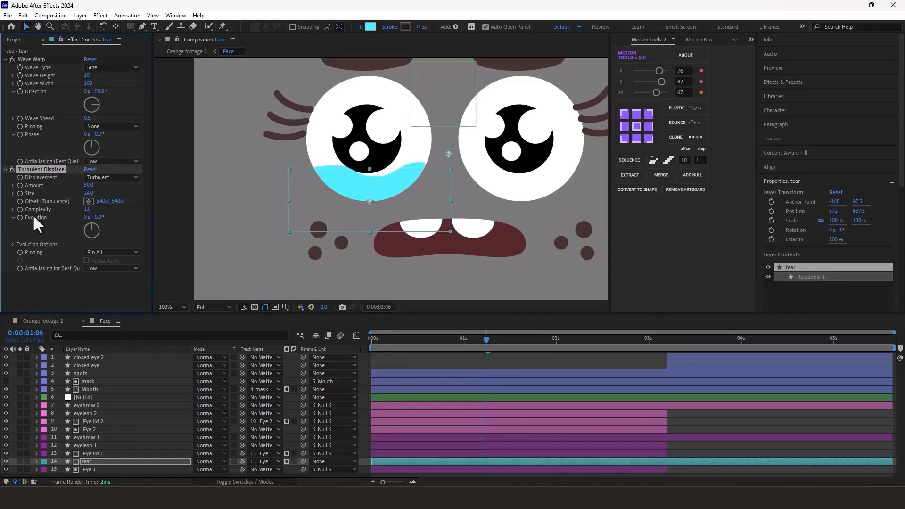
Add the expression time+50*100 to the Turbulent Displace Evolution of the tear layer and preview from the start of the timeline
{"action": "left_click", "coordinate": [20, 217], "text": "alt"}
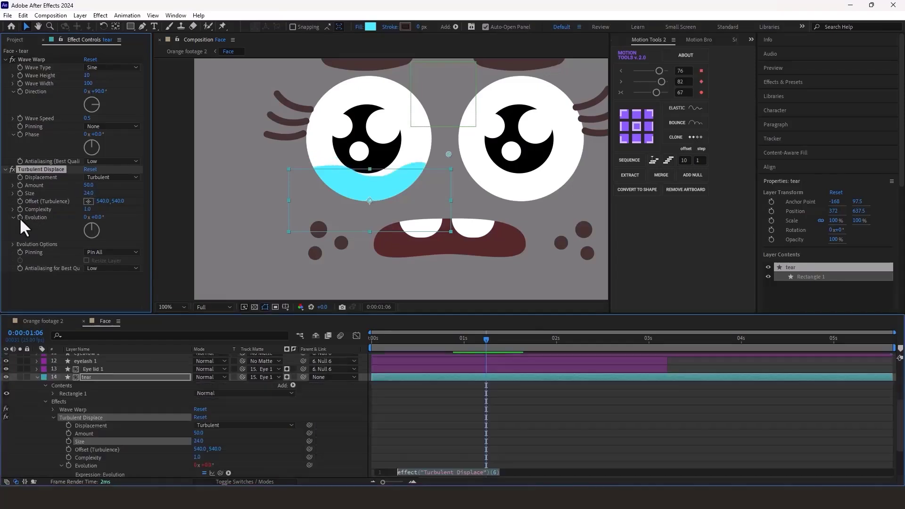
{"action": "scroll", "coordinate": [404, 422], "scroll_direction": "down", "scroll_amount": 2}
{"action": "left_click", "coordinate": [414, 423]}
{"action": "type", "text": "time+50*100"}
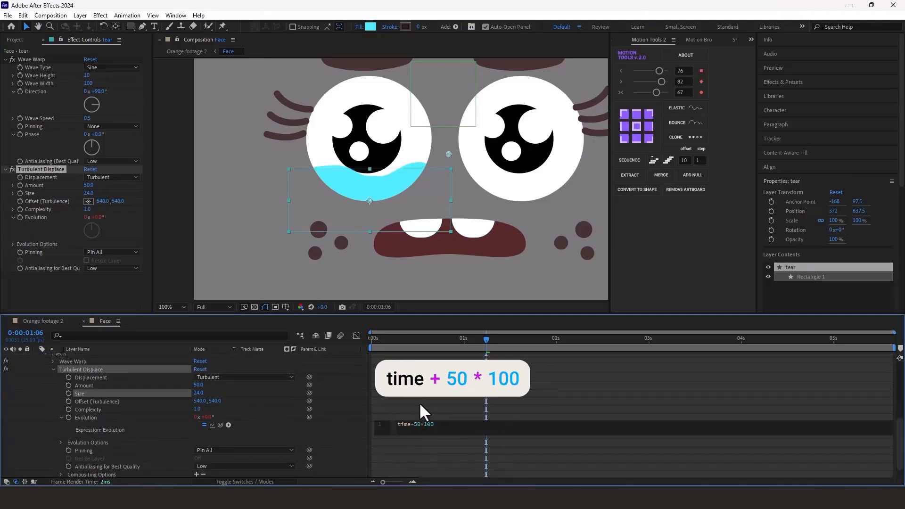
{"action": "left_click", "coordinate": [416, 399]}
{"action": "left_click_drag", "start_coordinate": [385, 338], "coordinate": [348, 338]}
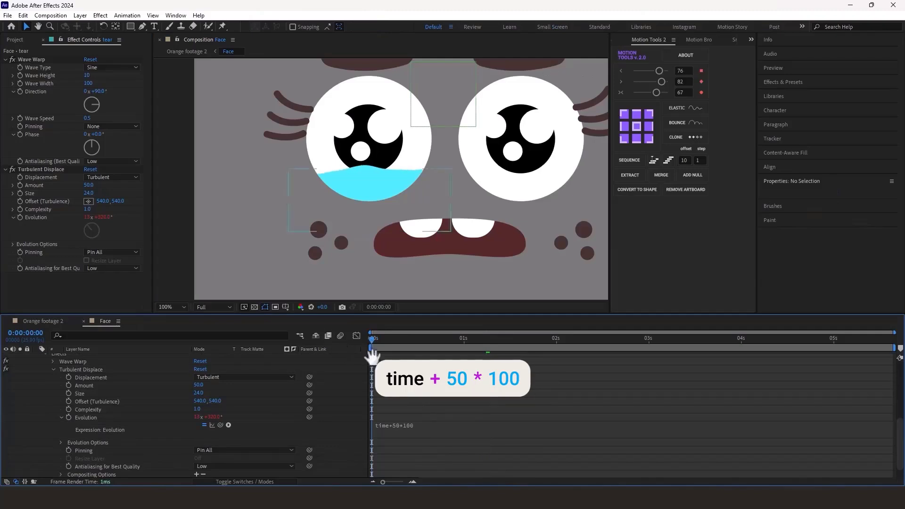
{"action": "key", "text": "space"}
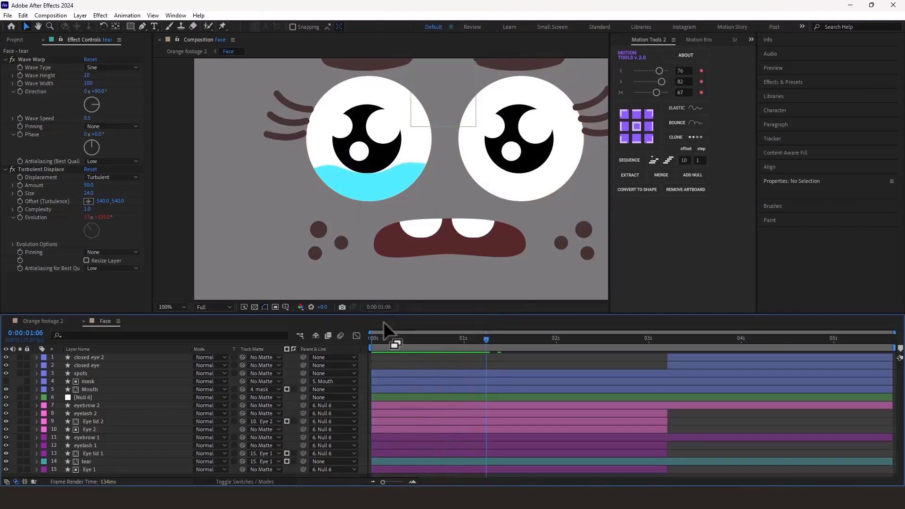
Add a position keyframe at the start of the tear layer and shift the layer to begin at 0:00:00:20
{"action": "left_click", "coordinate": [392, 174]}
{"action": "left_click", "coordinate": [408, 460]}
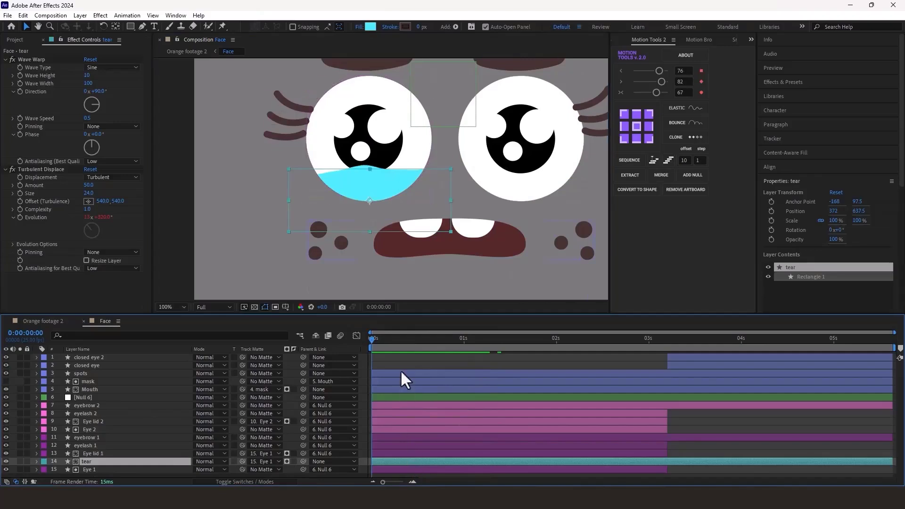
{"action": "key", "text": "p"}
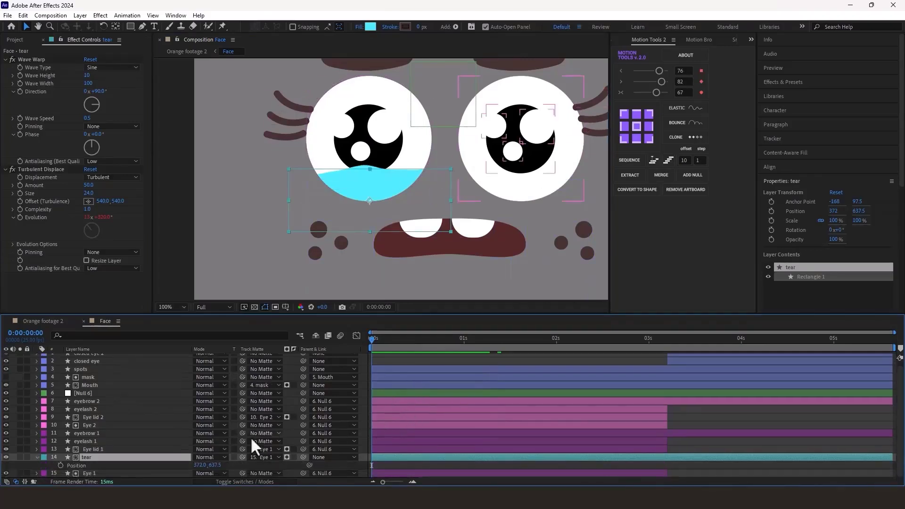
{"action": "left_click", "coordinate": [60, 466]}
{"action": "key", "text": "Return"}
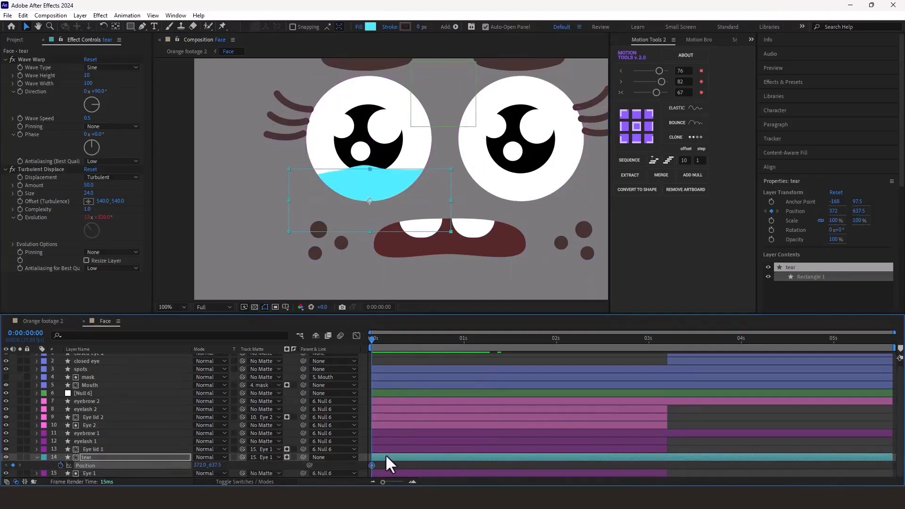
{"action": "left_click_drag", "start_coordinate": [381, 457], "coordinate": [480, 457]}
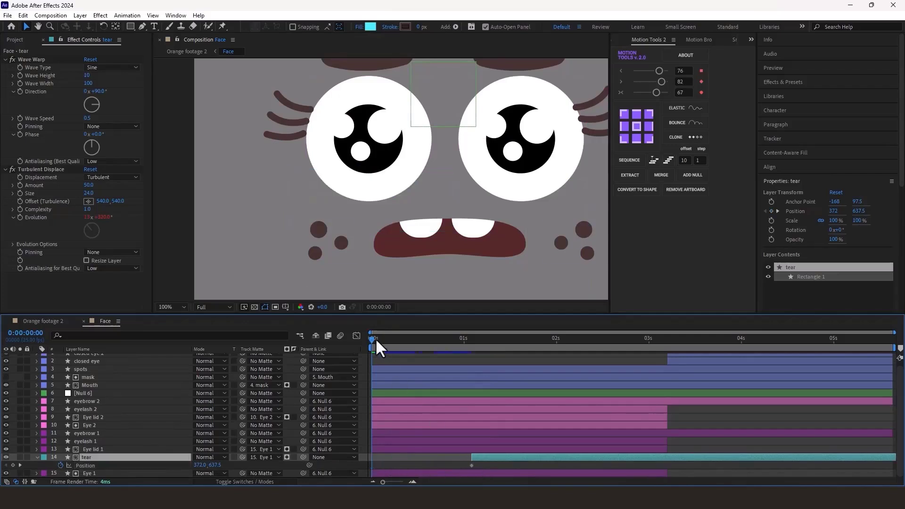
{"action": "left_click_drag", "start_coordinate": [375, 338], "coordinate": [447, 332]}
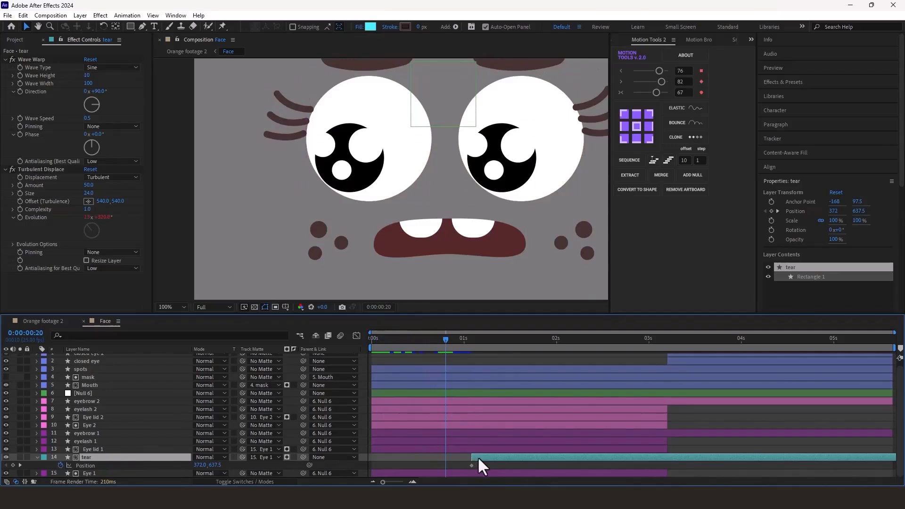
{"action": "left_click_drag", "start_coordinate": [477, 457], "coordinate": [457, 456]}
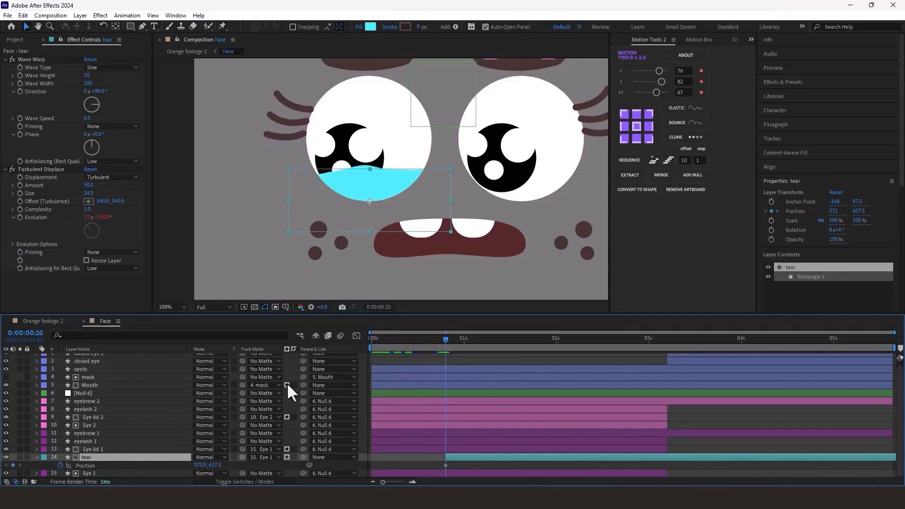
Lower the tear to about Y 724.5 at 0:00:00:20, raise it to about Y 643.5 at 0:00:02:12, and preview it
{"action": "left_click_drag", "start_coordinate": [372, 199], "coordinate": [386, 235]}
{"action": "left_click_drag", "start_coordinate": [472, 340], "coordinate": [601, 345]}
{"action": "left_click_drag", "start_coordinate": [412, 249], "coordinate": [414, 212]}
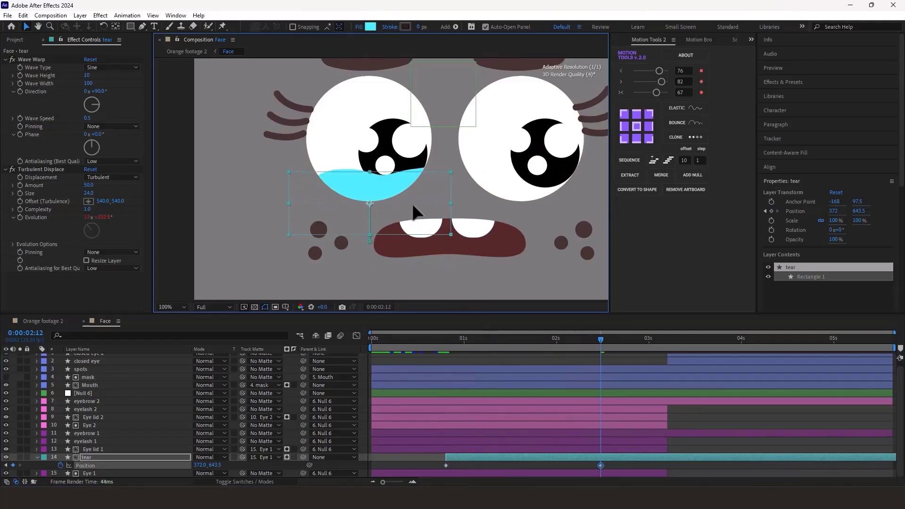
{"action": "left_click", "coordinate": [446, 339]}
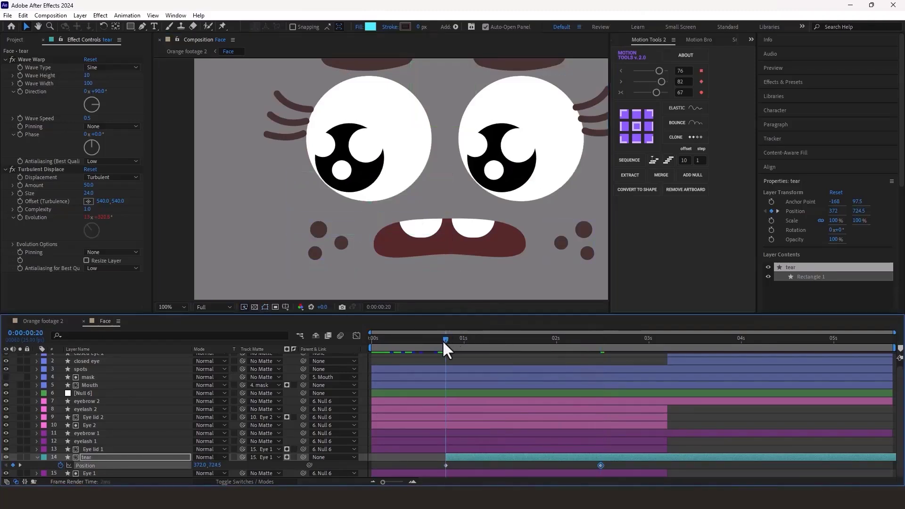
{"action": "key", "text": "space"}
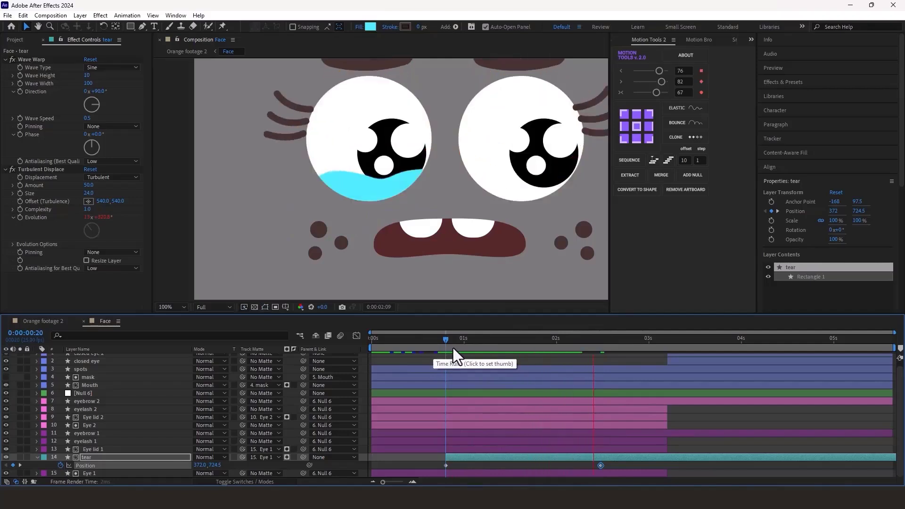
Duplicate the tear layer, place the copy between Eye lid 2 and Eye 2, and set its track matte to Eye 2
{"action": "key", "text": "ctrl+d"}
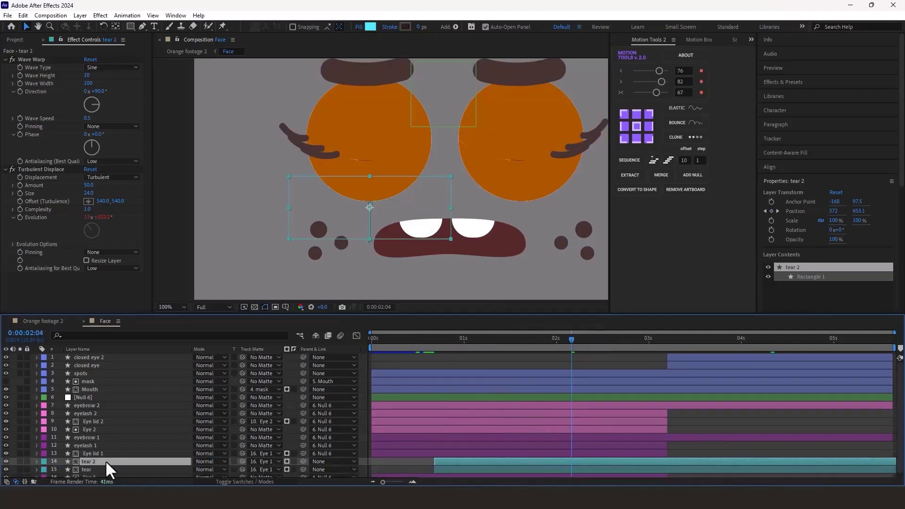
{"action": "left_click_drag", "start_coordinate": [106, 461], "coordinate": [106, 427]}
{"action": "left_click_drag", "start_coordinate": [242, 429], "coordinate": [189, 437]}
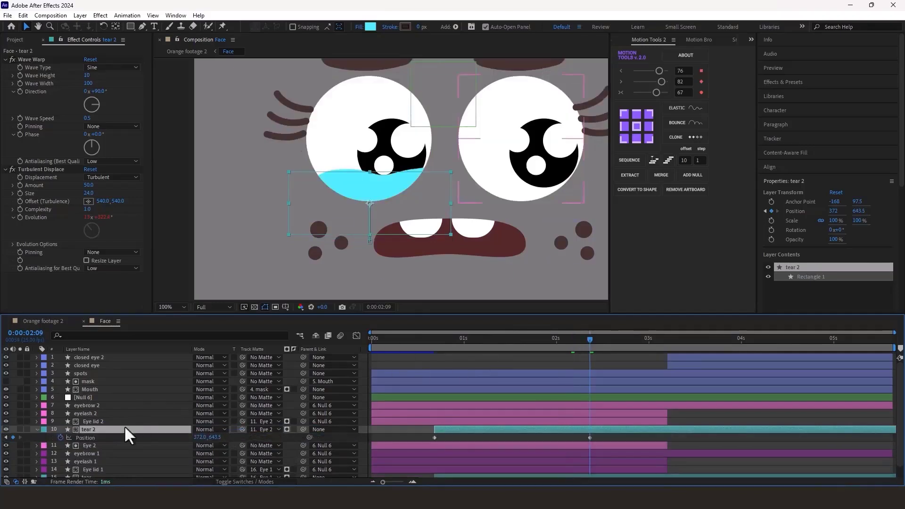
Select all position keyframes of tear 2 and shift them horizontally to about X 708 so it fills the second eye
{"action": "left_click", "coordinate": [89, 437]}
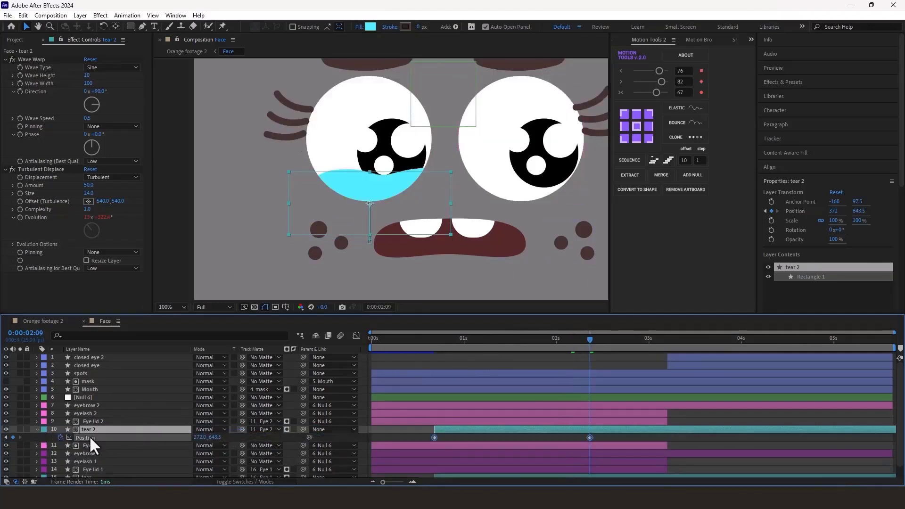
{"action": "left_click_drag", "start_coordinate": [378, 193], "coordinate": [531, 196]}
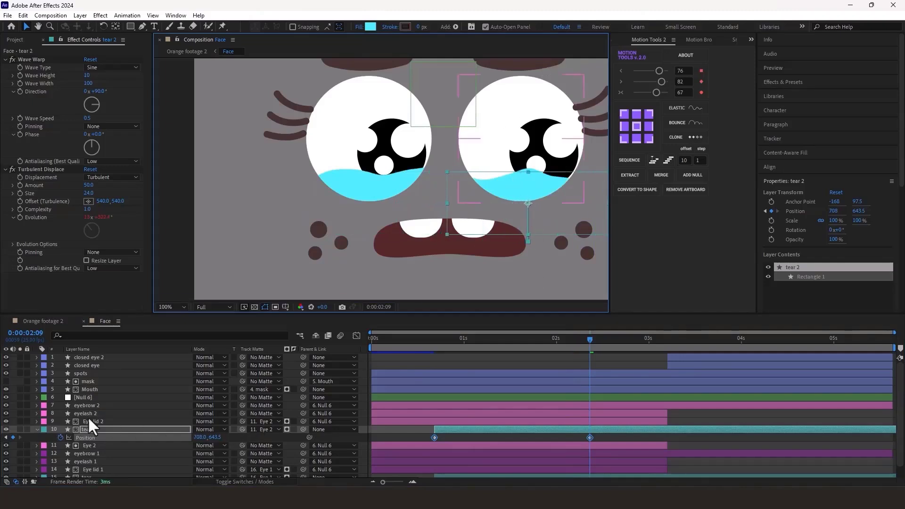
{"action": "left_click", "coordinate": [37, 429]}
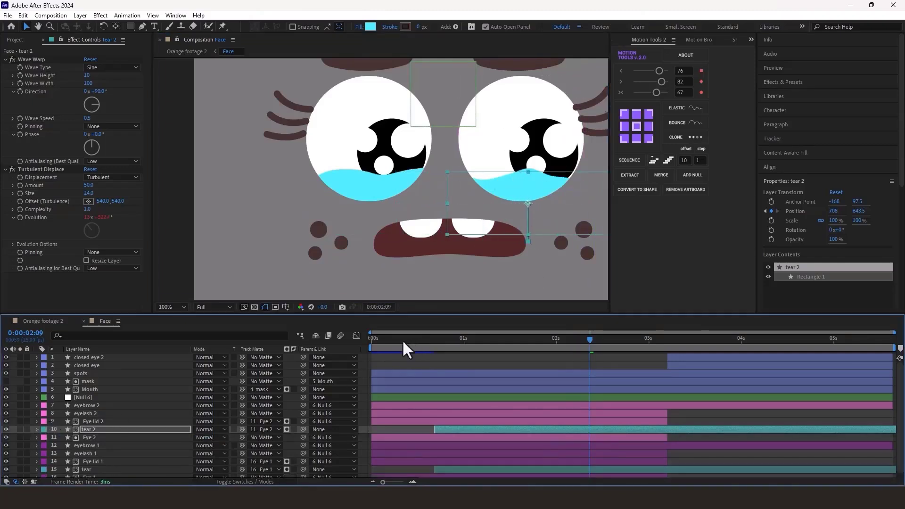
{"action": "left_click", "coordinate": [402, 339]}
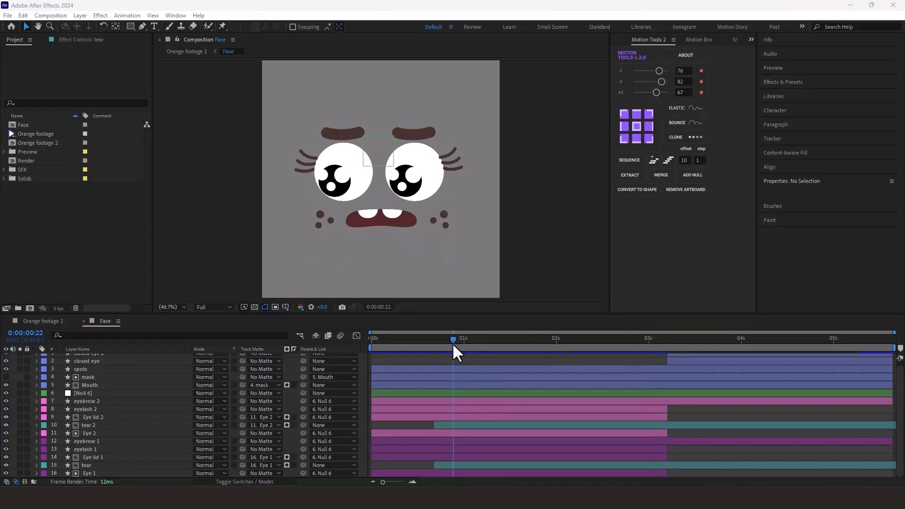
Set the current time to 0:00:02:22, just before the eyes close, with the mouth in close view
{"action": "left_click_drag", "start_coordinate": [452, 340], "coordinate": [645, 340]}
{"action": "scroll", "coordinate": [387, 231], "scroll_direction": "up", "scroll_amount": 1}
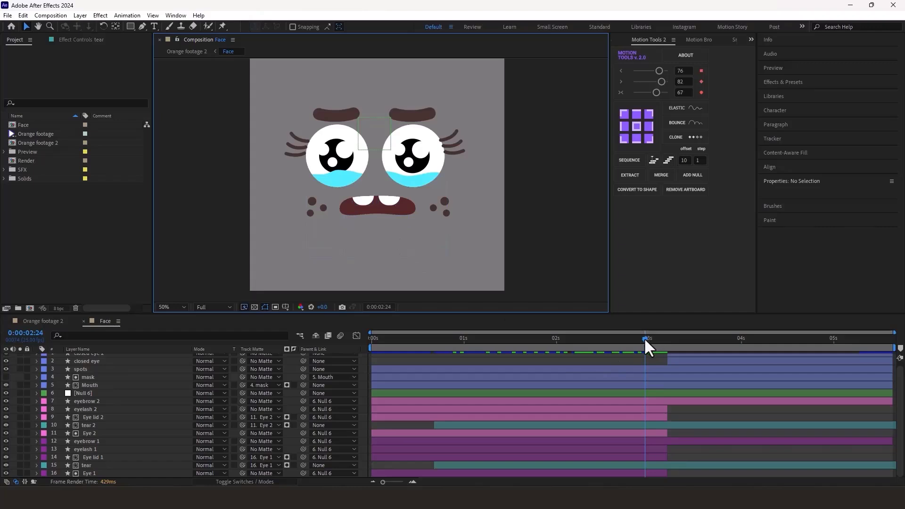
{"action": "left_click_drag", "start_coordinate": [645, 340], "coordinate": [638, 341]}
{"action": "scroll", "coordinate": [384, 218], "scroll_direction": "up", "scroll_amount": 1}
Mark every layer except mask and Mouth as shy and hide the shy layers in the timeline
{"action": "left_click", "coordinate": [98, 376]}
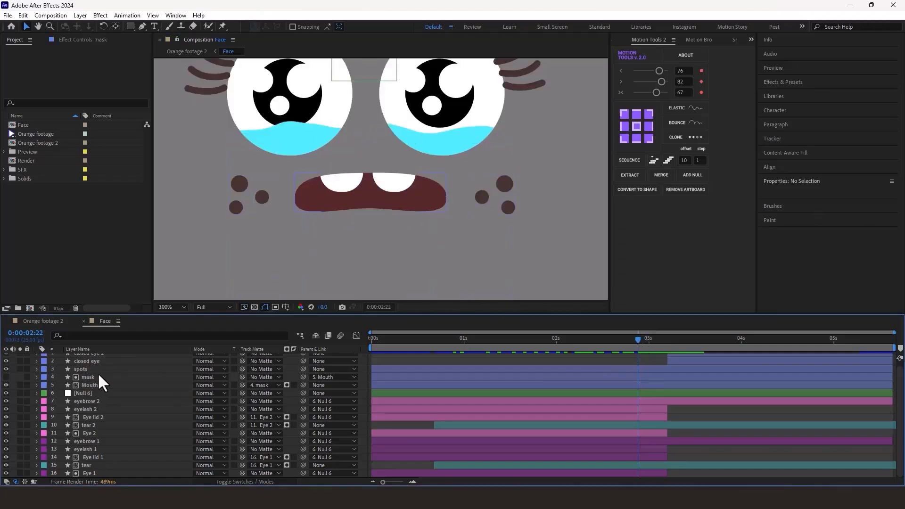
{"action": "left_click", "coordinate": [98, 377]}
{"action": "left_click", "coordinate": [98, 385], "text": "shift"}
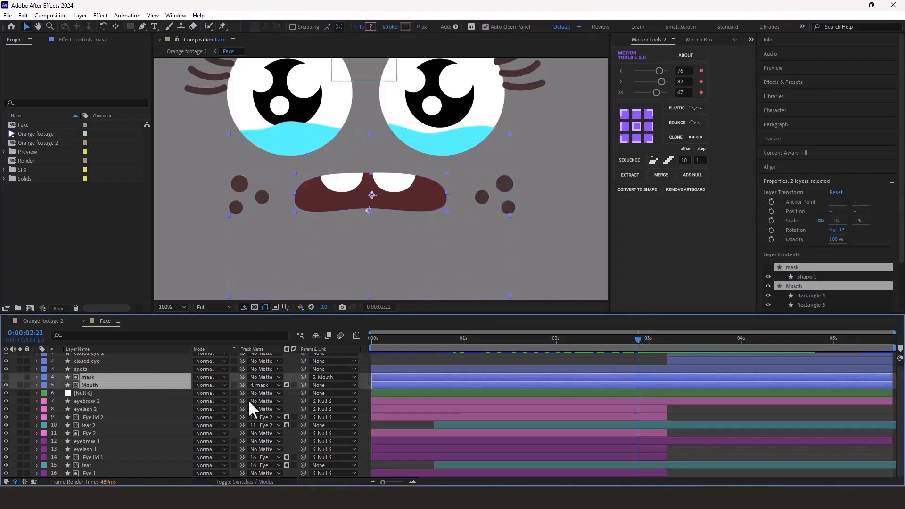
{"action": "left_click", "coordinate": [244, 482]}
{"action": "key", "text": "ctrl+a"}
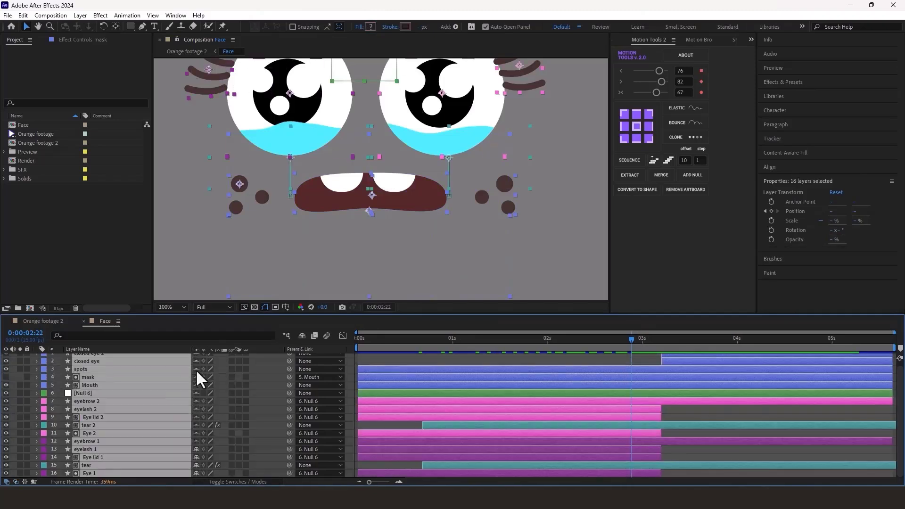
{"action": "left_click", "coordinate": [267, 374]}
{"action": "left_click", "coordinate": [115, 370]}
{"action": "left_click", "coordinate": [106, 377]}
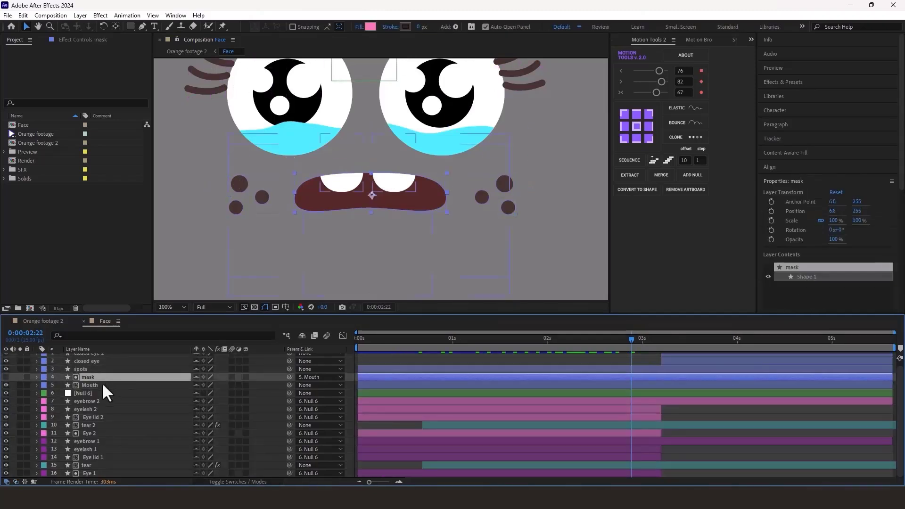
{"action": "left_click", "coordinate": [103, 384], "text": "shift"}
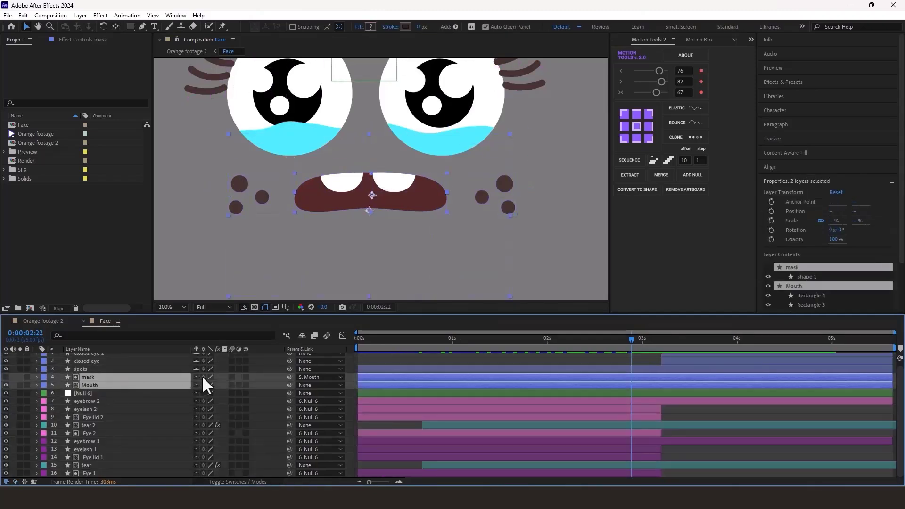
{"action": "left_click", "coordinate": [303, 335]}
{"action": "left_click", "coordinate": [532, 398]}
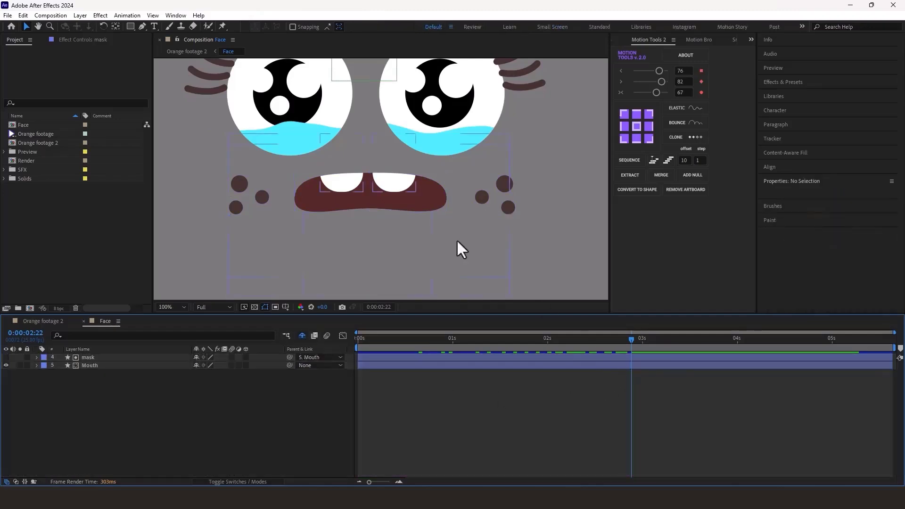
Add a position keyframe to the Mouth layer at 0:00:02:22
{"action": "left_click", "coordinate": [642, 363]}
{"action": "left_click", "coordinate": [638, 356], "text": "shift"}
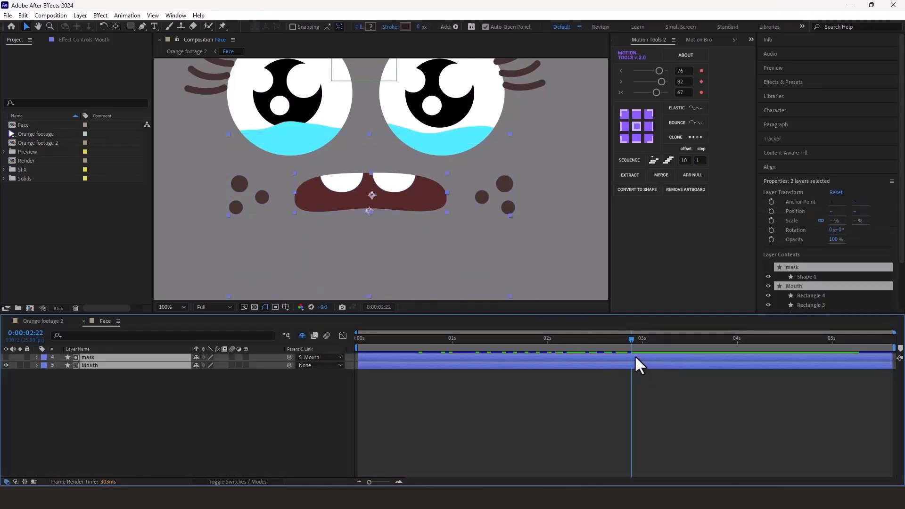
{"action": "left_click", "coordinate": [84, 365]}
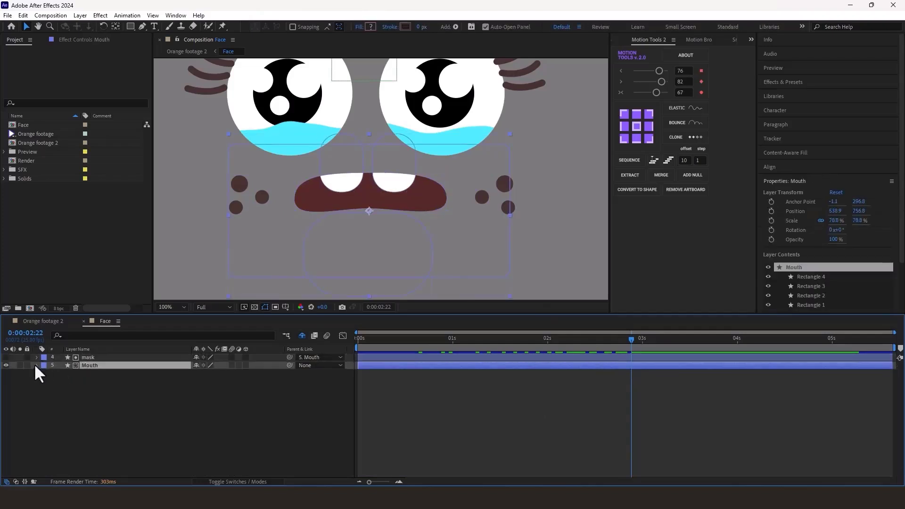
{"action": "key", "text": "p"}
{"action": "left_click", "coordinate": [61, 373]}
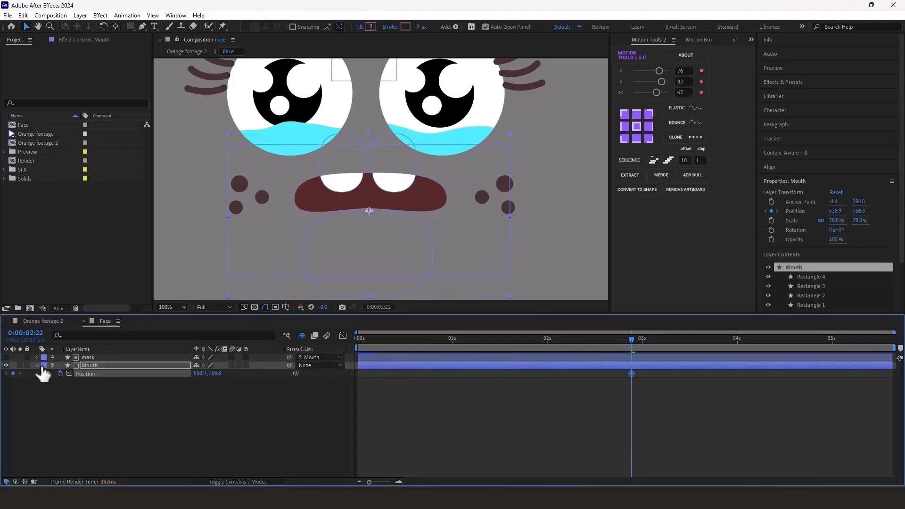
{"action": "left_click", "coordinate": [36, 365]}
Add a path keyframe to Path 1 of Shape 1 in the mask layer at 0:00:02:22
{"action": "left_click", "coordinate": [96, 357]}
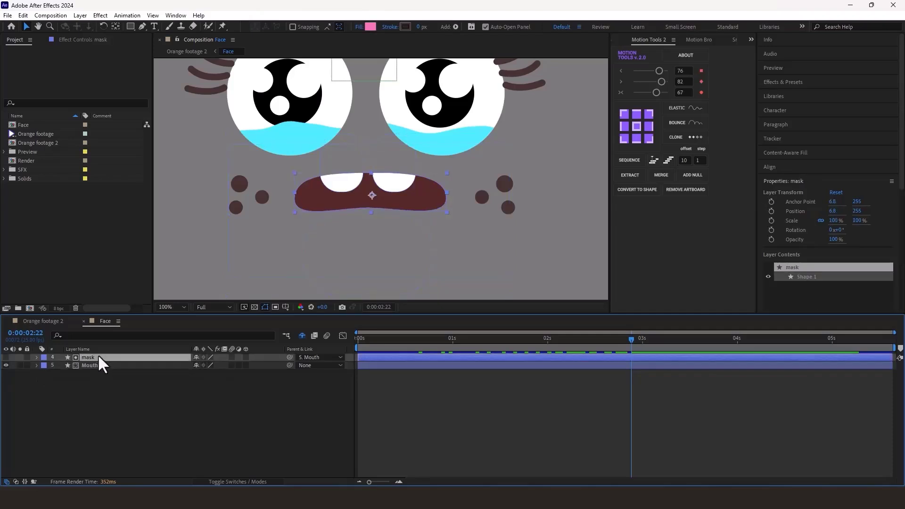
{"action": "left_click", "coordinate": [37, 357]}
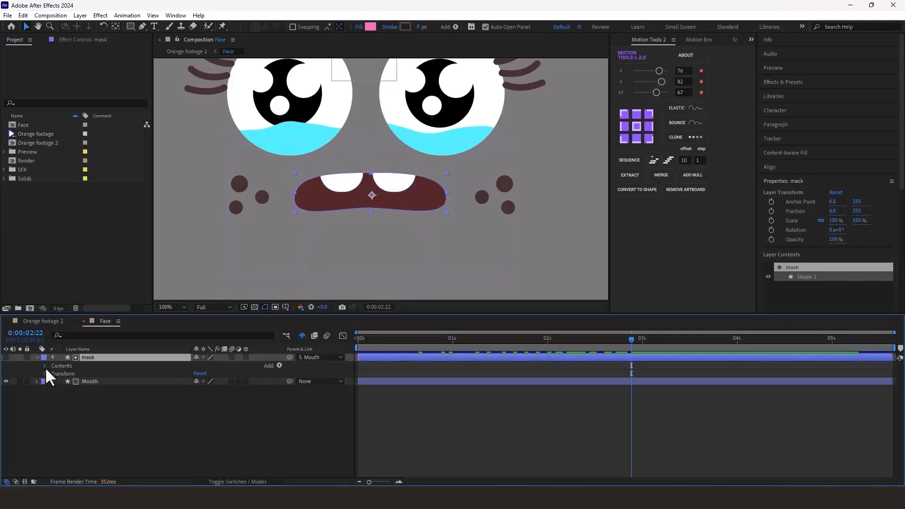
{"action": "left_click", "coordinate": [45, 365]}
{"action": "left_click", "coordinate": [53, 373]}
{"action": "left_click", "coordinate": [72, 382]}
{"action": "left_click", "coordinate": [61, 382]}
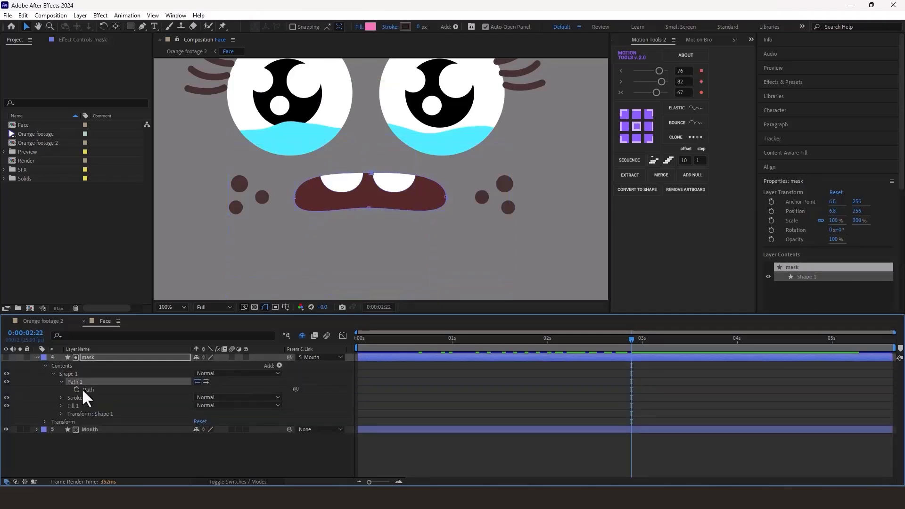
{"action": "left_click", "coordinate": [77, 390]}
{"action": "left_click", "coordinate": [37, 357]}
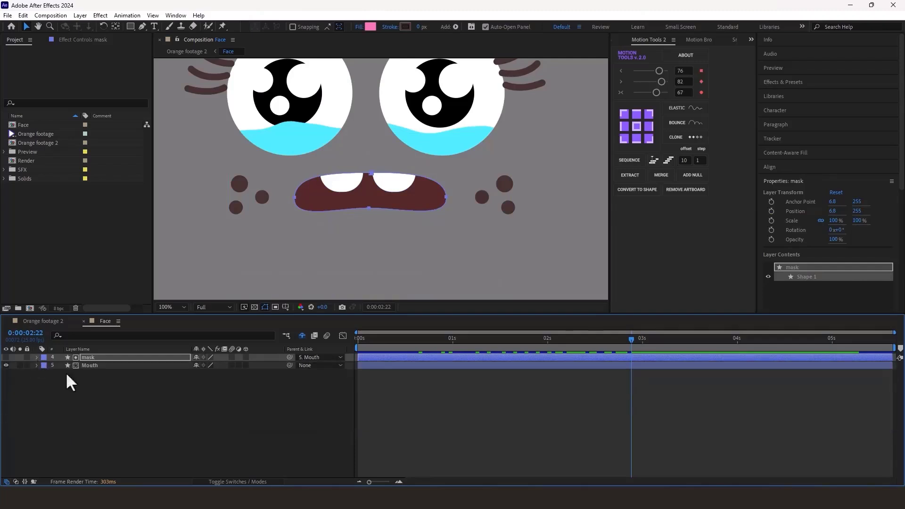
Reveal the keyframed properties of the mask and Mouth layers and move the current time to 0:00:03:05
{"action": "left_click", "coordinate": [66, 372]}
{"action": "key", "text": "u"}
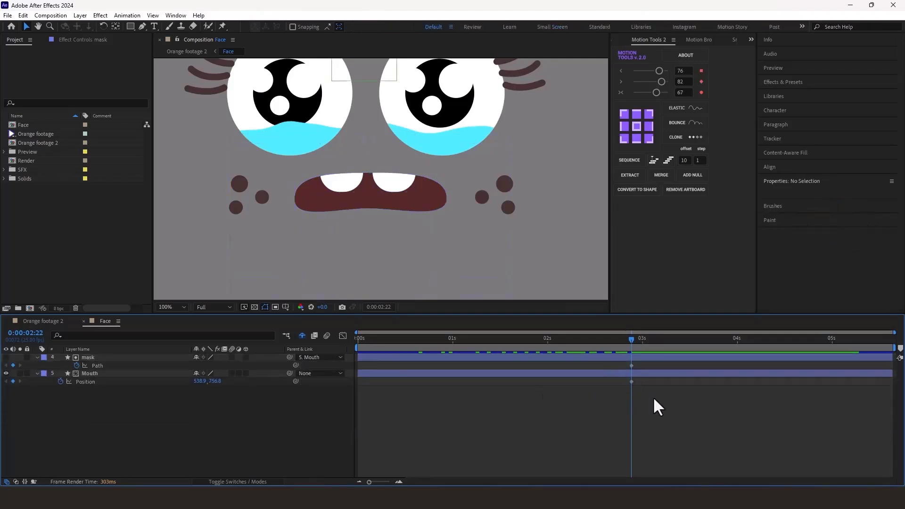
{"action": "left_click_drag", "start_coordinate": [631, 341], "coordinate": [663, 336]}
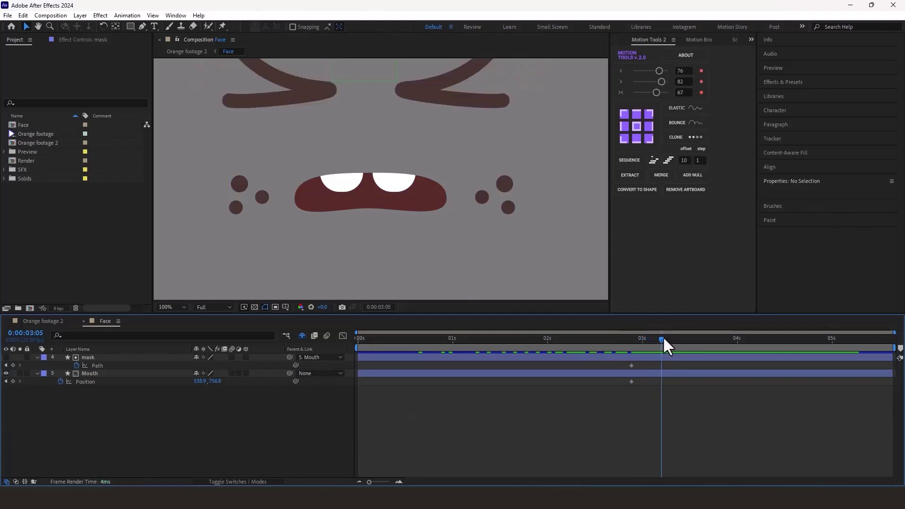
Move the Mouth layer up 10 pixels to position 538.9, 746.8 at 0:00:03:05
{"action": "left_click", "coordinate": [661, 357]}
{"action": "left_click", "coordinate": [645, 373]}
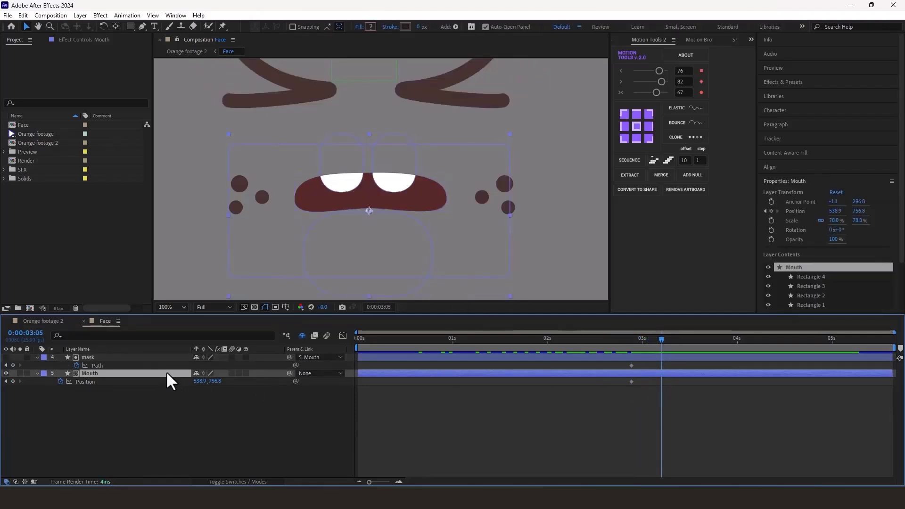
{"action": "key", "text": "shift+Up"}
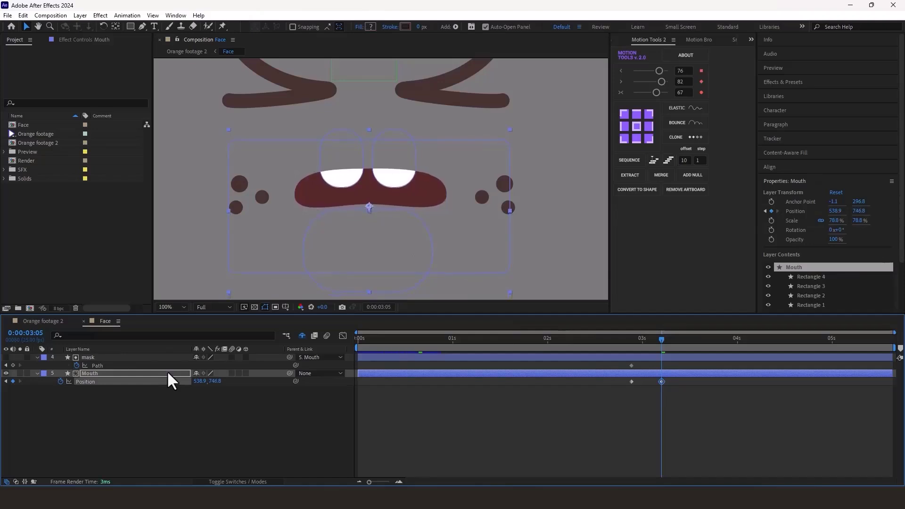
Scale the mask layer's path down evenly around the mouth at 0:00:03:05 to make the mouth slightly smaller
{"action": "left_click", "coordinate": [636, 358]}
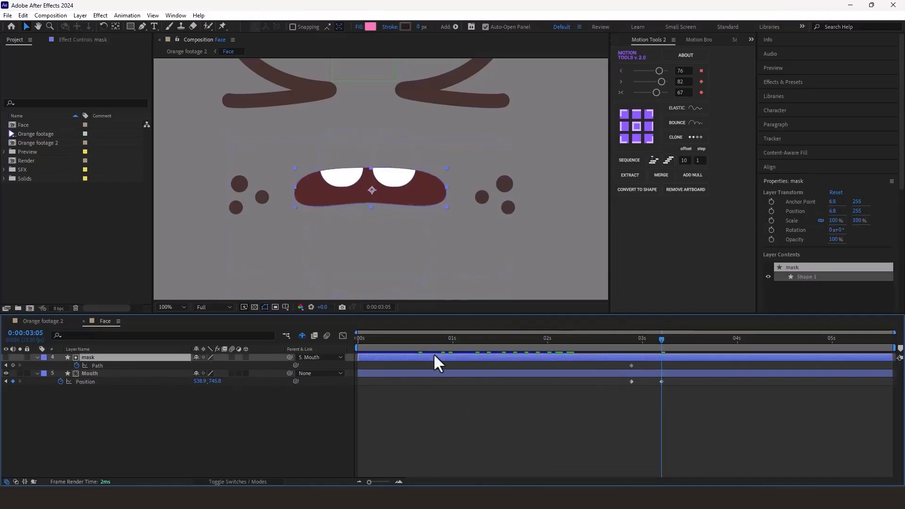
{"action": "left_click", "coordinate": [94, 366]}
{"action": "double_click", "coordinate": [445, 189]}
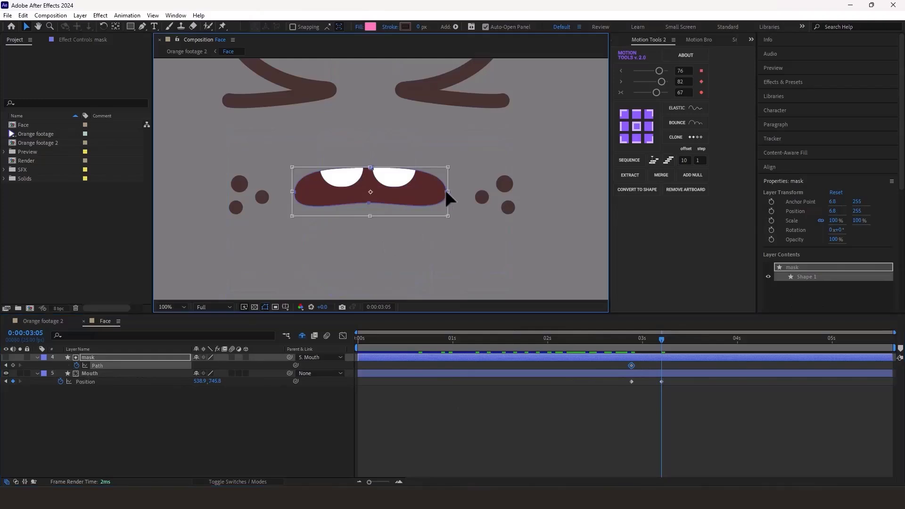
{"action": "left_click_drag", "start_coordinate": [448, 217], "coordinate": [410, 197]}
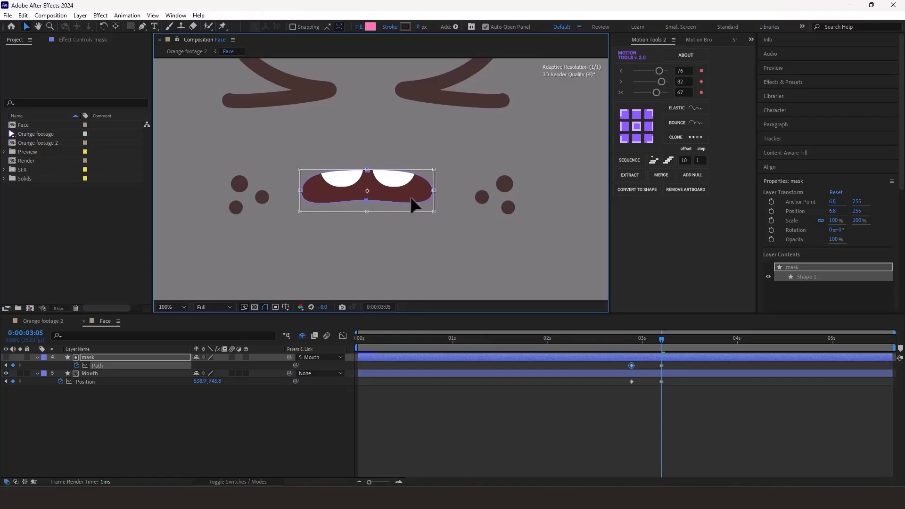
Copy the mask layer's first path keyframe to 0:00:03:15
{"action": "left_click", "coordinate": [627, 334]}
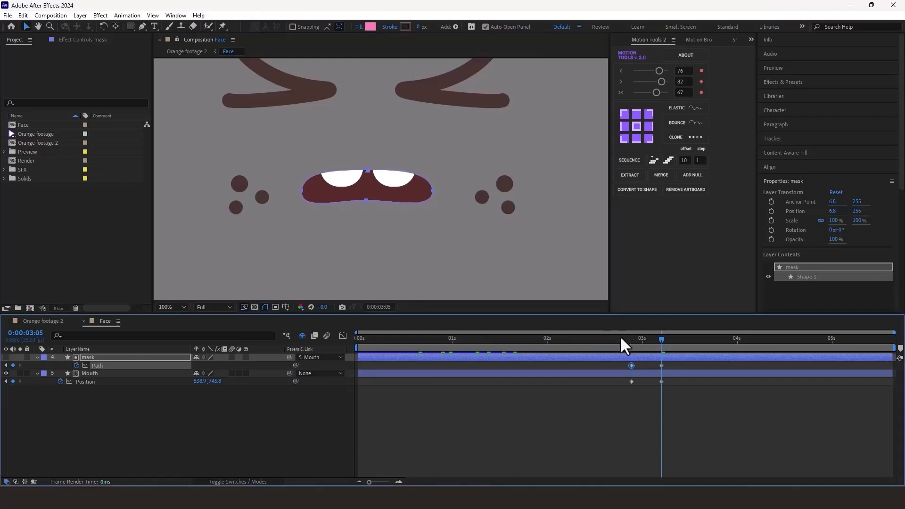
{"action": "left_click_drag", "start_coordinate": [621, 338], "coordinate": [700, 348]}
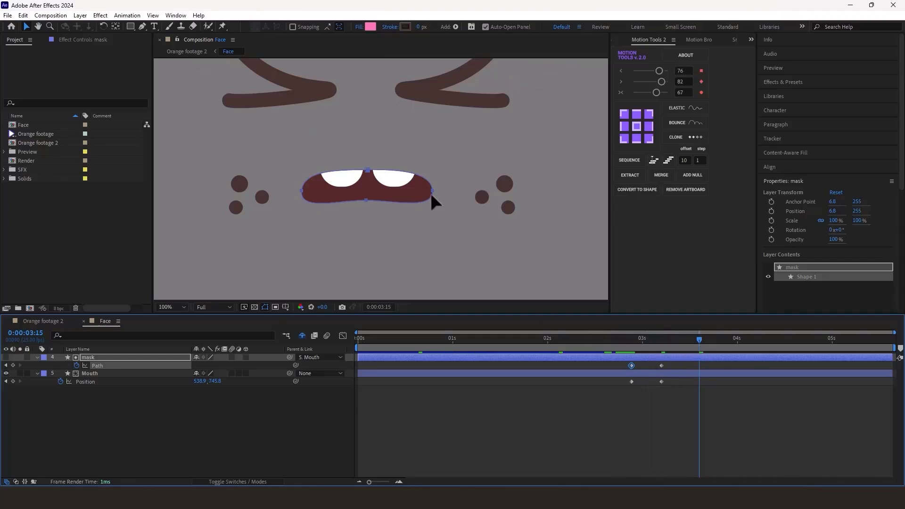
{"action": "left_click", "coordinate": [632, 366]}
{"action": "key", "text": "ctrl+c"}
{"action": "key", "text": "ctrl+v"}
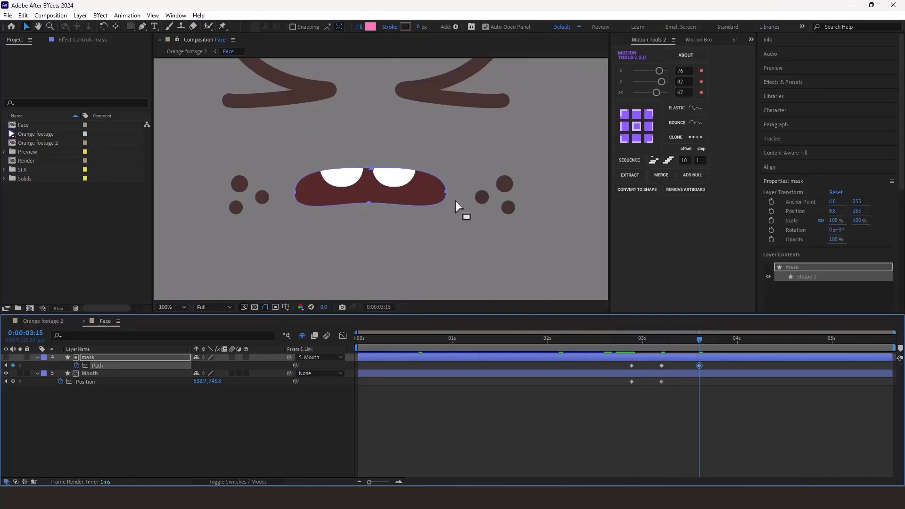
Stretch the mask path downward and widen it on both sides at 0:00:03:15 to open the mouth over the tongue
{"action": "double_click", "coordinate": [445, 191]}
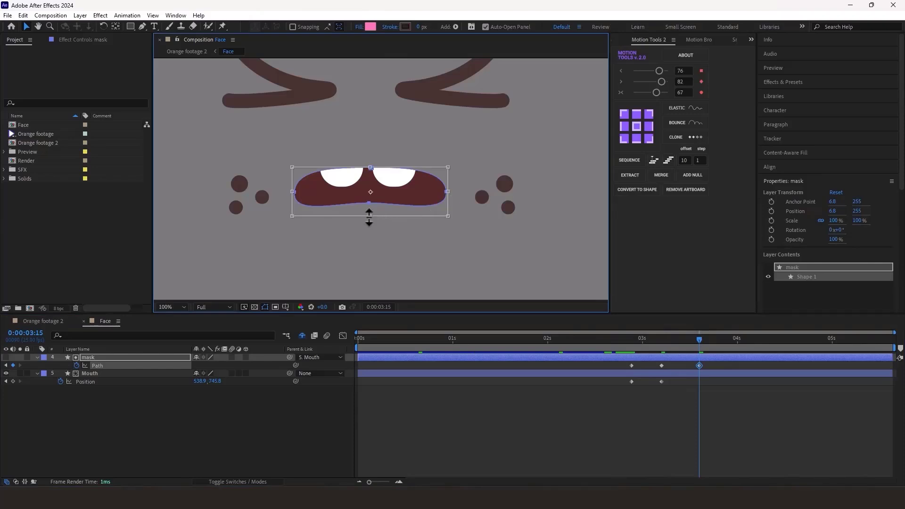
{"action": "left_click_drag", "start_coordinate": [370, 216], "coordinate": [358, 249]}
{"action": "left_click_drag", "start_coordinate": [450, 207], "coordinate": [455, 206]}
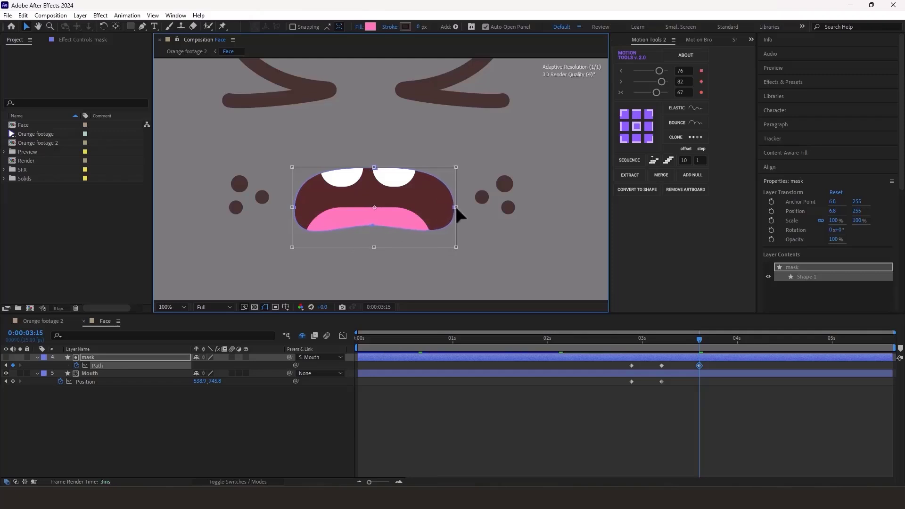
{"action": "left_click_drag", "start_coordinate": [294, 207], "coordinate": [280, 206]}
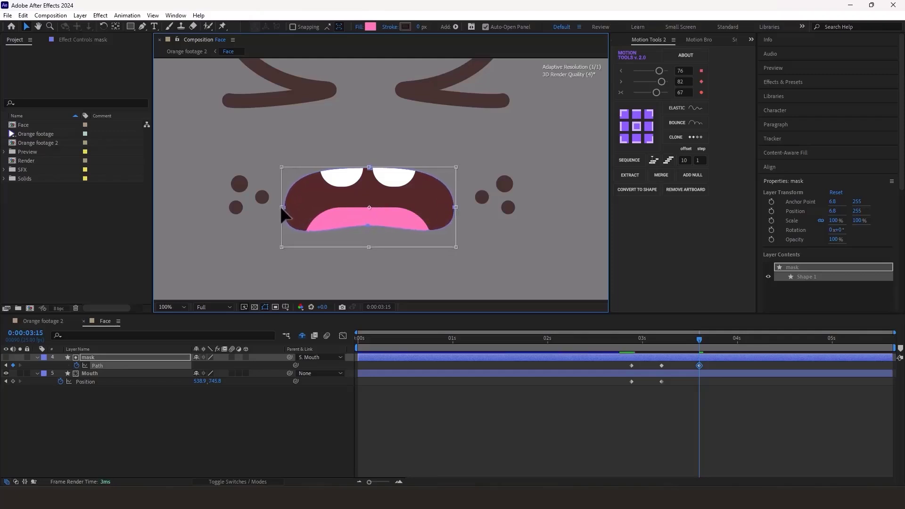
Copy the Mouth layer's first position keyframe to 0:00:03:15
{"action": "left_click", "coordinate": [643, 380]}
{"action": "left_click_drag", "start_coordinate": [641, 377], "coordinate": [611, 389]}
{"action": "key", "text": "ctrl+c"}
{"action": "key", "text": "ctrl+v"}
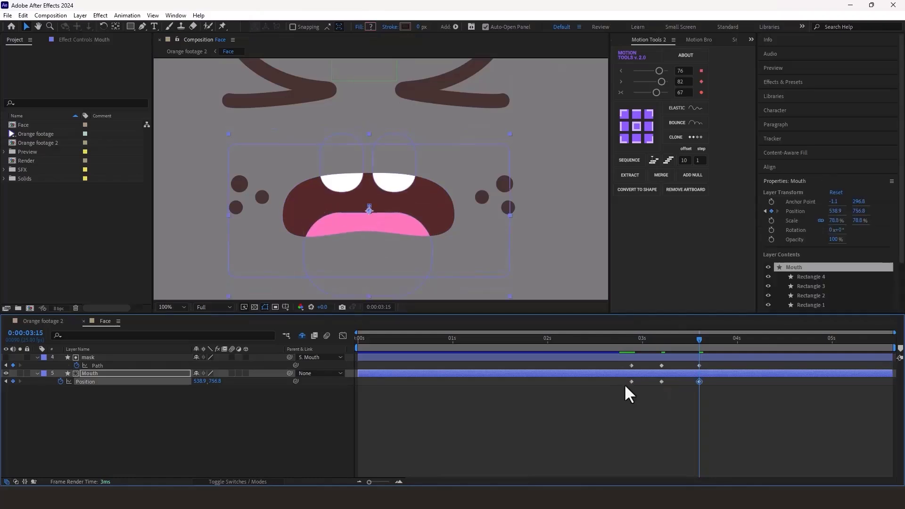
Apply Easy Ease to all mask path and Mouth position keyframes and preview the mouth animation
{"action": "left_click", "coordinate": [629, 337]}
{"action": "key", "text": "space"}
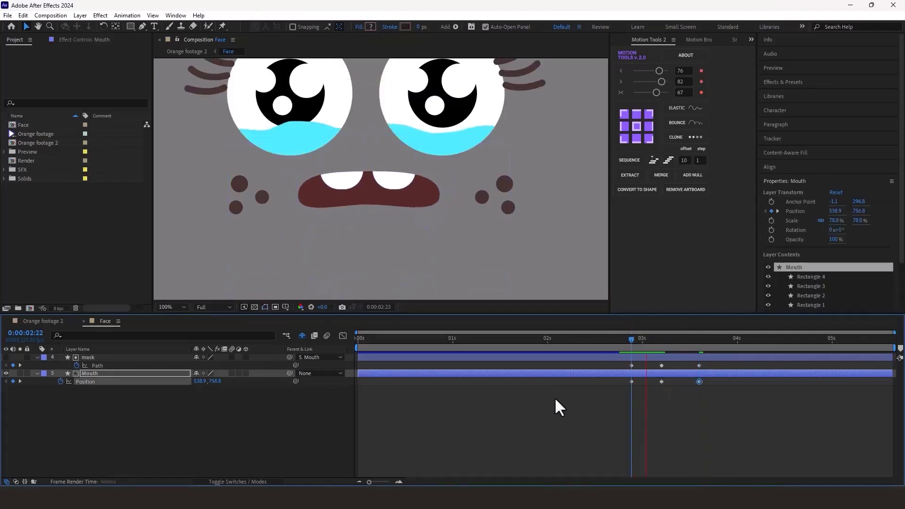
{"action": "left_click_drag", "start_coordinate": [720, 368], "coordinate": [600, 389]}
{"action": "key", "text": "F9"}
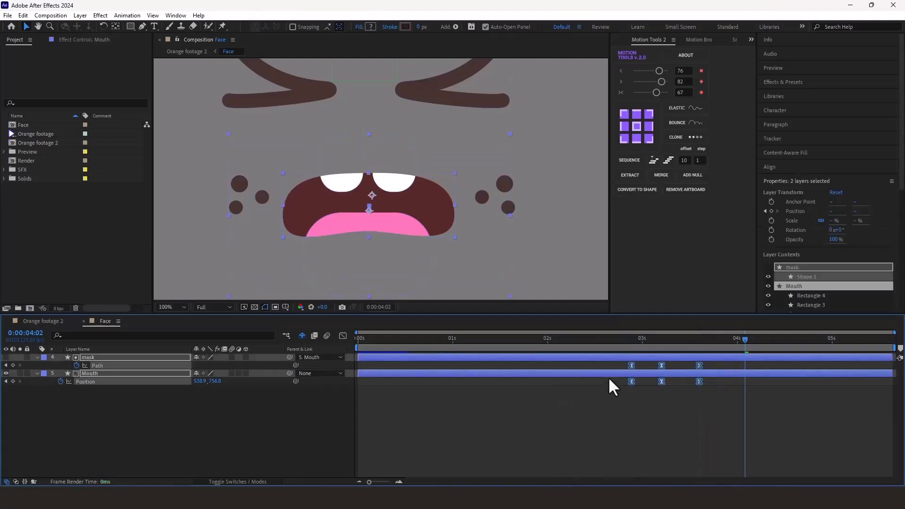
{"action": "key", "text": "space"}
{"action": "left_click", "coordinate": [553, 420]}
{"action": "key", "text": "space"}
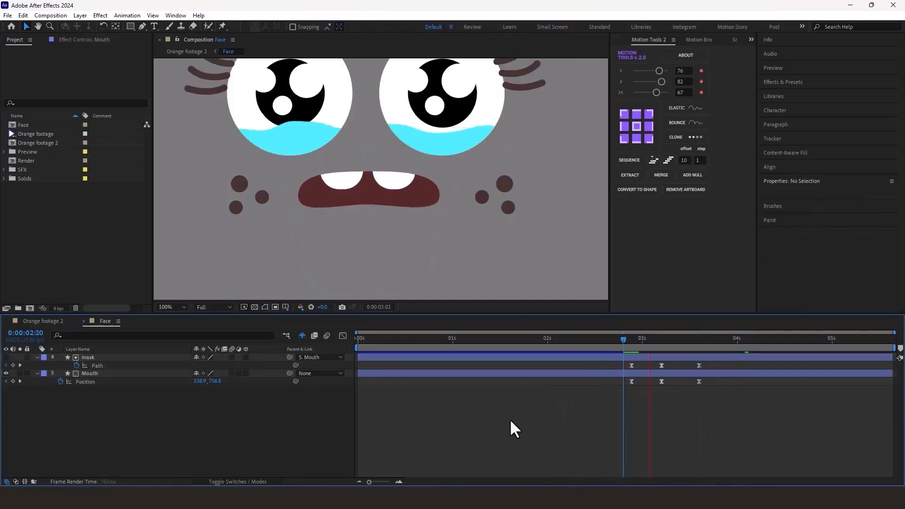
{"action": "key", "text": "space"}
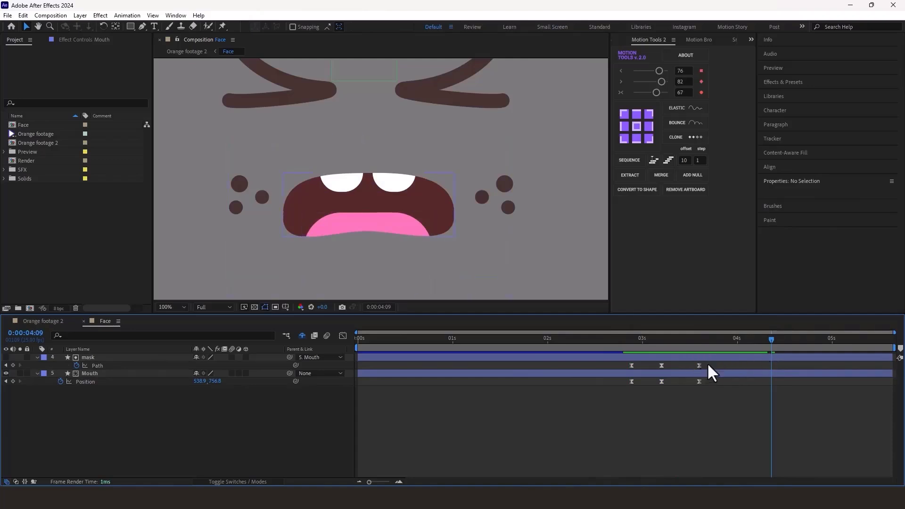
Repeat the mouth movement with copied mask path and Mouth position keyframes at about 0:00:04:05 and 0:00:04:11
{"action": "mouse_move", "coordinate": [702, 363]}
{"action": "left_mouse_down"}
{"action": "mouse_move", "coordinate": [696, 384]}
{"action": "mouse_move", "coordinate": [650, 388]}
{"action": "left_mouse_up"}
{"action": "key", "text": "ctrl+c"}
{"action": "key", "text": "ctrl+v"}
{"action": "left_click_drag", "start_coordinate": [772, 340], "coordinate": [805, 345]}
{"action": "key", "text": "ctrl+v"}
Copy the open-mouth path and position keyframes from 0:00:03:15 to 0:00:04:18 and play back the result
{"action": "left_click_drag", "start_coordinate": [708, 361], "coordinate": [689, 384]}
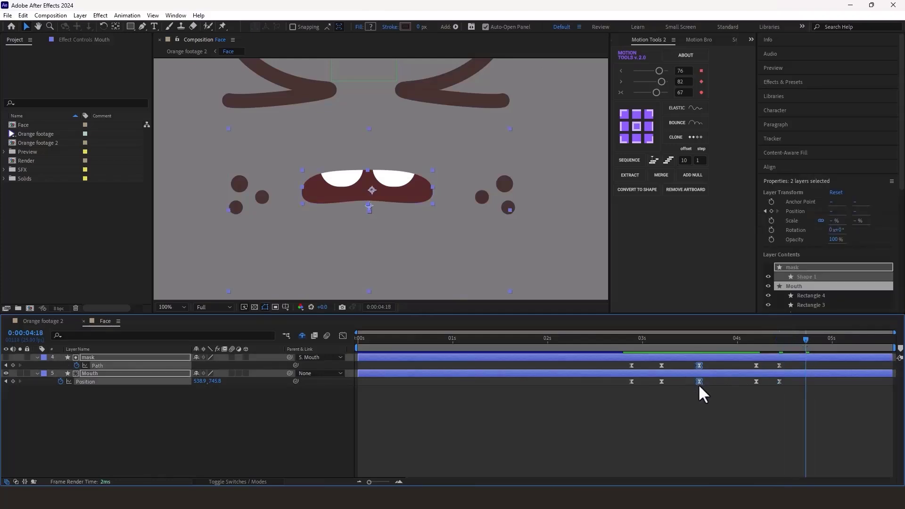
{"action": "key", "text": "ctrl+c"}
{"action": "key", "text": "ctrl+v"}
{"action": "left_click_drag", "start_coordinate": [731, 343], "coordinate": [705, 386]}
{"action": "key", "text": "space"}
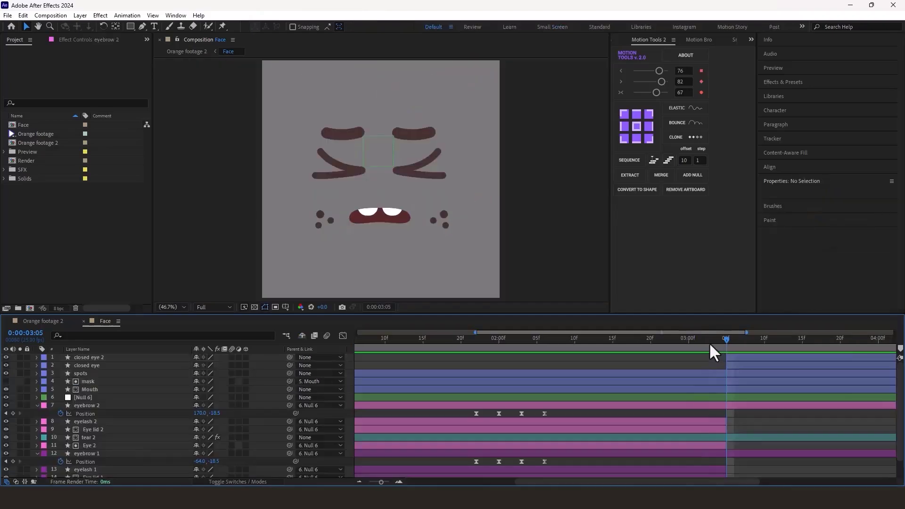
Copy the eyebrow 1 and eyebrow 2 position keyframe pair from the start of the previous eyebrow movement to 0:00:03:05
{"action": "left_click_drag", "start_coordinate": [709, 342], "coordinate": [728, 358]}
{"action": "left_click", "coordinate": [484, 342]}
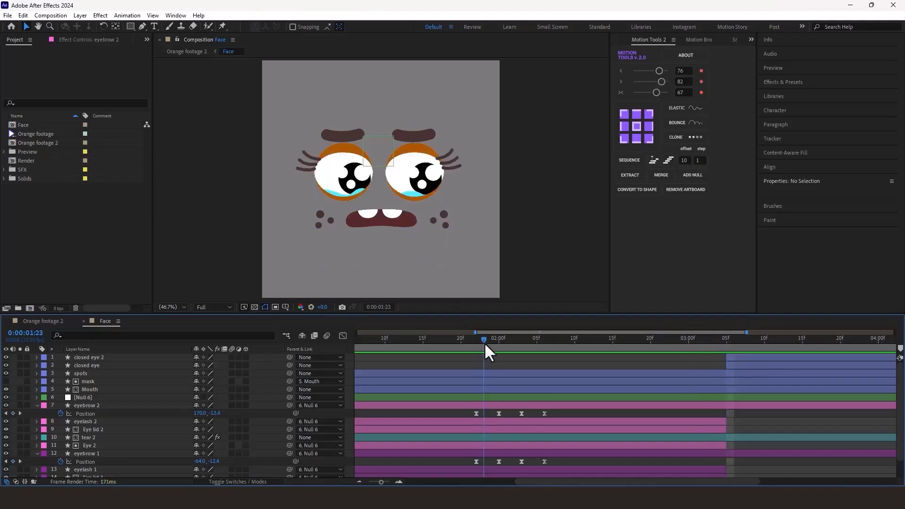
{"action": "left_click_drag", "start_coordinate": [484, 342], "coordinate": [729, 379]}
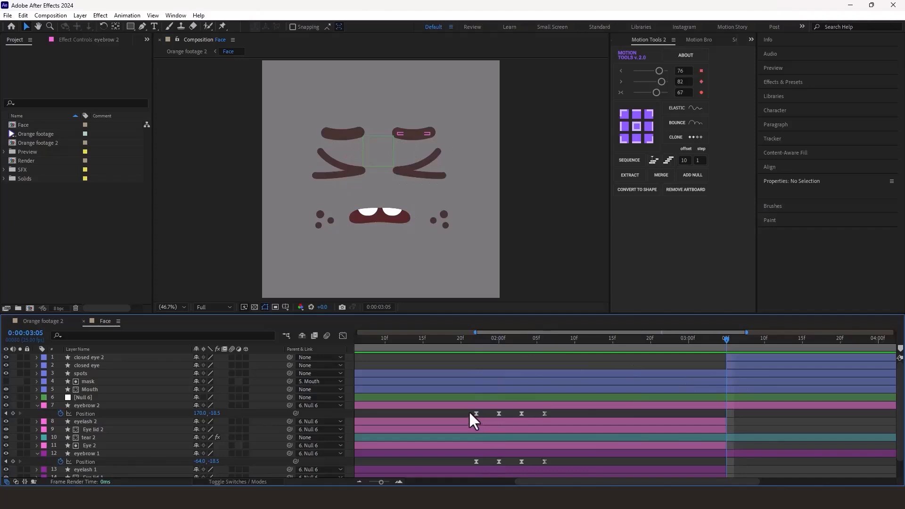
{"action": "left_click_drag", "start_coordinate": [468, 411], "coordinate": [502, 463]}
{"action": "key", "text": "ctrl+c"}
{"action": "key", "text": "ctrl+v"}
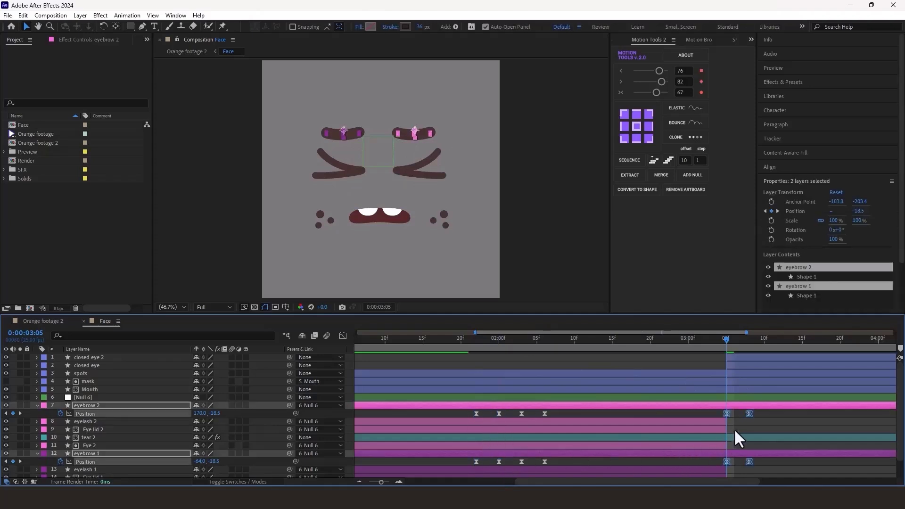
Shift the copied eyebrow keyframes two frames earlier, starting at 0:00:03:03, and preview the face animation
{"action": "scroll", "coordinate": [733, 429], "scroll_direction": "up", "scroll_amount": 2}
{"action": "left_click_drag", "start_coordinate": [763, 413], "coordinate": [737, 413]}
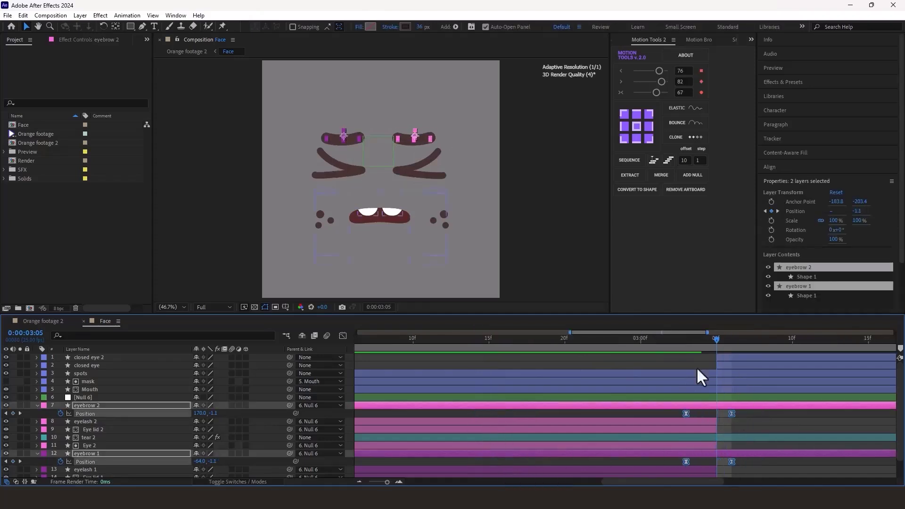
{"action": "left_click", "coordinate": [671, 339]}
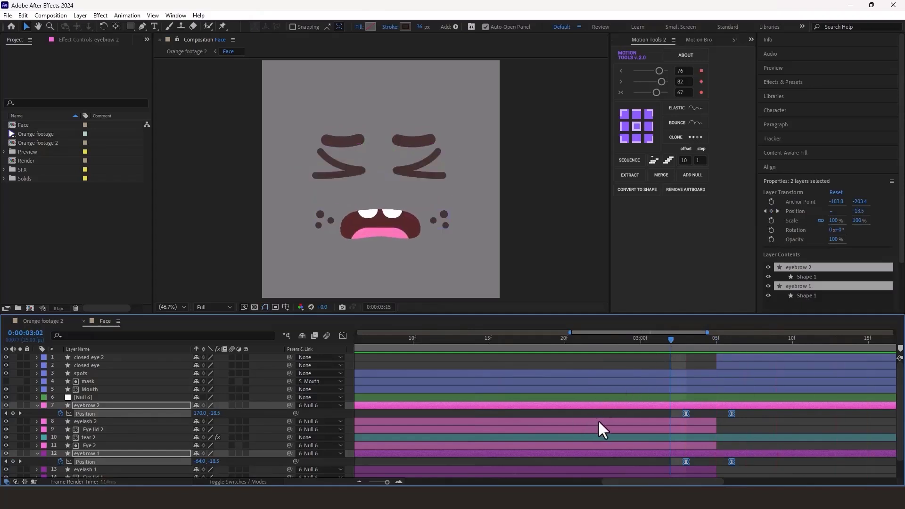
{"action": "scroll", "coordinate": [598, 419], "scroll_direction": "down", "scroll_amount": 2}
{"action": "key", "text": "space"}
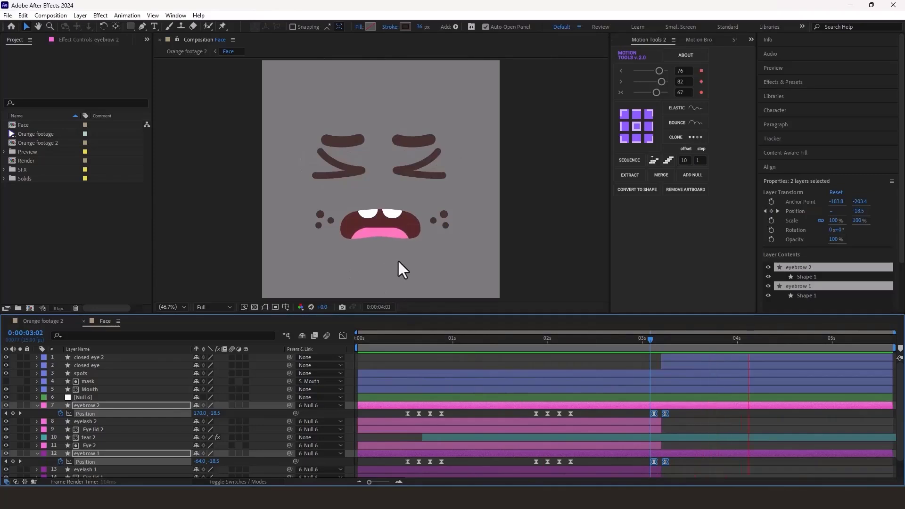
Draw a tall cyan rectangle under the left closed eye at 0:00:03:05 and place its layer directly below the closed eye layer
{"action": "left_click", "coordinate": [661, 339]}
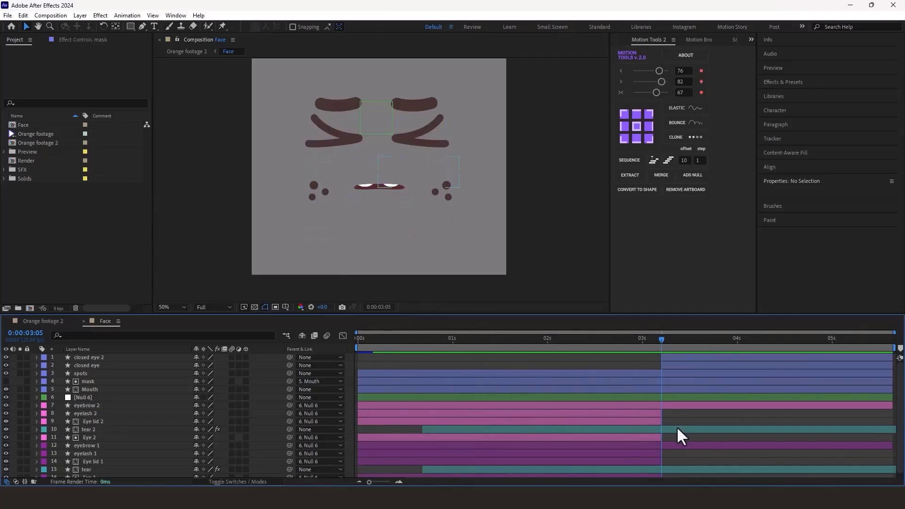
{"action": "left_click", "coordinate": [128, 26]}
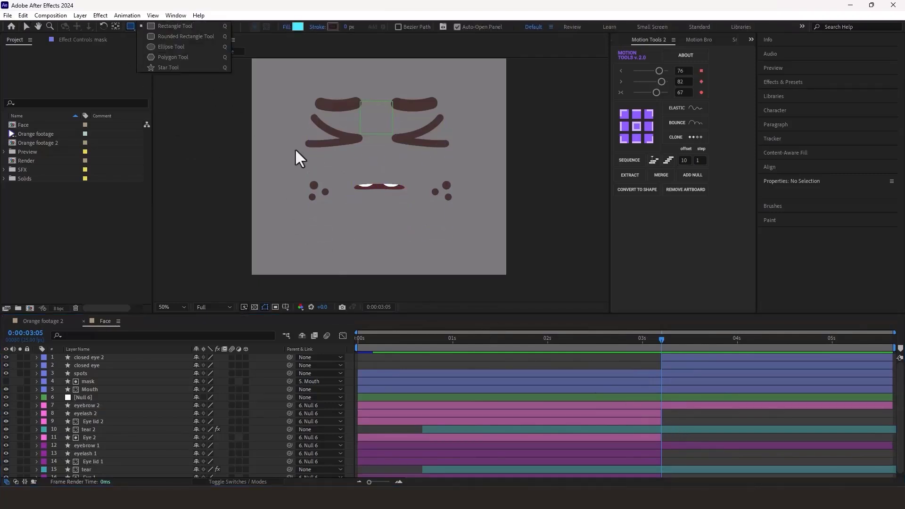
{"action": "left_click_drag", "start_coordinate": [350, 140], "coordinate": [321, 269]}
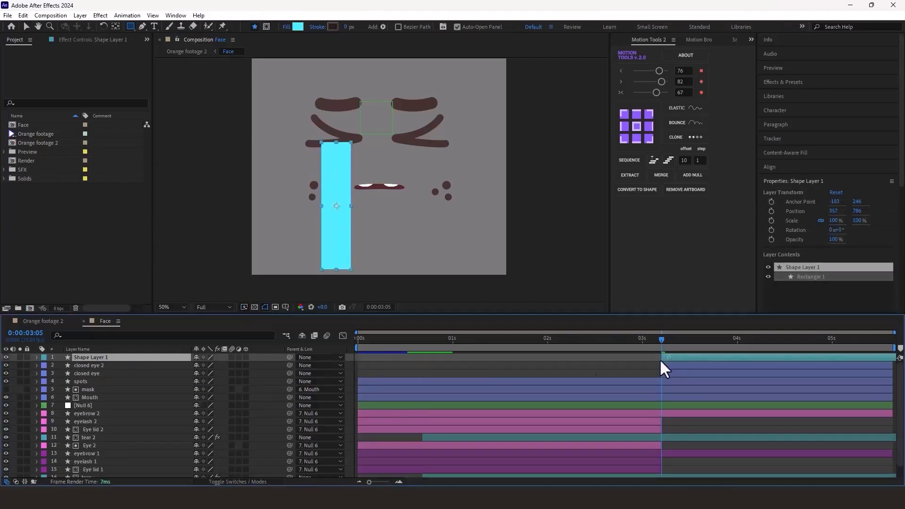
{"action": "left_click_drag", "start_coordinate": [122, 357], "coordinate": [133, 380]}
{"action": "key", "text": "v"}
Apply Wave Warp to Shape Layer 1 with wave height 15, wave width 130 and the direction turned to about 180°
{"action": "key", "text": "ctrl+space"}
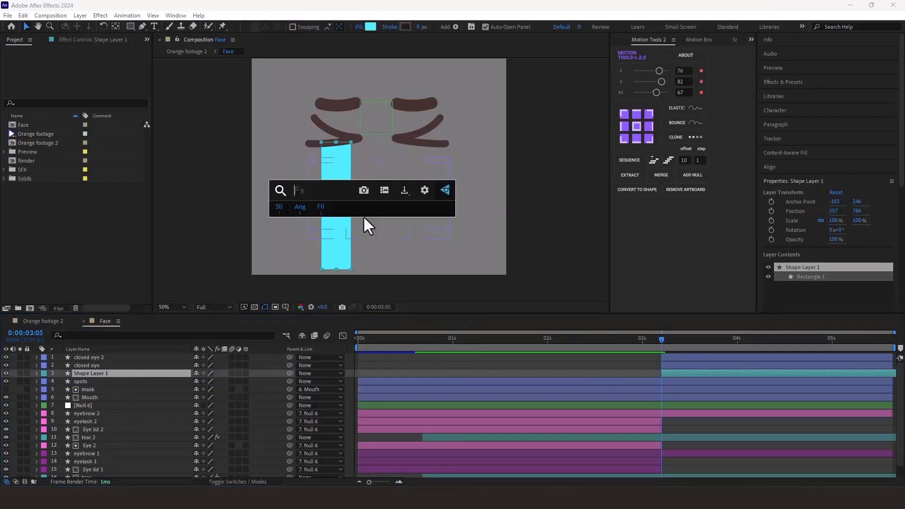
{"action": "type", "text": "wavew"}
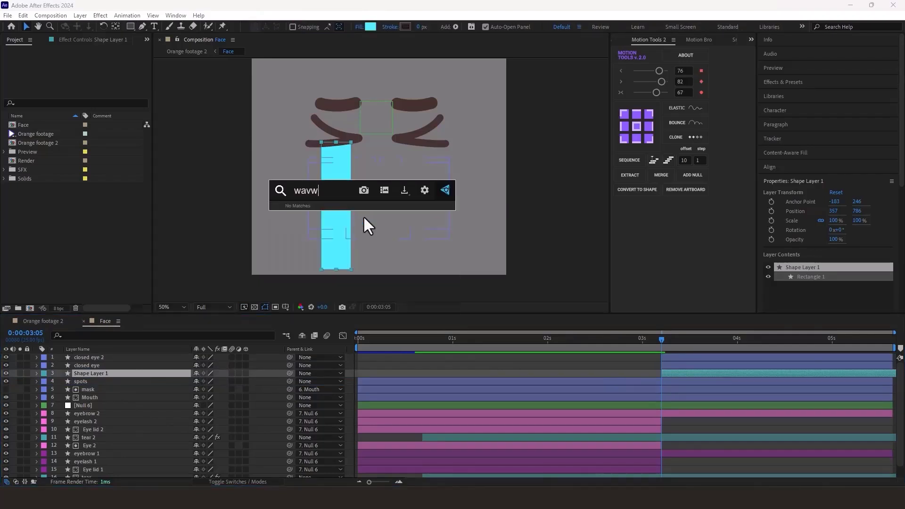
{"action": "key", "text": "Return"}
{"action": "type", "text": "15"}
{"action": "key", "text": "Return"}
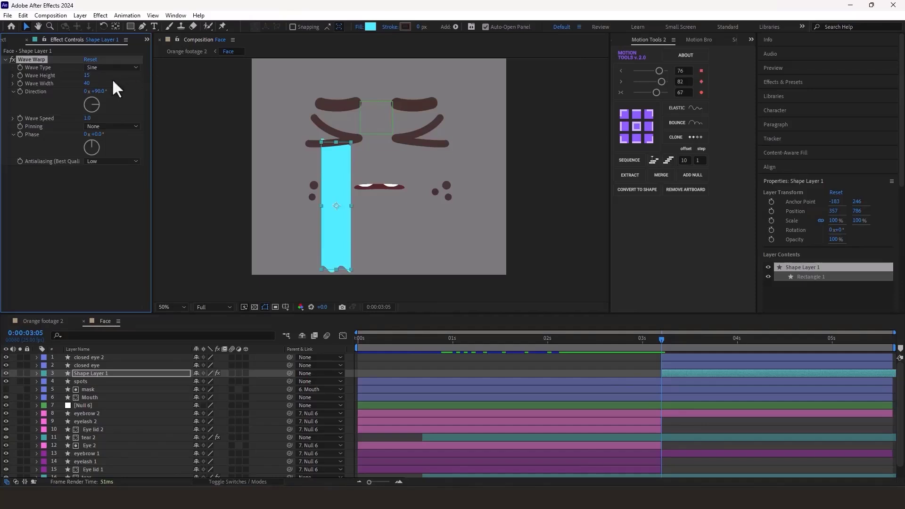
{"action": "type", "text": "130"}
{"action": "key", "text": "Return"}
{"action": "left_click_drag", "start_coordinate": [95, 103], "coordinate": [91, 115]}
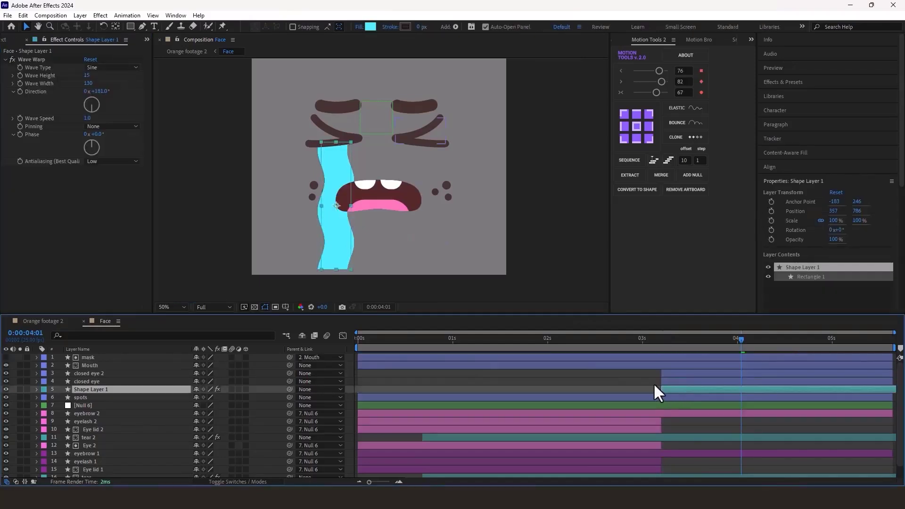
Duplicate the wavy tear stream layer and place the copy under the right closed eye
{"action": "key", "text": "ctrl+d"}
{"action": "left_click_drag", "start_coordinate": [347, 176], "coordinate": [424, 184]}
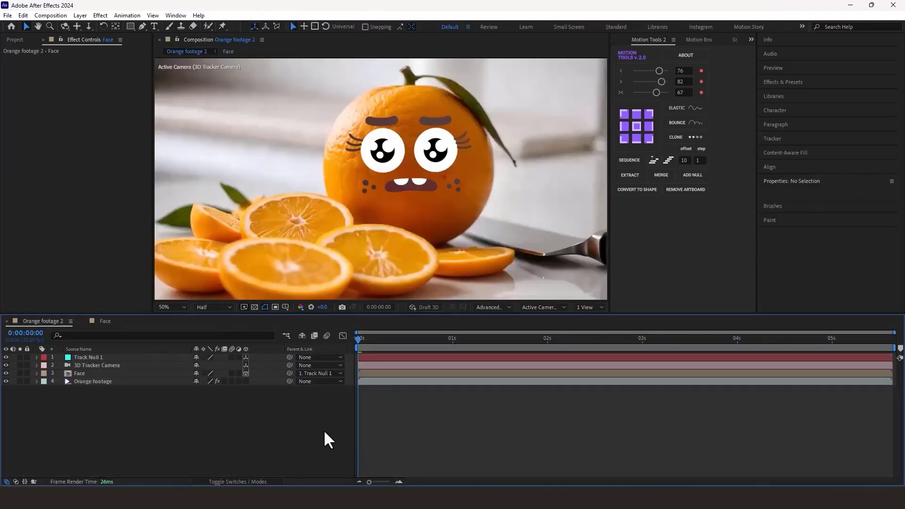
Preview the crying face on the orange in the Orange footage 2 composition, then return to the Face composition
{"action": "key", "text": "space"}
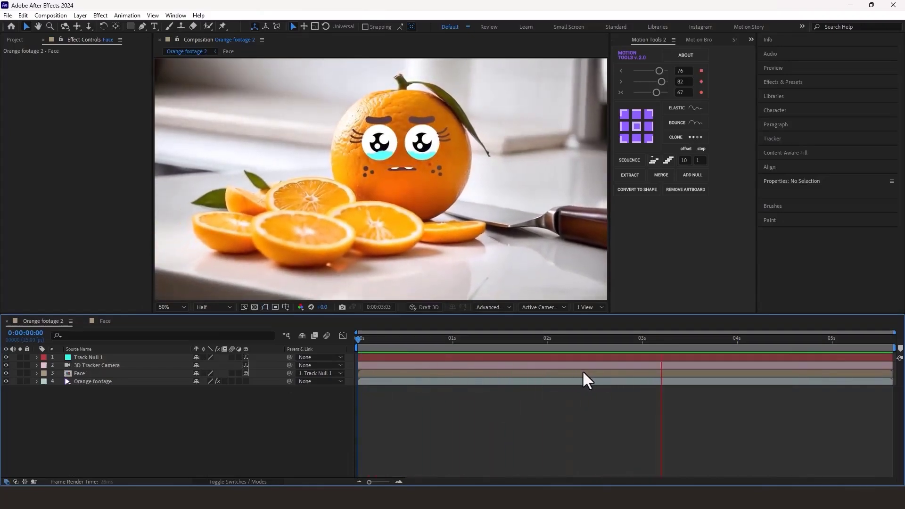
{"action": "key", "text": "space"}
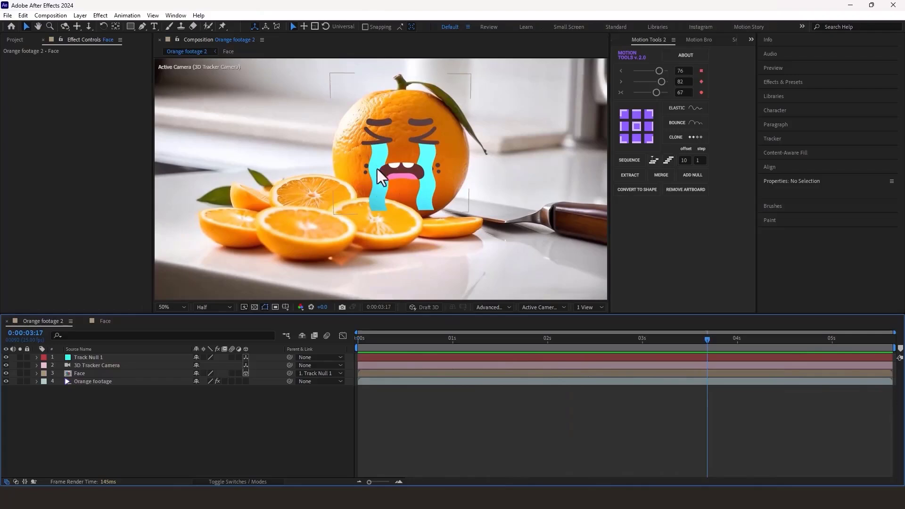
{"action": "left_click", "coordinate": [429, 217]}
{"action": "scroll", "coordinate": [432, 212], "scroll_direction": "up", "scroll_amount": 2}
{"action": "left_click", "coordinate": [98, 324]}
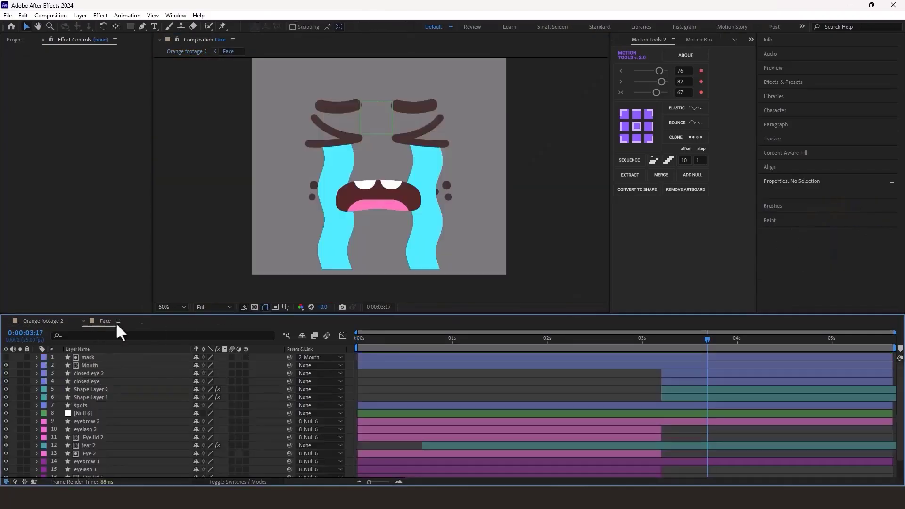
Increase the height of the Face composition in its settings so the tear streams extend further down
{"action": "key", "text": "ctrl+k"}
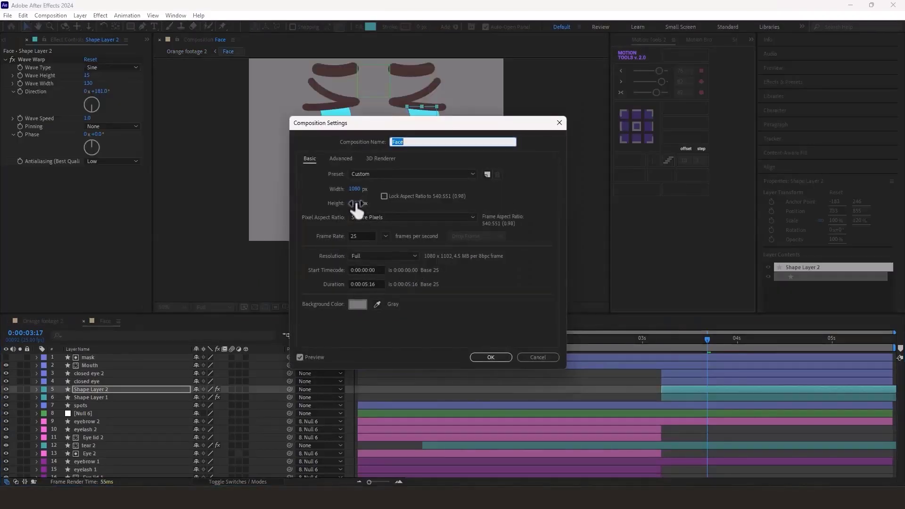
{"action": "left_click", "coordinate": [354, 204]}
{"action": "type", "text": "1102"}
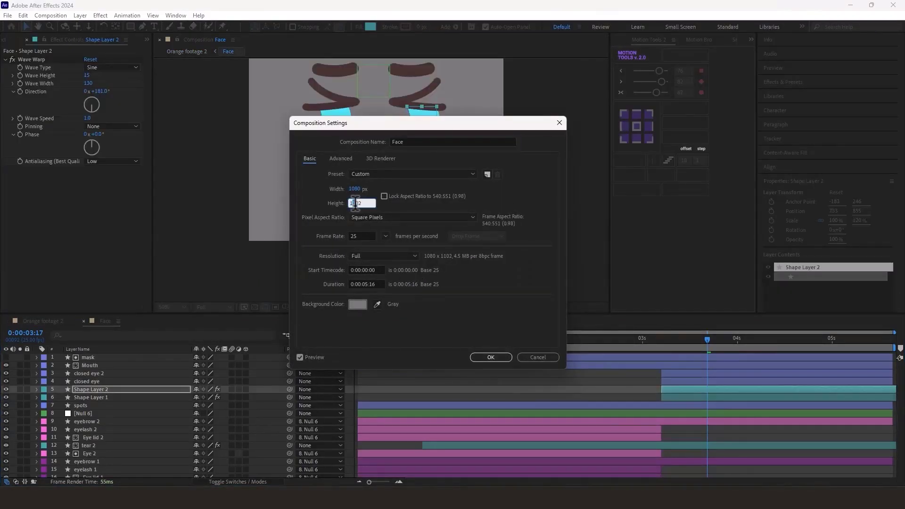
{"action": "key", "text": "Return"}
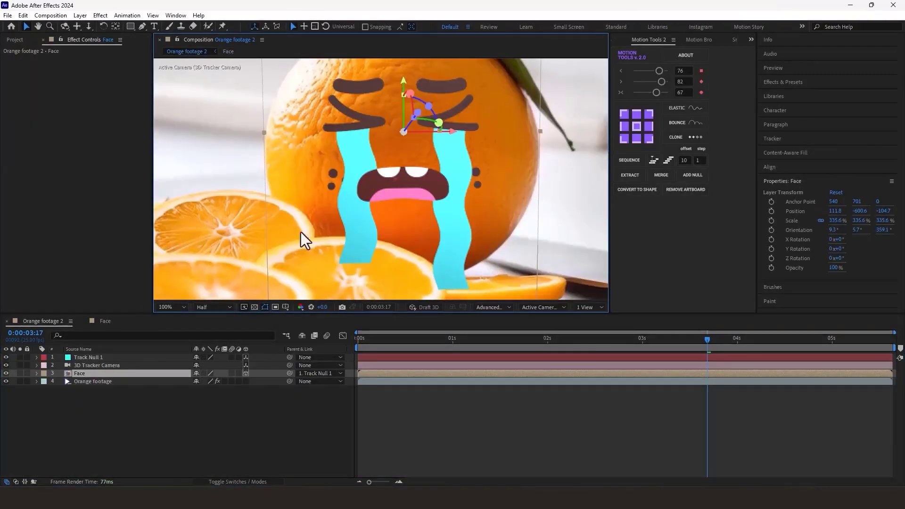
Draw a closed Pen mask on the Face layer in Orange footage 2, following the orange's lower edge and front slice, and preview the trimmed tears
{"action": "left_click", "coordinate": [142, 26]}
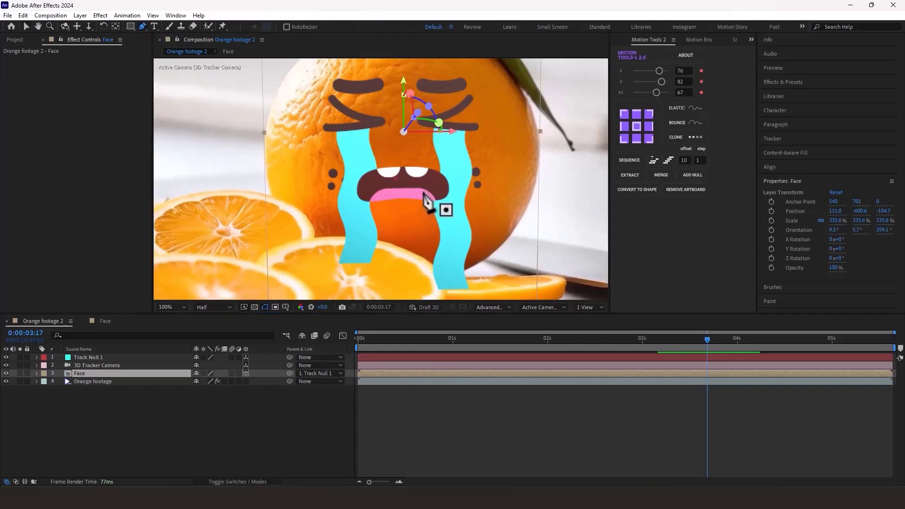
{"action": "left_click", "coordinate": [527, 206]}
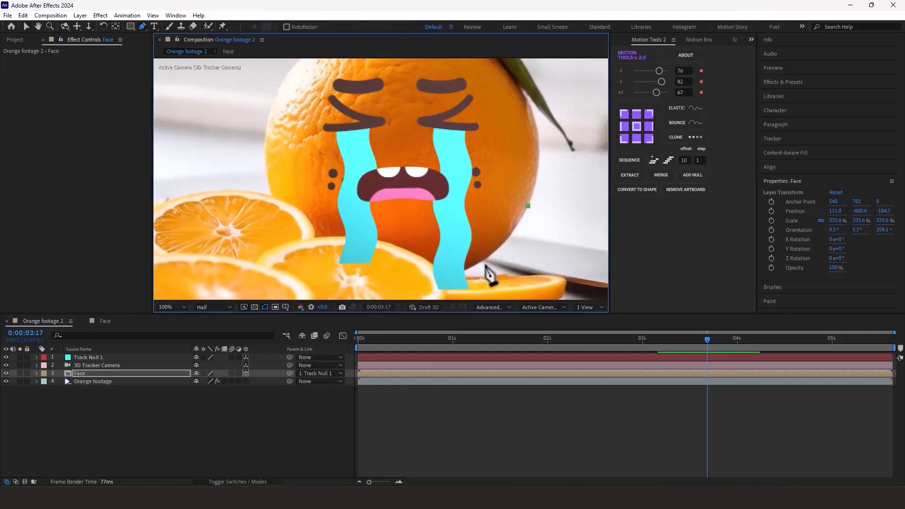
{"action": "mouse_move", "coordinate": [451, 276]}
{"action": "left_mouse_down"}
{"action": "mouse_move", "coordinate": [388, 286]}
{"action": "mouse_move", "coordinate": [446, 275]}
{"action": "left_mouse_up"}
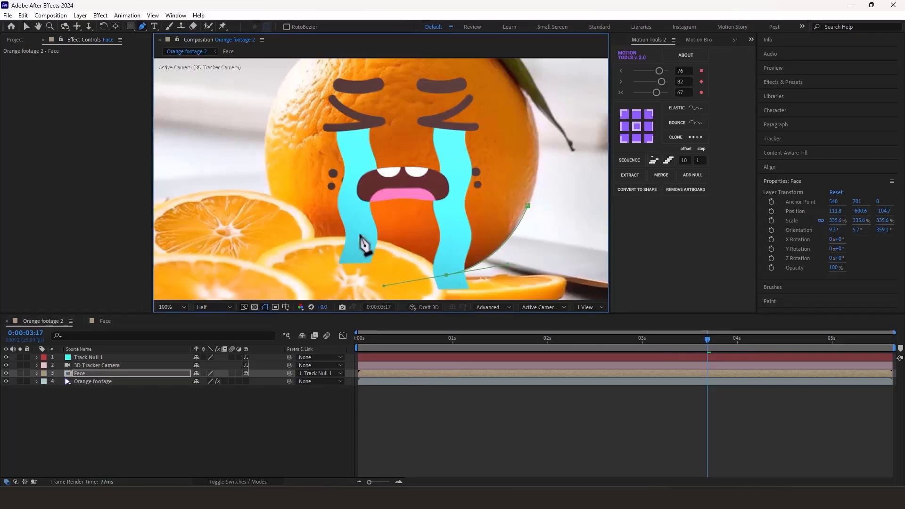
{"action": "left_click_drag", "start_coordinate": [374, 239], "coordinate": [347, 235]}
{"action": "left_click", "coordinate": [314, 237]}
{"action": "left_click", "coordinate": [272, 196]}
{"action": "left_click_drag", "start_coordinate": [281, 82], "coordinate": [289, 71]}
{"action": "left_click_drag", "start_coordinate": [449, 100], "coordinate": [410, 103]}
{"action": "left_click", "coordinate": [419, 97]}
{"action": "left_click", "coordinate": [482, 227]}
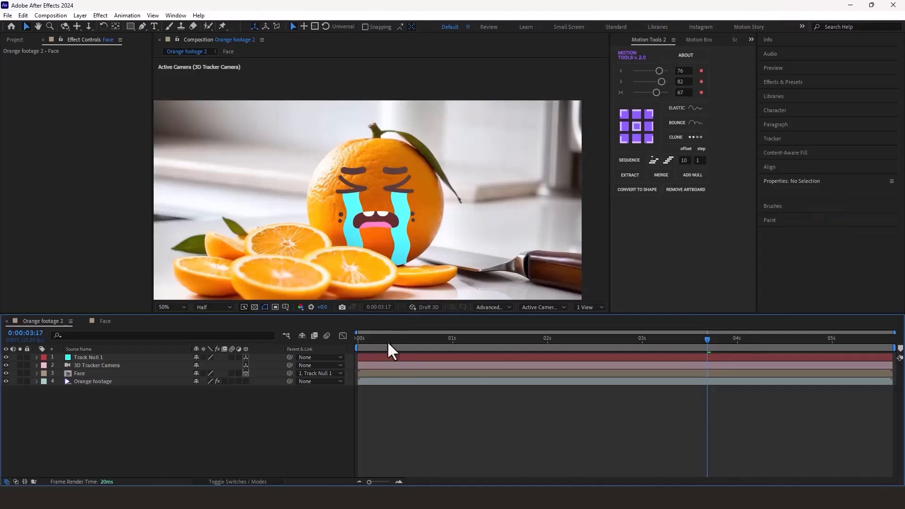
{"action": "left_click_drag", "start_coordinate": [368, 342], "coordinate": [775, 362]}
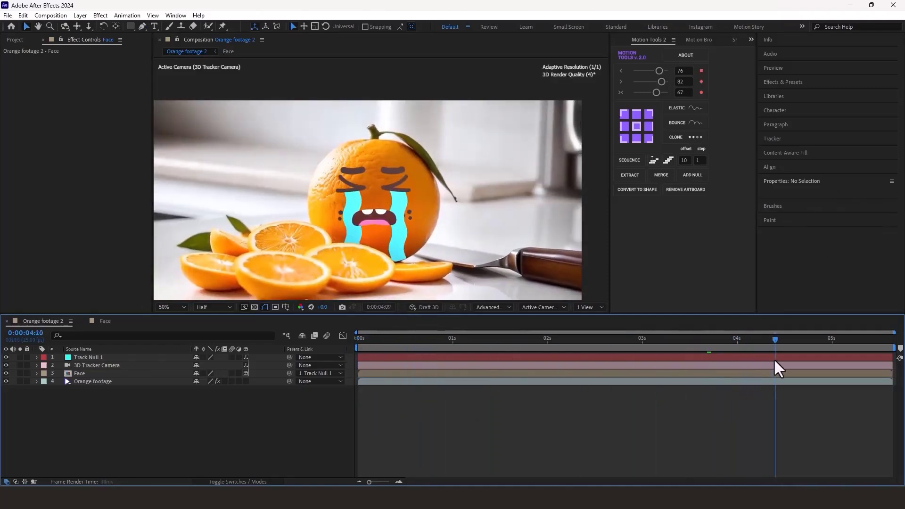
In the Face composition, parent all other layers, including the mouth, spots, closed eyes and tears, to Null 6
{"action": "double_click", "coordinate": [440, 273]}
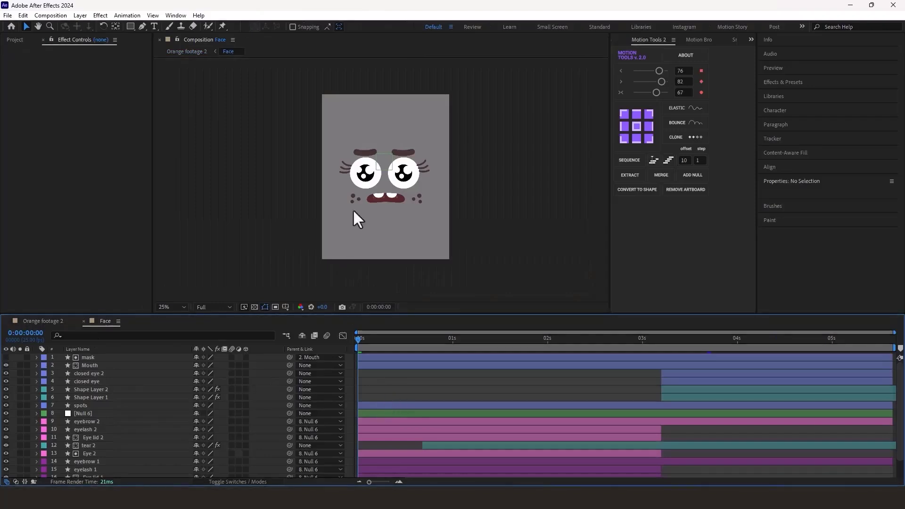
{"action": "left_click", "coordinate": [371, 177]}
{"action": "scroll", "coordinate": [348, 179], "scroll_direction": "up", "scroll_amount": 2}
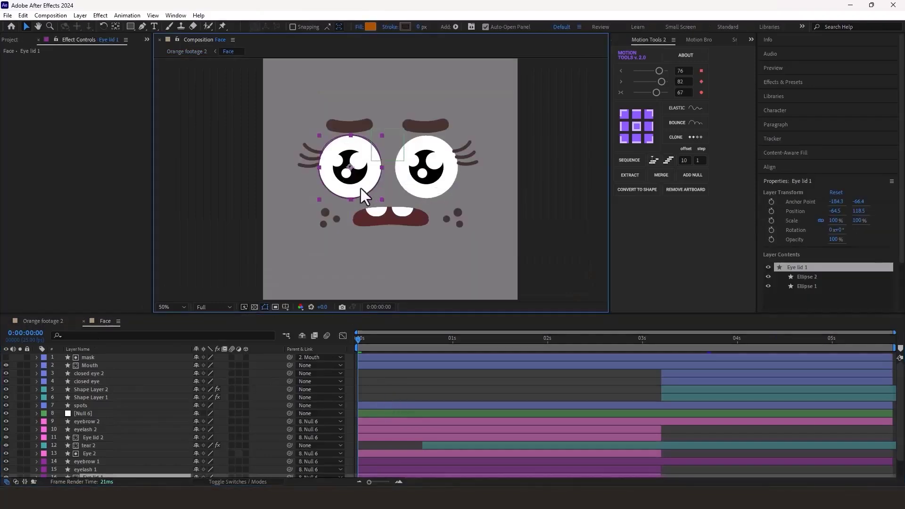
{"action": "scroll", "coordinate": [424, 439], "scroll_direction": "down", "scroll_amount": 2}
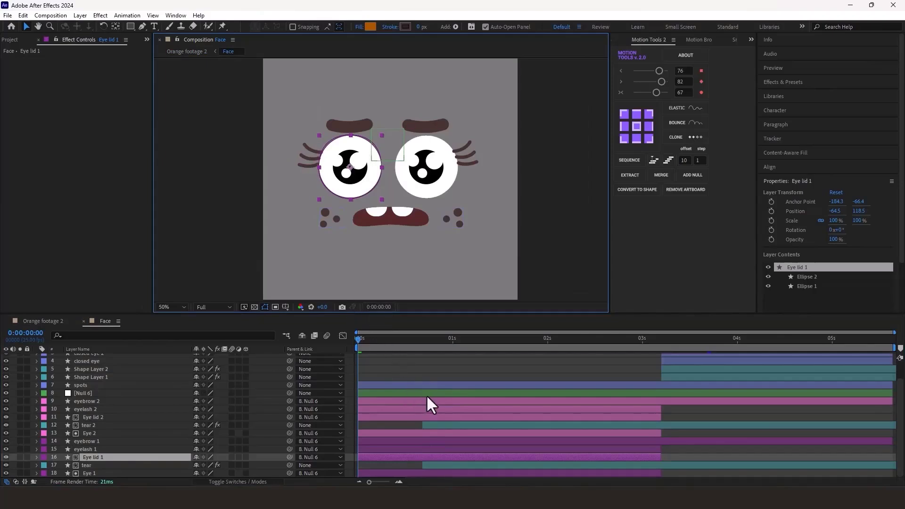
{"action": "left_click", "coordinate": [103, 425]}
{"action": "left_click", "coordinate": [103, 465], "text": "ctrl"}
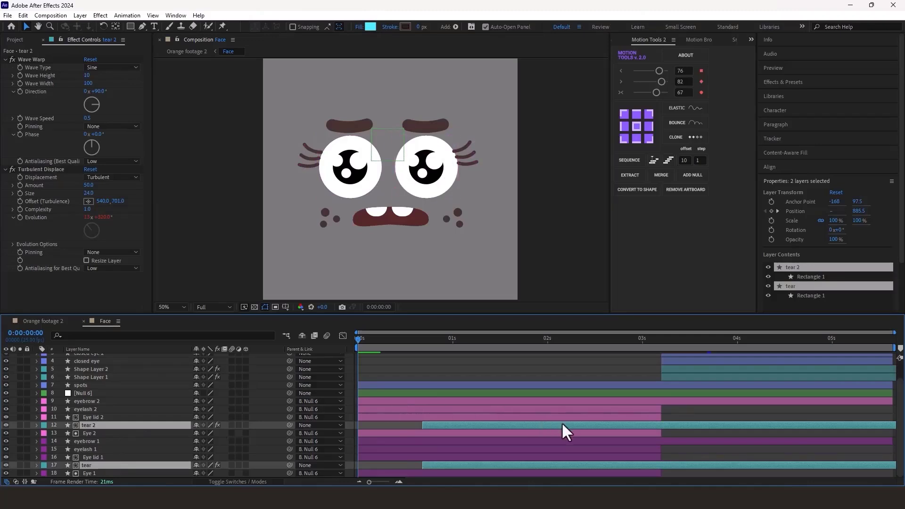
{"action": "key", "text": "ctrl+a"}
{"action": "left_click", "coordinate": [380, 393], "text": "ctrl"}
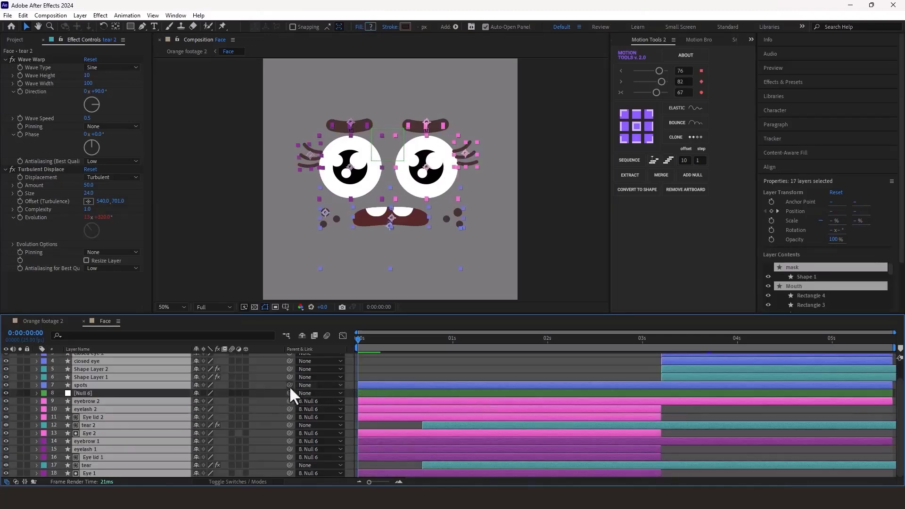
{"action": "left_click_drag", "start_coordinate": [289, 385], "coordinate": [269, 393]}
{"action": "key", "text": "ctrl+shift+a"}
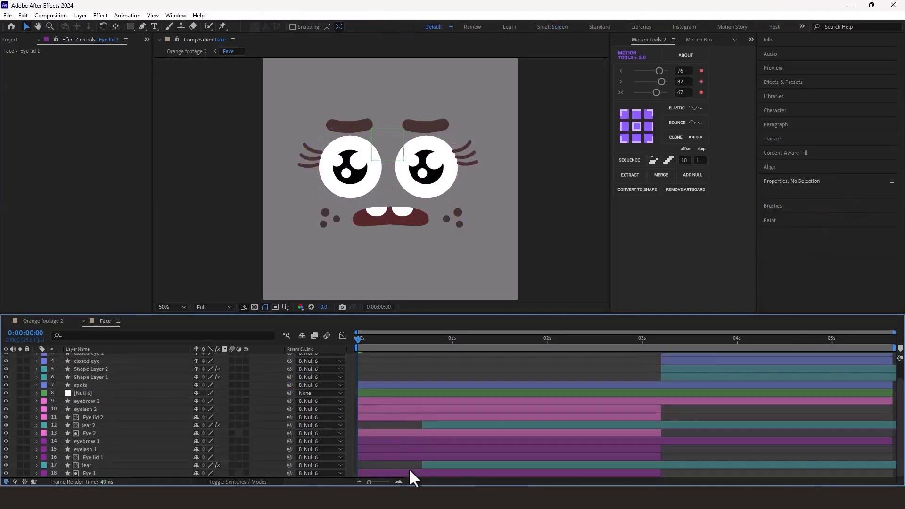
Reveal the Eye 1 pupil keyframes and start position keyframes on Null 6, aligned with the pupil's first movement
{"action": "left_click", "coordinate": [409, 471]}
{"action": "key", "text": "u"}
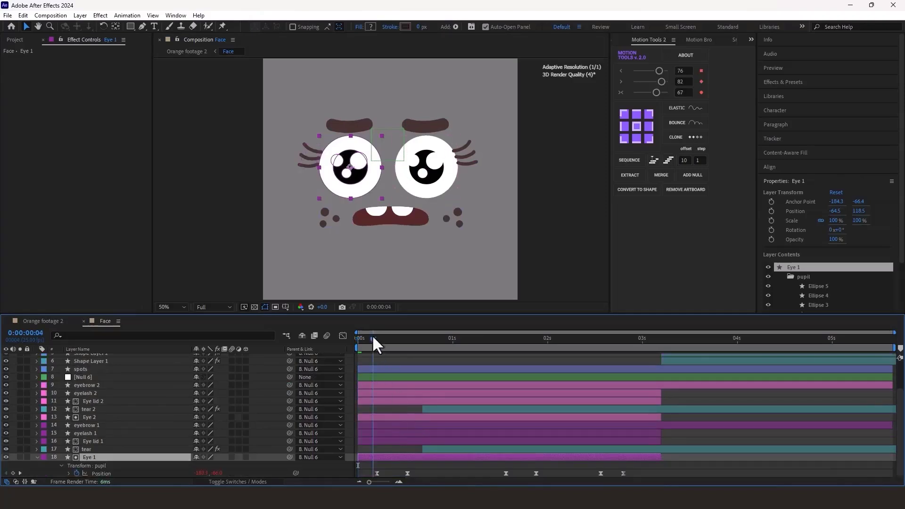
{"action": "left_click_drag", "start_coordinate": [372, 335], "coordinate": [407, 340]}
{"action": "left_click", "coordinate": [419, 376]}
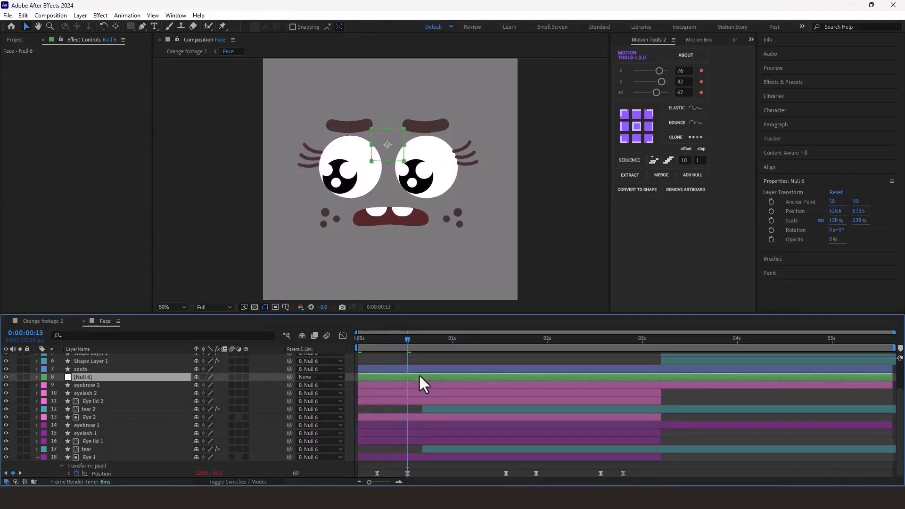
{"action": "key", "text": "p"}
{"action": "left_click", "coordinate": [60, 386]}
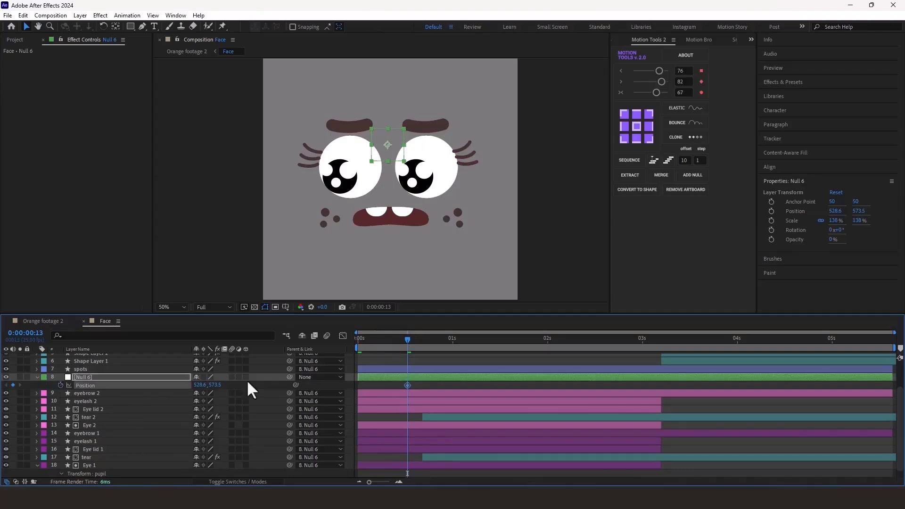
Shift Null 6 left to 498.6, 573.5 at 0:00:00:13 and preview the face movement on the orange
{"action": "scroll", "coordinate": [408, 376], "scroll_direction": "down", "scroll_amount": 1}
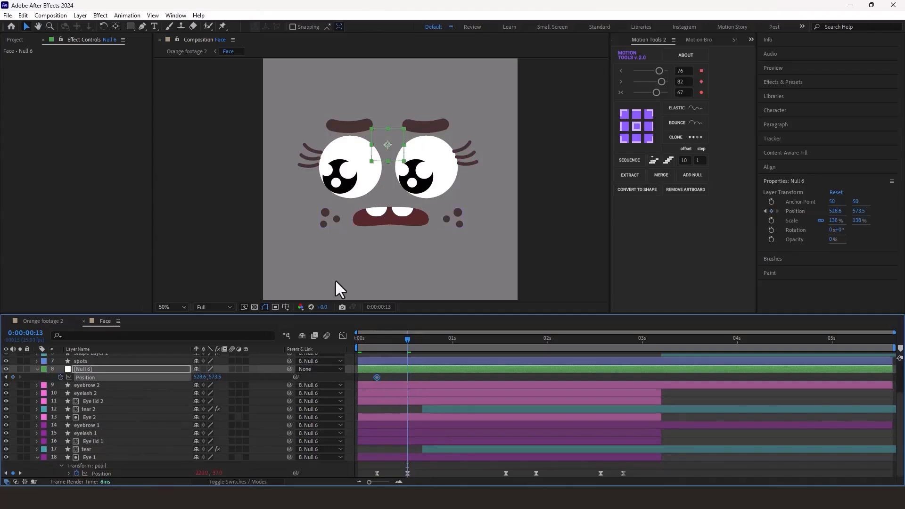
{"action": "key", "text": "shift+Left"}
{"action": "key", "text": "shift+Left"}
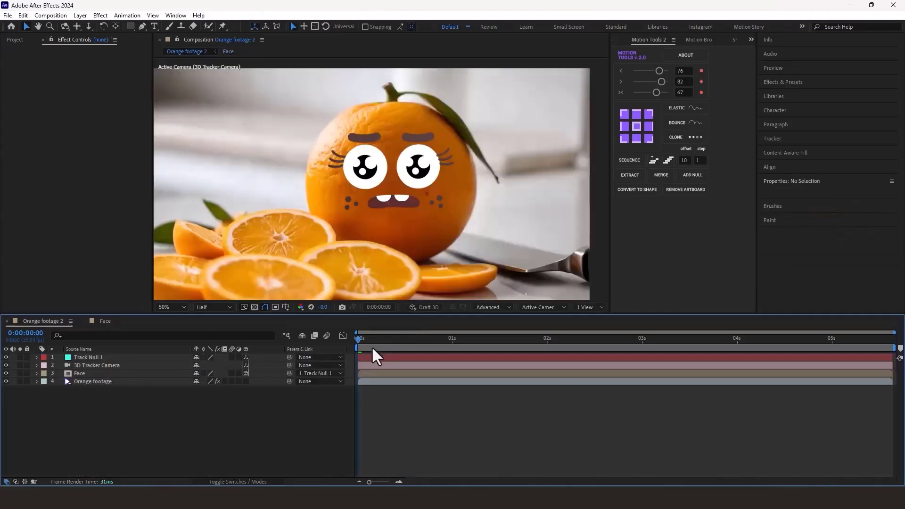
{"action": "left_click_drag", "start_coordinate": [357, 337], "coordinate": [402, 344]}
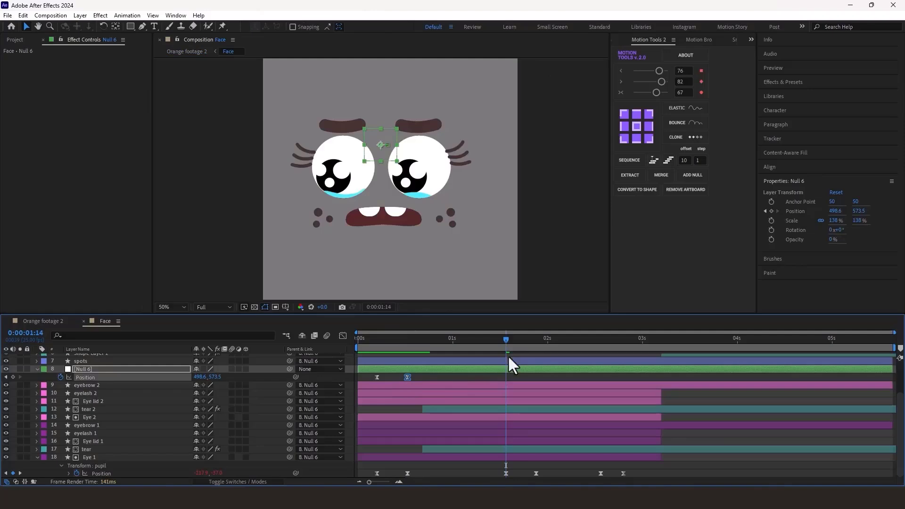
Hold Null 6's position at 0:00:01:14, keyframe it at 564.6, 573.5 at 0:00:01:22, and preview the movement in Orange footage 2
{"action": "key", "text": "ctrl+v"}
{"action": "left_click_drag", "start_coordinate": [524, 339], "coordinate": [536, 342]}
{"action": "left_click_drag", "start_coordinate": [384, 373], "coordinate": [371, 382]}
{"action": "key", "text": "ctrl+c"}
{"action": "key", "text": "ctrl+v"}
{"action": "left_click", "coordinate": [42, 322]}
{"action": "left_click_drag", "start_coordinate": [362, 343], "coordinate": [504, 341]}
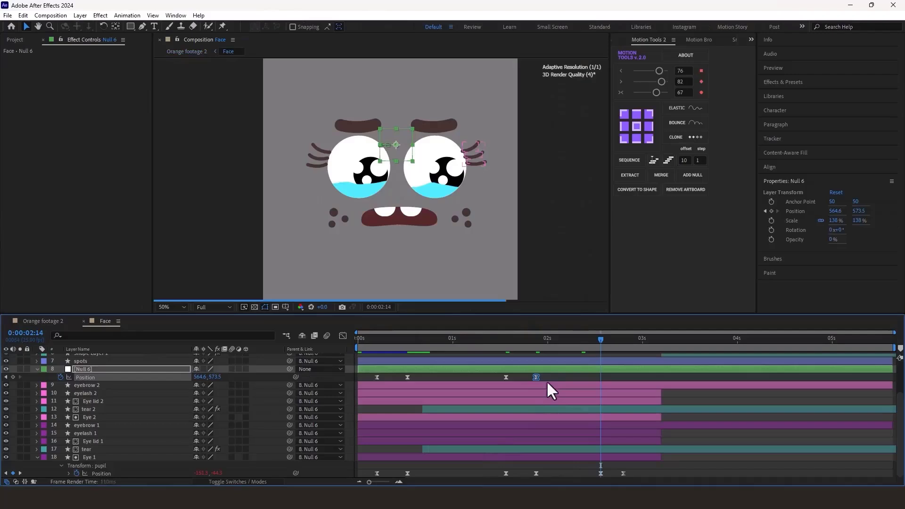
Copy Null 6's 0:00:01:22 position keyframe to 0:00:02:14, and reuse its 0:00:01:14 keyframe at the pupil's last keyframe
{"action": "left_click", "coordinate": [536, 377]}
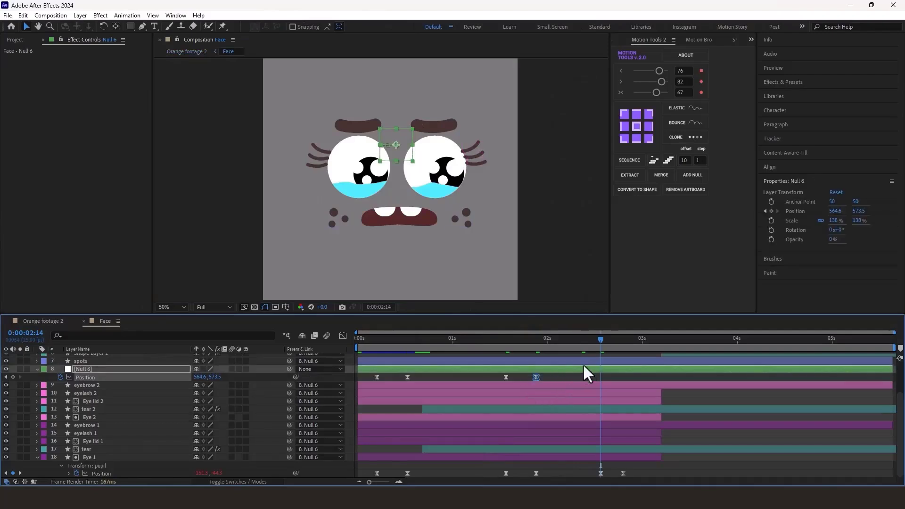
{"action": "key", "text": "ctrl+v"}
{"action": "left_click", "coordinate": [625, 337]}
{"action": "left_click", "coordinate": [507, 376]}
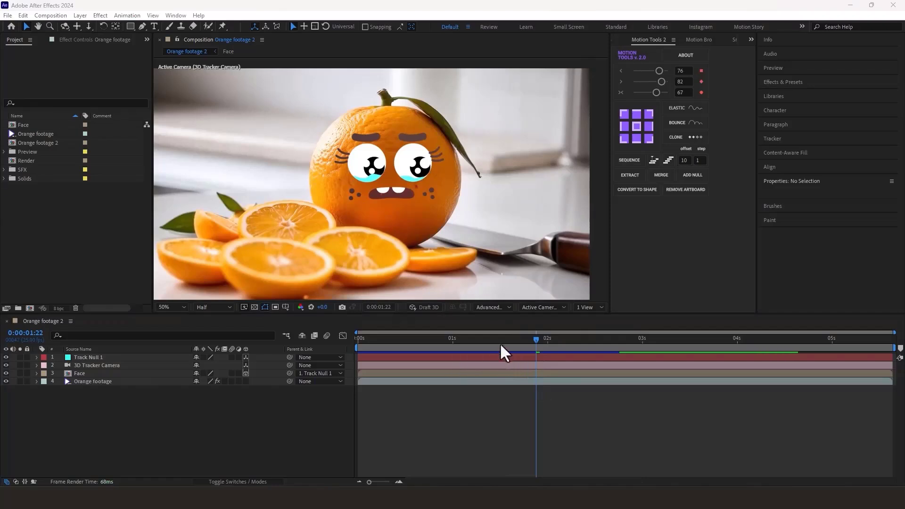
In Orange footage 2 at 0:00:01:22, draw a small white circle by the knife blade, just above the front orange slice
{"action": "left_click_drag", "start_coordinate": [501, 345], "coordinate": [537, 352]}
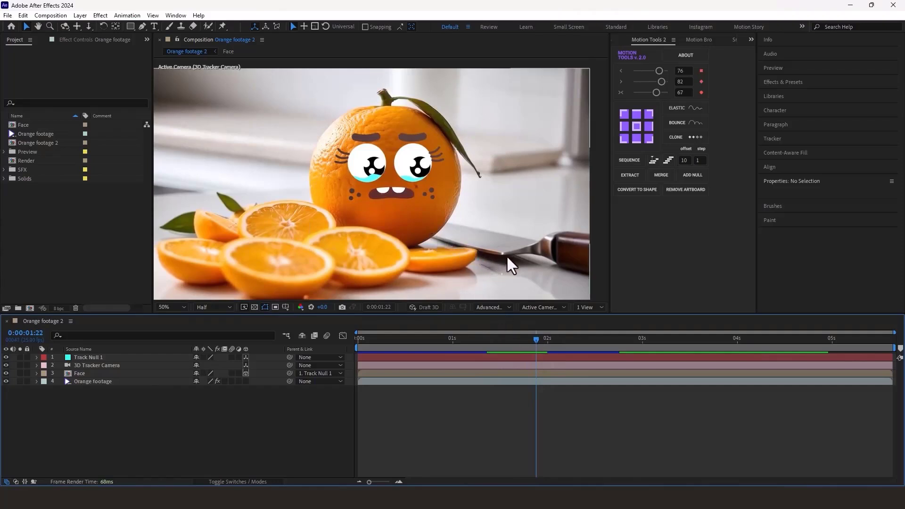
{"action": "key", "text": "space"}
{"action": "left_click_drag", "start_coordinate": [507, 257], "coordinate": [477, 231]}
{"action": "scroll", "coordinate": [477, 231], "scroll_direction": "up", "scroll_amount": 2}
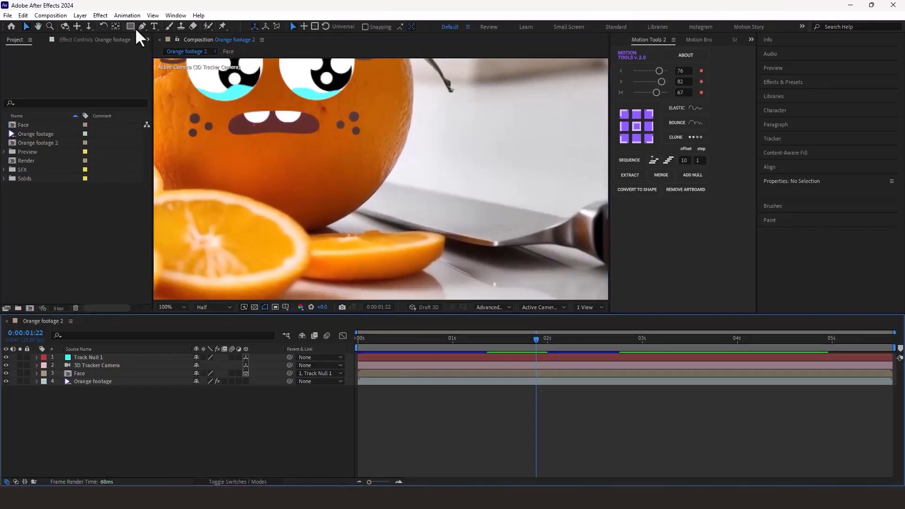
{"action": "left_click_drag", "start_coordinate": [130, 26], "coordinate": [155, 47]}
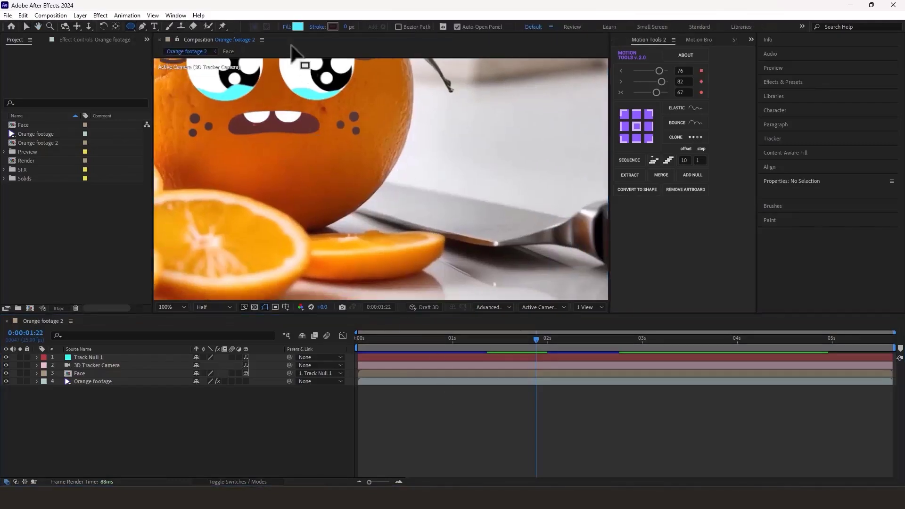
{"action": "left_click", "coordinate": [298, 26]}
{"action": "left_click", "coordinate": [830, 171]}
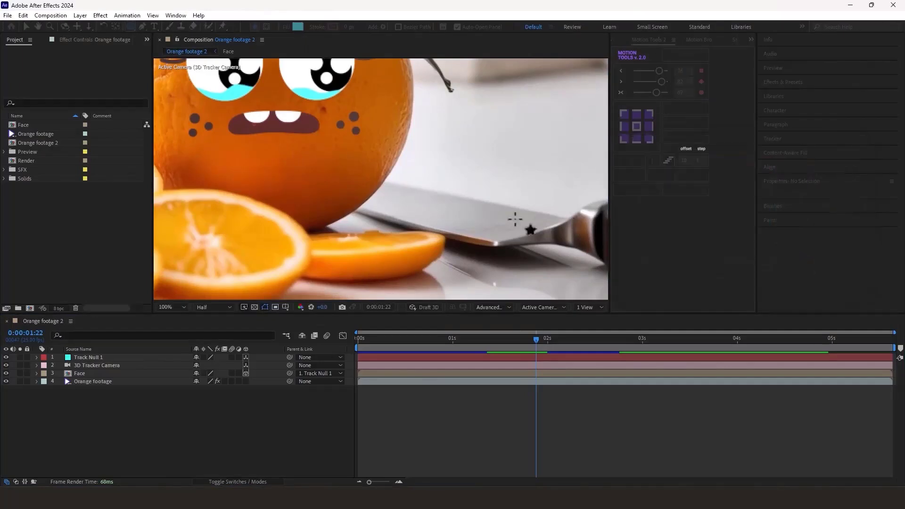
{"action": "left_click_drag", "start_coordinate": [387, 211], "coordinate": [408, 232]}
Add Pucker & Bloat to the white ellipse with an amount of -90 to form a four-pointed sparkle
{"action": "left_click", "coordinate": [279, 365]}
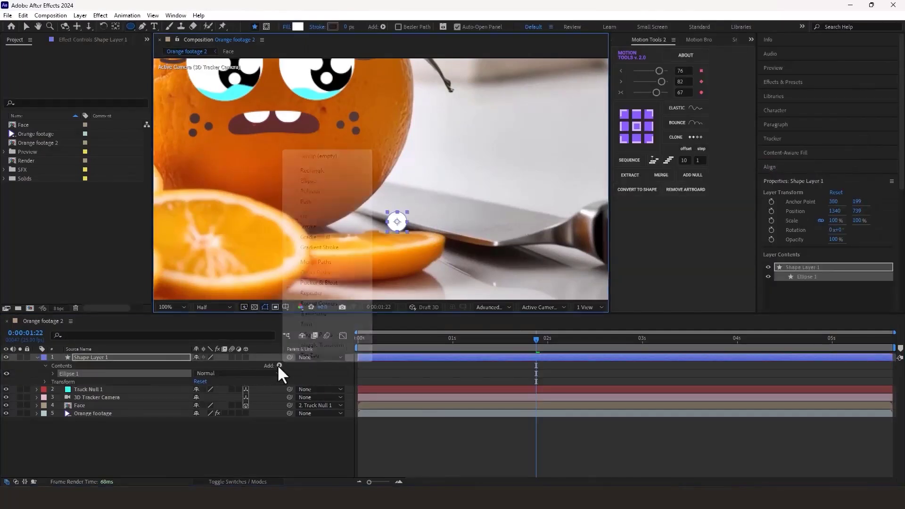
{"action": "left_click", "coordinate": [326, 285]}
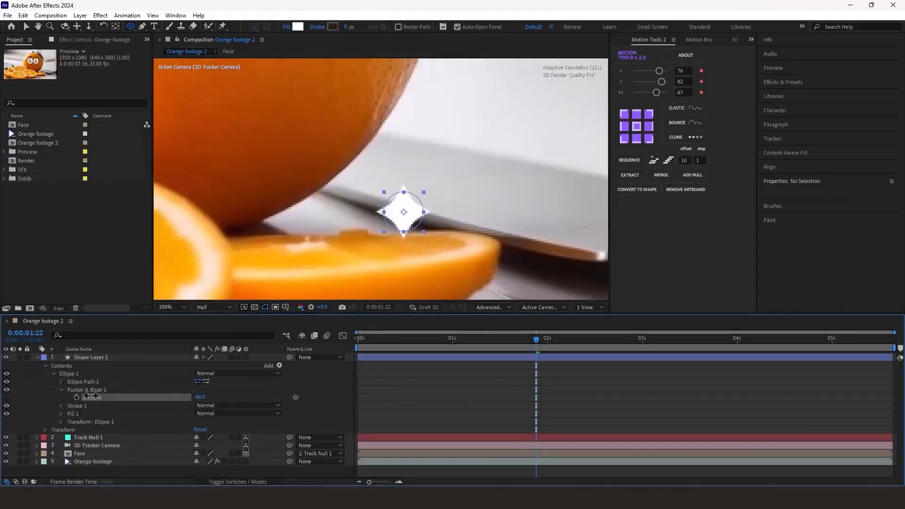
{"action": "left_click_drag", "start_coordinate": [87, 398], "coordinate": [80, 395]}
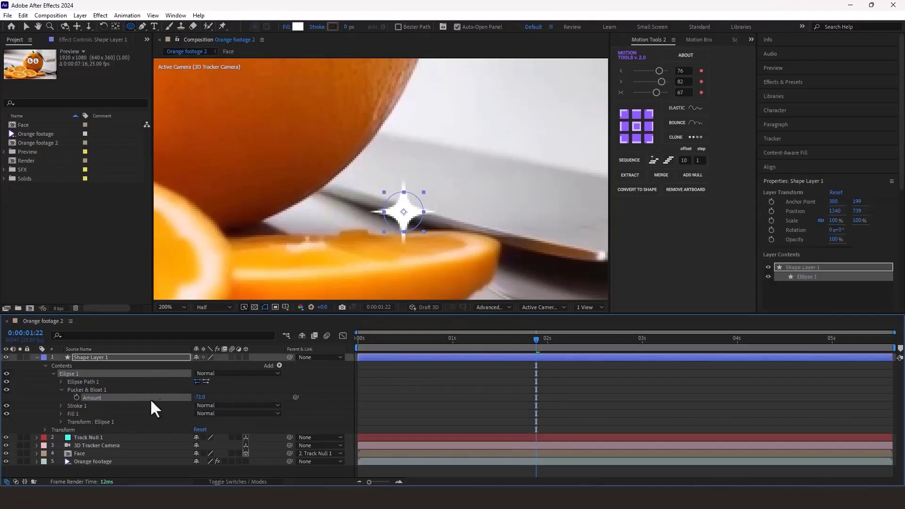
{"action": "left_click", "coordinate": [199, 397]}
{"action": "key", "text": "Return"}
Start the sparkle layer at 0:00:01:22 and keyframe its position there at 1230, 701, where the blade emerges behind the orange
{"action": "left_click", "coordinate": [473, 358]}
{"action": "key", "text": "v"}
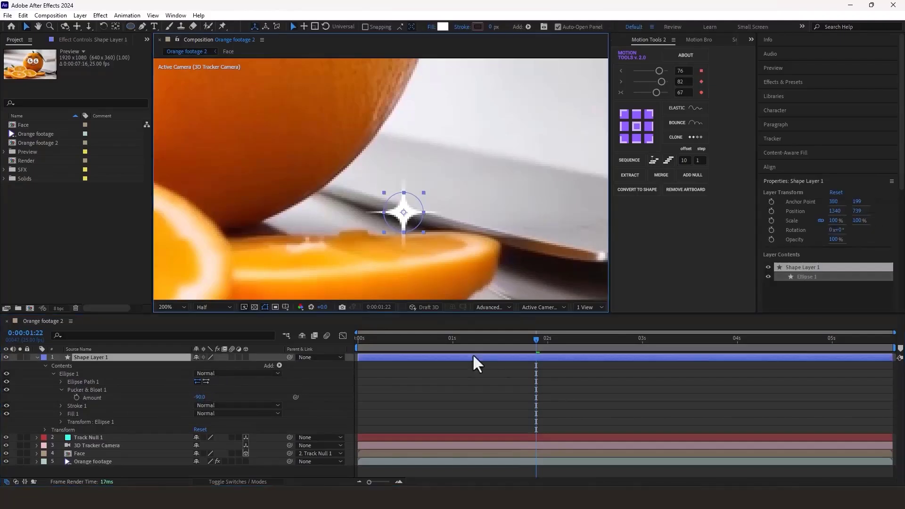
{"action": "left_click", "coordinate": [36, 357]}
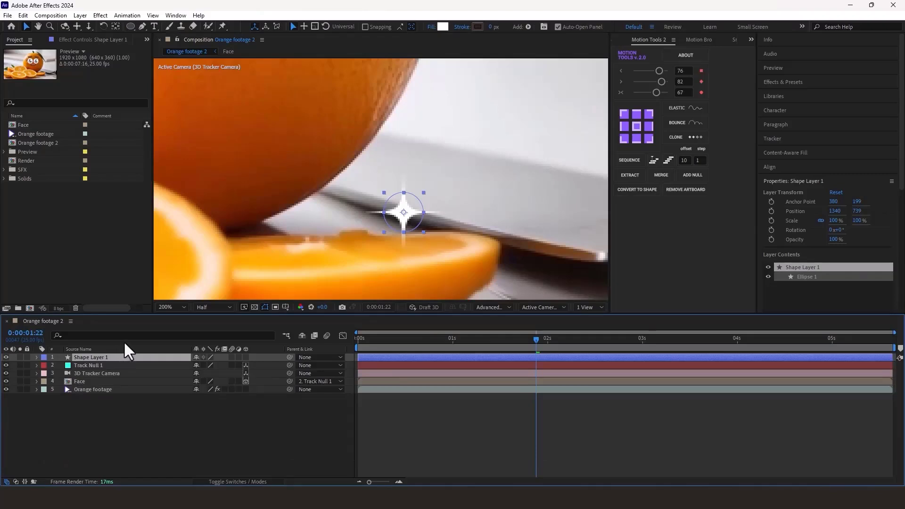
{"action": "key", "text": "alt+shift+p"}
{"action": "left_click_drag", "start_coordinate": [403, 212], "coordinate": [300, 174]}
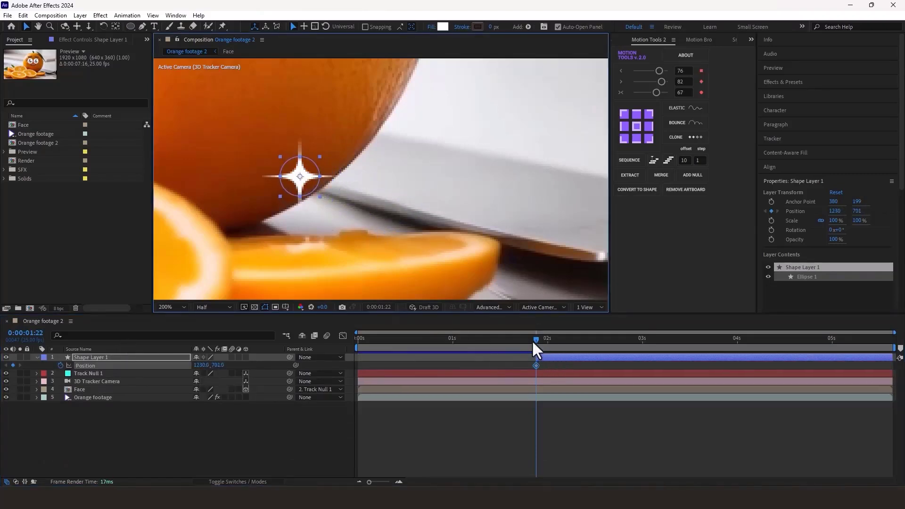
At 0:00:02:10, move the sparkle along the knife edge to position 1510, 759 as its second position keyframe
{"action": "left_click_drag", "start_coordinate": [535, 340], "coordinate": [567, 338]}
{"action": "scroll", "coordinate": [400, 159], "scroll_direction": "down", "scroll_amount": 2}
{"action": "key", "text": "space"}
{"action": "left_click_drag", "start_coordinate": [366, 147], "coordinate": [377, 203]}
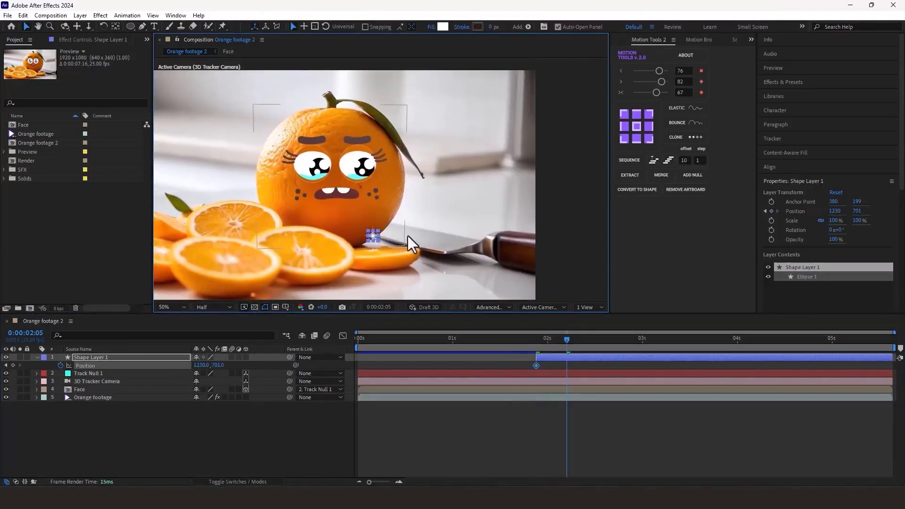
{"action": "left_click_drag", "start_coordinate": [567, 338], "coordinate": [585, 345]}
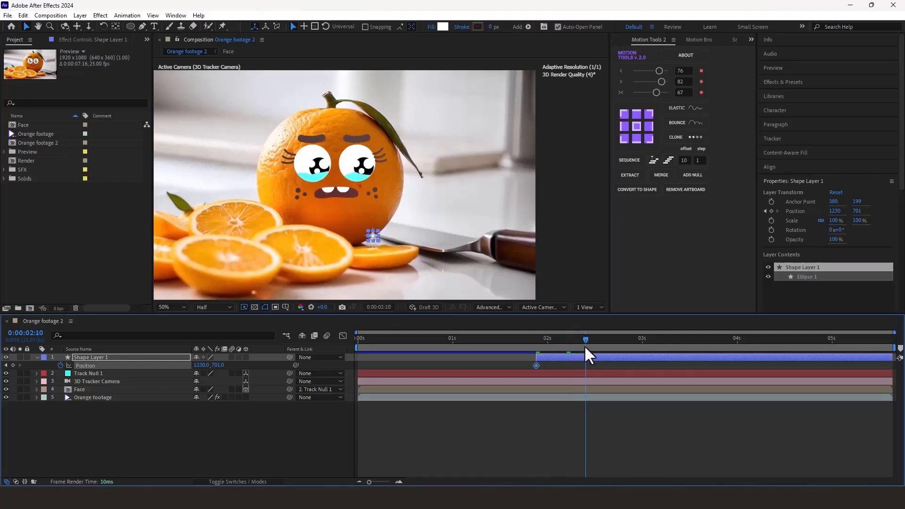
{"action": "left_click_drag", "start_coordinate": [375, 236], "coordinate": [447, 255]}
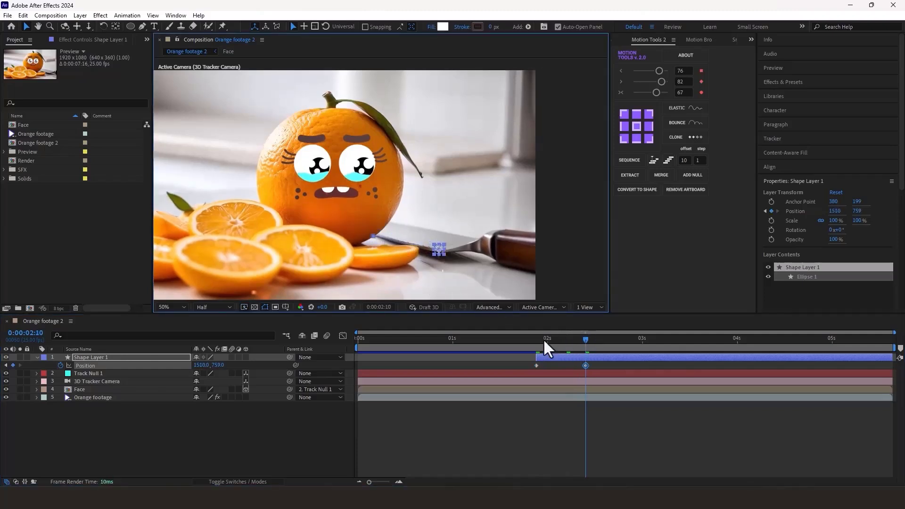
{"action": "left_click_drag", "start_coordinate": [538, 338], "coordinate": [584, 340]}
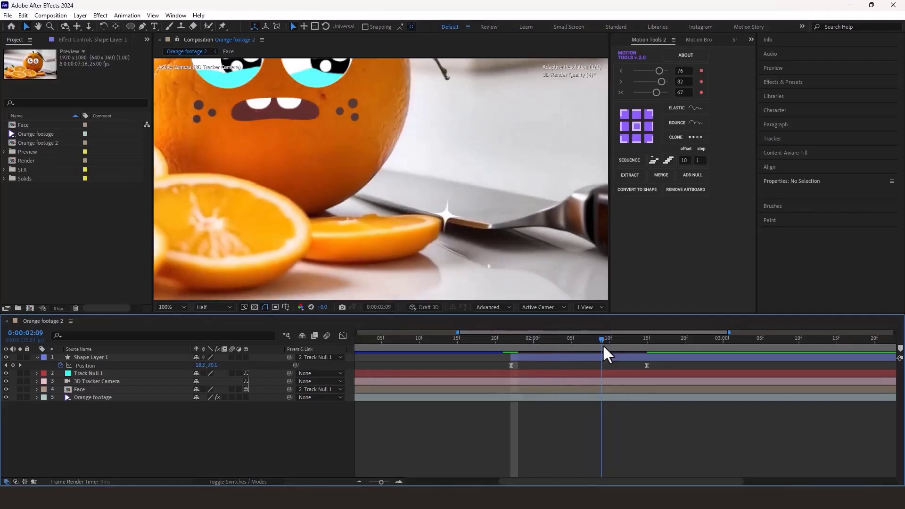
Add starting scale and rotation keyframes to the sparkle layer at its first position keyframe, 0:00:01:22
{"action": "mouse_move", "coordinate": [601, 346]}
{"action": "left_mouse_down"}
{"action": "mouse_move", "coordinate": [645, 349]}
{"action": "mouse_move", "coordinate": [608, 357]}
{"action": "left_mouse_up"}
{"action": "left_click", "coordinate": [601, 357]}
{"action": "key", "text": "shift+s"}
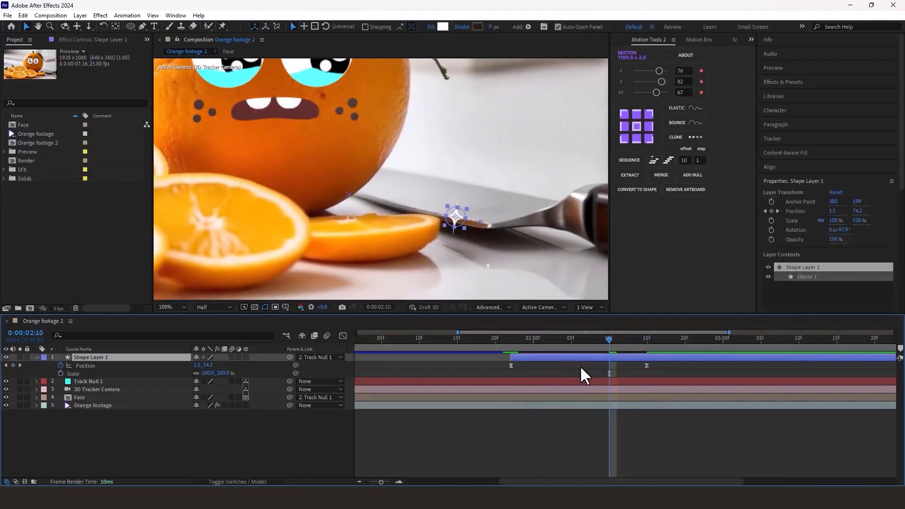
{"action": "key", "text": "shift+r"}
{"action": "key", "text": "j"}
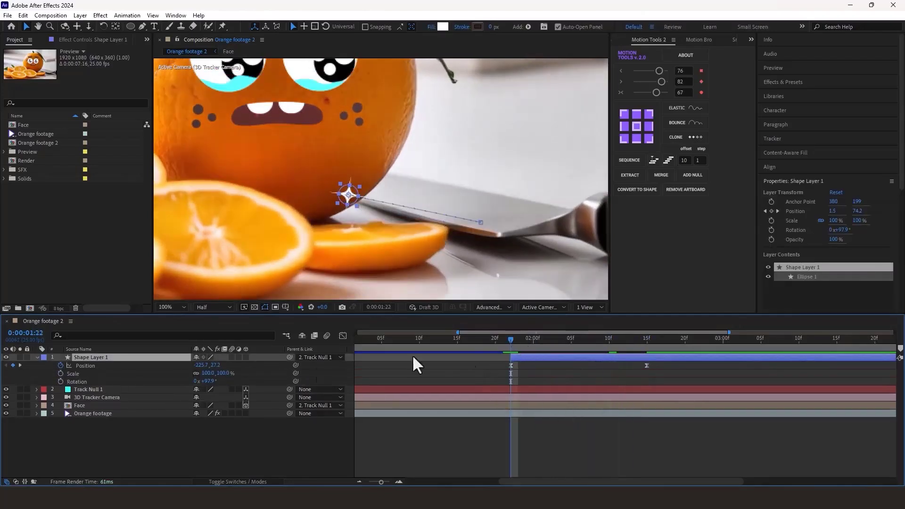
{"action": "left_click", "coordinate": [60, 373]}
{"action": "left_click", "coordinate": [60, 381]}
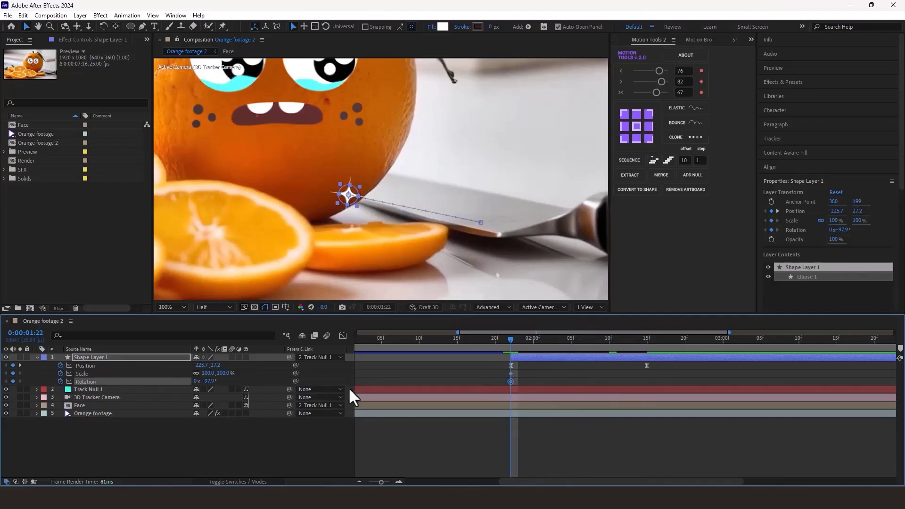
Keyframe the sparkle's scale to 152% at 0:00:02:15 and to 0% at 0:00:02:20
{"action": "left_click_drag", "start_coordinate": [533, 336], "coordinate": [643, 344]}
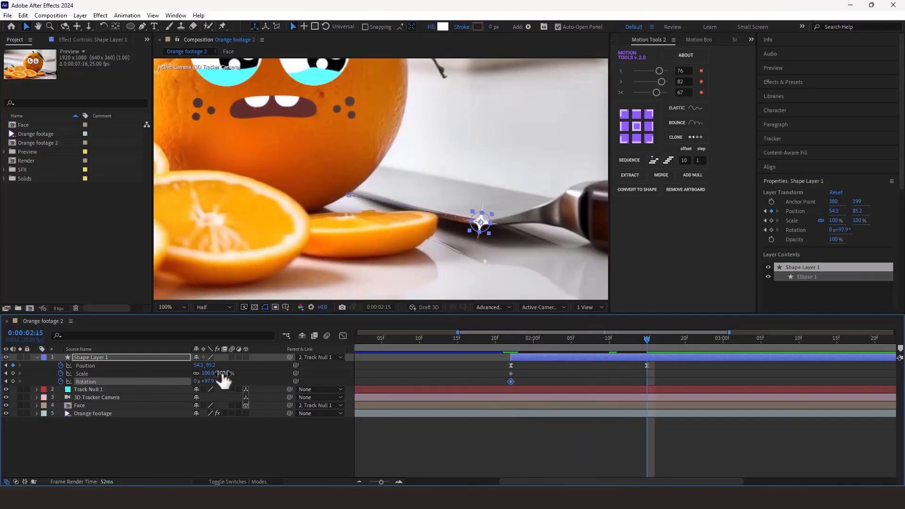
{"action": "left_click_drag", "start_coordinate": [221, 377], "coordinate": [246, 372]}
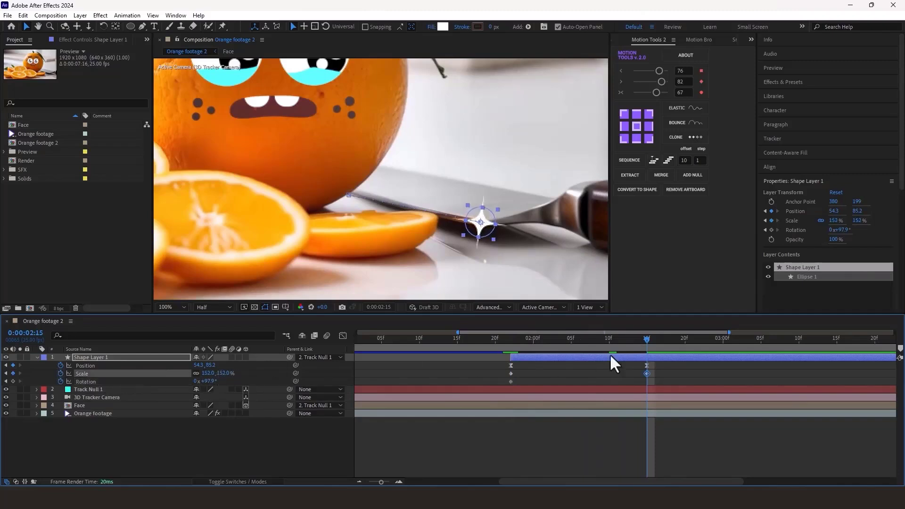
{"action": "left_click_drag", "start_coordinate": [651, 337], "coordinate": [685, 337]}
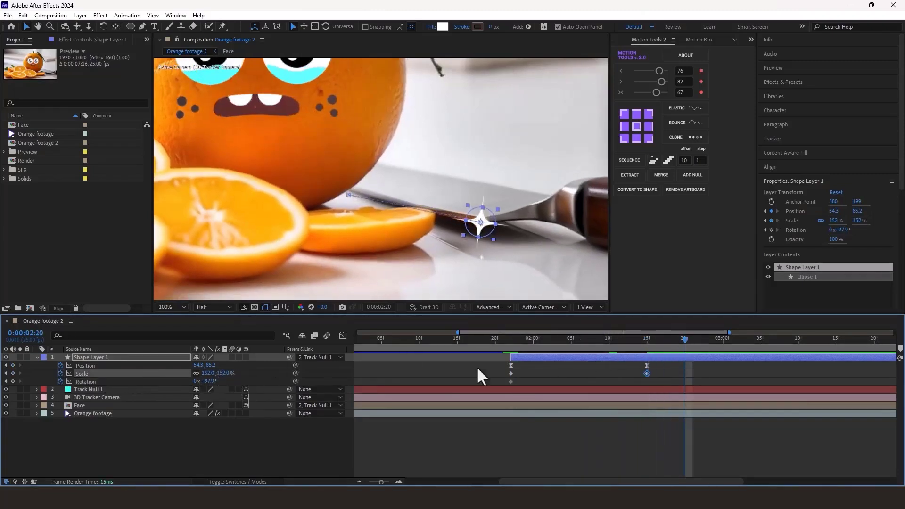
{"action": "type", "text": "0"}
{"action": "key", "text": "Return"}
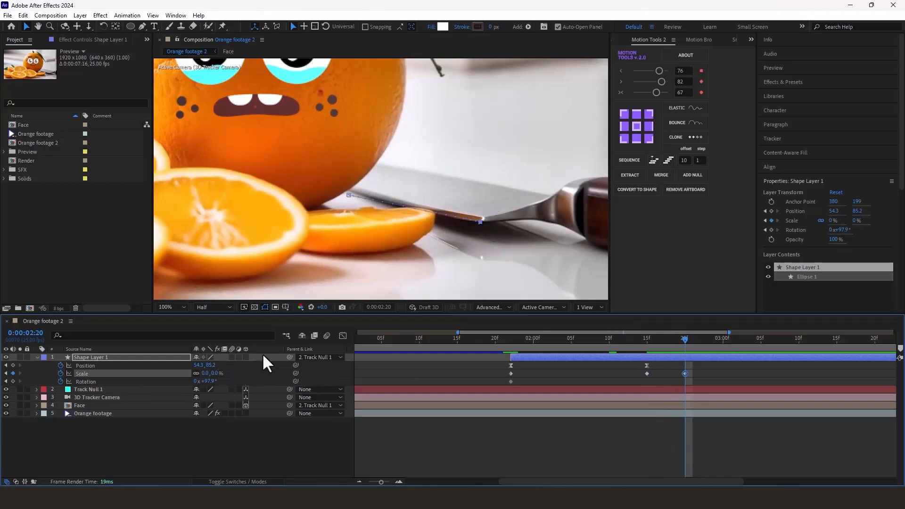
Give the sparkle an end rotation keyframe of -73.1° at 0:00:02:20 and preview the spin from 0:00:01:22
{"action": "scroll", "coordinate": [516, 233], "scroll_direction": "up", "scroll_amount": 1}
{"action": "scroll", "coordinate": [545, 253], "scroll_direction": "up", "scroll_amount": 1}
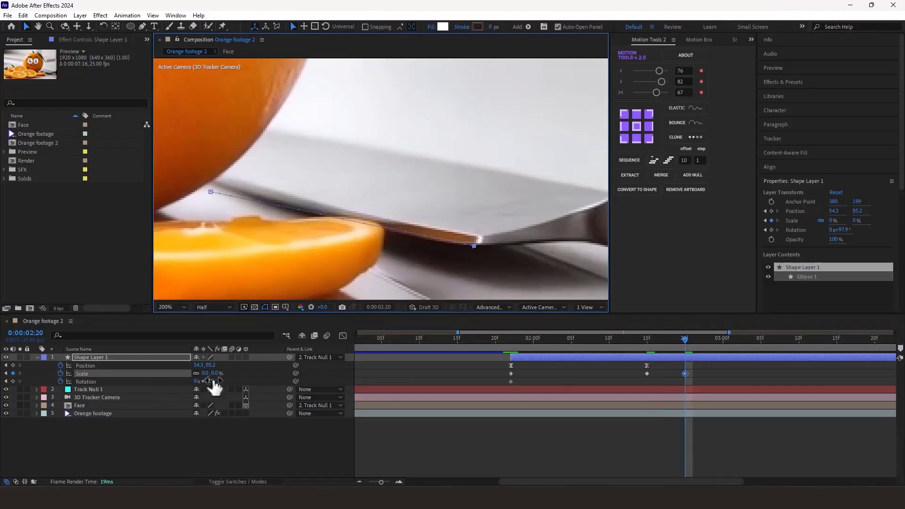
{"action": "left_click_drag", "start_coordinate": [511, 340], "coordinate": [652, 352]}
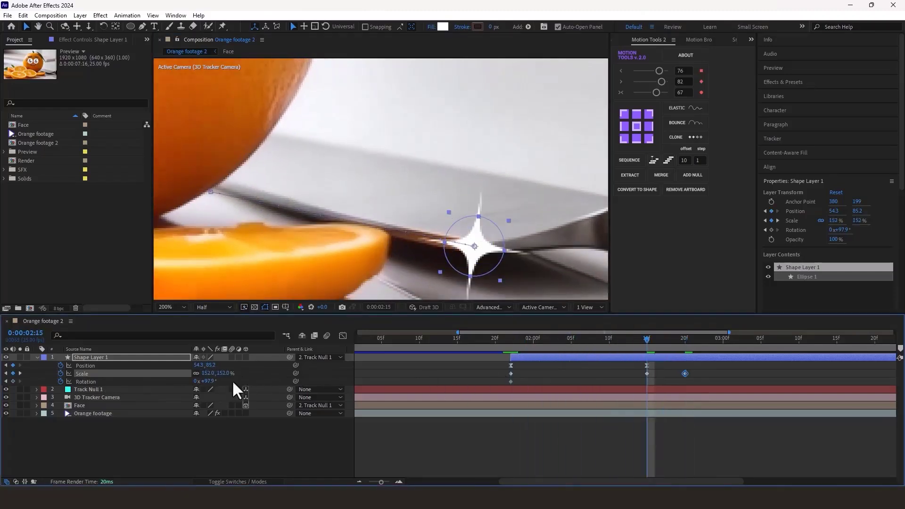
{"action": "left_click_drag", "start_coordinate": [212, 383], "coordinate": [171, 388]}
{"action": "left_click", "coordinate": [647, 381]}
{"action": "left_click_drag", "start_coordinate": [647, 381], "coordinate": [685, 382]}
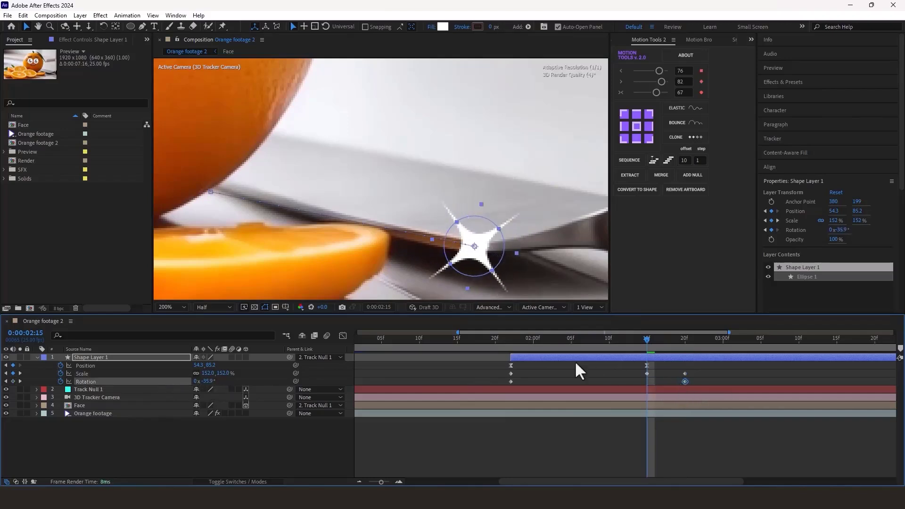
{"action": "left_click", "coordinate": [510, 338]}
{"action": "key", "text": "space"}
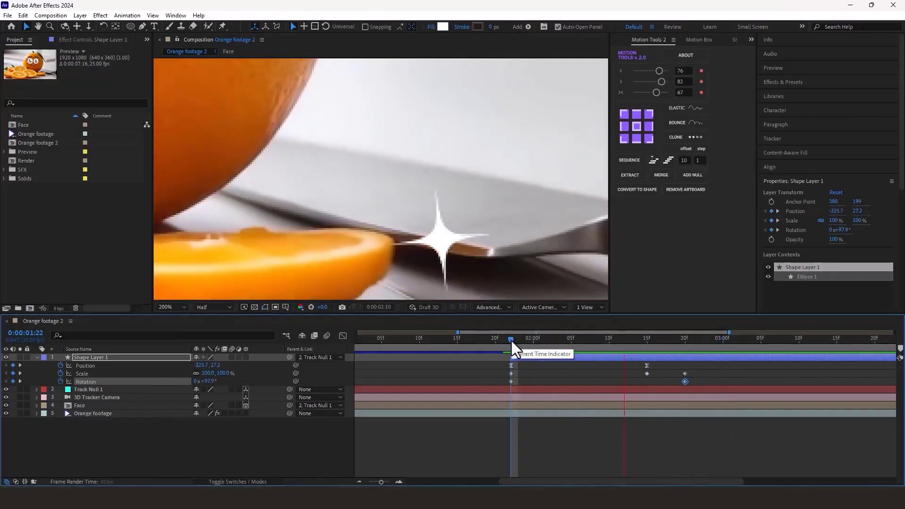
At 0:00:02:20, nudge the sparkle slightly up and to the right onto the blade's corner as a third position keyframe
{"action": "left_click_drag", "start_coordinate": [511, 340], "coordinate": [684, 340]}
{"action": "left_click", "coordinate": [672, 359]}
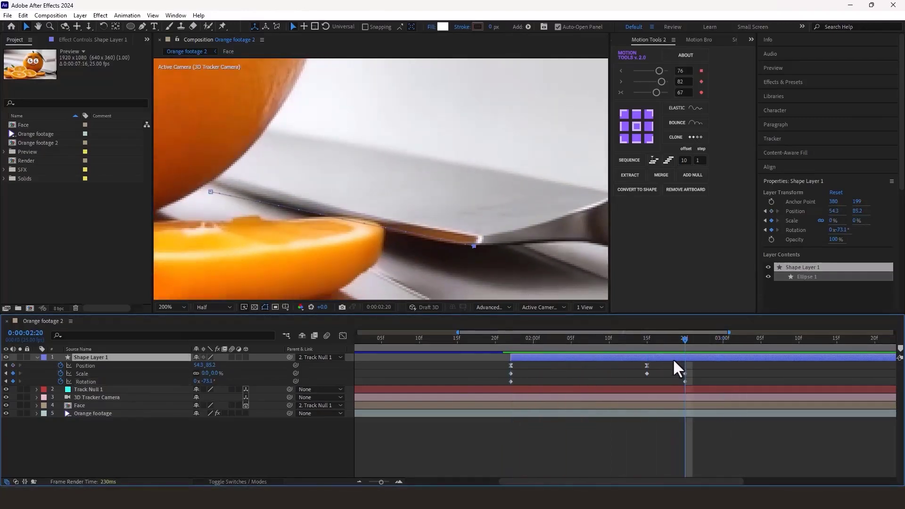
{"action": "key", "text": "Up"}
{"action": "key", "text": "Up"}
{"action": "key", "text": "Up"}
{"action": "key", "text": "Up"}
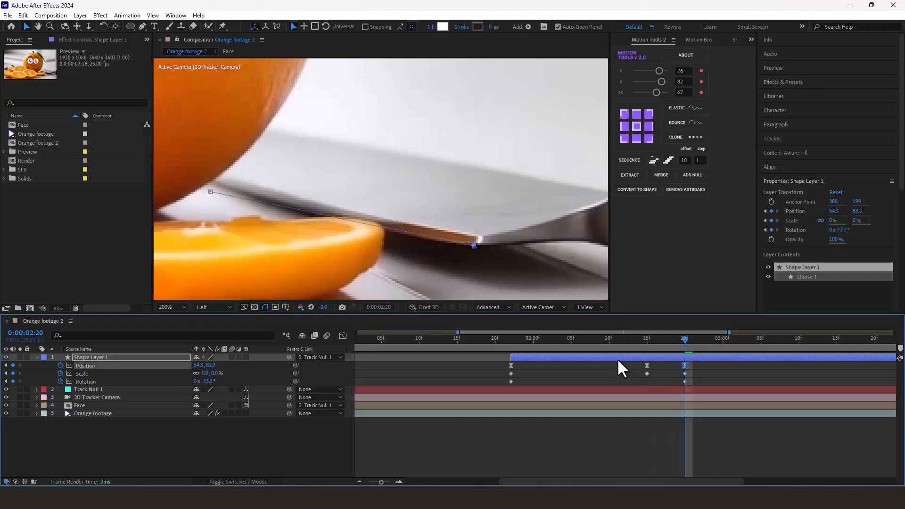
{"action": "key", "text": "Up"}
{"action": "key", "text": "Up"}
{"action": "key", "text": "Up"}
{"action": "key", "text": "Up"}
{"action": "key", "text": "Up"}
{"action": "key", "text": "Up"}
{"action": "key", "text": "Up"}
{"action": "key", "text": "Up"}
{"action": "key", "text": "Up"}
{"action": "key", "text": "Up"}
{"action": "key", "text": "Up"}
{"action": "key", "text": "Up"}
{"action": "key", "text": "Up"}
{"action": "key", "text": "Right"}
{"action": "key", "text": "Right"}
{"action": "key", "text": "Right"}
{"action": "key", "text": "Right"}
{"action": "key", "text": "Right"}
{"action": "key", "text": "Right"}
{"action": "key", "text": "Right"}
{"action": "key", "text": "Right"}
{"action": "key", "text": "Right"}
Set the sparkle's position keyframes to rove across time and check the motion from 0:00:01:22
{"action": "left_click_drag", "start_coordinate": [520, 346], "coordinate": [510, 365]}
{"action": "right_click", "coordinate": [511, 367]}
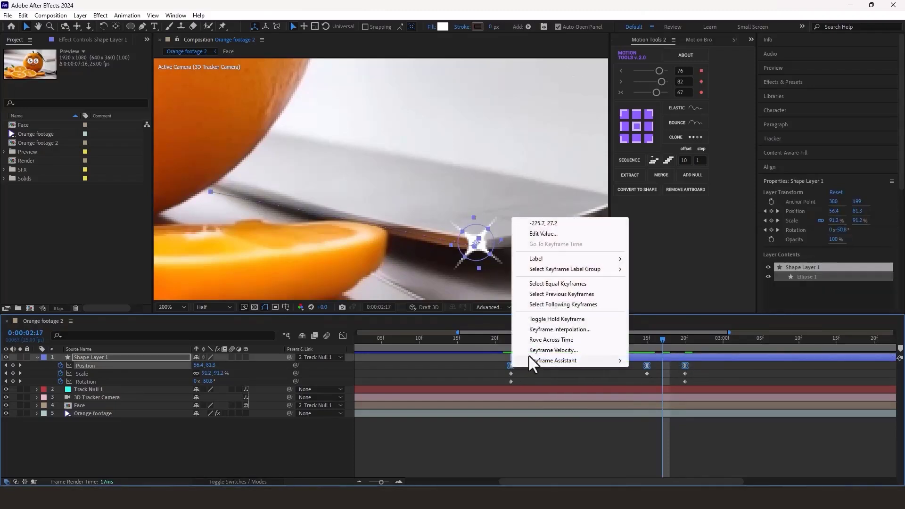
{"action": "left_click", "coordinate": [539, 339]}
{"action": "left_click", "coordinate": [544, 366]}
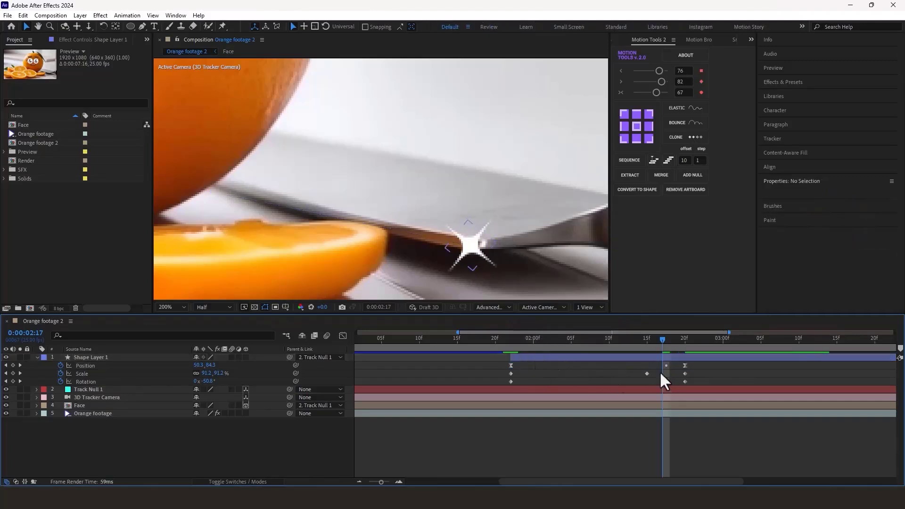
{"action": "left_click_drag", "start_coordinate": [510, 341], "coordinate": [572, 361]}
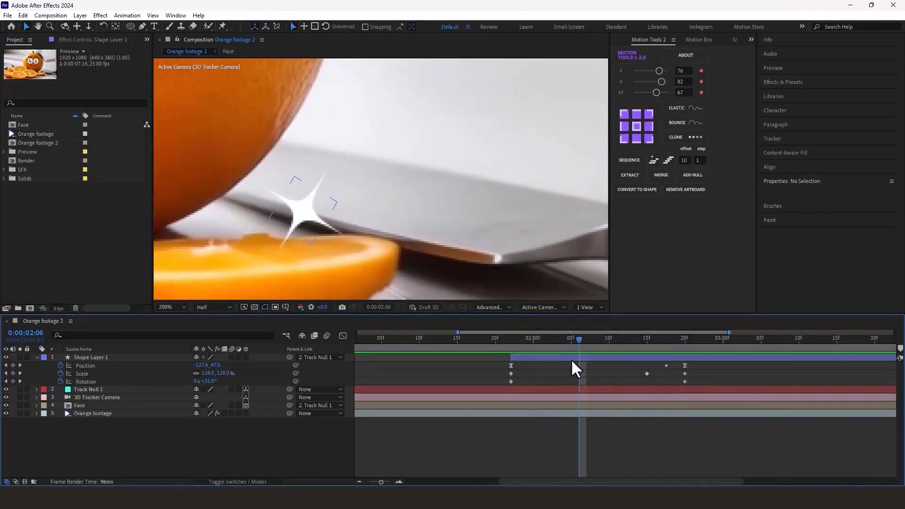
Apply the Glow effect to the sparkle layer with a glow radius of 20
{"action": "left_click", "coordinate": [572, 358]}
{"action": "key", "text": "ctrl+space"}
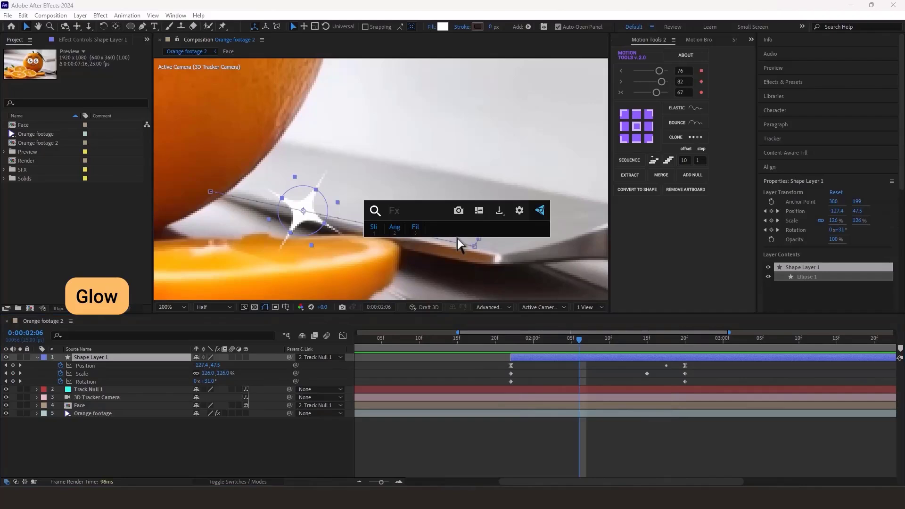
{"action": "type", "text": "glow"}
{"action": "key", "text": "Return"}
{"action": "left_click_drag", "start_coordinate": [89, 83], "coordinate": [96, 94]}
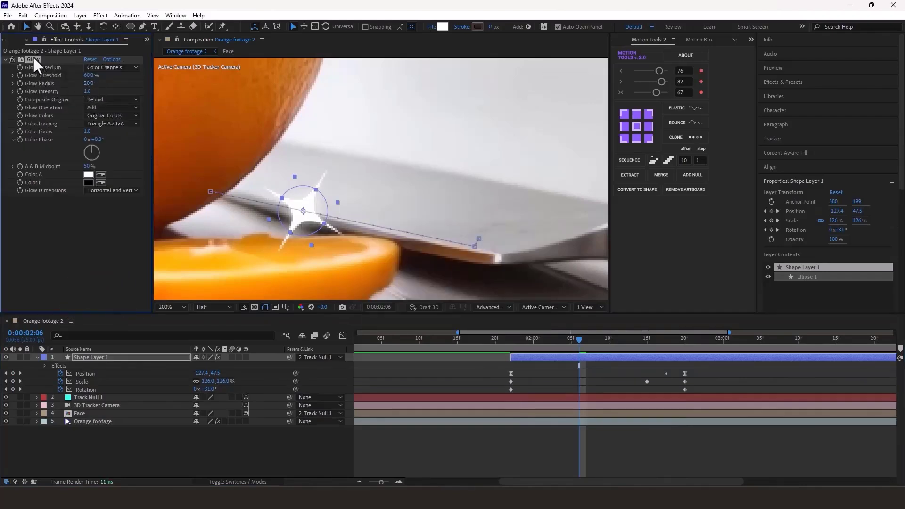
Duplicate the sparkle's Glow effect, set the copy's glow radius to 15, and check the result at 0:00:01:23
{"action": "key", "text": "ctrl+d"}
{"action": "left_click", "coordinate": [388, 377]}
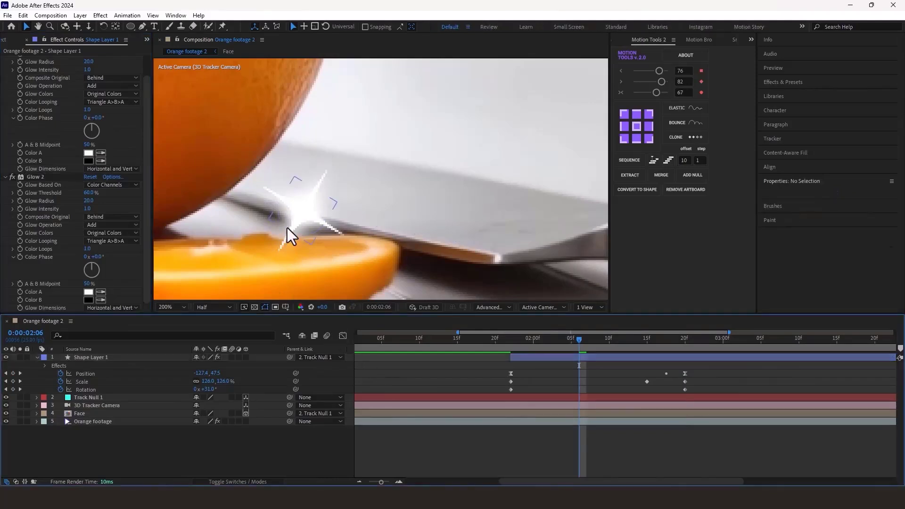
{"action": "left_click_drag", "start_coordinate": [89, 202], "coordinate": [83, 202]}
{"action": "left_click", "coordinate": [381, 366]}
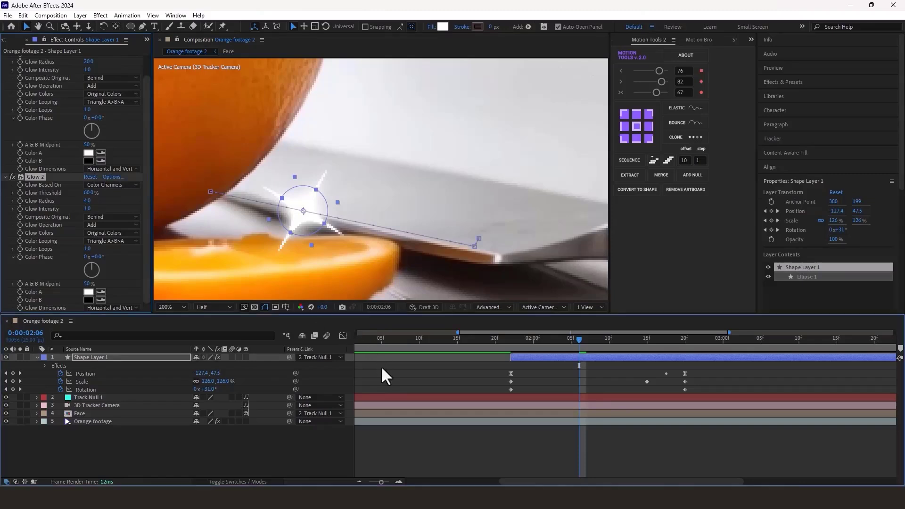
{"action": "scroll", "coordinate": [386, 217], "scroll_direction": "down", "scroll_amount": 1}
{"action": "mouse_move", "coordinate": [533, 341]}
{"action": "left_mouse_down"}
{"action": "mouse_move", "coordinate": [678, 344]}
{"action": "mouse_move", "coordinate": [519, 349]}
{"action": "left_mouse_up"}
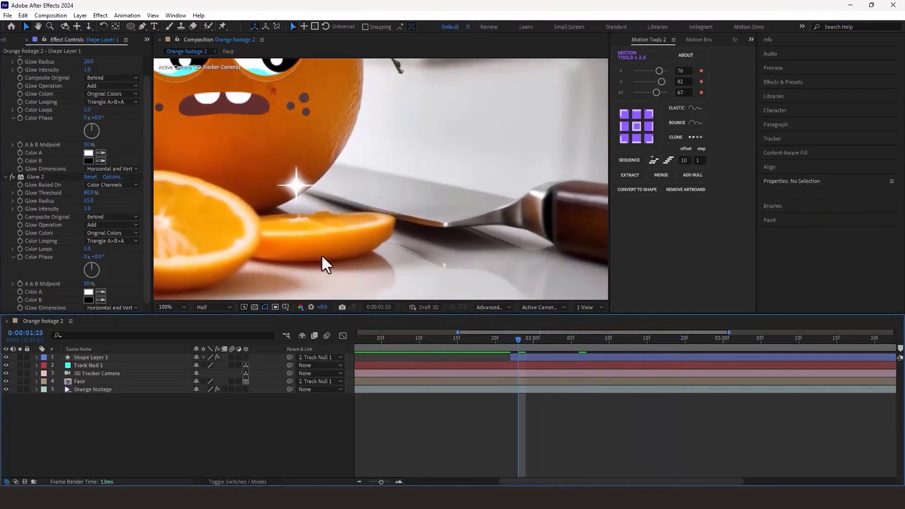
Draw a large white ellipse on a new shape layer, covering the orange's lower part and the sparkle's starting point
{"action": "left_click", "coordinate": [298, 186]}
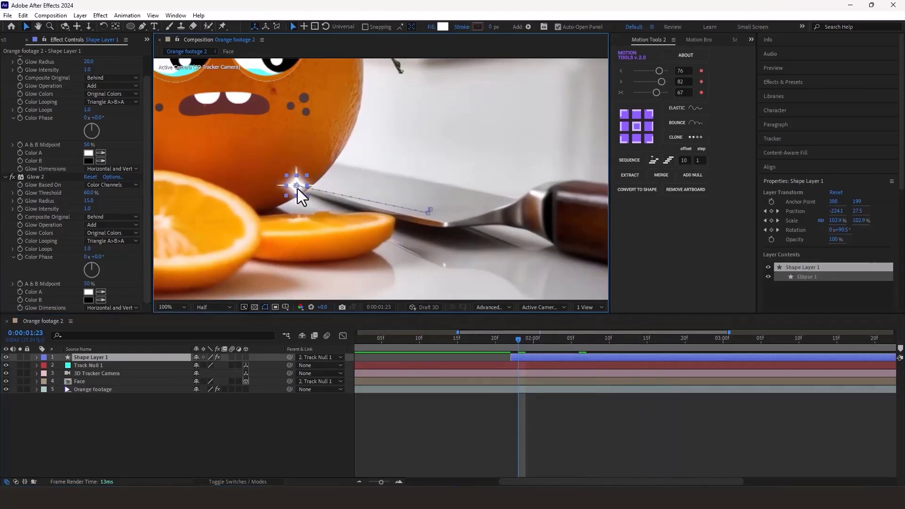
{"action": "left_click", "coordinate": [514, 417]}
{"action": "left_click_drag", "start_coordinate": [310, 182], "coordinate": [376, 216]}
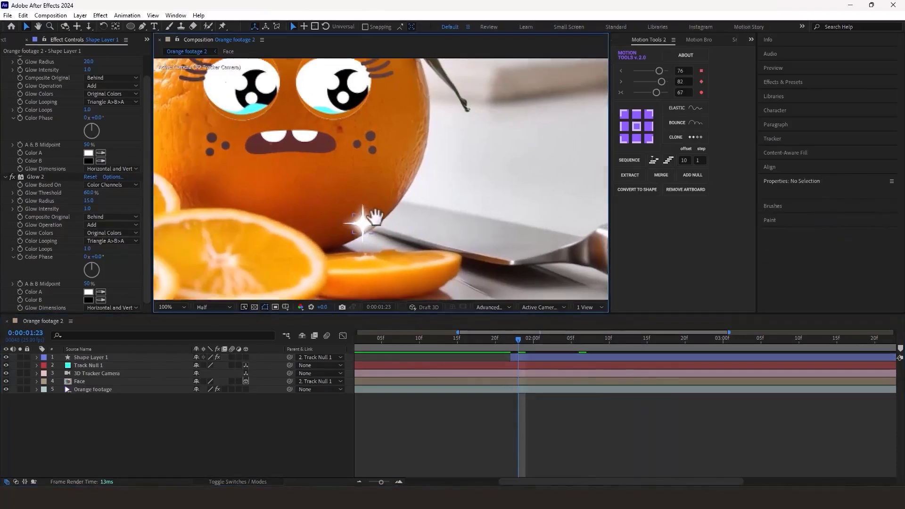
{"action": "left_click", "coordinate": [130, 27]}
{"action": "left_click_drag", "start_coordinate": [443, 131], "coordinate": [229, 240]}
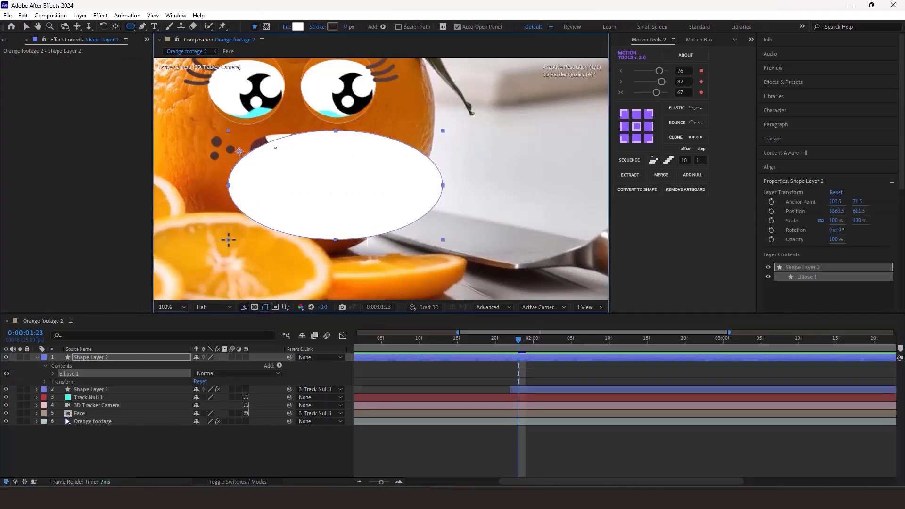
{"action": "left_click", "coordinate": [386, 369]}
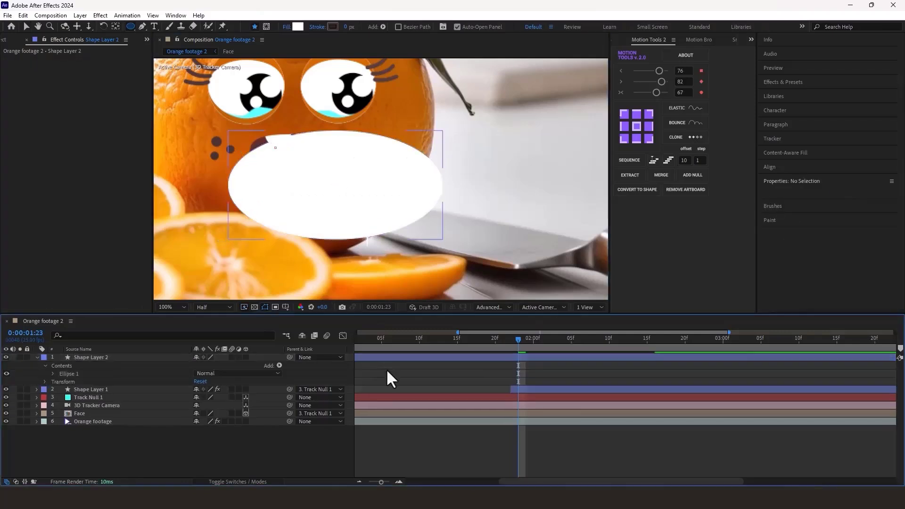
Expand the Face layer's Mask 1 and select its Mask Path
{"action": "left_click", "coordinate": [79, 414]}
{"action": "left_click", "coordinate": [37, 413]}
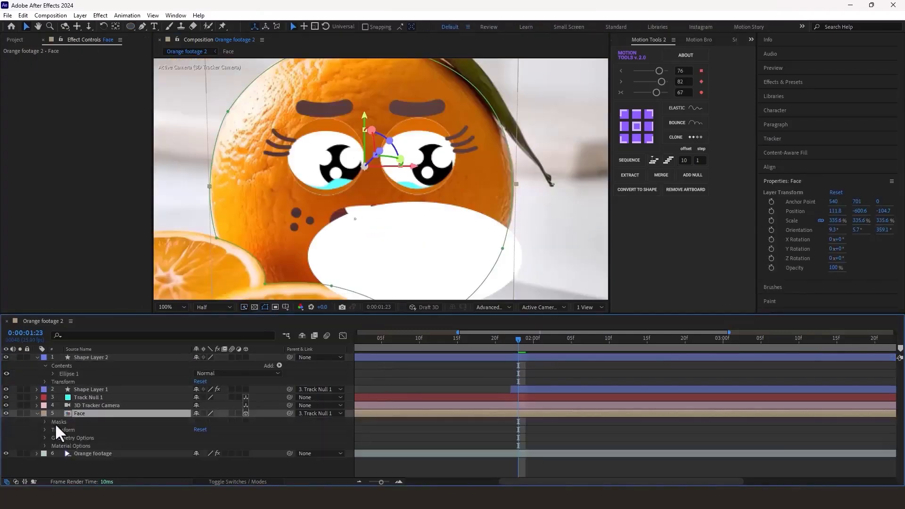
{"action": "left_click", "coordinate": [45, 421]}
{"action": "left_click", "coordinate": [71, 429]}
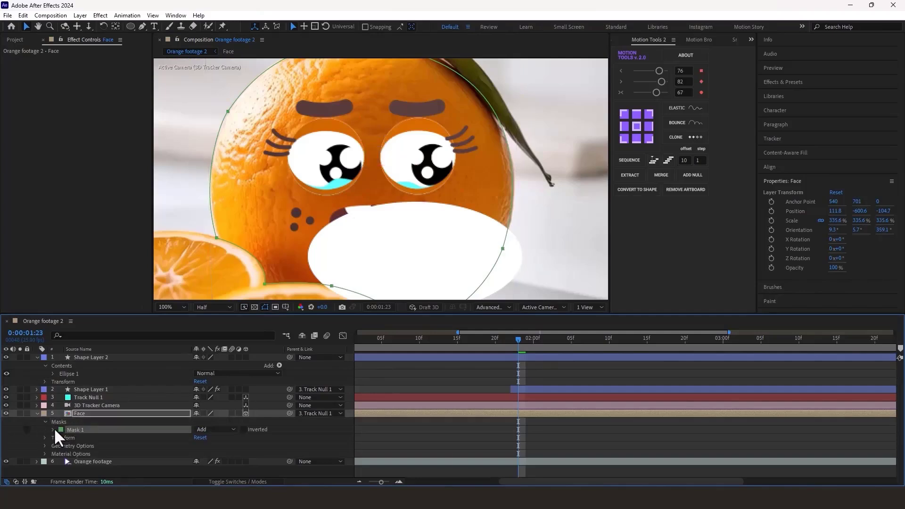
{"action": "left_click", "coordinate": [54, 429]}
{"action": "left_click", "coordinate": [89, 438]}
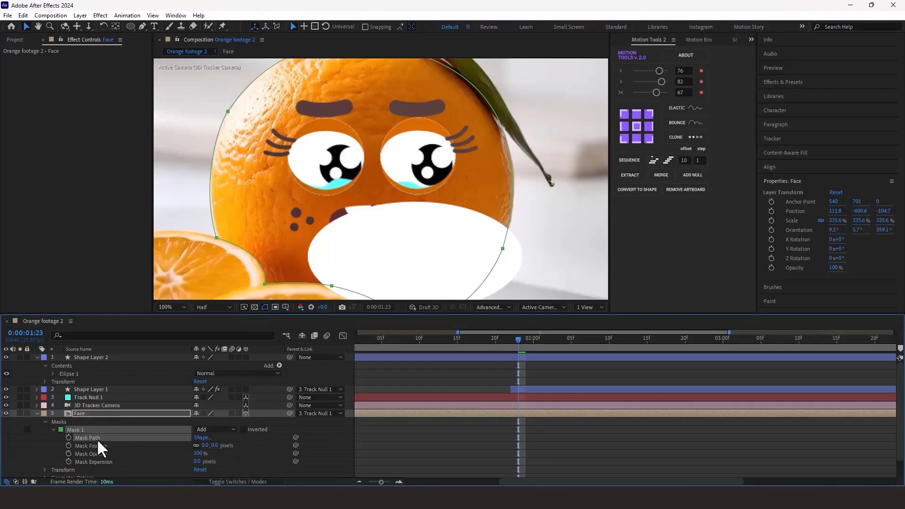
Convert the ellipse path of Shape Layer 2 to a Bezier path
{"action": "left_click", "coordinate": [518, 389]}
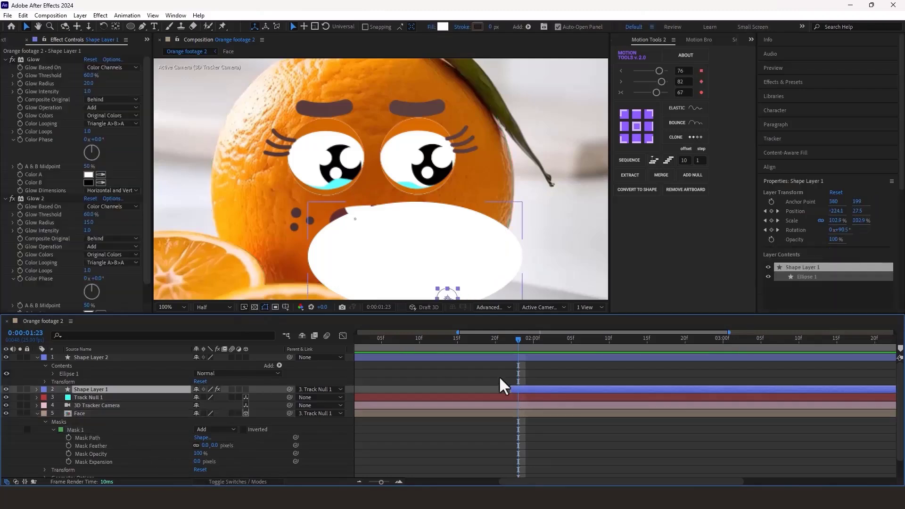
{"action": "left_click", "coordinate": [502, 358]}
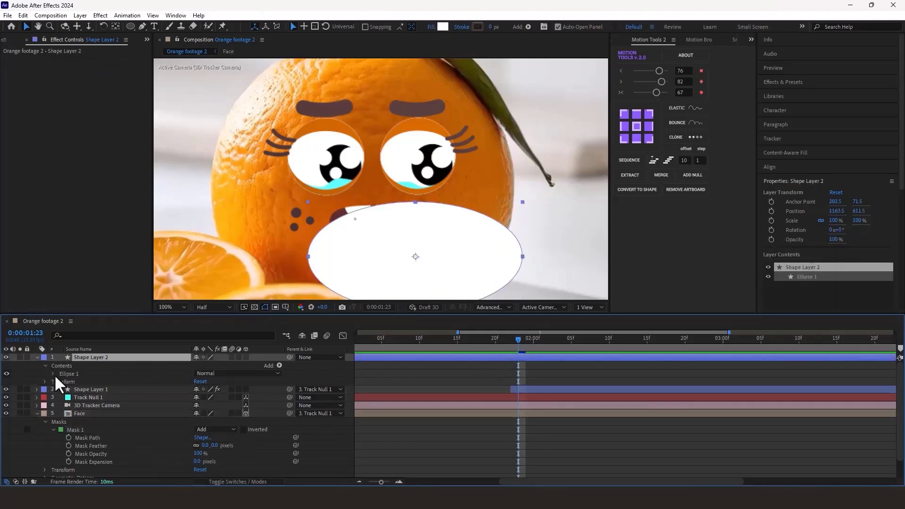
{"action": "left_click", "coordinate": [53, 374]}
{"action": "left_click", "coordinate": [75, 383]}
{"action": "right_click", "coordinate": [78, 383]}
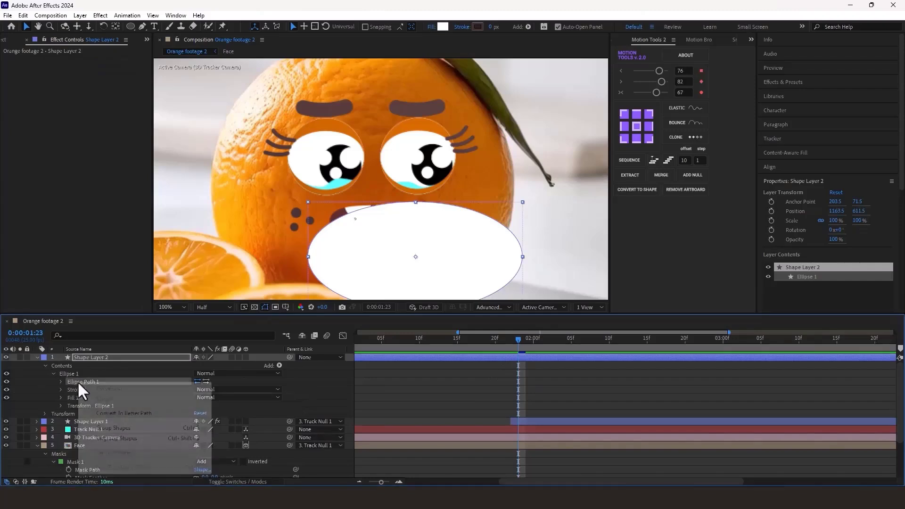
{"action": "left_click", "coordinate": [127, 414]}
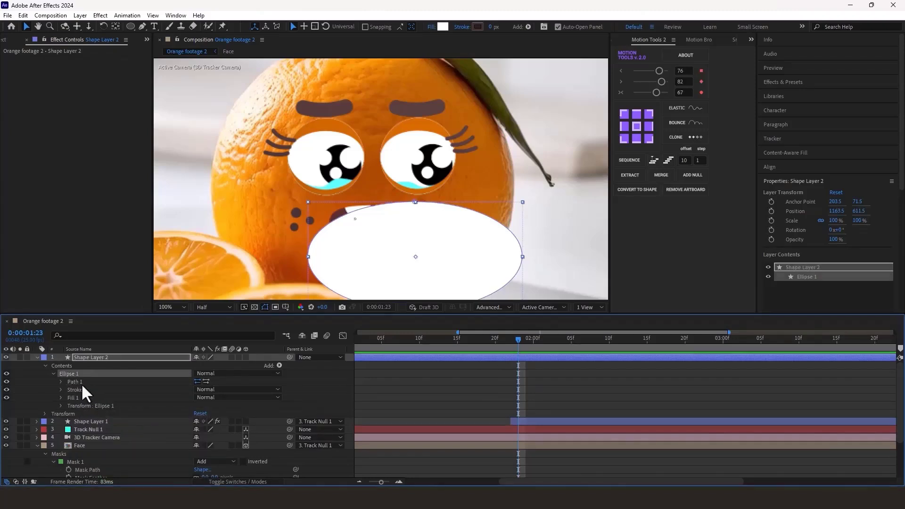
Replace the path of Shape Layer 2's ellipse with the Face layer's copied mask path
{"action": "left_click", "coordinate": [61, 382]}
{"action": "key", "text": "ctrl+v"}
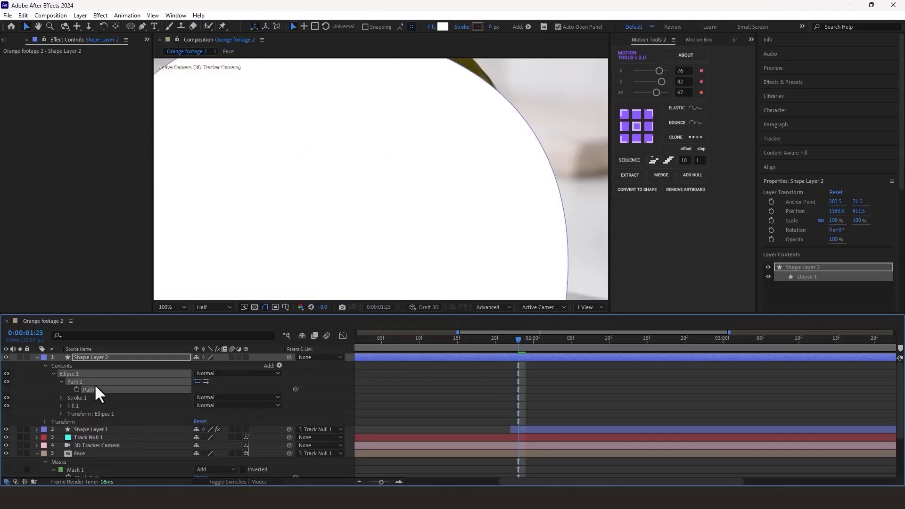
{"action": "scroll", "coordinate": [394, 212], "scroll_direction": "down", "scroll_amount": 1}
{"action": "key", "text": "u"}
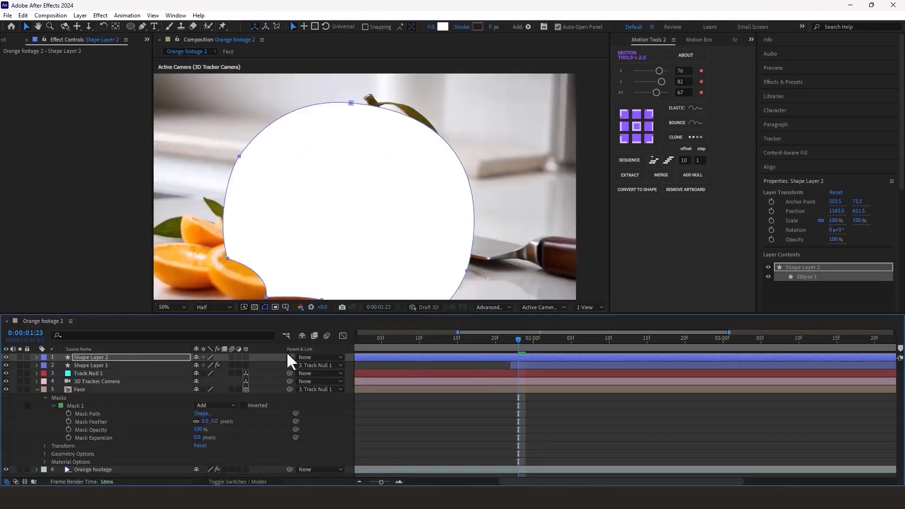
Parent Shape Layer 2 to Track Null 1 as a 3D layer, and position and rotate it to cover the whole orange
{"action": "left_click", "coordinate": [245, 358]}
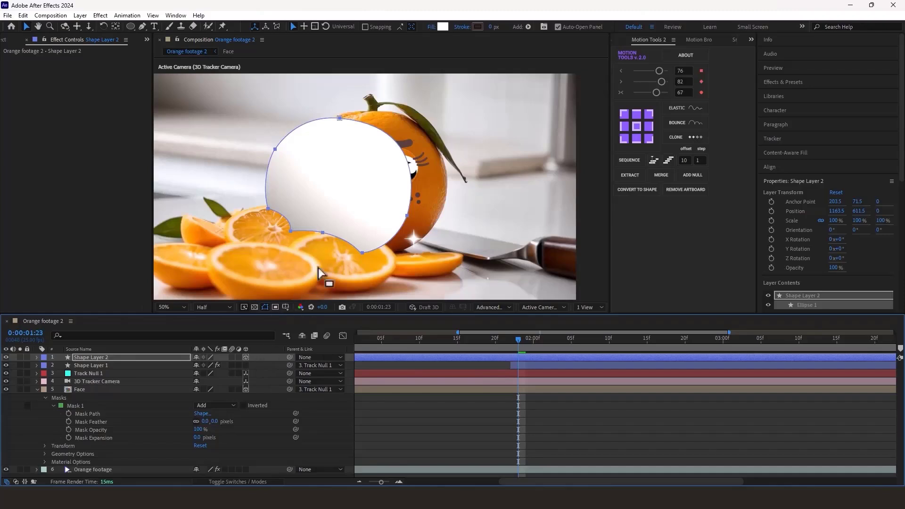
{"action": "left_click_drag", "start_coordinate": [289, 357], "coordinate": [230, 370]}
{"action": "left_click", "coordinate": [407, 215]}
{"action": "left_click_drag", "start_coordinate": [378, 203], "coordinate": [405, 209]}
{"action": "left_click_drag", "start_coordinate": [470, 113], "coordinate": [480, 105]}
{"action": "left_click_drag", "start_coordinate": [419, 155], "coordinate": [417, 158]}
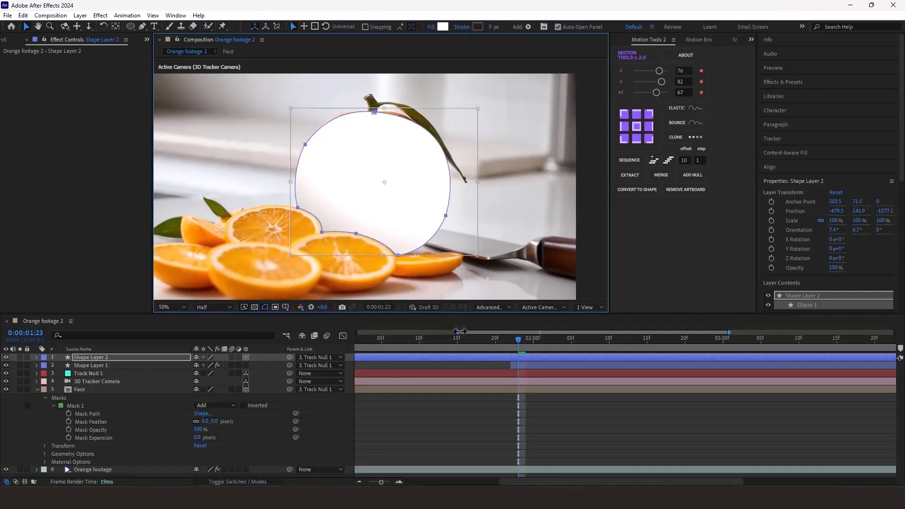
Rename Shape Layer 1, the sparkle layer, as spark
{"action": "left_click", "coordinate": [507, 364]}
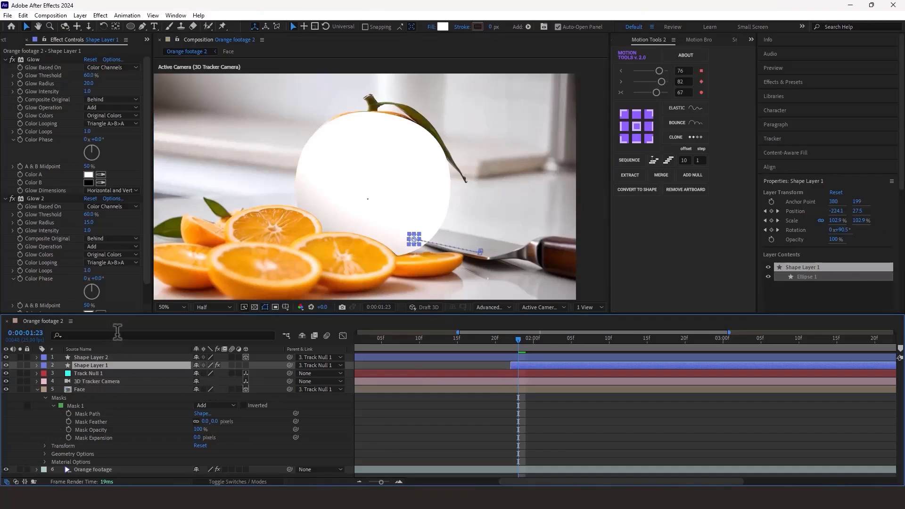
{"action": "key", "text": "Return"}
{"action": "type", "text": "spark"}
{"action": "key", "text": "Return"}
Set Shape Layer 2 as the inverted track matte of the spark layer
{"action": "left_click", "coordinate": [234, 476]}
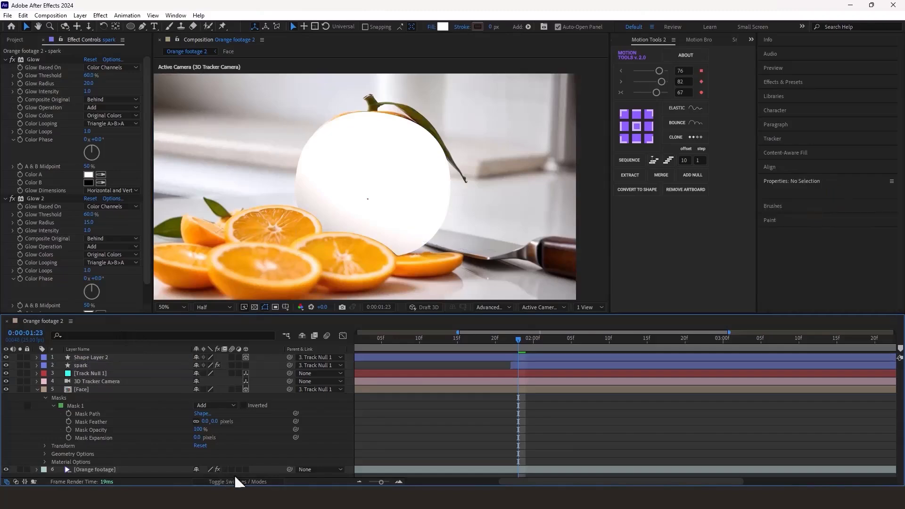
{"action": "left_click", "coordinate": [241, 479]}
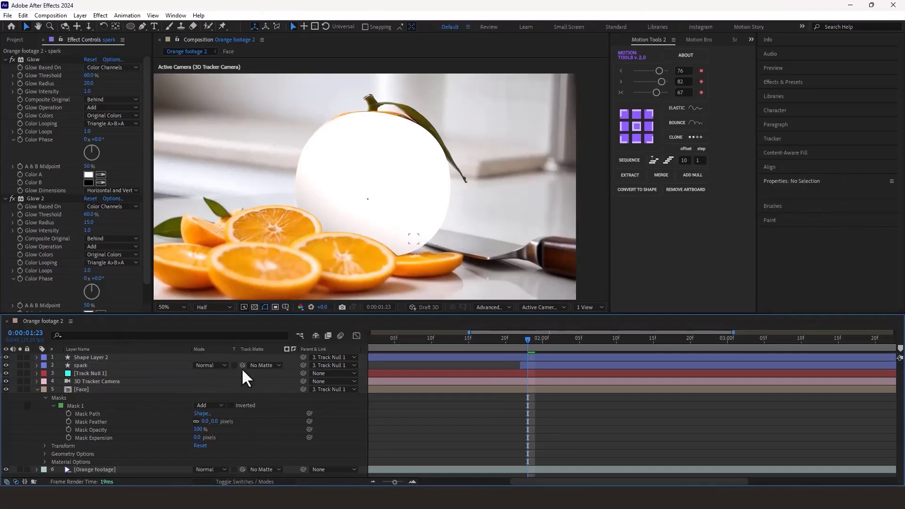
{"action": "left_click_drag", "start_coordinate": [242, 365], "coordinate": [151, 355]}
{"action": "key", "text": "u"}
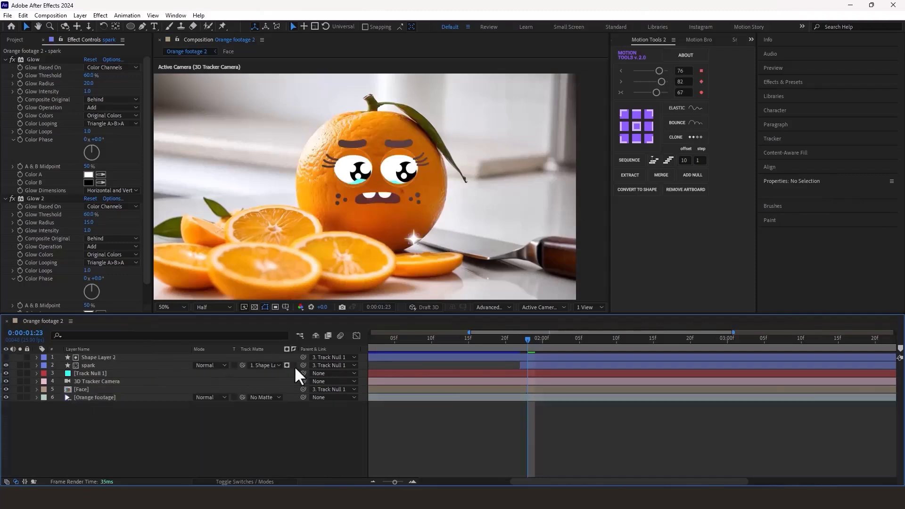
{"action": "left_click", "coordinate": [294, 364]}
At 0:00:02:02, nudge Shape Layer 2 left and up towards the orange's lower edge beside the sparkle
{"action": "scroll", "coordinate": [521, 421], "scroll_direction": "up", "scroll_amount": 2}
{"action": "left_click_drag", "start_coordinate": [533, 340], "coordinate": [592, 354]}
{"action": "scroll", "coordinate": [445, 250], "scroll_direction": "up", "scroll_amount": 2}
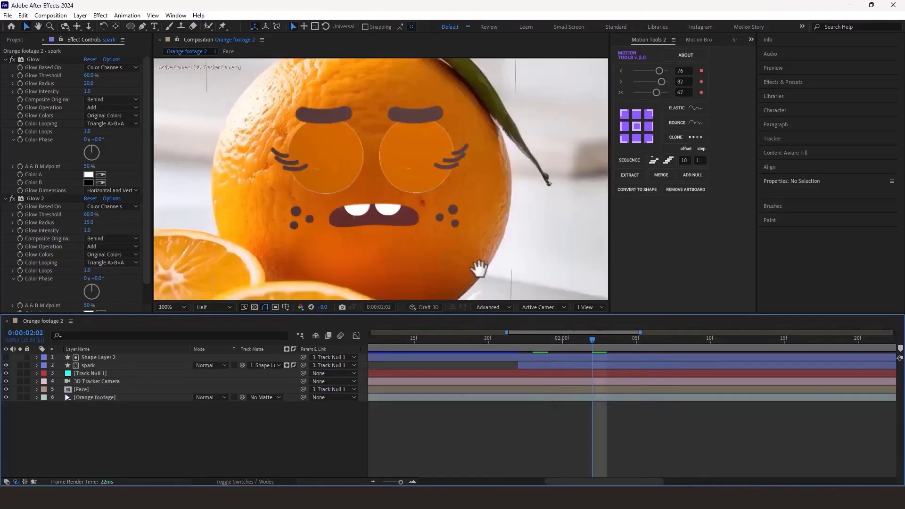
{"action": "left_click_drag", "start_coordinate": [479, 268], "coordinate": [469, 252]}
{"action": "left_click", "coordinate": [429, 257]}
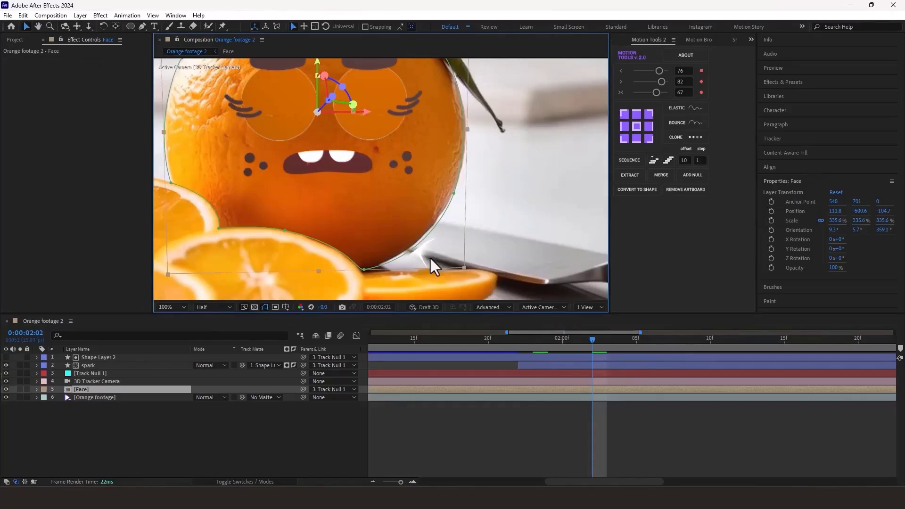
{"action": "left_click", "coordinate": [576, 358]}
{"action": "key", "text": "Return"}
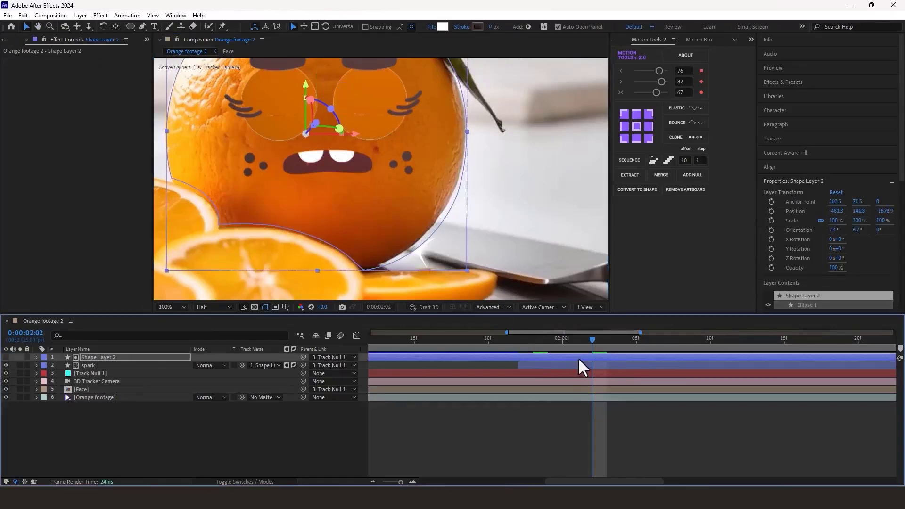
{"action": "key", "text": "Left"}
{"action": "key", "text": "Left"}
{"action": "key", "text": "Left"}
{"action": "key", "text": "Left"}
{"action": "key", "text": "Left"}
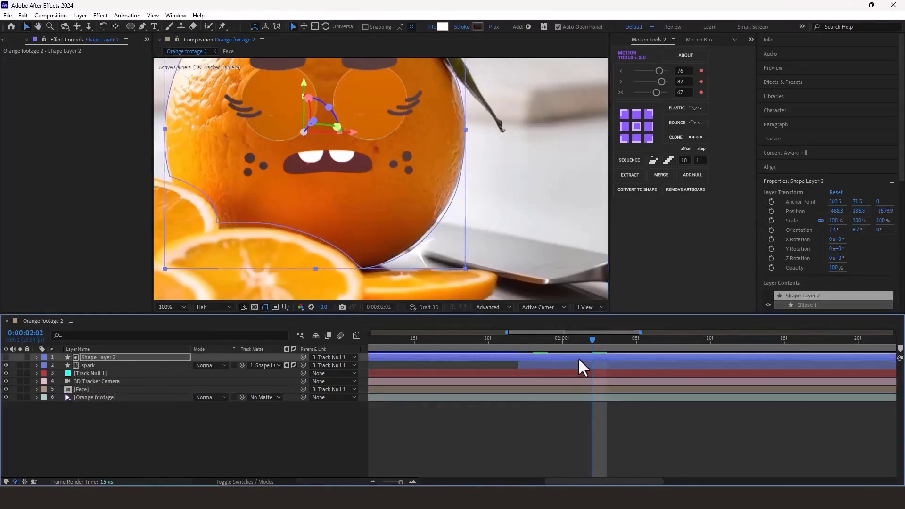
Refine Shape Layer 2 along the orange's edge with position keyframes at 0:00:01:22, 0:00:02:01 and 0:00:02:04, and check the motion
{"action": "key", "text": "Up"}
{"action": "key", "text": "Up"}
{"action": "key", "text": "Left"}
{"action": "key", "text": "Left"}
{"action": "key", "text": "Left"}
{"action": "key", "text": "Left"}
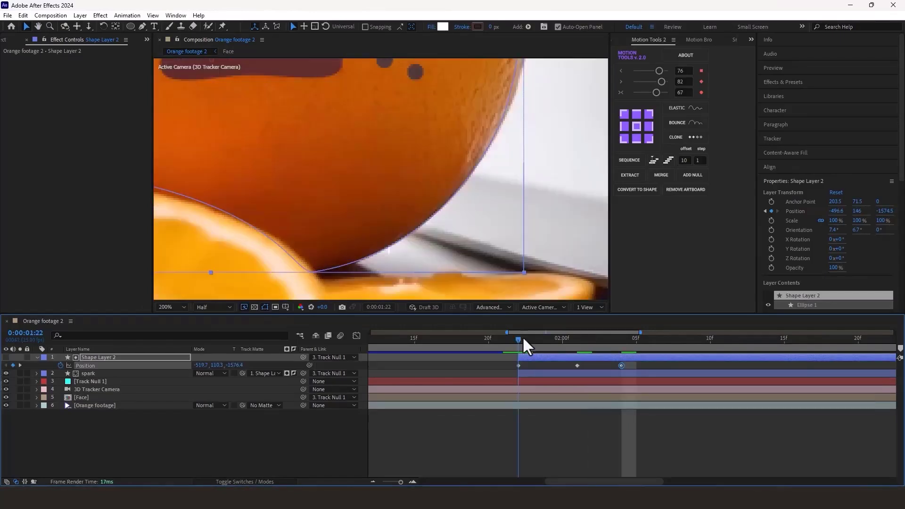
{"action": "left_click_drag", "start_coordinate": [523, 336], "coordinate": [802, 362]}
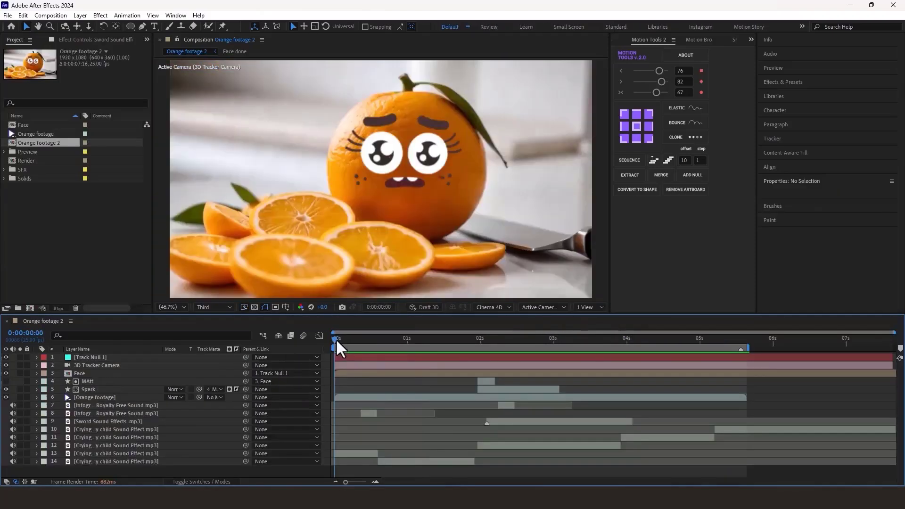
Review the finished composition's timing against the sword and crying sound effect layers, returning to 0:00:00:00
{"action": "left_click_drag", "start_coordinate": [336, 339], "coordinate": [332, 374]}
{"action": "mouse_move", "coordinate": [358, 338]}
{"action": "left_mouse_down"}
{"action": "mouse_move", "coordinate": [433, 352]}
{"action": "mouse_move", "coordinate": [364, 350]}
{"action": "left_mouse_up"}
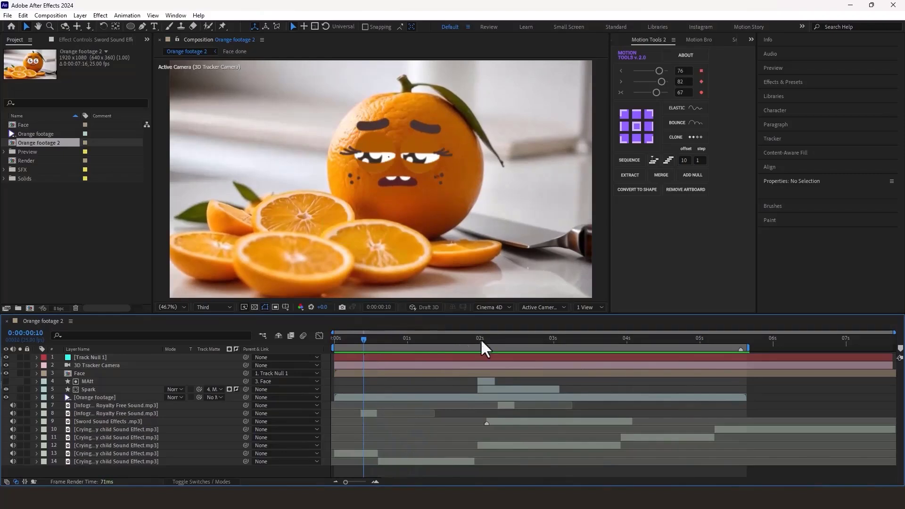
{"action": "left_click_drag", "start_coordinate": [480, 339], "coordinate": [499, 342]}
{"action": "left_click", "coordinate": [504, 419]}
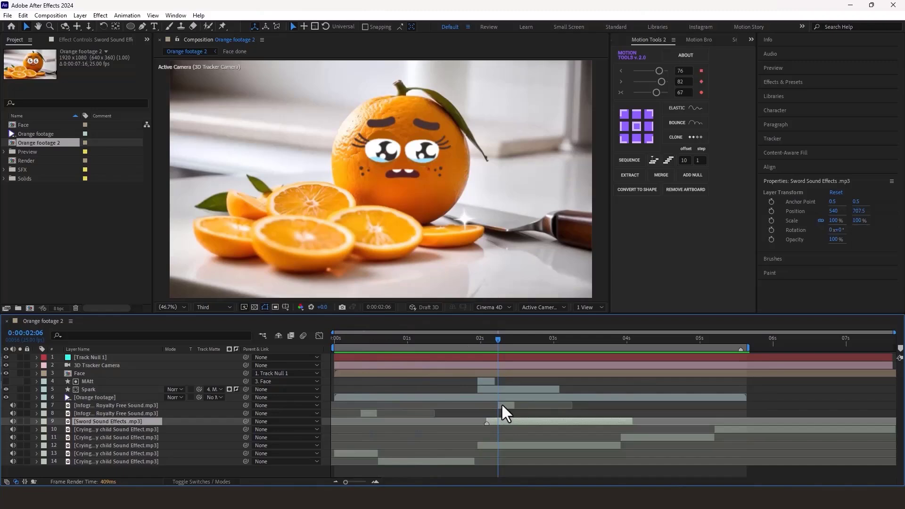
{"action": "left_click_drag", "start_coordinate": [463, 339], "coordinate": [323, 342]}
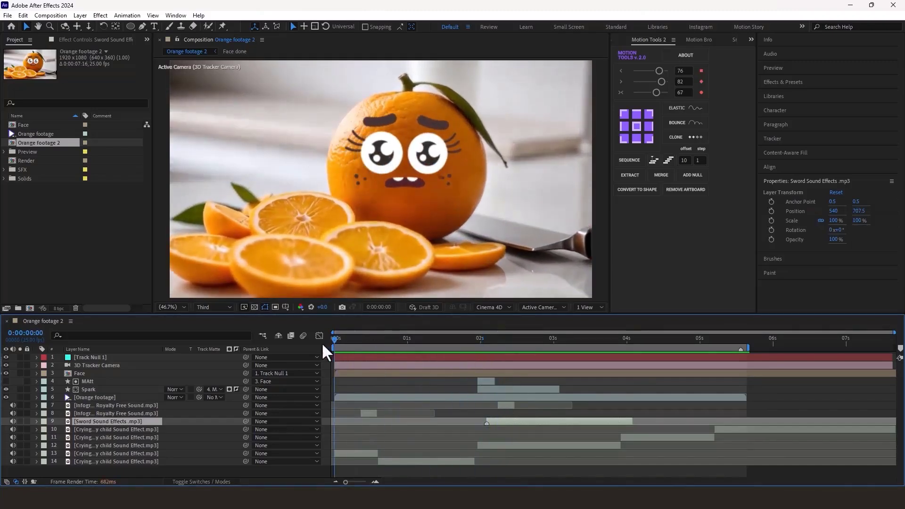
{"action": "left_click", "coordinate": [354, 388]}
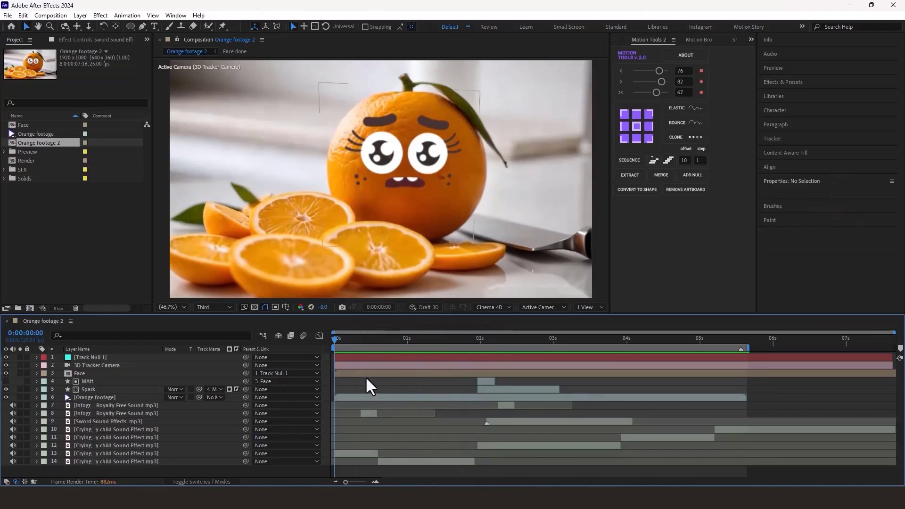